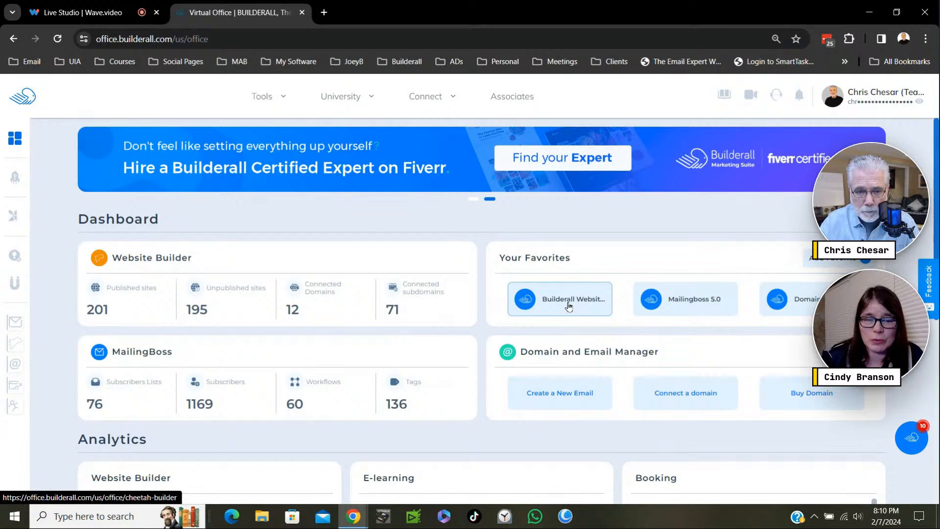
- Open the Builderall Website Builder and look through the published sites for AFP SHARE LoadedLab 1
click(568, 303)
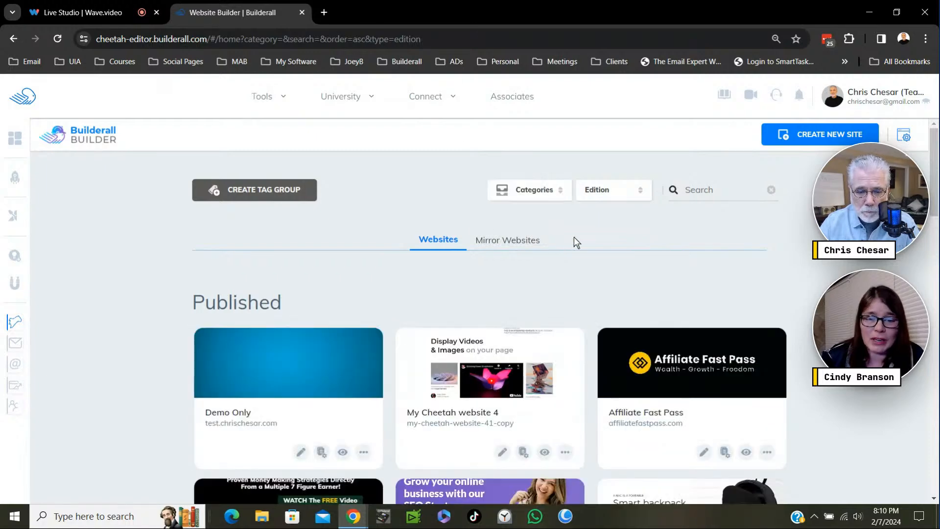
scroll(574, 239, down, 1)
scroll(573, 236, down, 3)
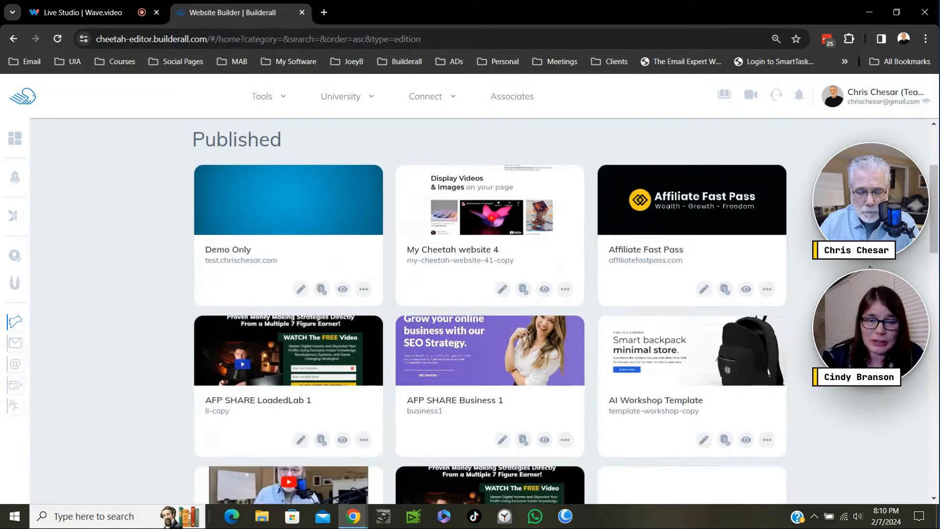
scroll(870, 267, down, 3)
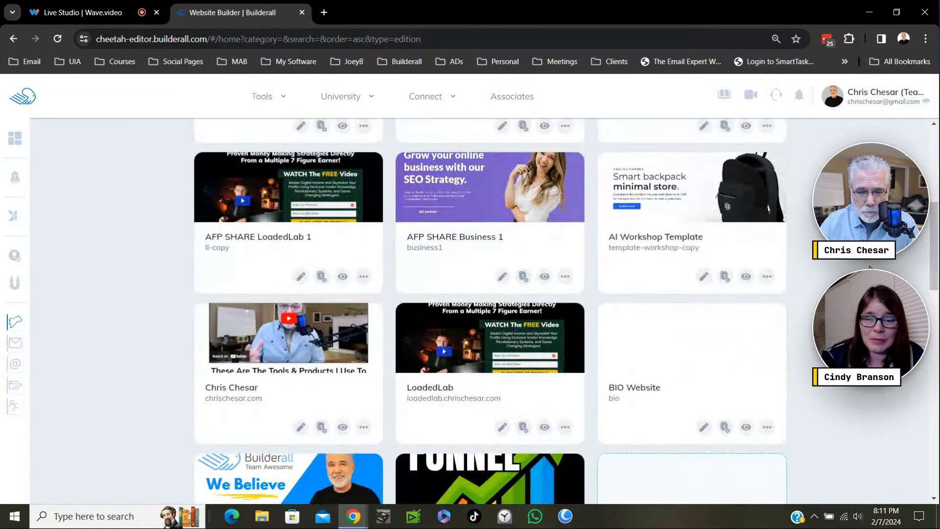
scroll(870, 267, up, 3)
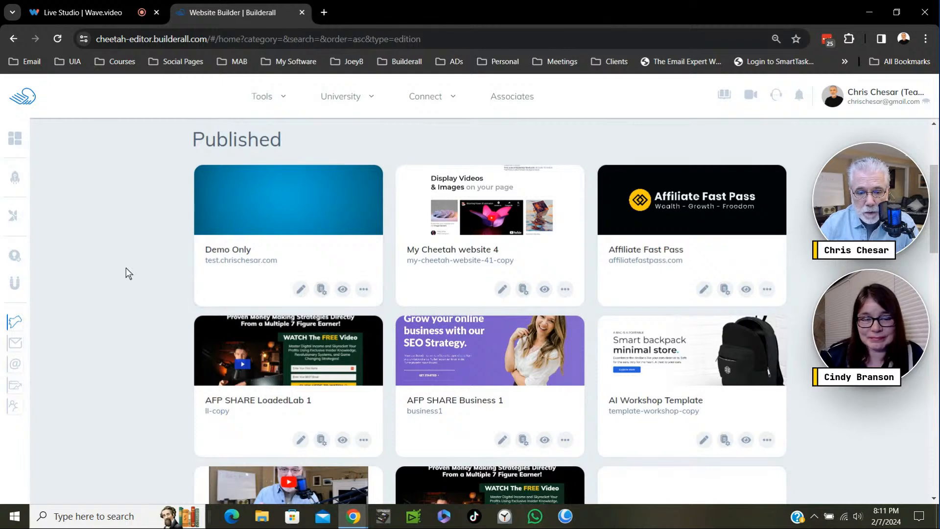
scroll(125, 270, down, 3)
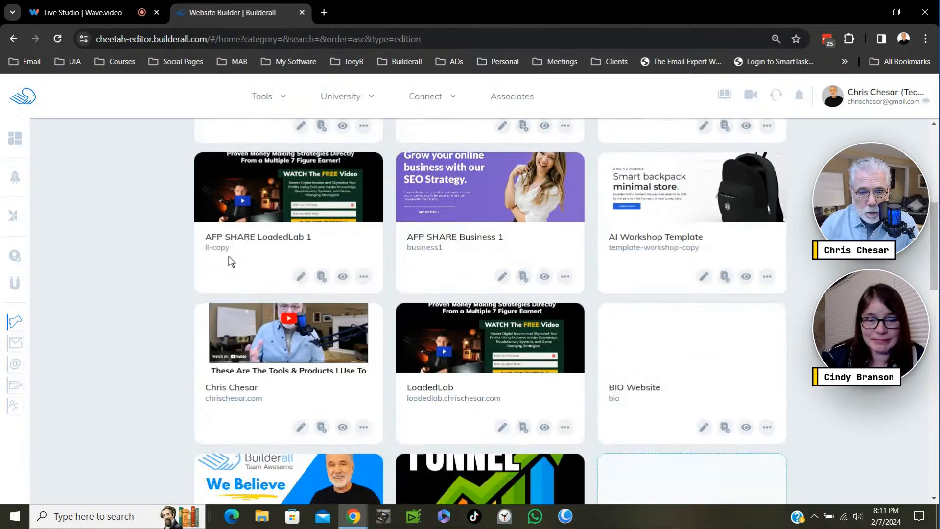
- Preview the published AFP SHARE LoadedLab 1 site, look over its opt-in form and close the preview
click(343, 277)
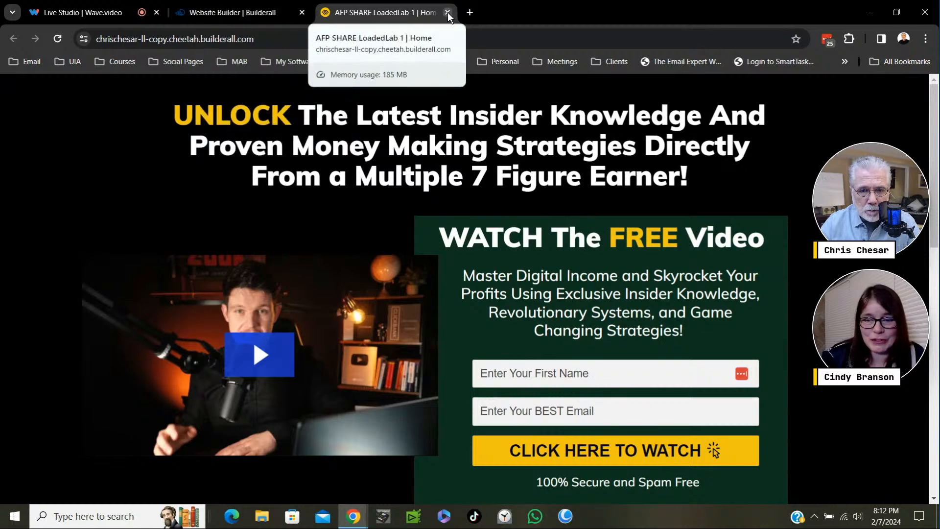
click(606, 408)
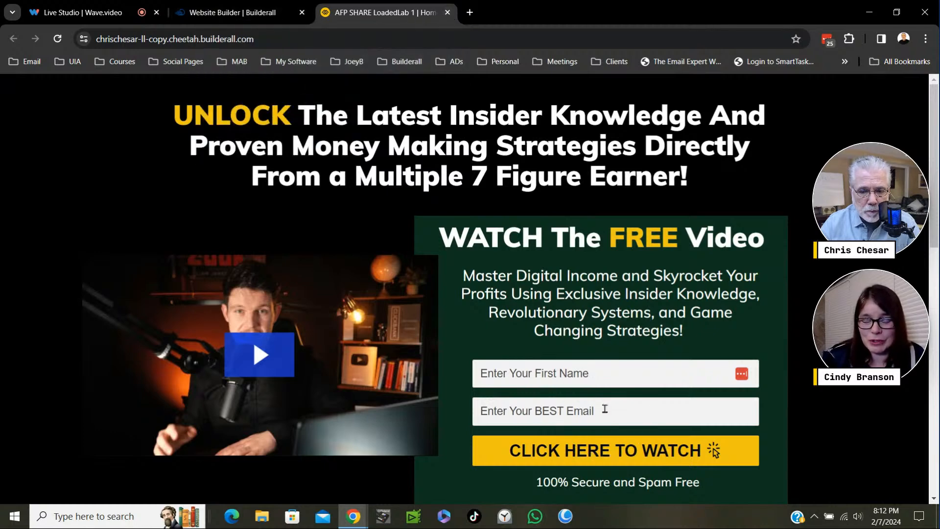
click(447, 11)
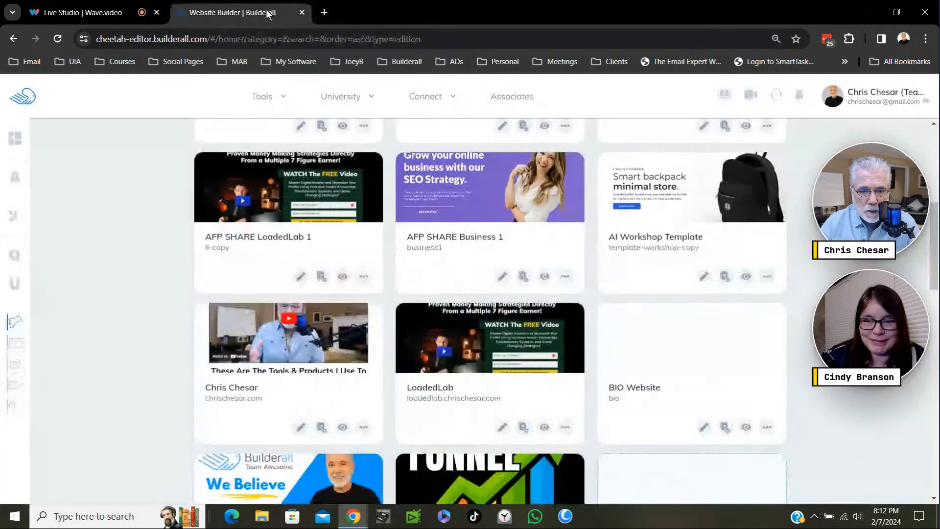
- Open the live LoadedLab site from the published sites and look over its landing page
click(543, 427)
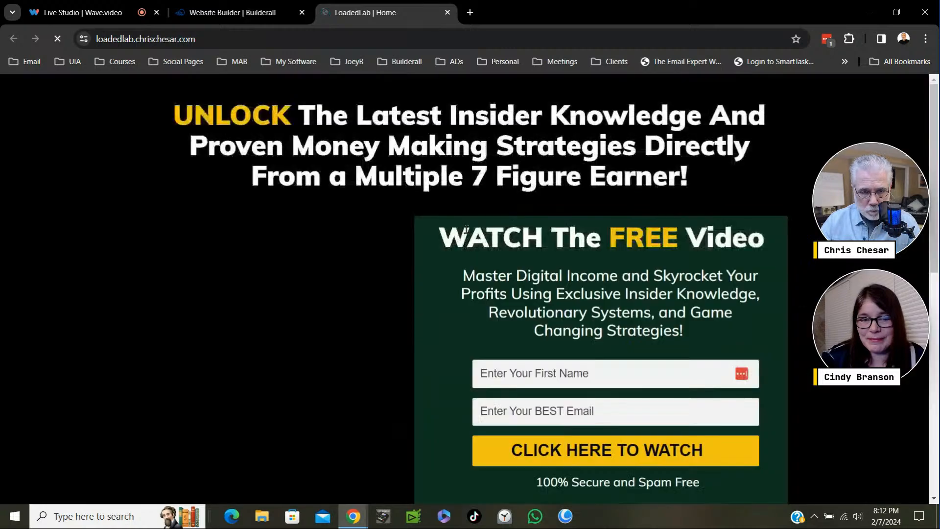
scroll(601, 280, down, 4)
scroll(592, 296, up, 4)
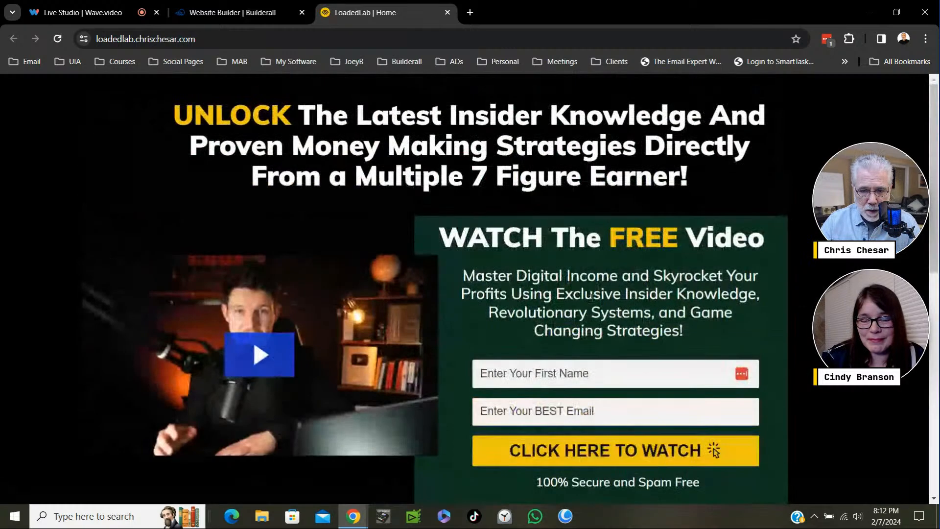
- Fill in the opt-in form with the visitor's first name and a plus-tagged version of the e-mail address
click(526, 375)
click(554, 404)
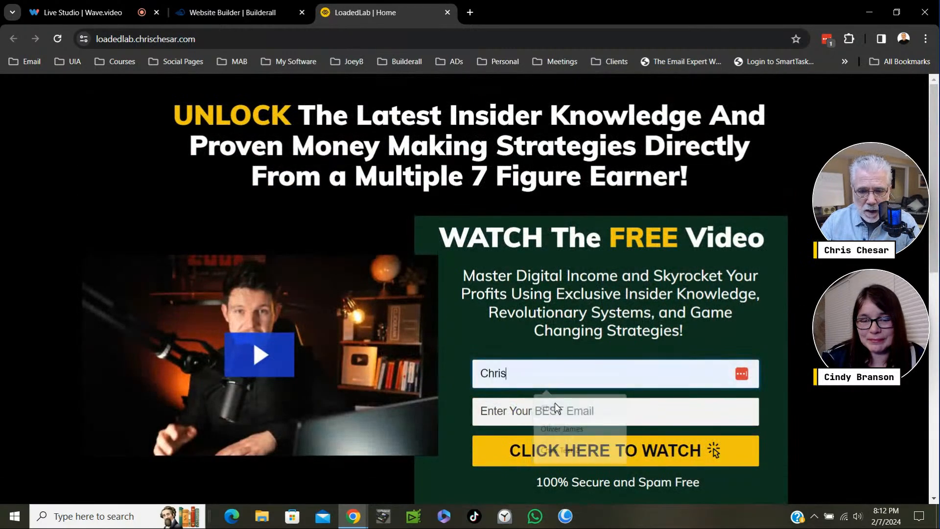
click(514, 405)
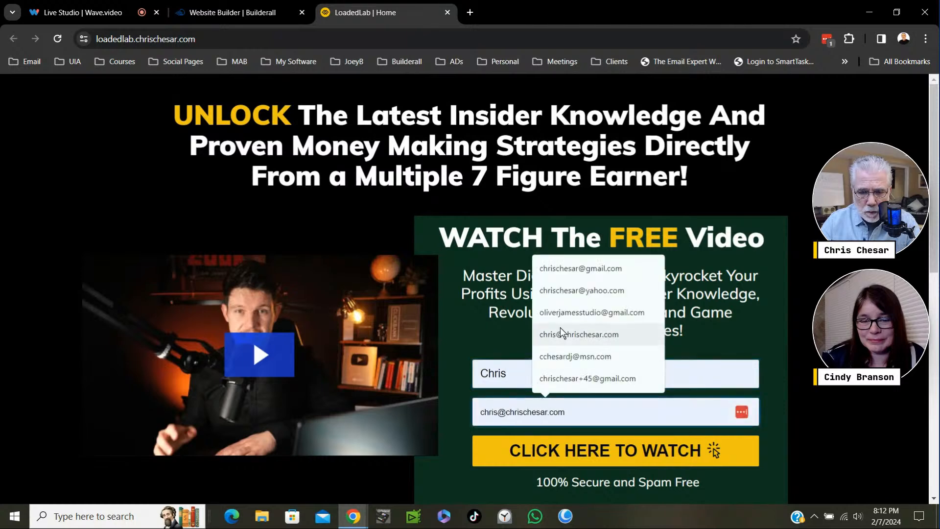
click(564, 268)
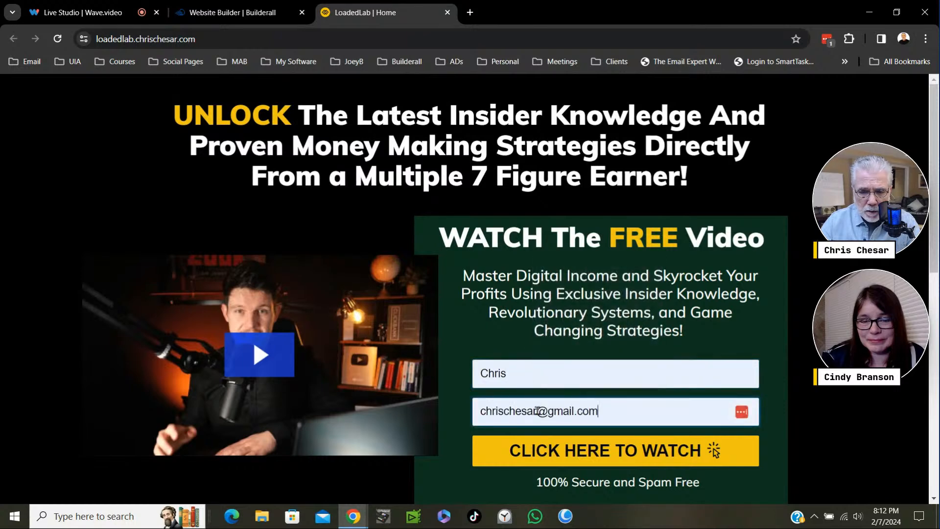
text(++)
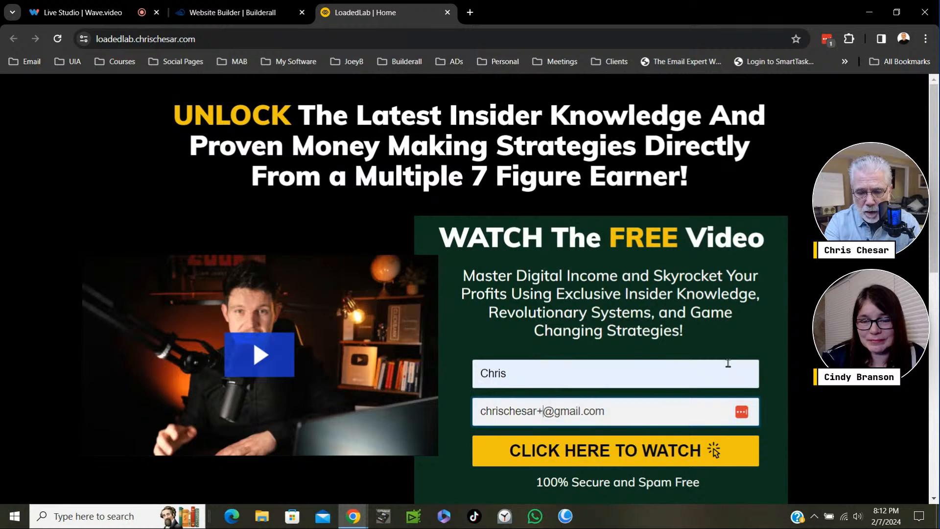
key(BackSpace)
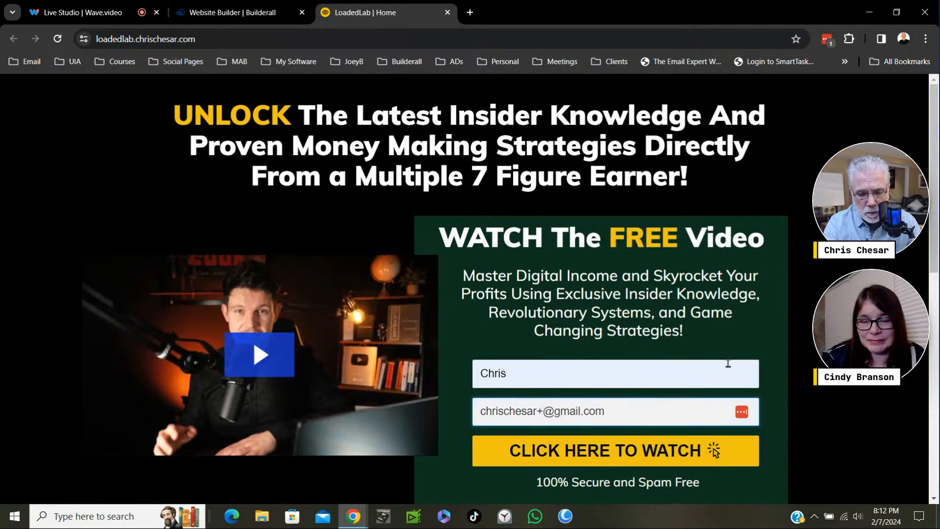
text(54)
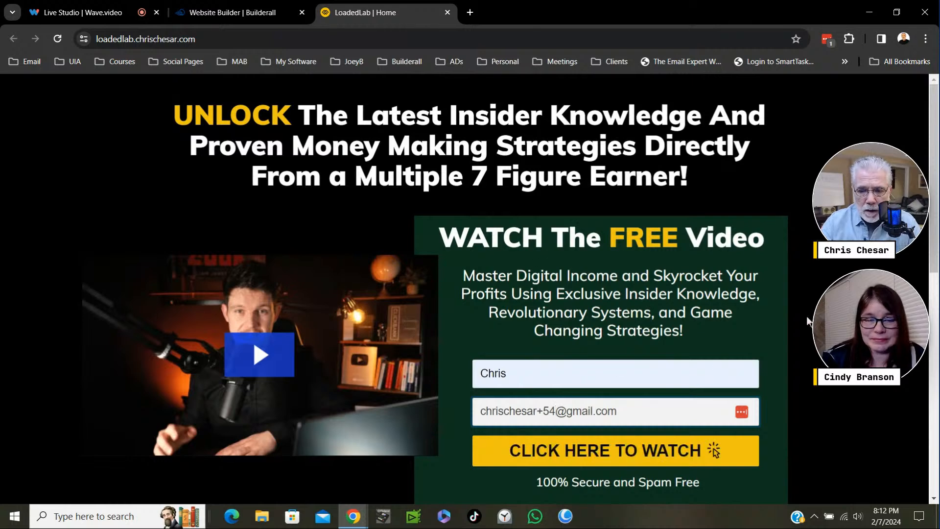
- Submit the LoadedLab opt-in form to continue to the video offer
scroll(929, 186, down, 1)
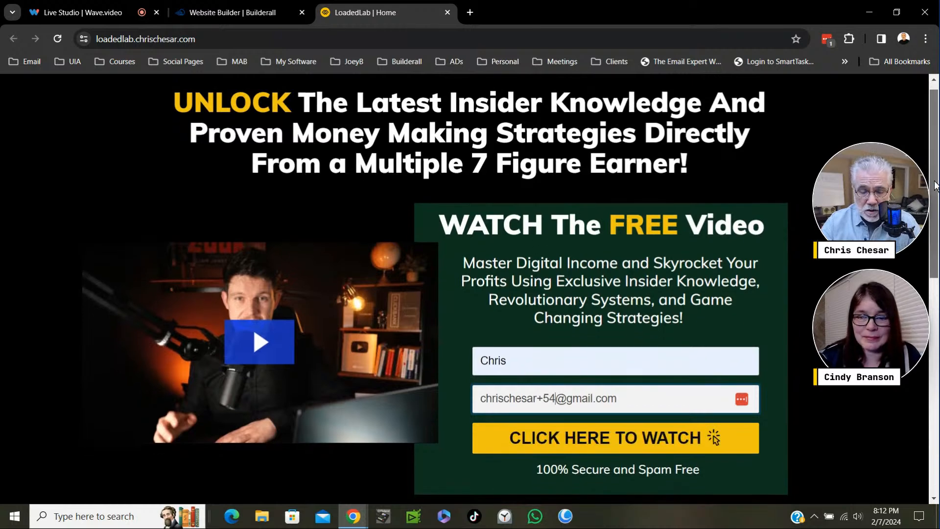
click(610, 438)
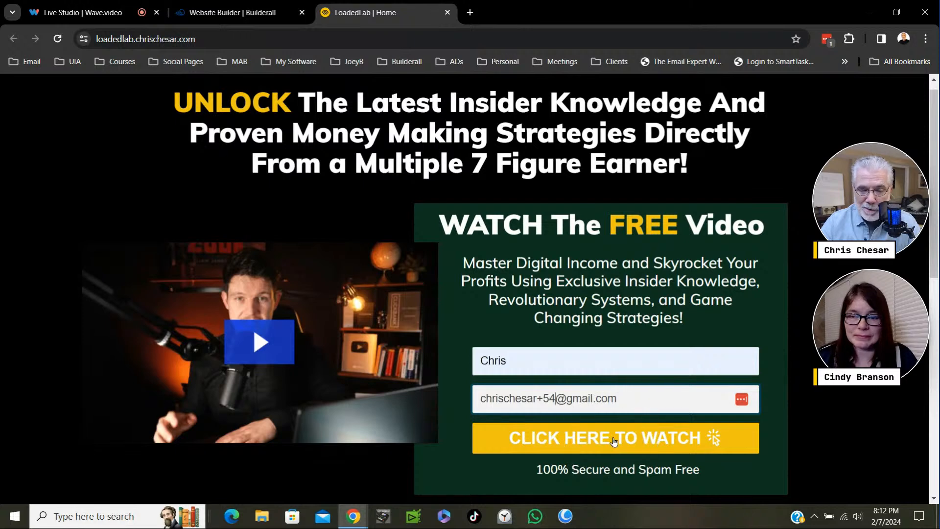
click(618, 436)
click(619, 434)
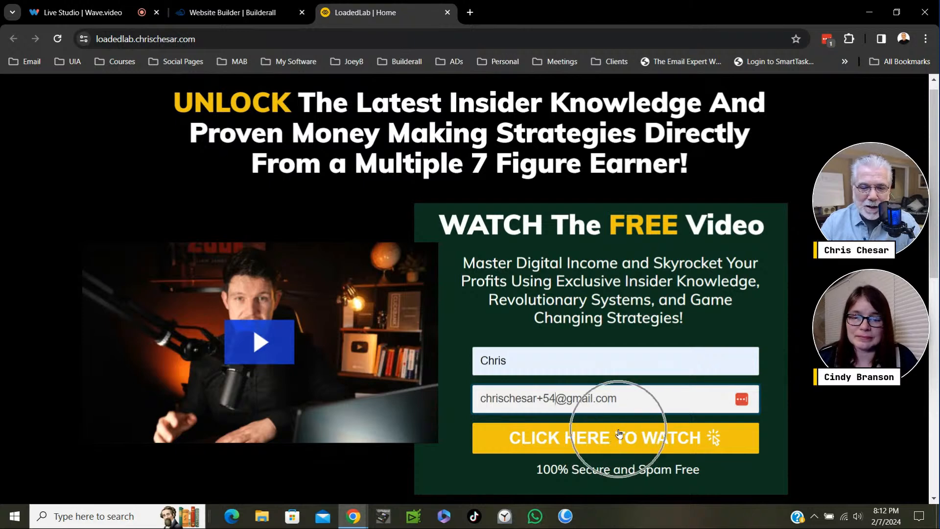
key(ctrl)
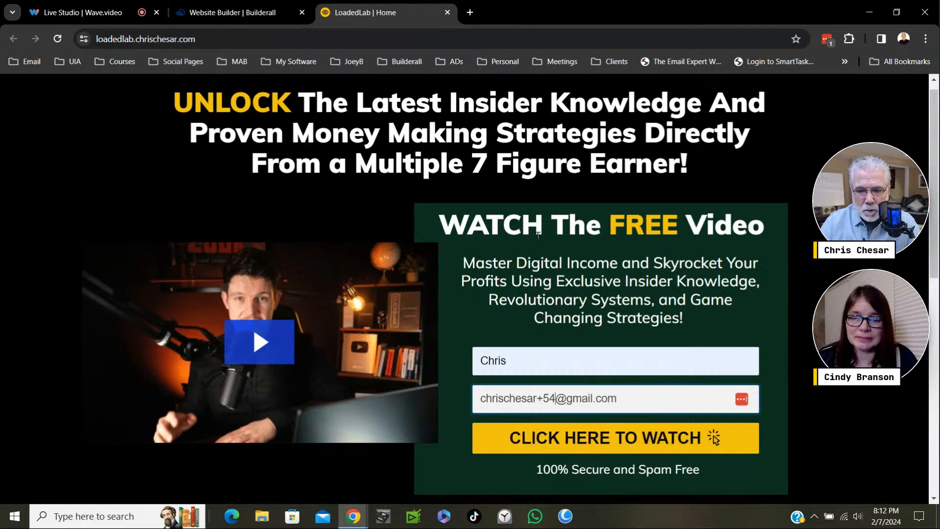
click(604, 443)
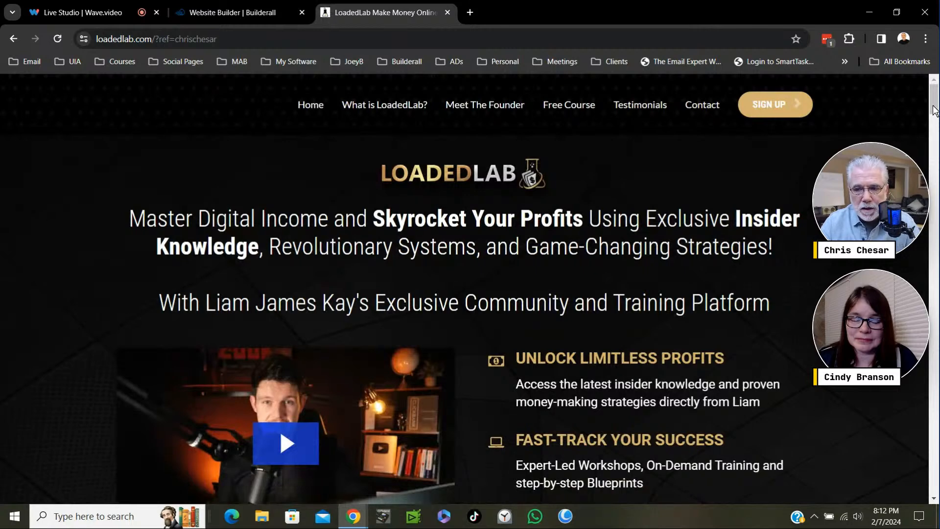
- Look over the upper part of the LoadedLab sales page, close it and return to the site list
drag(933, 111, 934, 117)
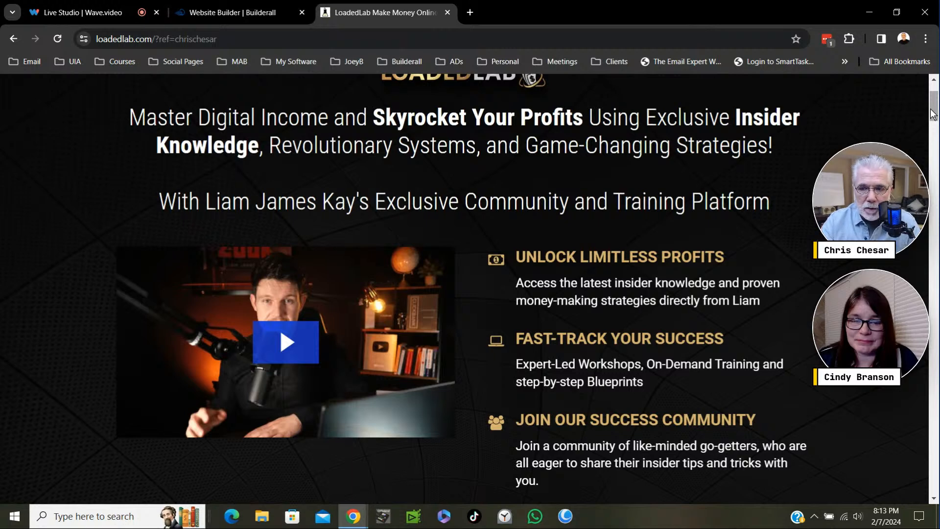
drag(934, 108, 933, 99)
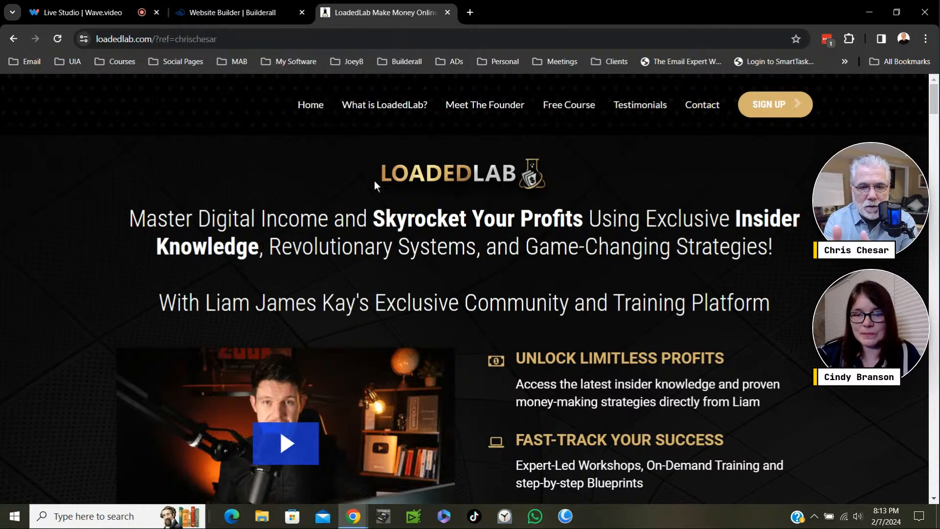
click(257, 13)
click(448, 13)
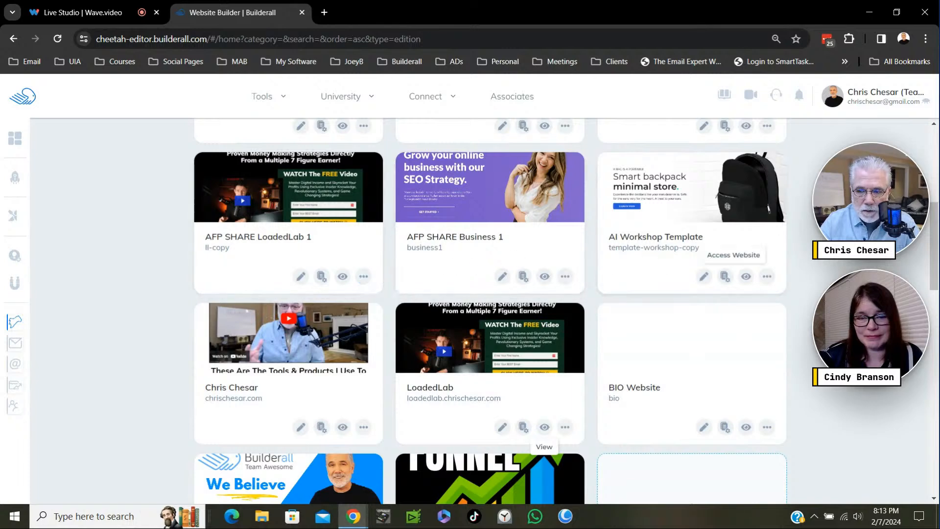
- Duplicate the published AFP SHARE LoadedLab 1 site
scroll(399, 375, up, 2)
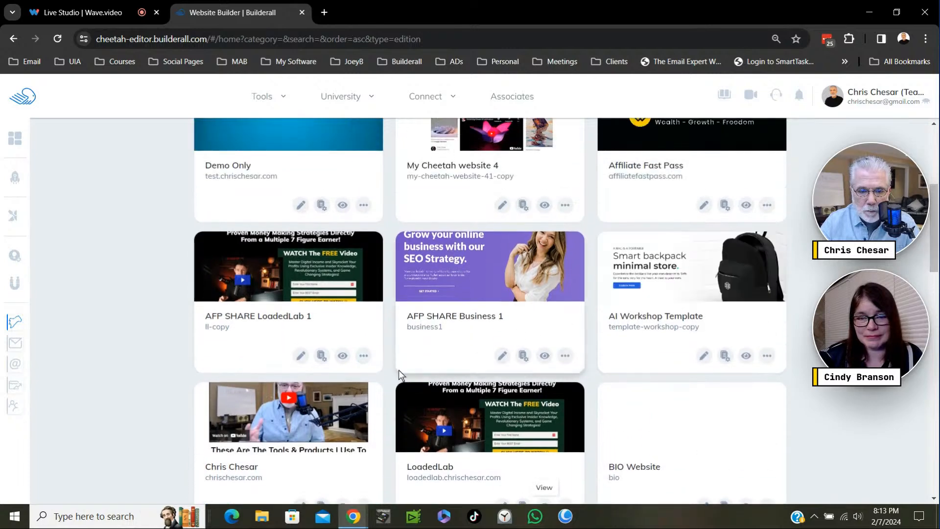
click(363, 355)
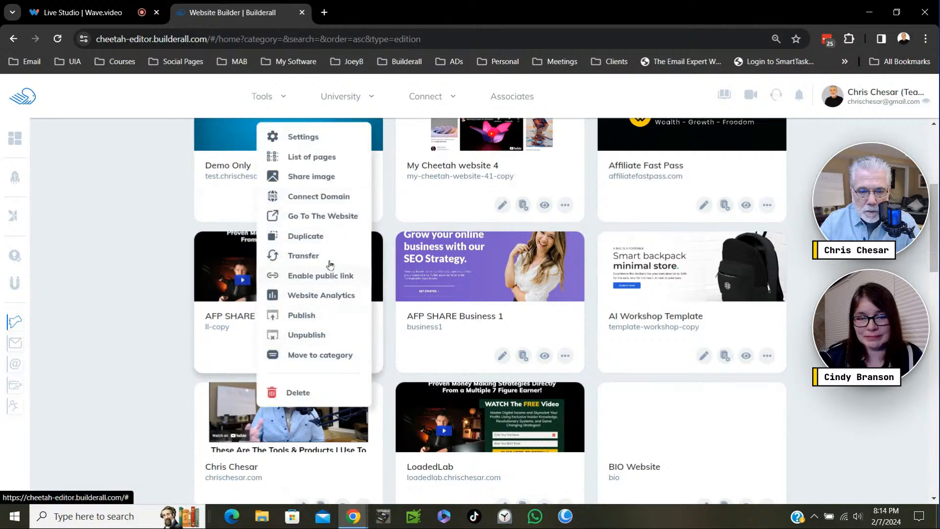
click(312, 239)
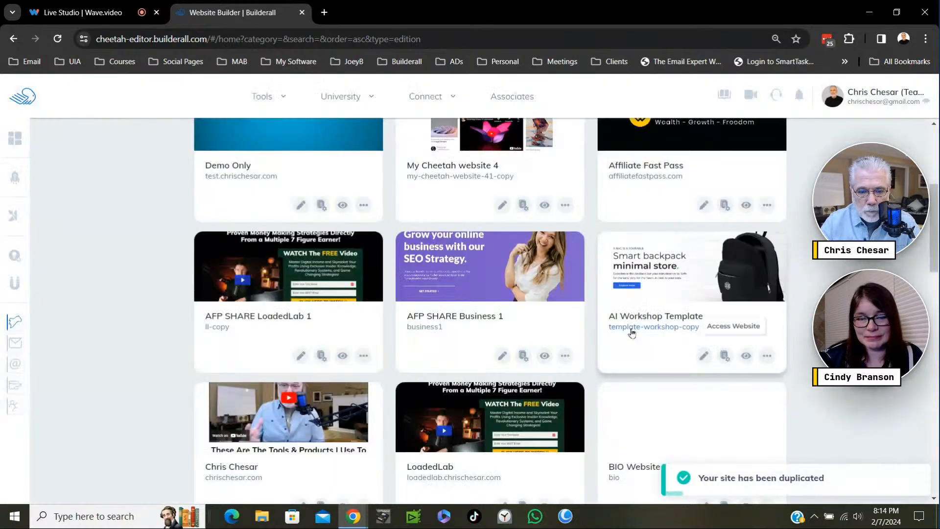
- Find the AFP SHARE LoadedLab 1 1 copy among the unpublished sites and open its website settings
scroll(774, 360, down, 3)
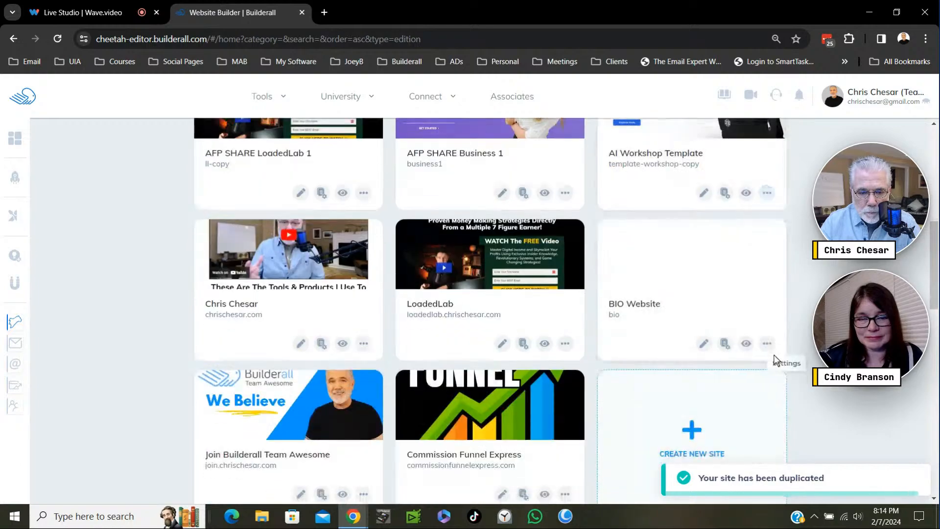
scroll(774, 355, down, 10)
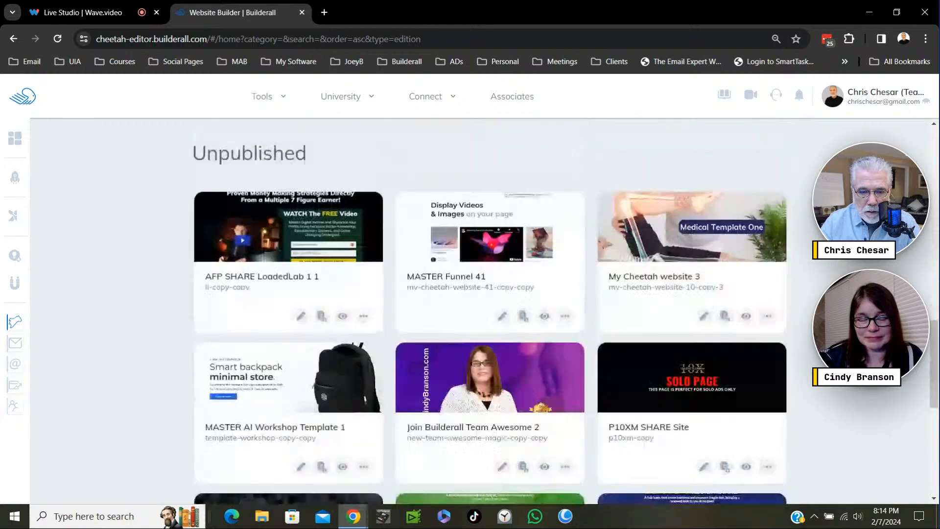
scroll(680, 242, up, 5)
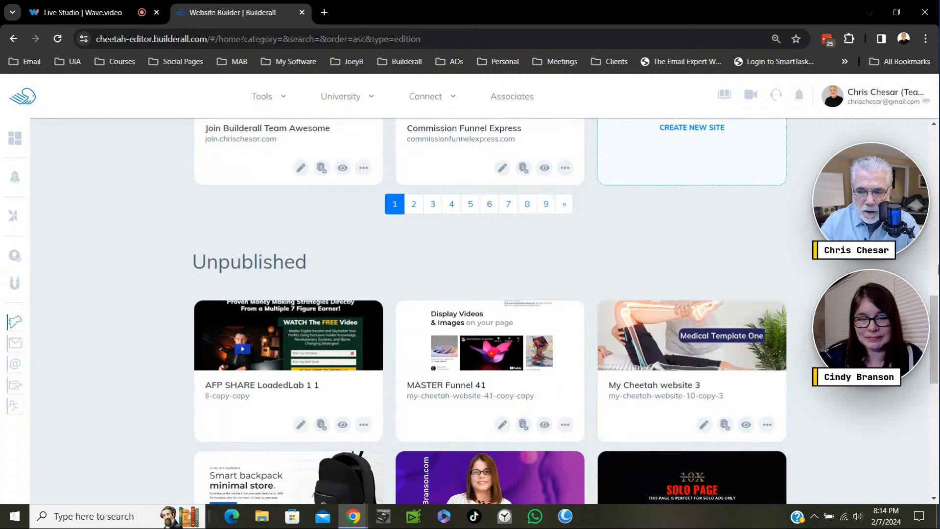
scroll(520, 338, down, 1)
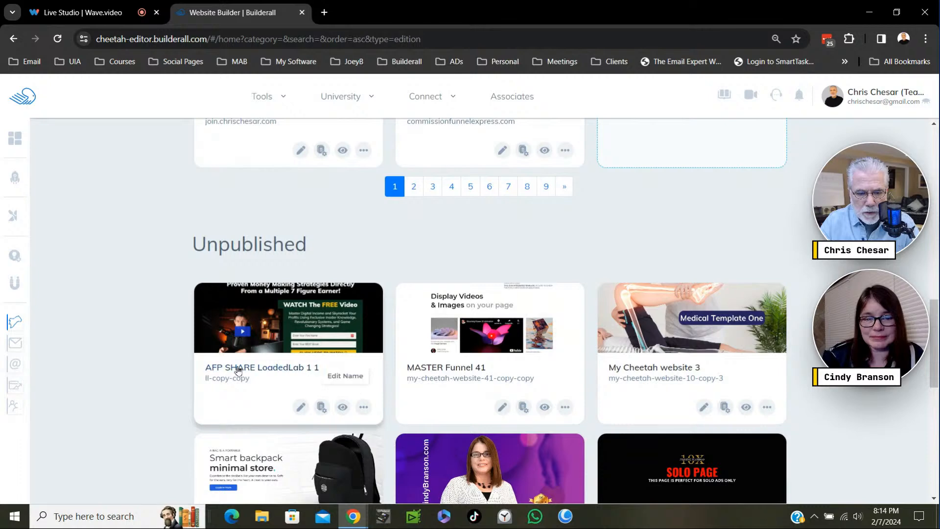
click(363, 407)
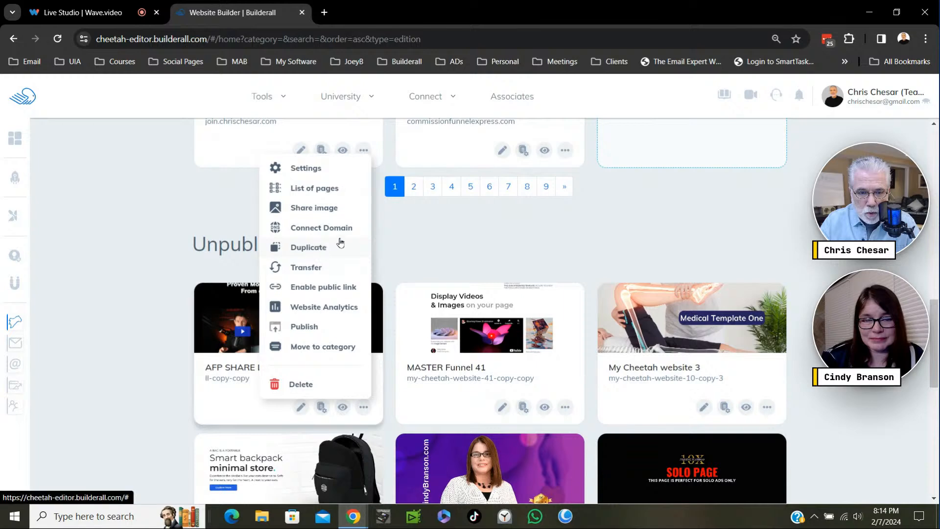
click(312, 174)
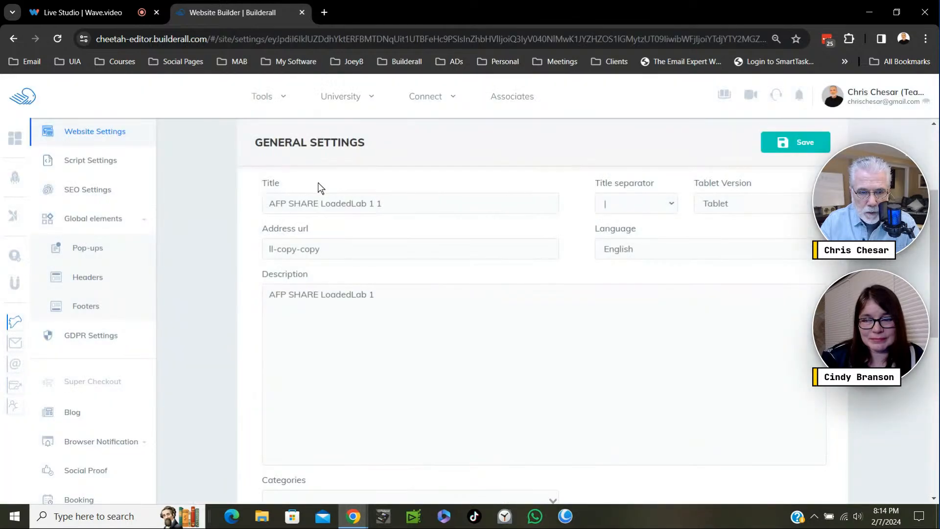
- Change the copied site's title to Double Optin LoadedLab 2
click(385, 203)
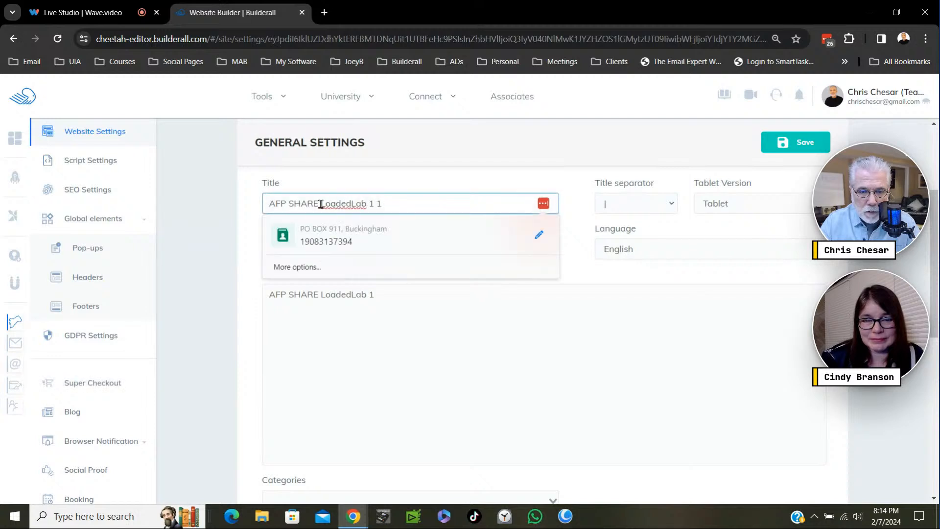
drag(317, 202, 273, 202)
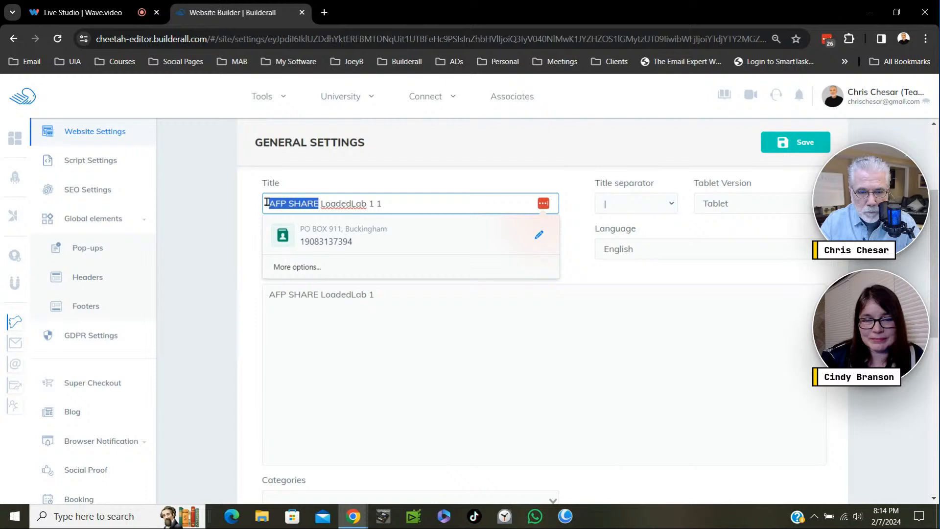
text(Double)
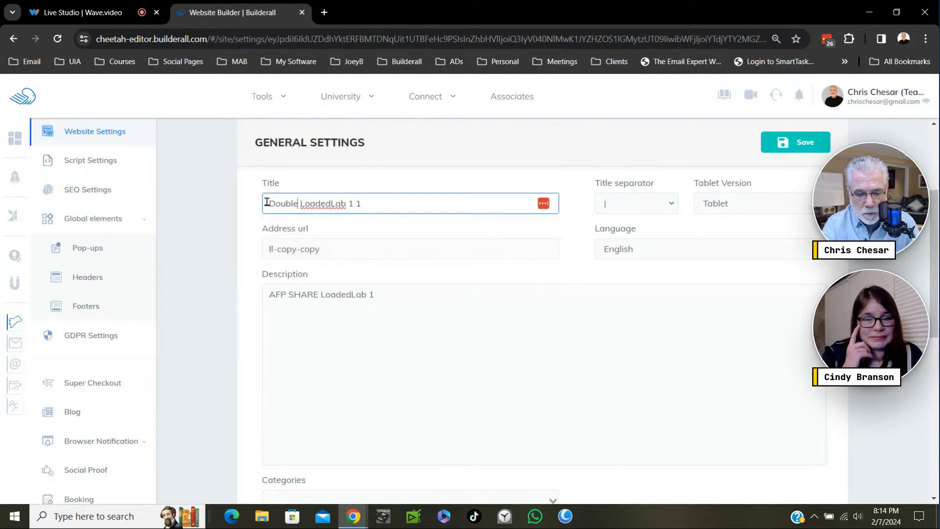
text( Optin)
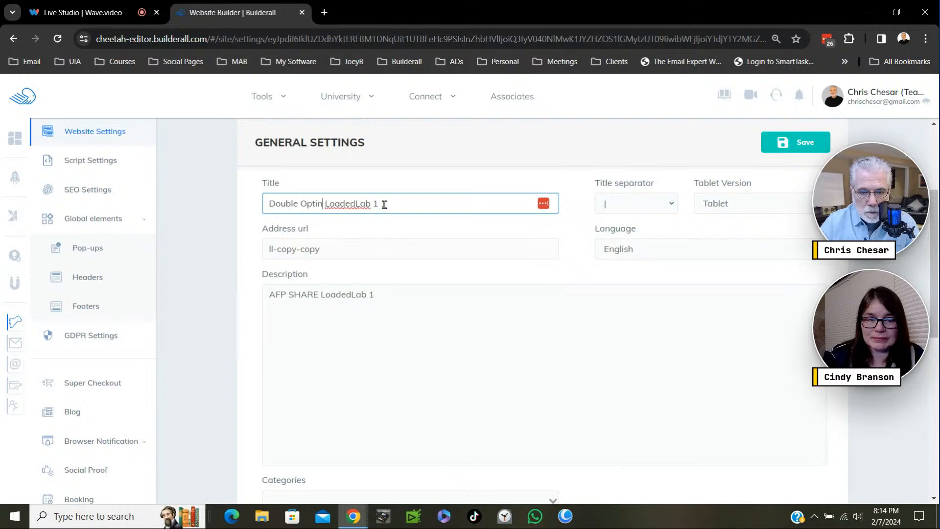
key(BackSpace)
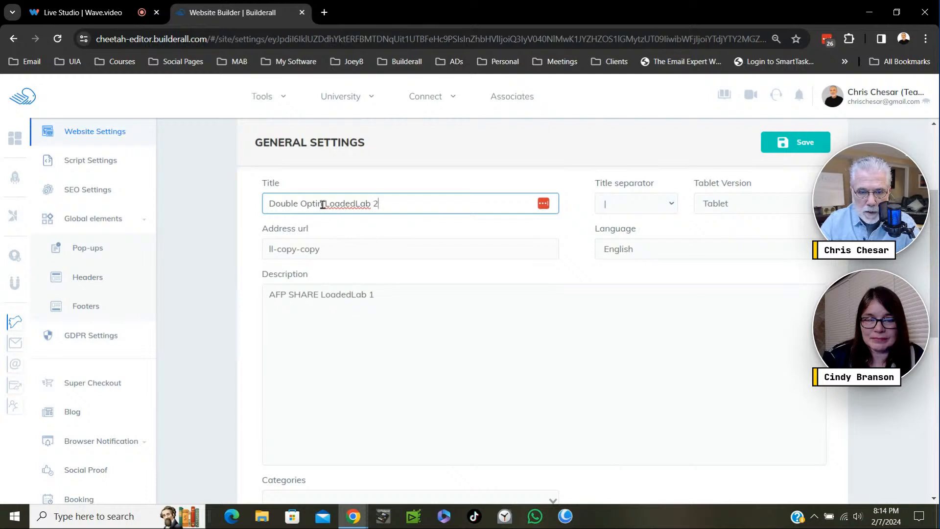
- Replace the site description with the title text Double Optin LoadedLab 2 and save the website settings
drag(386, 206, 282, 205)
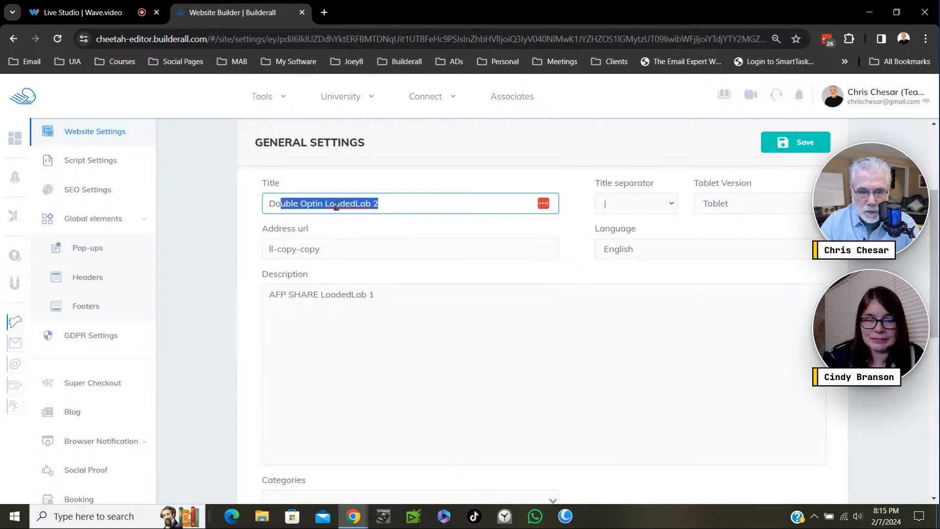
right_click(332, 203)
click(386, 205)
drag(386, 203, 405, 212)
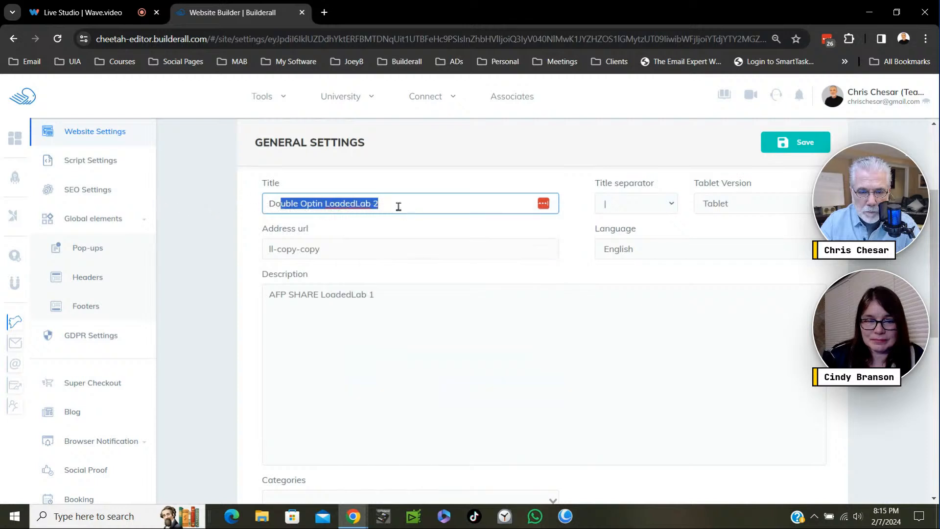
click(395, 205)
triple_click(361, 204)
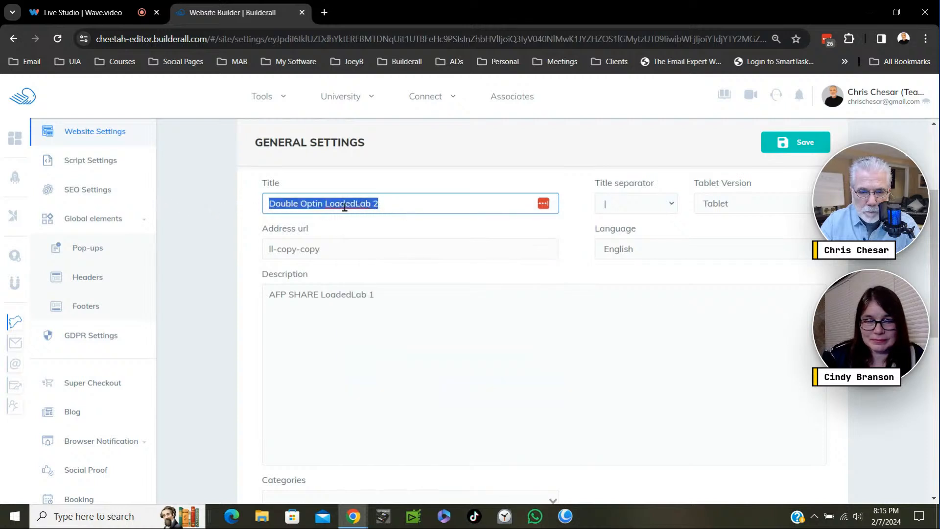
right_click(344, 208)
click(384, 265)
click(324, 295)
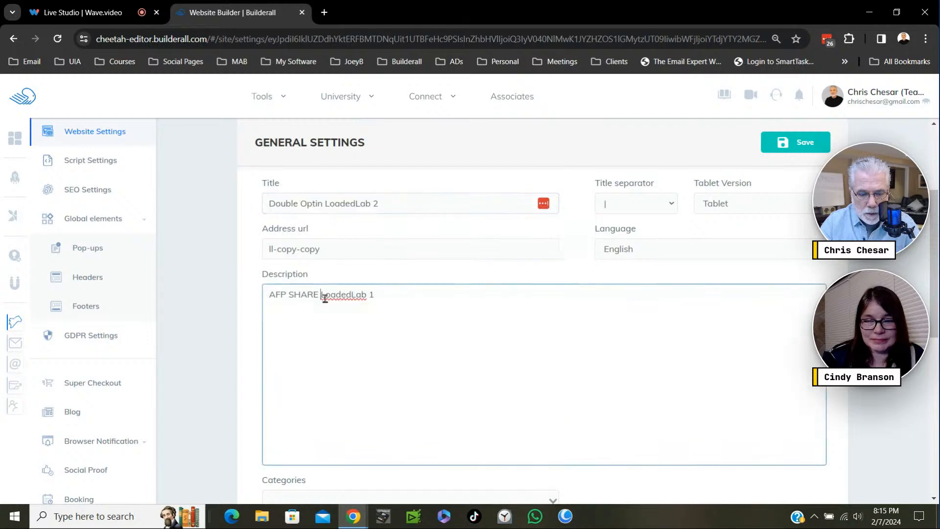
triple_click(332, 295)
key(ctrl+v)
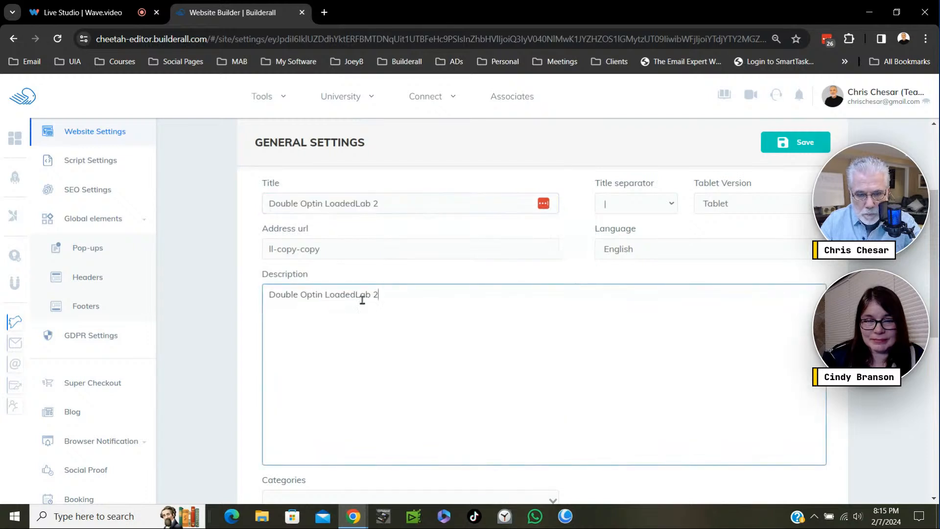
click(797, 148)
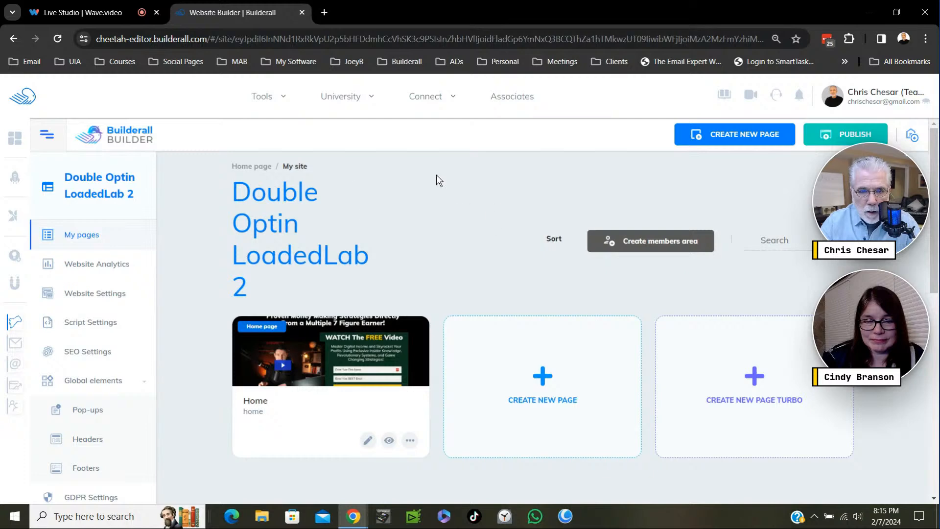
- Publish the Double Optin LoadedLab 2 site and view its live Home page
click(836, 144)
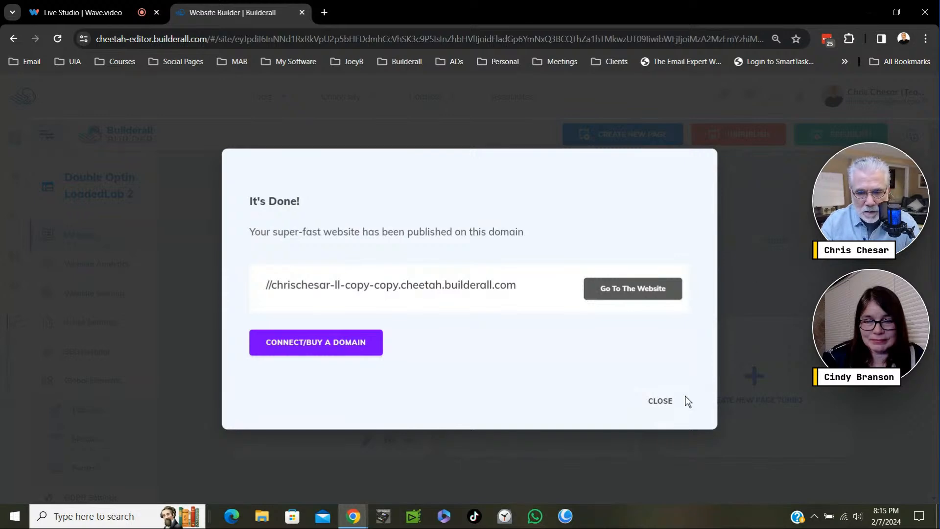
click(664, 406)
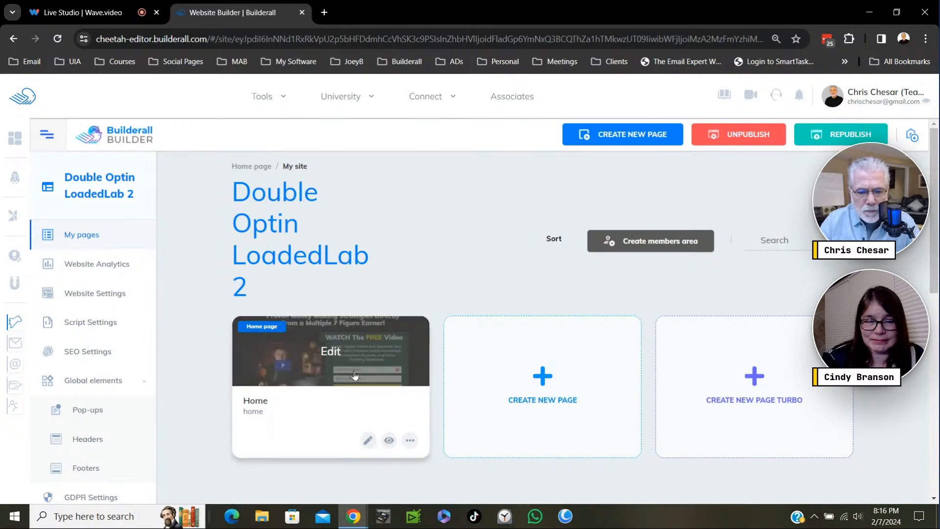
click(536, 374)
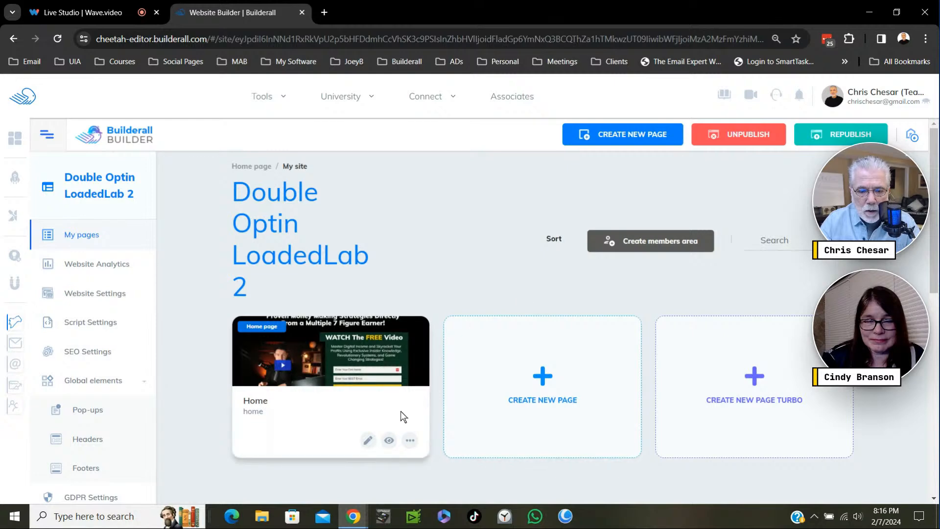
click(388, 442)
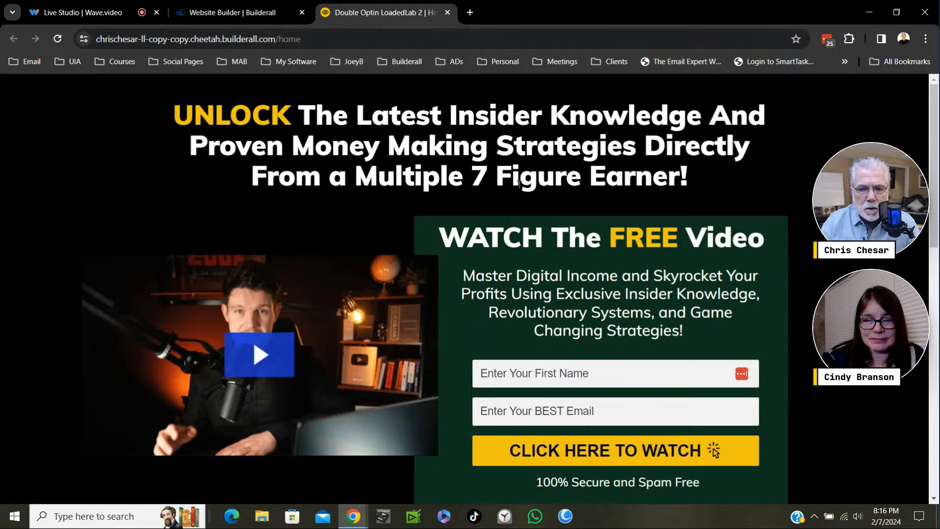
- Return to the site's page list and duplicate the Home page
click(269, 13)
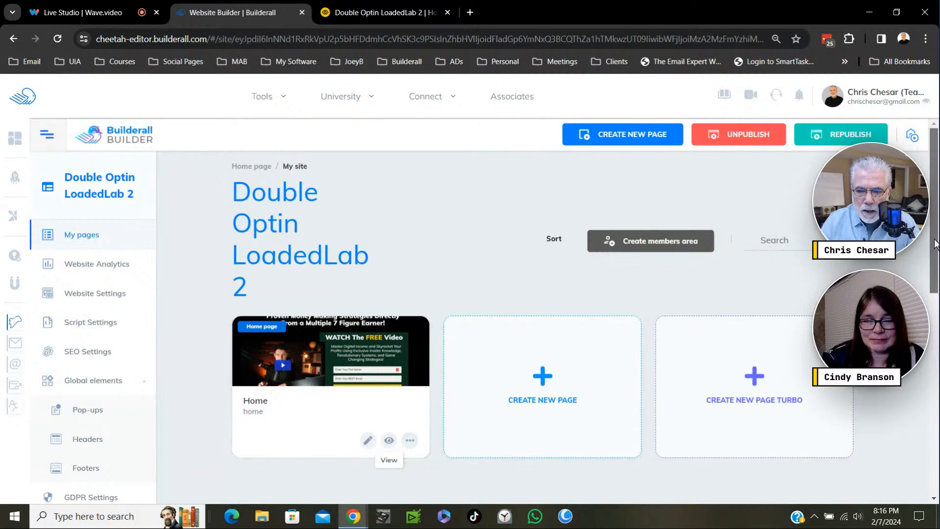
scroll(935, 250, down, 1)
scroll(934, 251, down, 1)
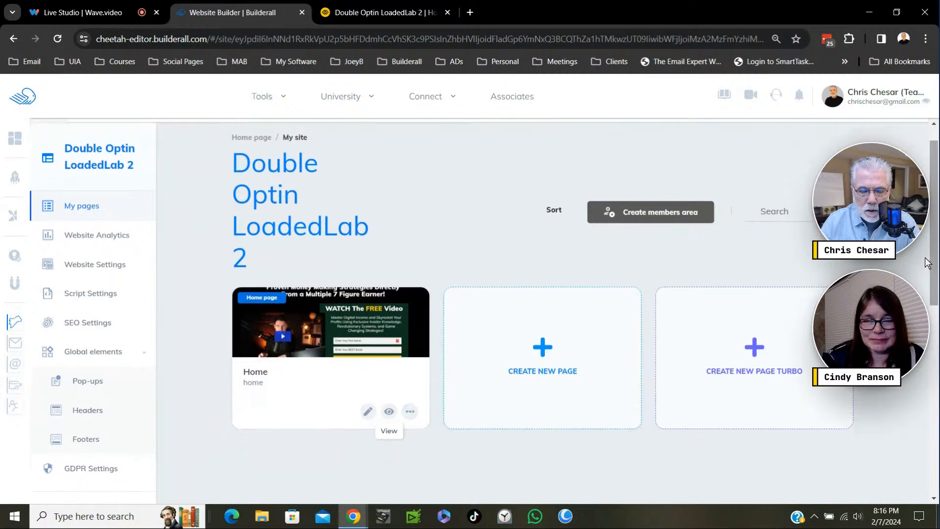
click(410, 412)
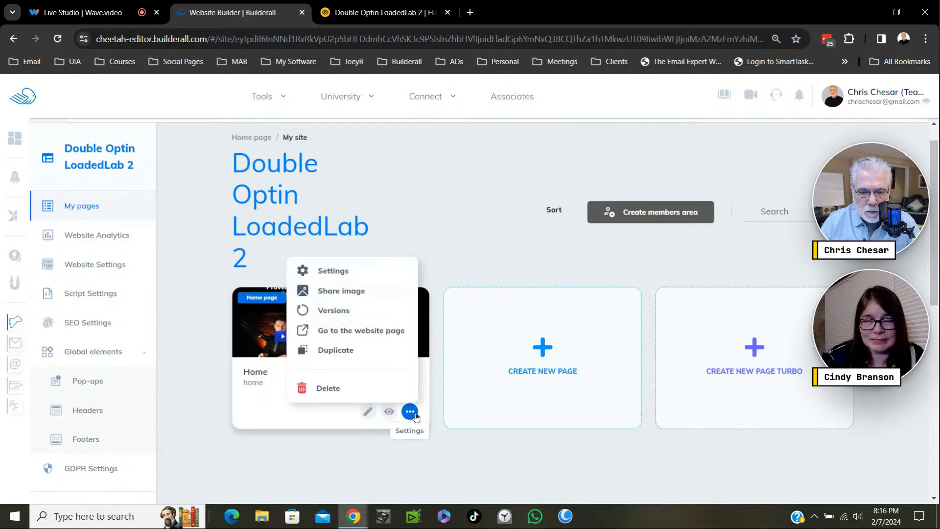
click(367, 350)
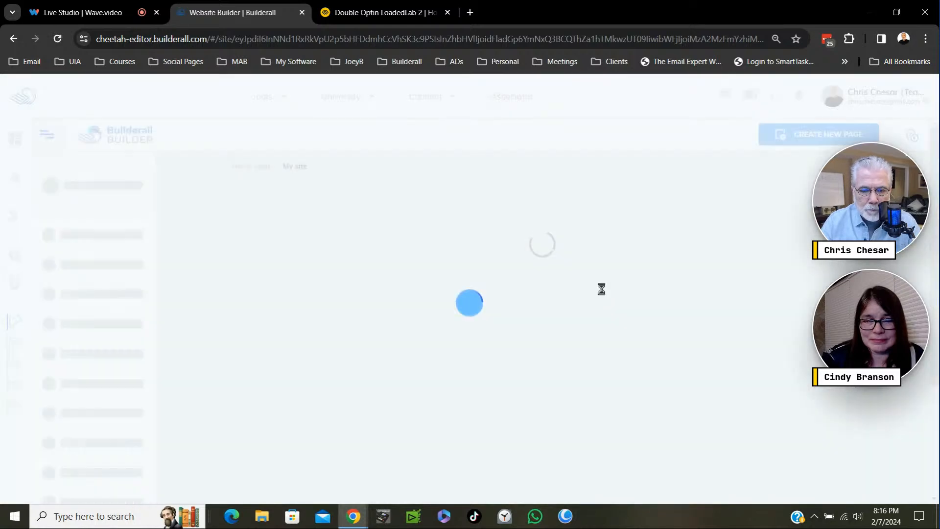
scroll(538, 250, down, 3)
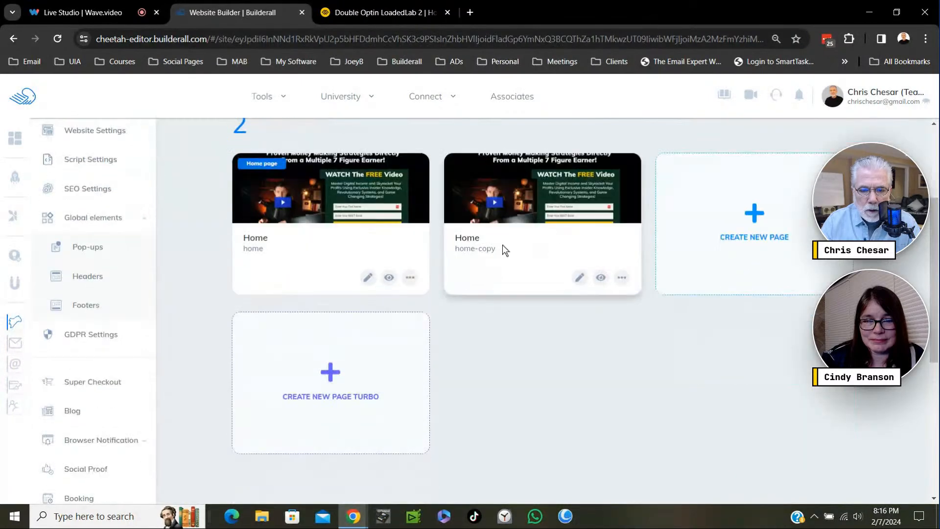
- Open the settings of the home-copy page and rename the page Check Your Email
drag(935, 217, 934, 170)
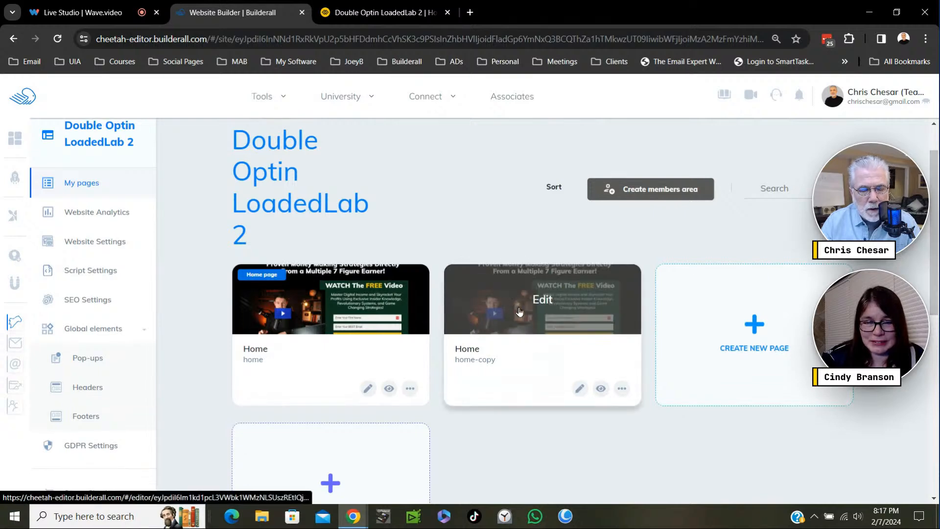
click(623, 390)
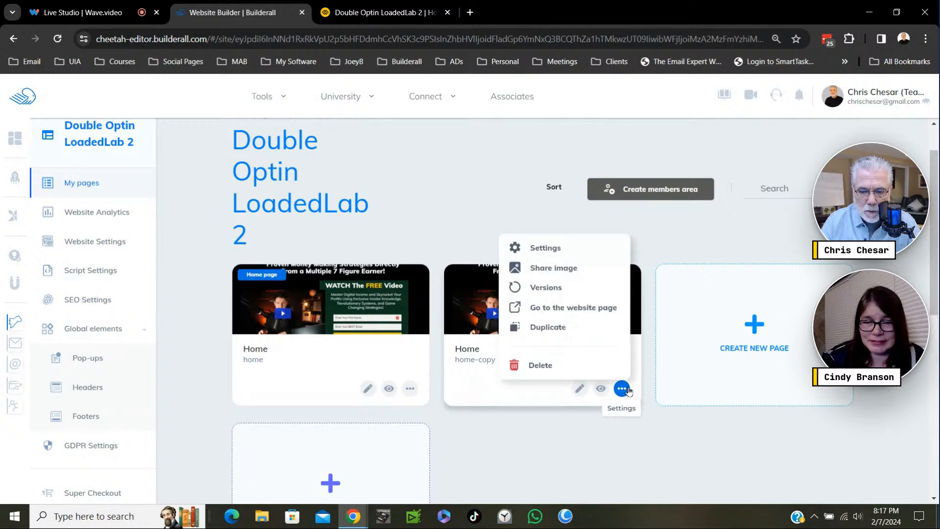
click(551, 248)
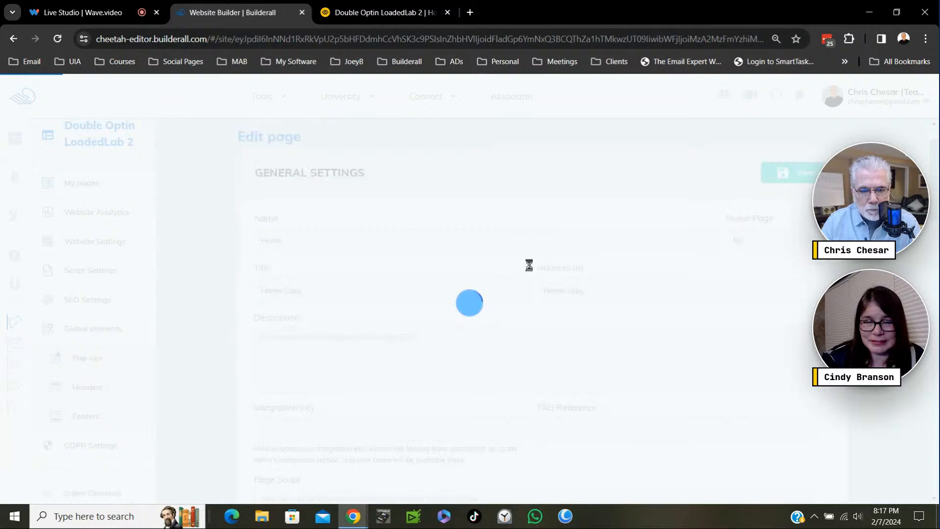
triple_click(296, 239)
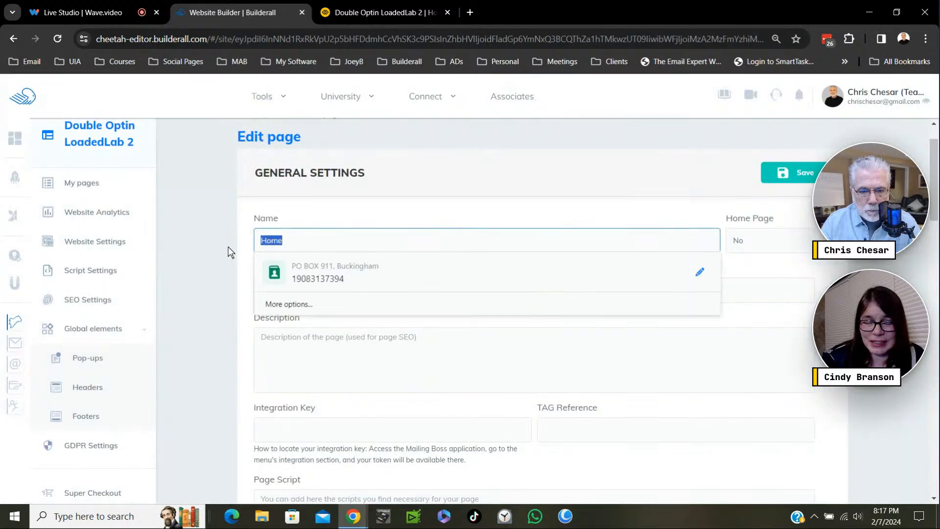
text(C)
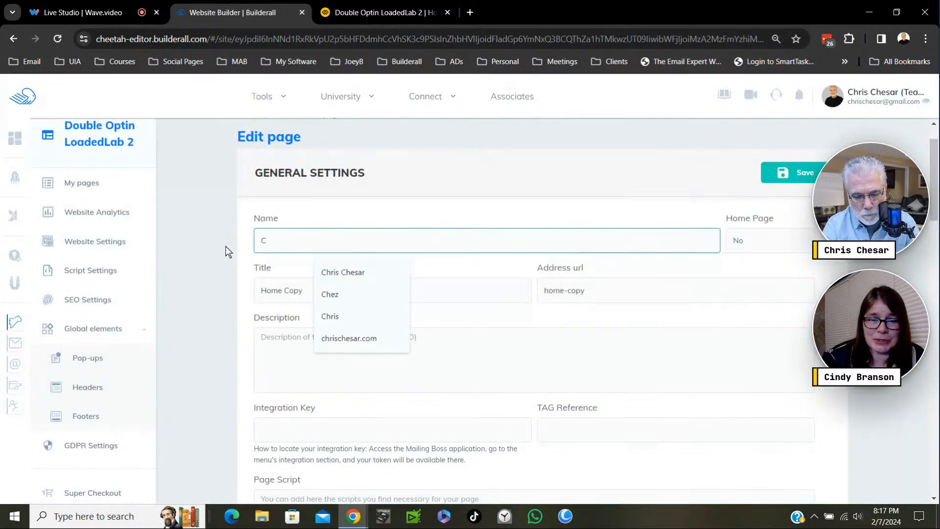
text(heck )
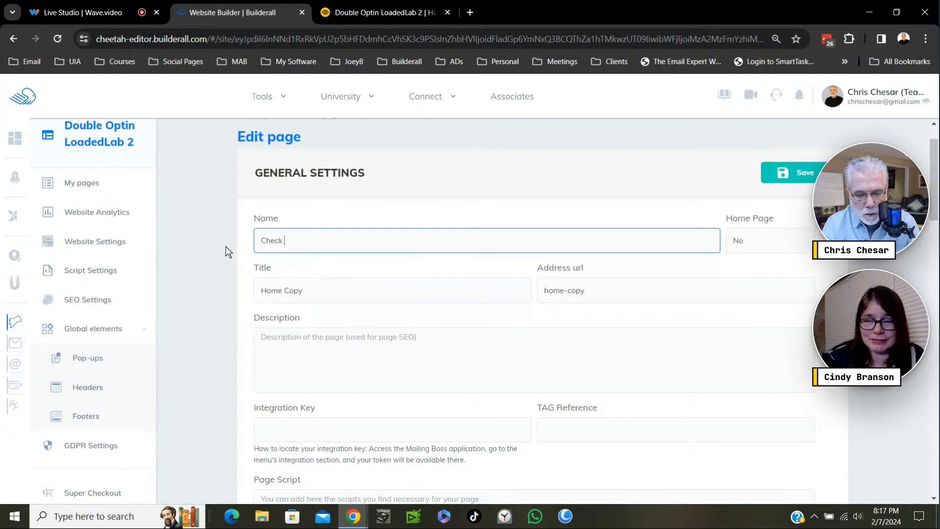
text(Your )
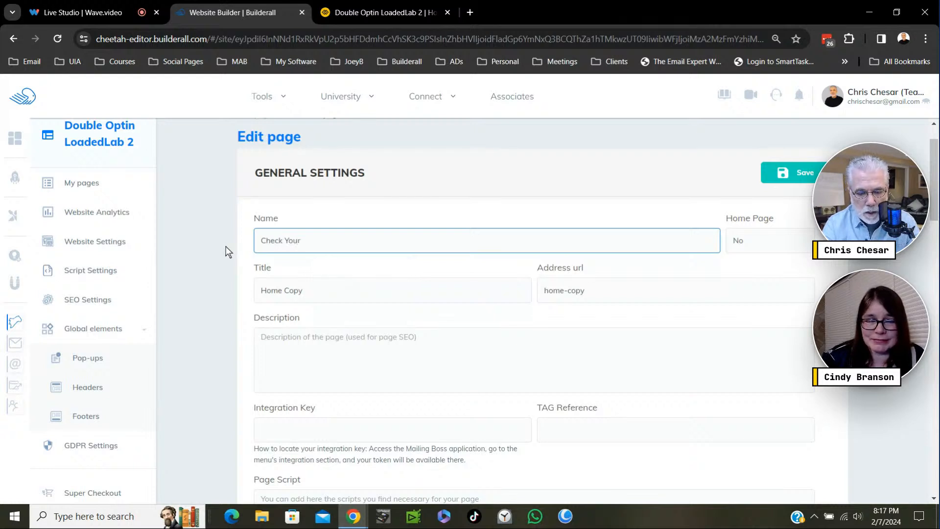
text(Email)
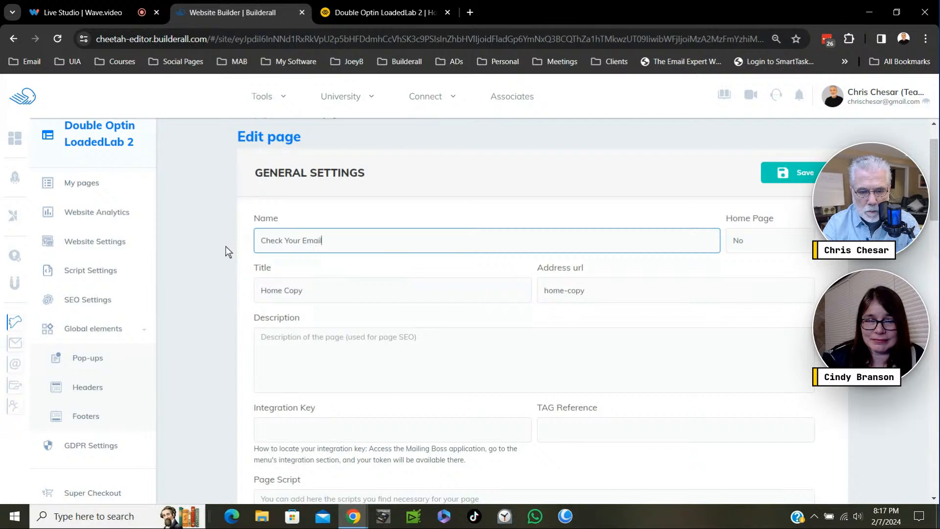
- Copy the page name Check Your Email into the page's description
drag(330, 242, 242, 246)
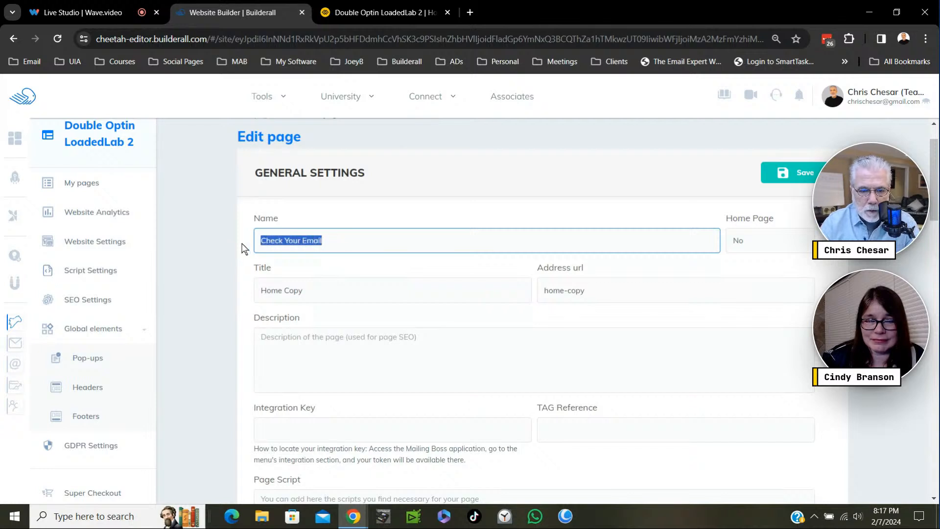
right_click(279, 240)
click(326, 298)
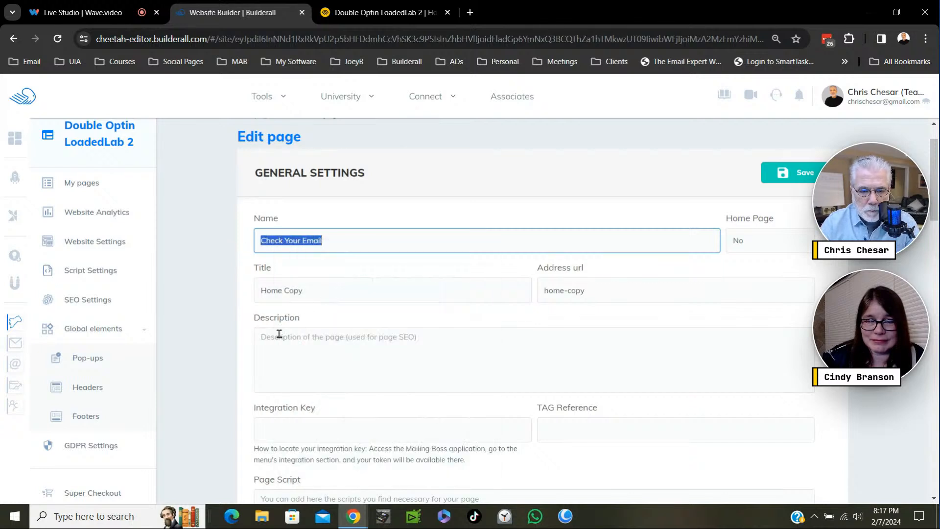
click(292, 345)
key(ctrl+v)
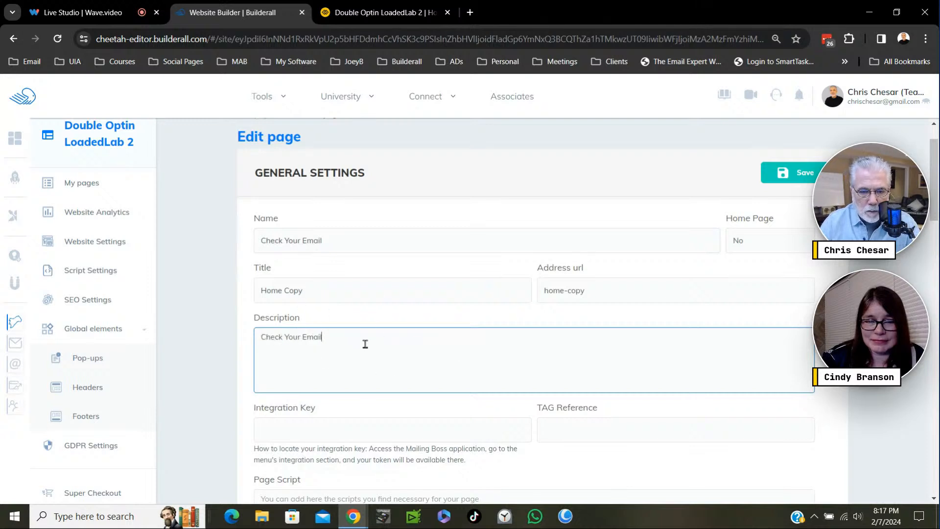
- Set the duplicated page's title to email and save the page settings
drag(317, 300, 247, 294)
text(email)
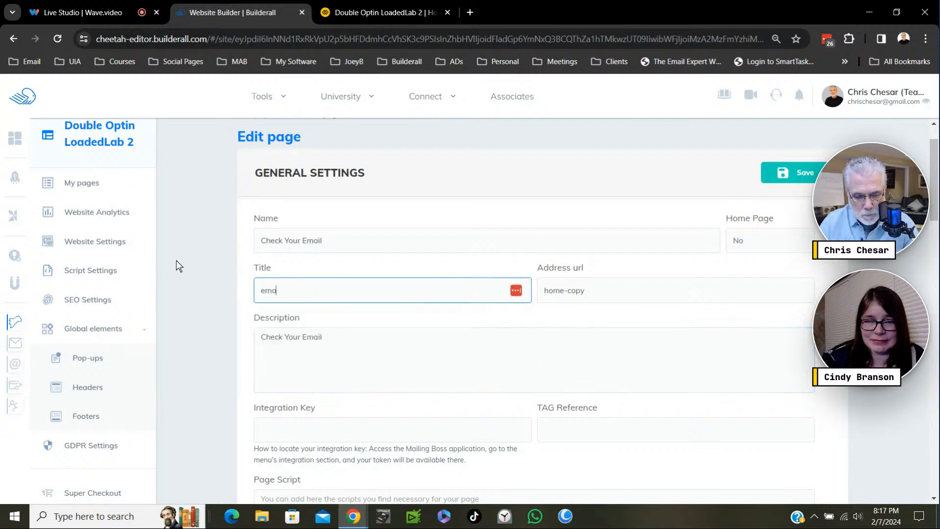
click(794, 184)
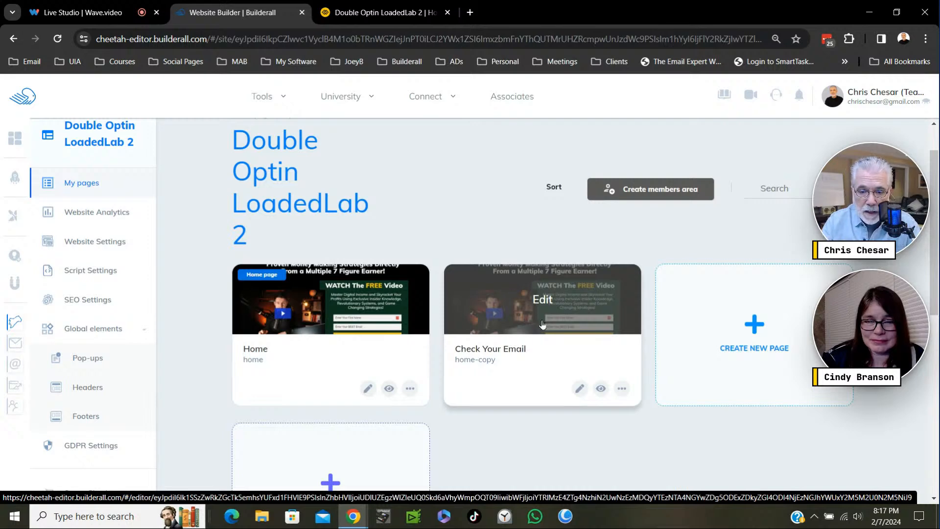
- Open the Check Your Email page in the page editor
click(610, 317)
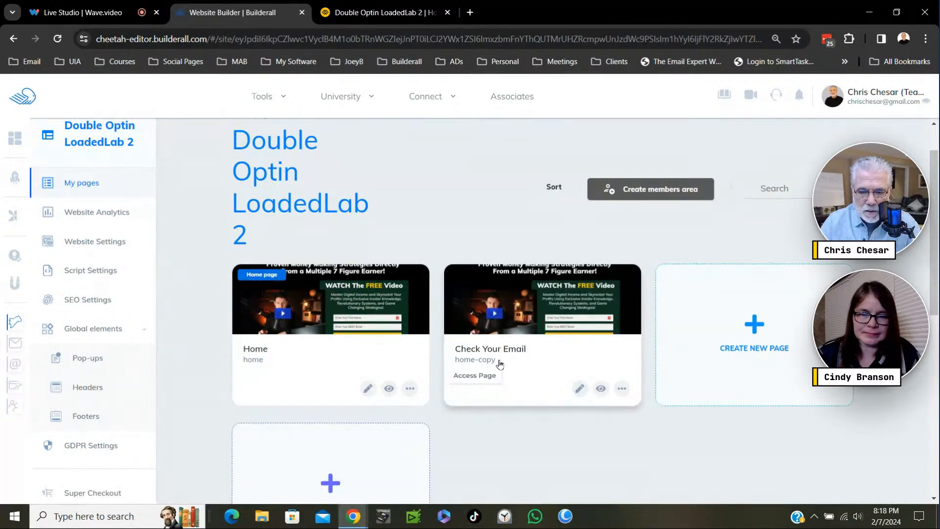
click(580, 387)
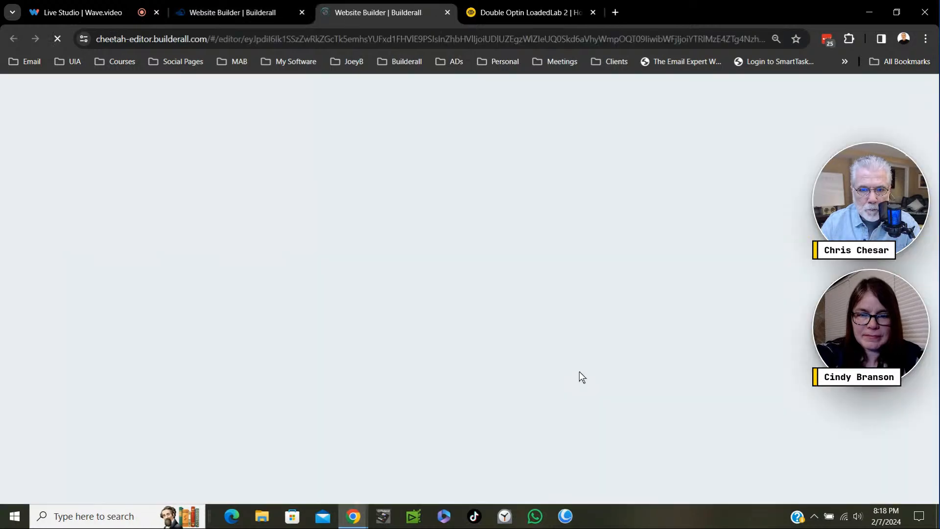
- Close the Double Optin LoadedLab 2 browser tab, then clear the editor's side panel and guided tour out of the way
click(594, 13)
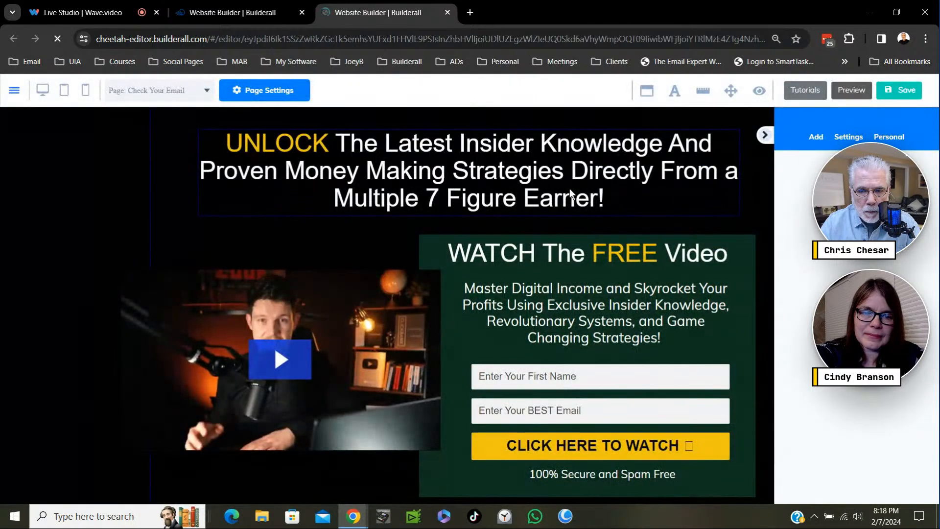
click(765, 136)
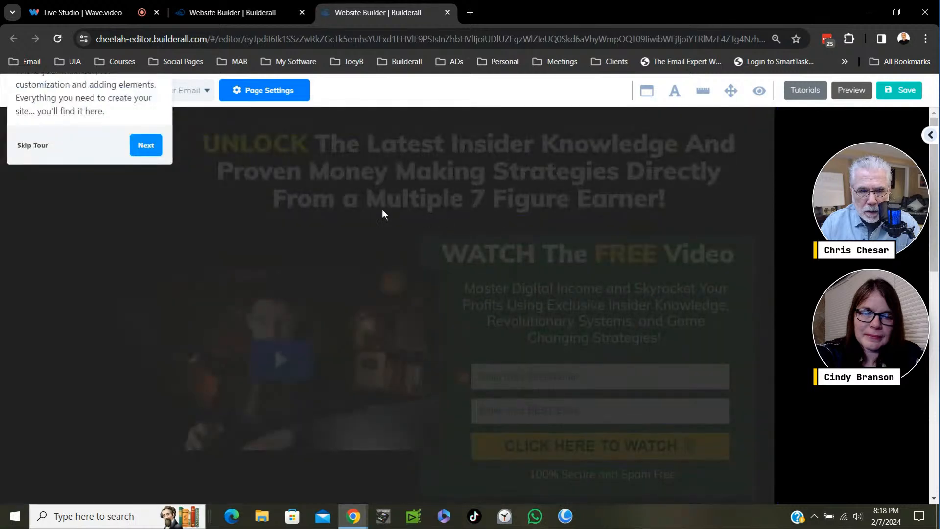
click(32, 147)
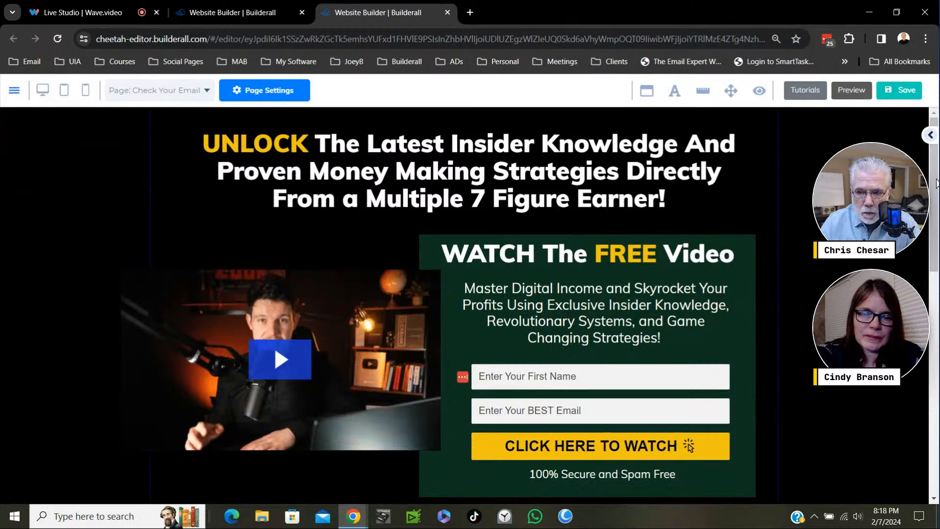
- Delete the MailingBoss form with the name and email fields from the green box
scroll(937, 192, down, 1)
scroll(936, 192, down, 1)
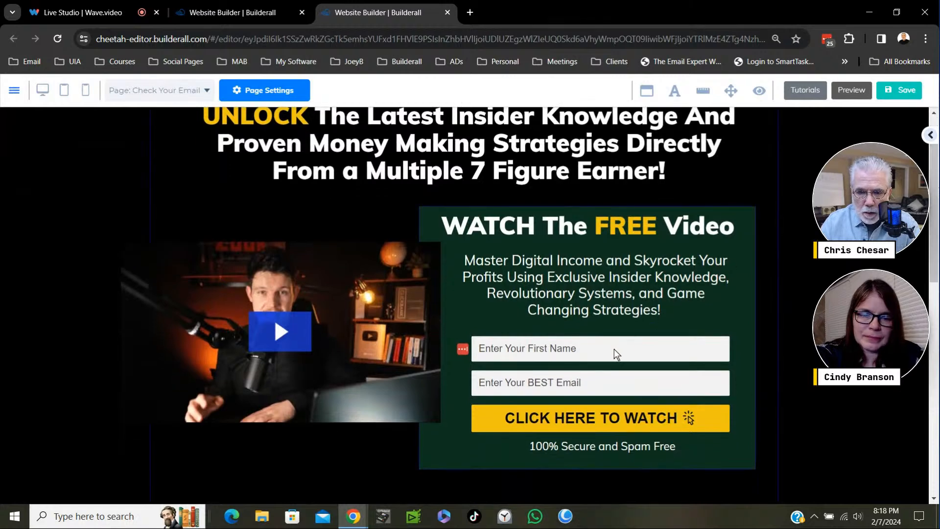
click(694, 384)
key(Delete)
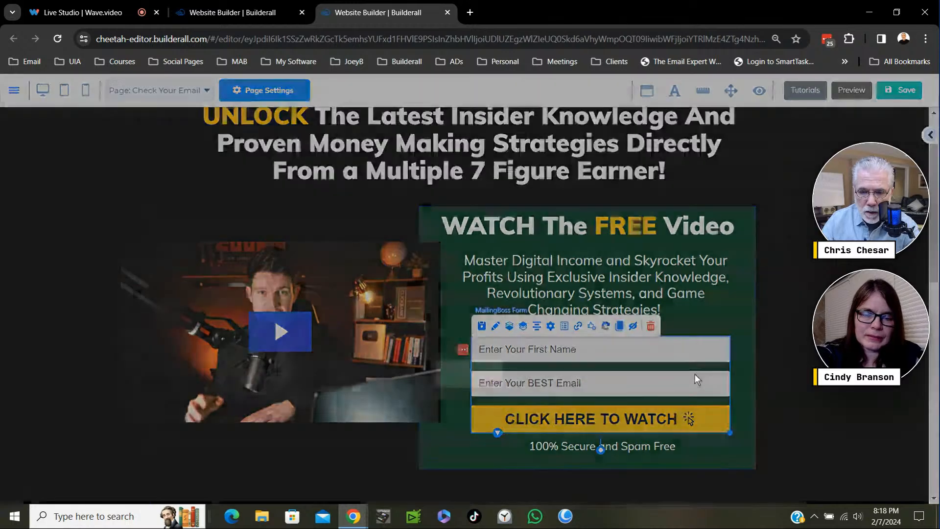
key(Return)
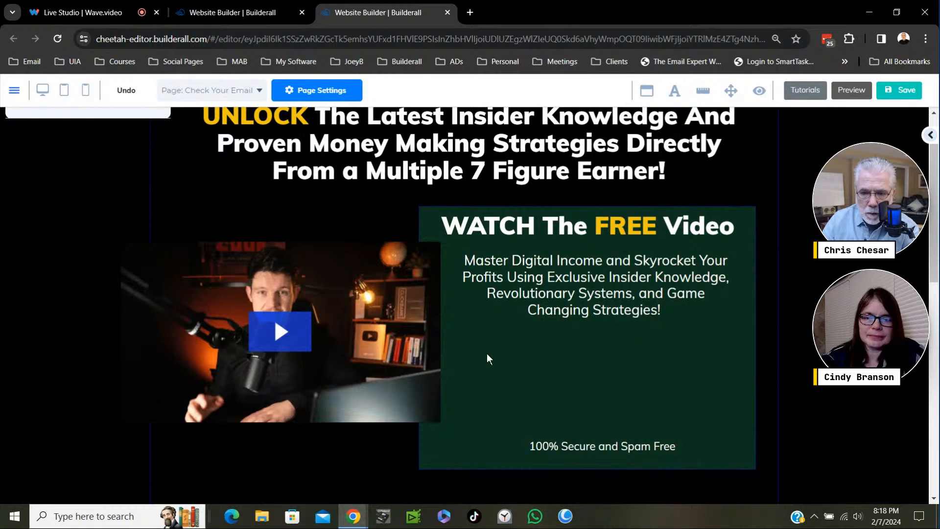
- Delete the video image beside the green box and move the box to the middle of the page under the headline
click(405, 325)
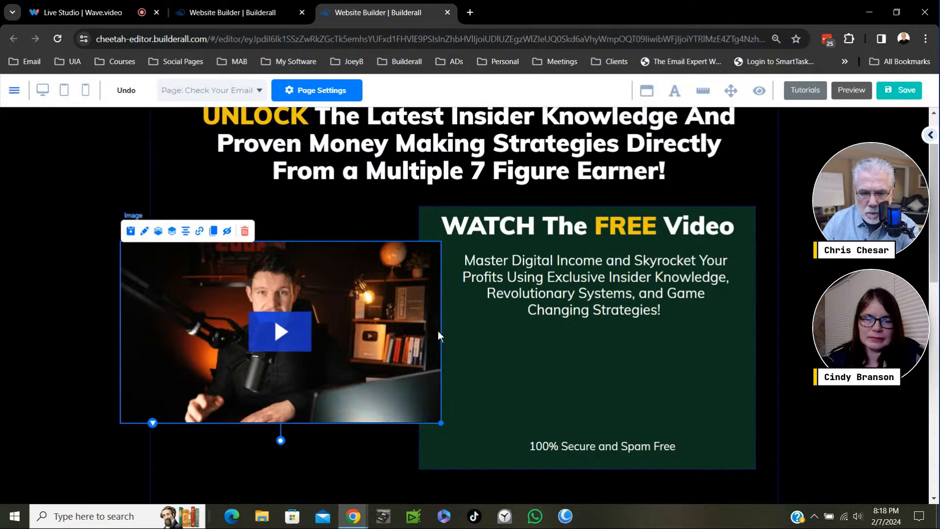
key(Delete)
click(582, 332)
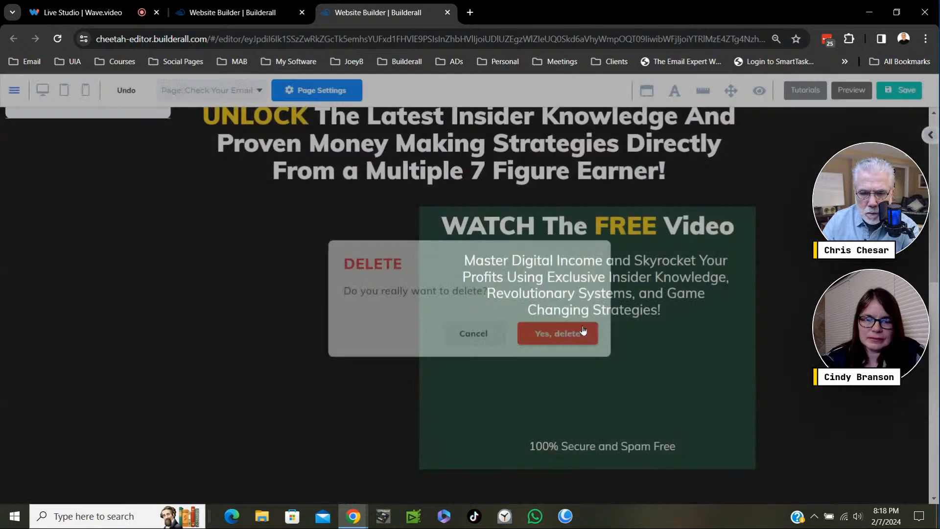
drag(449, 359, 327, 369)
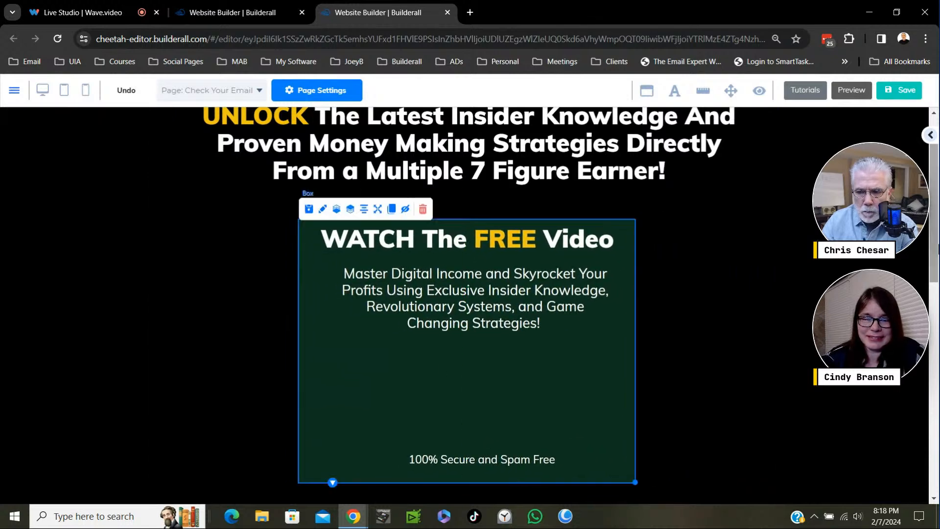
- Replace the word UNLOCK at the start of the headline with "ONE LAST STEP..."
scroll(937, 196, up, 1)
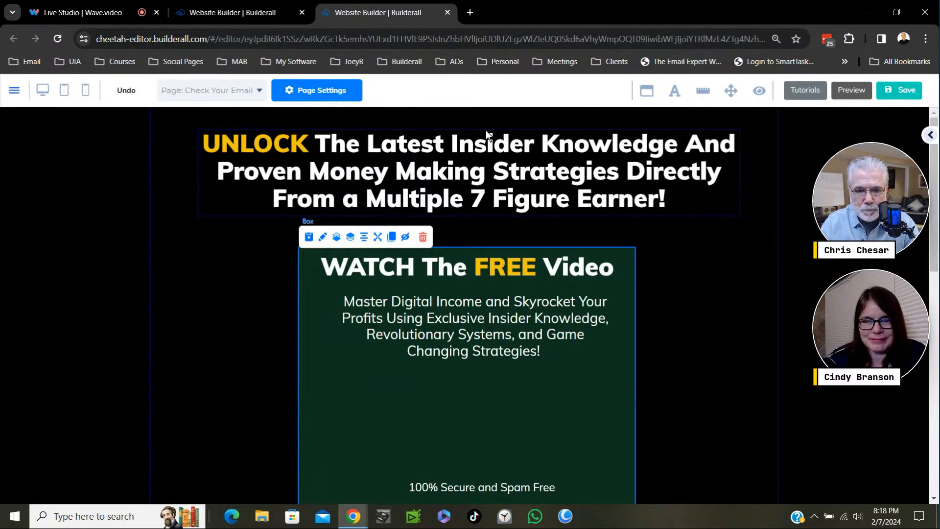
click(397, 160)
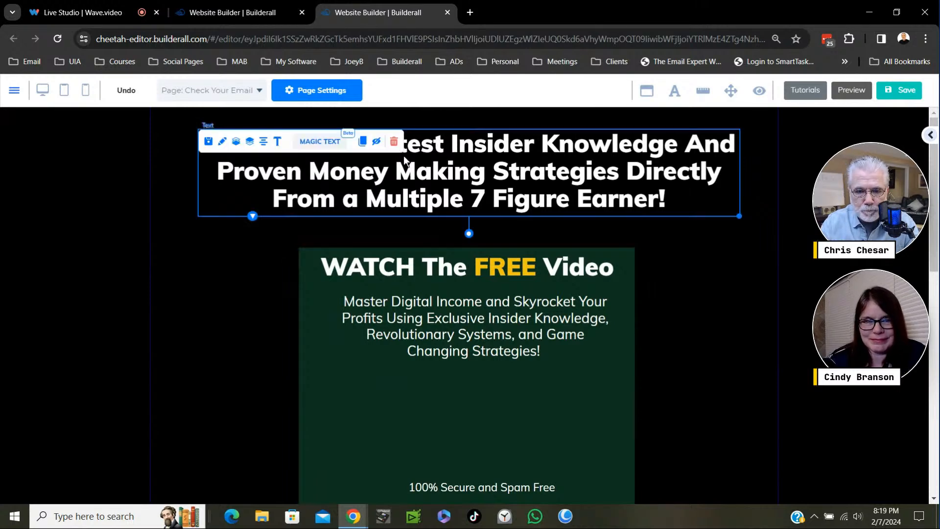
double_click(447, 152)
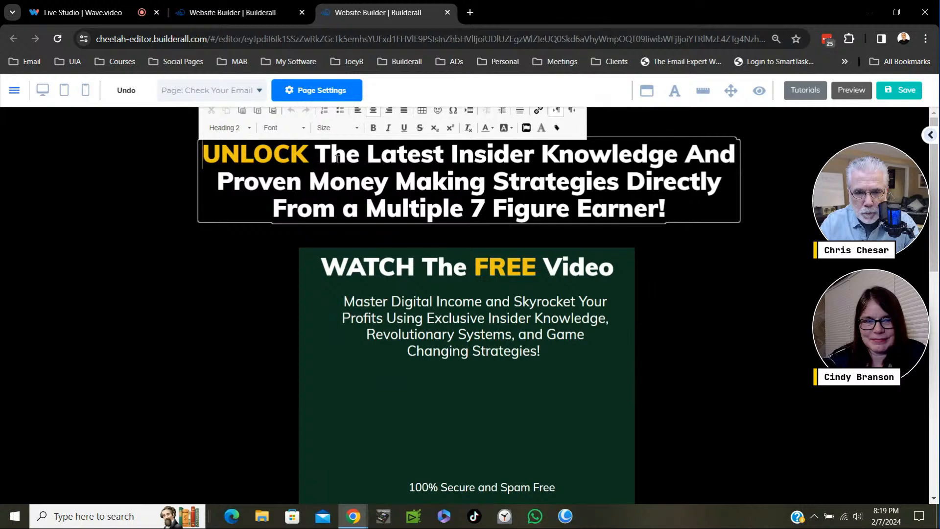
click(317, 155)
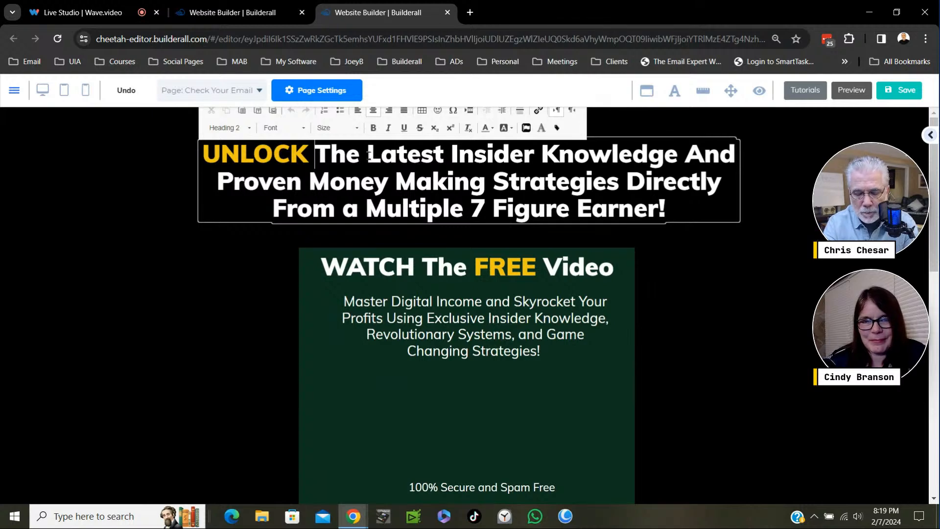
key(BackSpace)
key(BackSpace)
key(BackSpace)
key(BackSpace)
key(BackSpace)
key(BackSpace)
key(BackSpace)
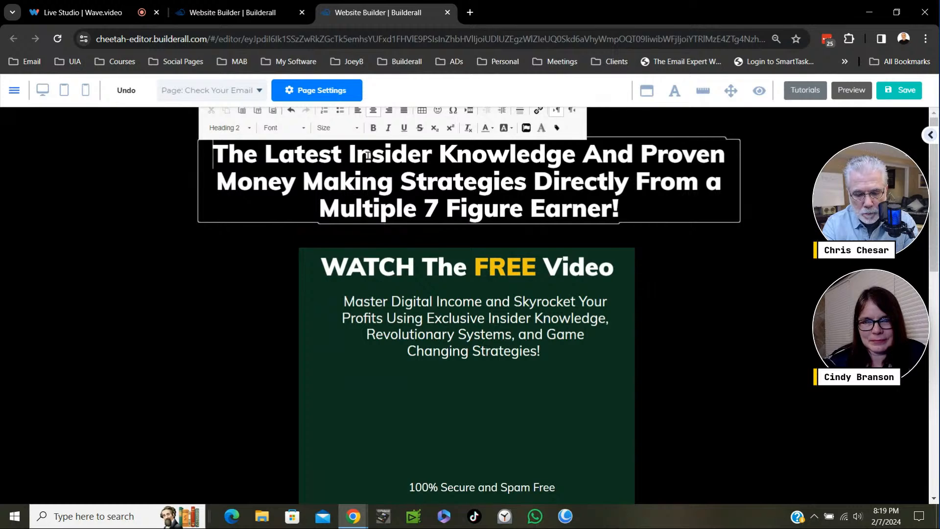
text(O)
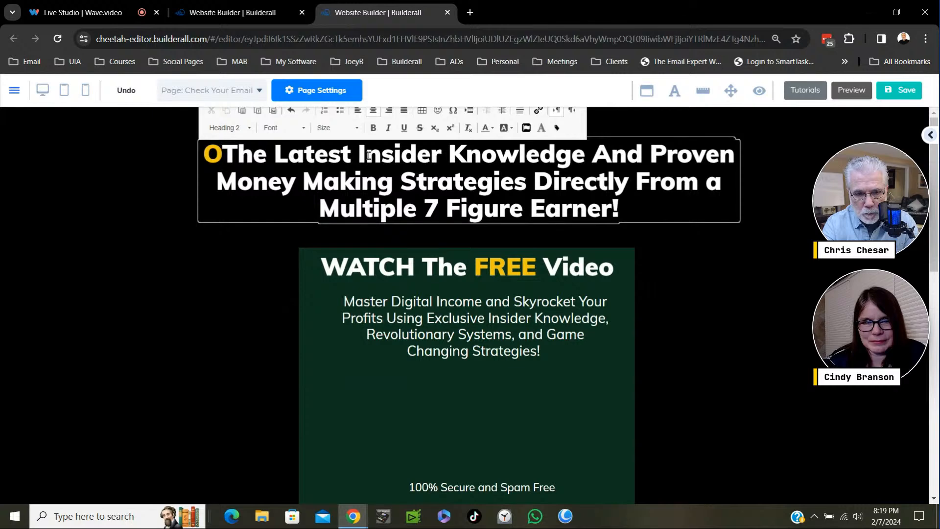
text(NE LA)
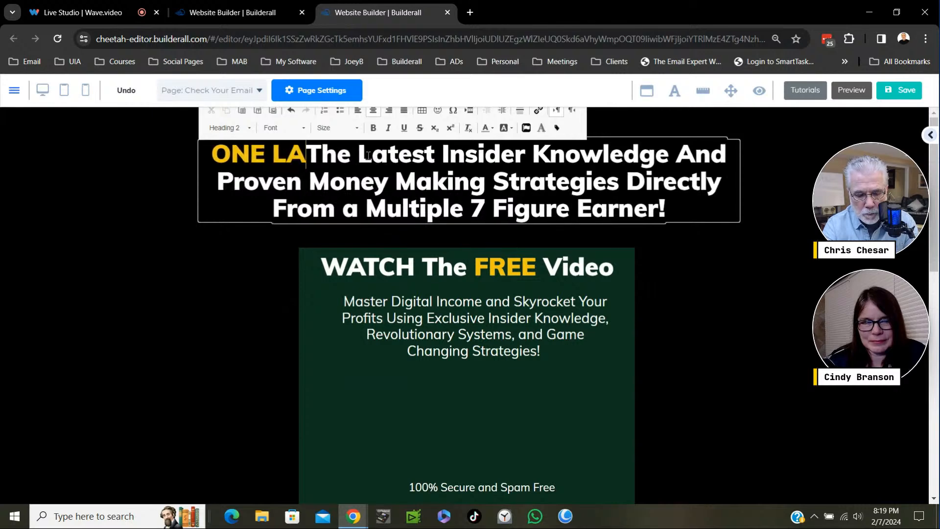
text(ST STE)
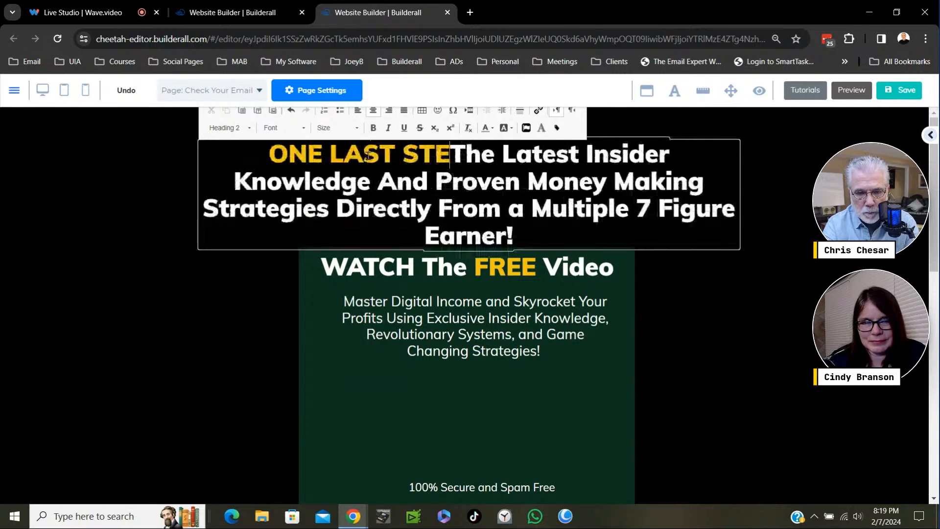
text(P)
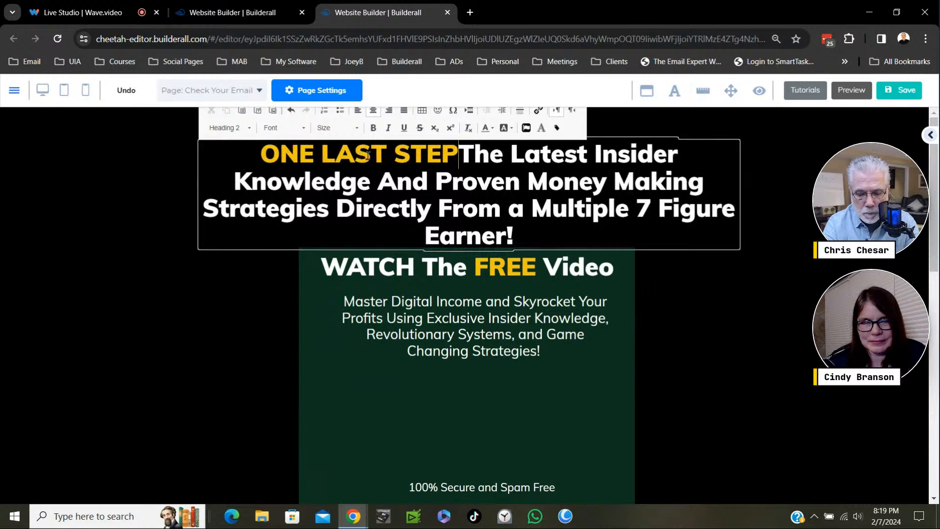
text(...)
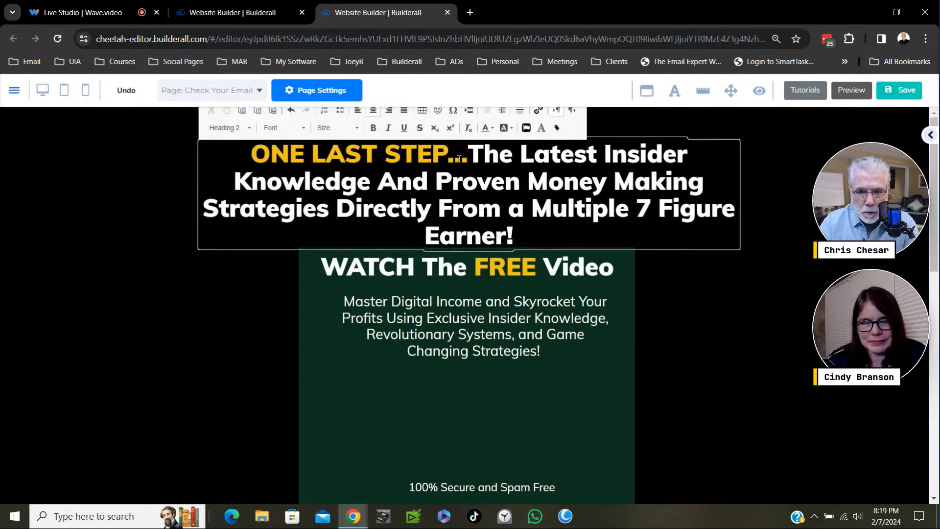
- Change the text colour of "ONE LAST STEP..." in the headline to white
key(ctrl+shift+Left)
key(ctrl+shift+Left)
key(ctrl+shift+Left)
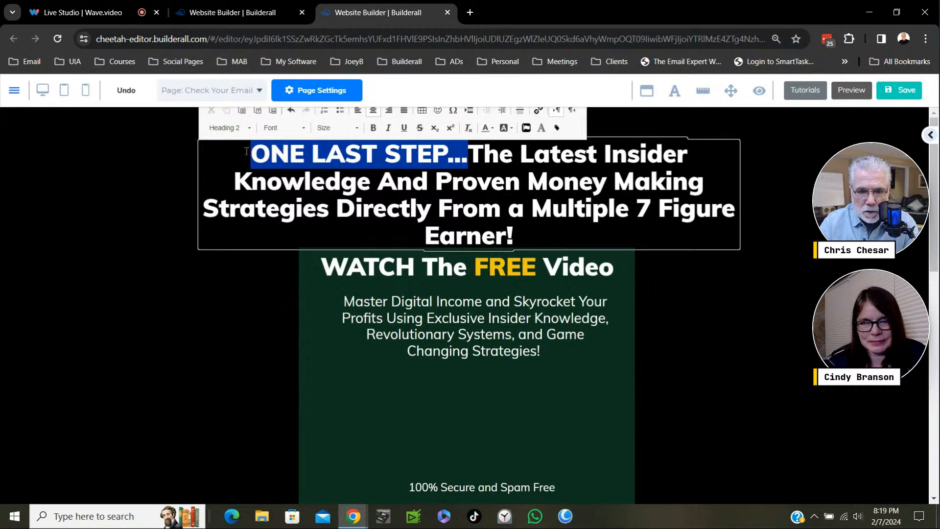
click(492, 129)
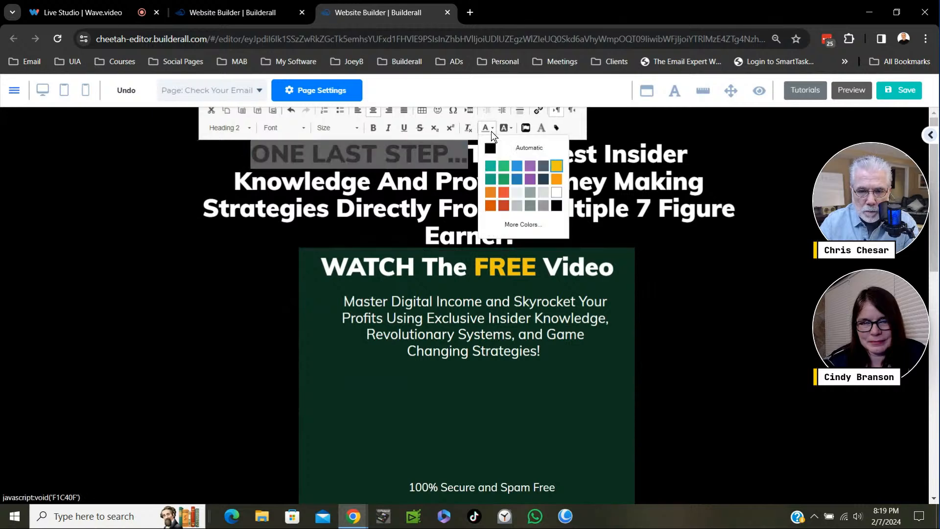
click(557, 192)
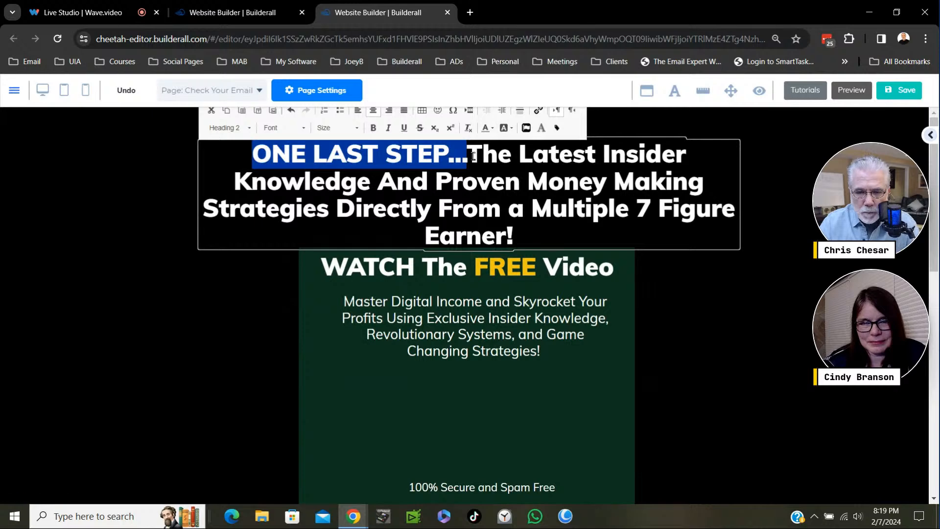
- Delete the rest of the old headline so that only "ONE LAST STEP..." is left
click(544, 179)
key(Delete)
key(Delete)
key(Delete)
key(Delete)
key(Delete)
key(Delete)
key(Delete)
key(Delete)
key(Delete)
key(Delete)
key(Delete)
key(Delete)
key(Delete)
key(Delete)
key(Delete)
key(Delete)
key(Delete)
key(Delete)
key(Delete)
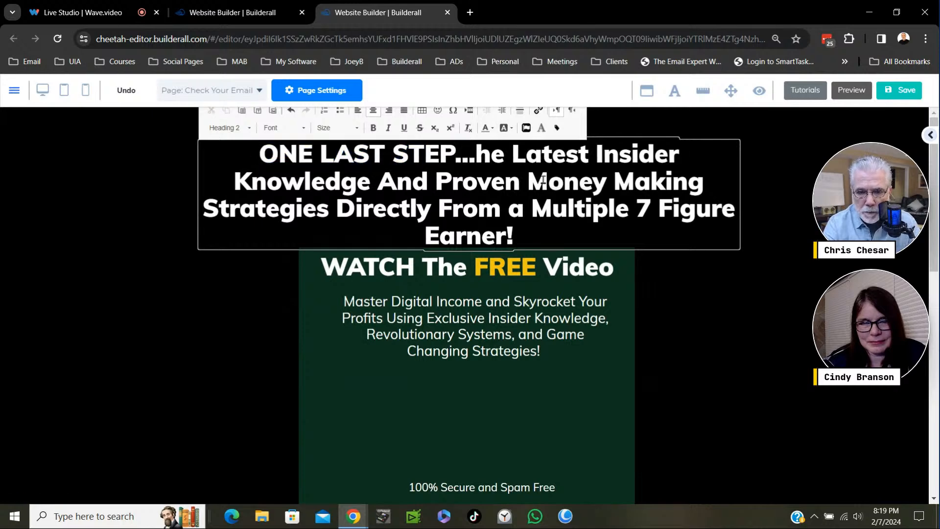
key(Delete)
key(Delete)
key(Delete)
key(Delete)
key(Delete)
key(Delete)
key(Delete)
key(Delete)
key(Delete)
key(Delete)
key(Delete)
key(Delete)
key(Delete)
key(Delete)
key(Delete)
key(Delete)
key(Delete)
key(Delete)
key(Delete)
key(Delete)
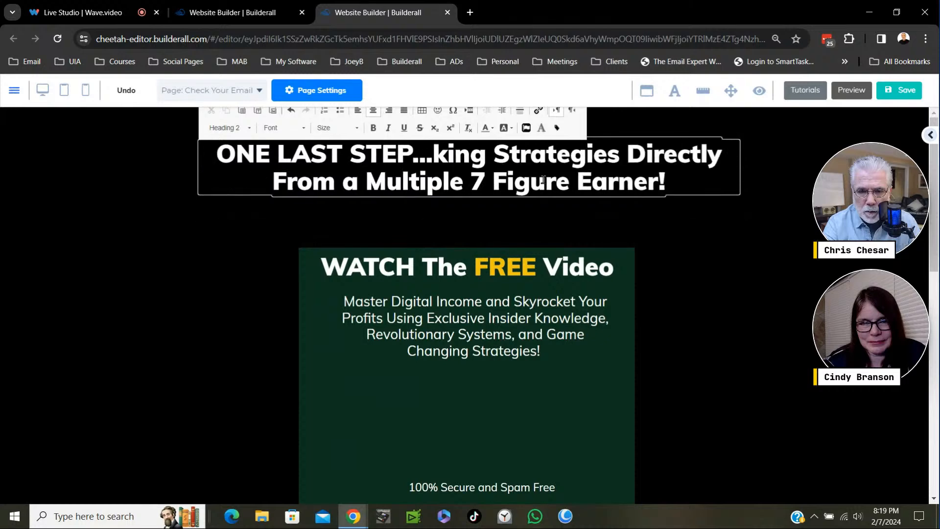
key(Delete)
key(Delete)
key(Delete)
key(Delete)
key(Delete)
key(Delete)
key(Delete)
key(Delete)
key(Delete)
key(Delete)
key(Delete)
key(Delete)
key(Delete)
key(Delete)
key(Delete)
key(Delete)
key(Delete)
key(Delete)
key(Delete)
key(Delete)
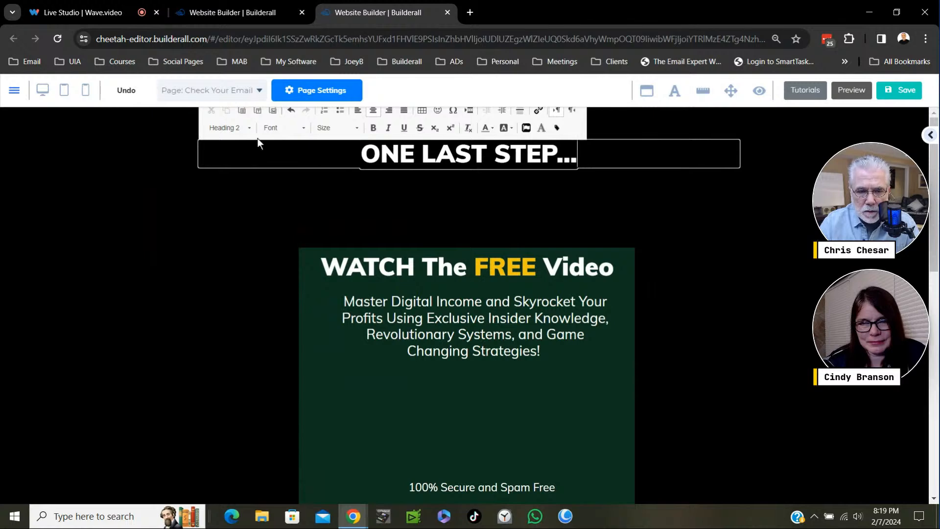
- Format the "ONE LAST STEP..." headline as Heading 1 and move the green box slightly further down below it
click(249, 128)
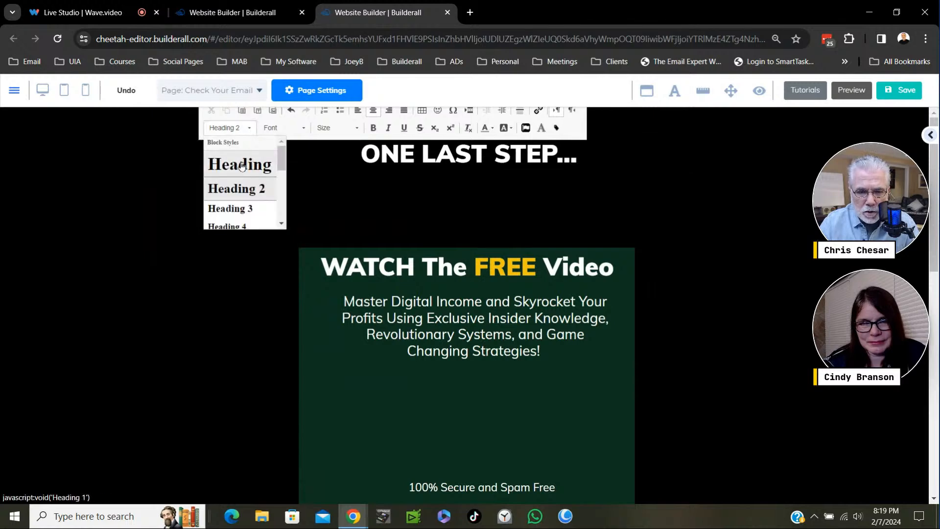
click(243, 165)
click(669, 212)
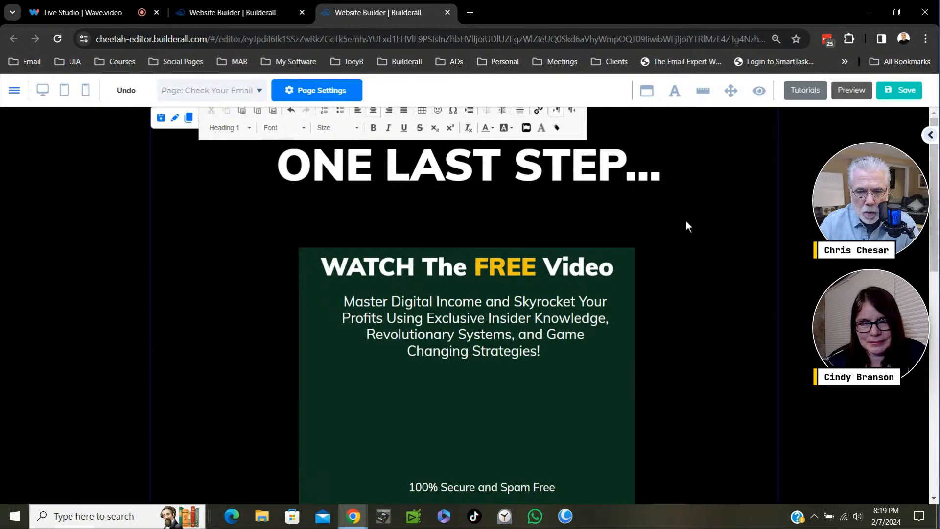
click(499, 160)
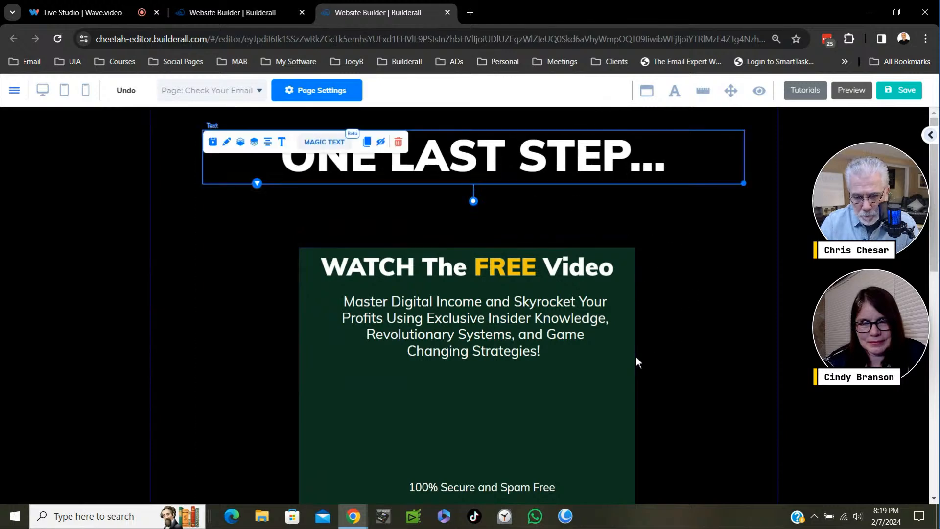
drag(625, 352, 625, 381)
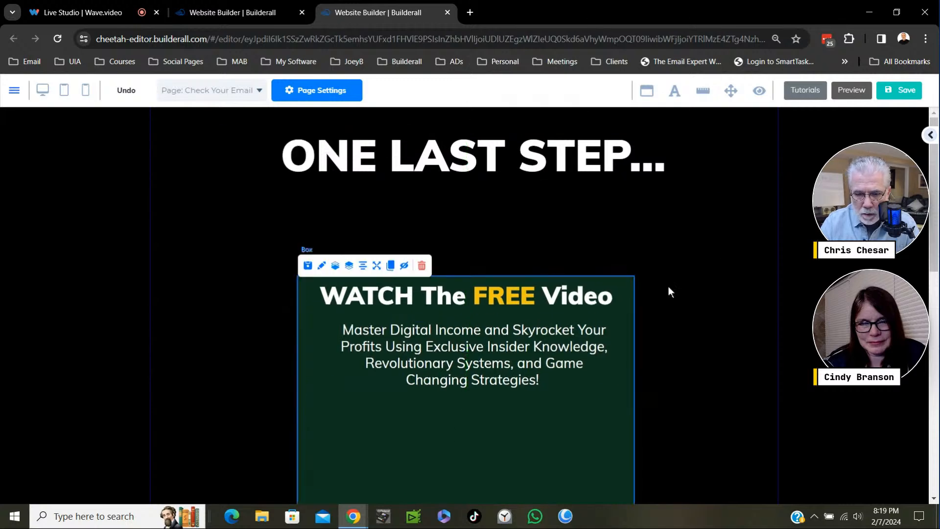
- Add a Title H2 text element to the empty area of the green box and move the box back toward the page's centre
click(932, 138)
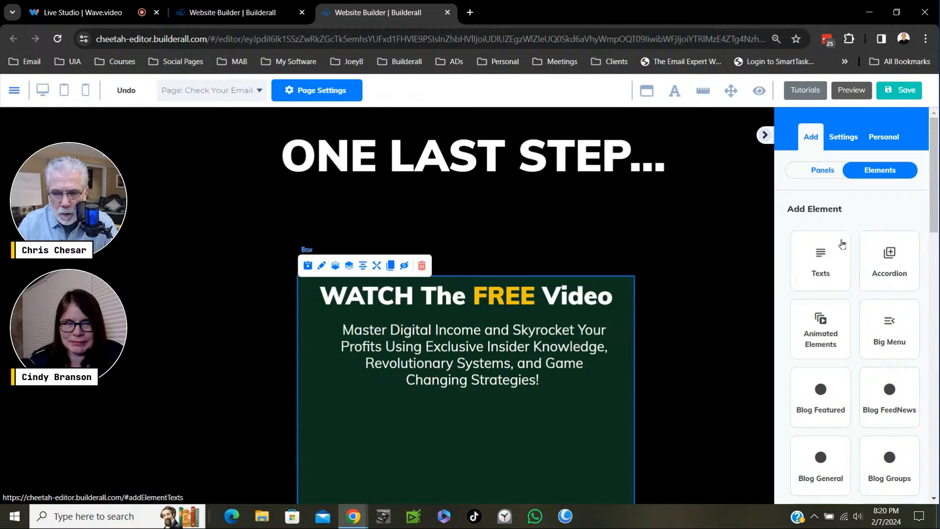
click(825, 267)
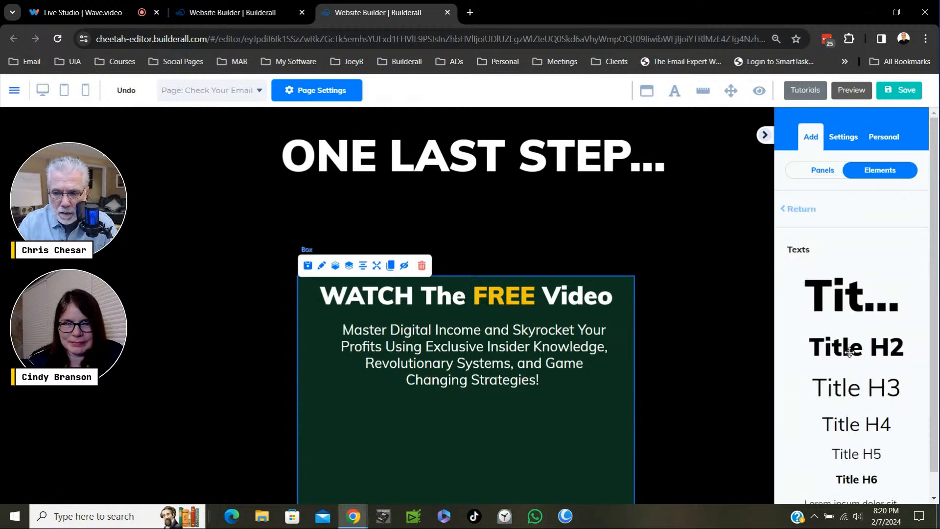
drag(850, 351, 513, 431)
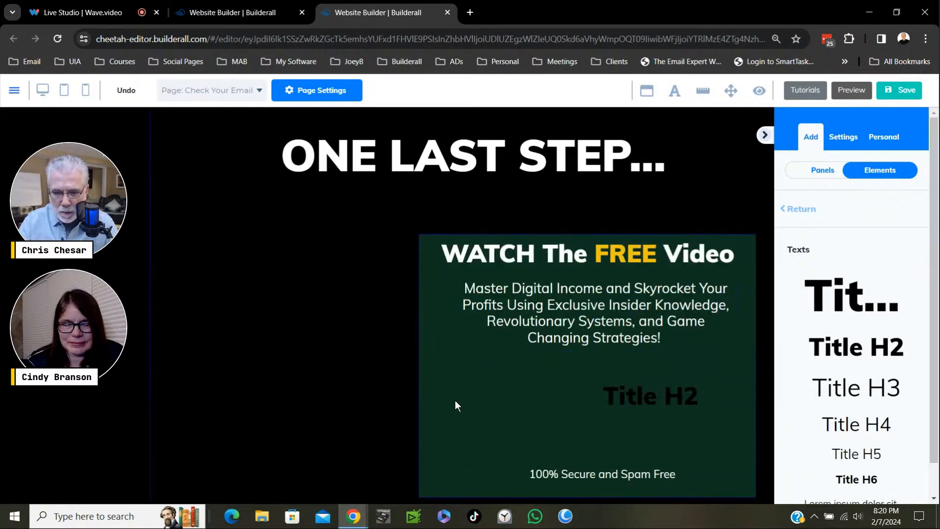
drag(454, 401, 297, 401)
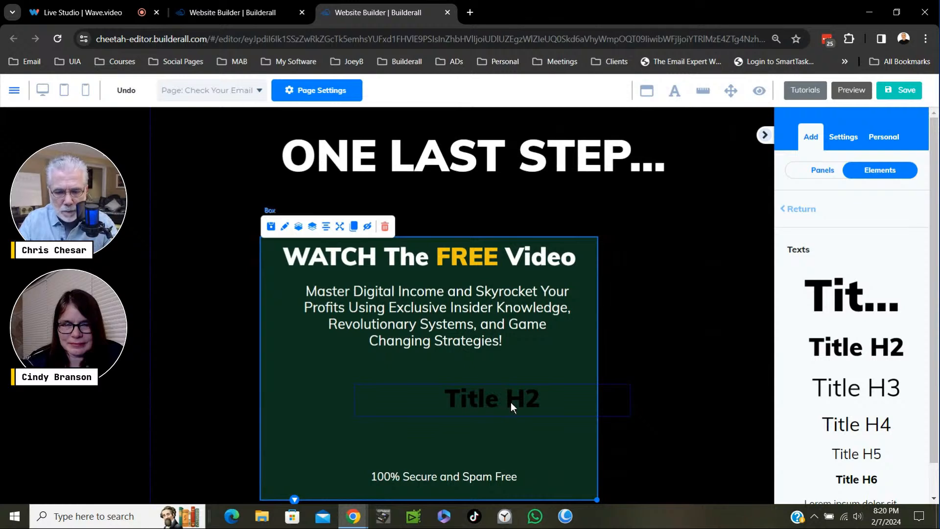
- Change the text colour of the "Title H2" element in the green box to white
double_click(510, 401)
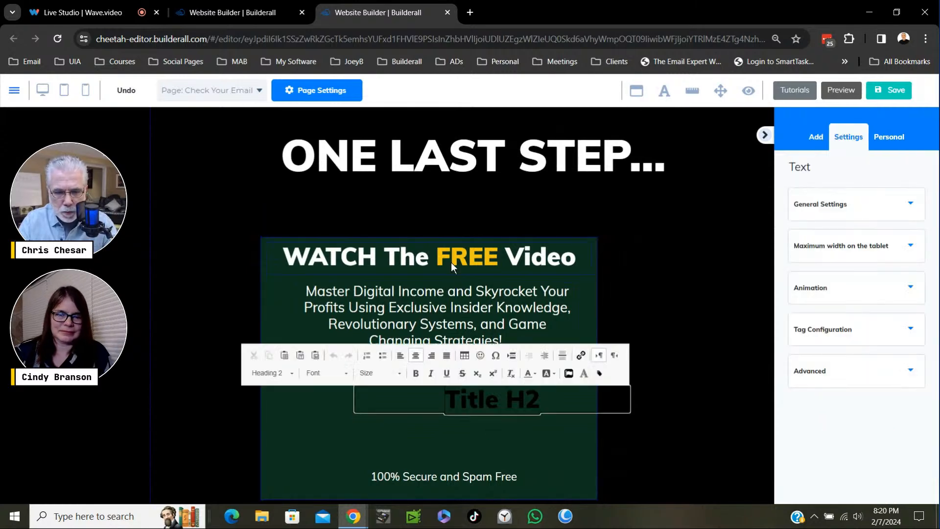
triple_click(513, 404)
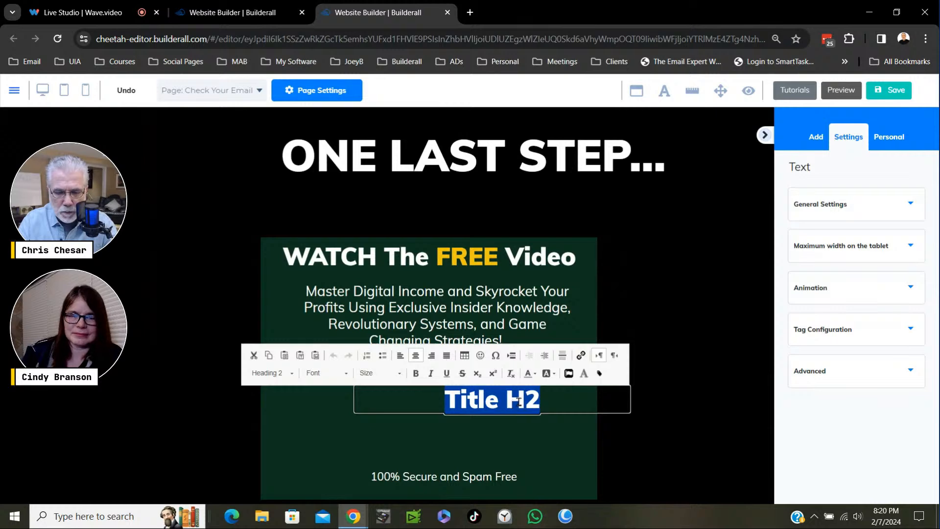
click(534, 375)
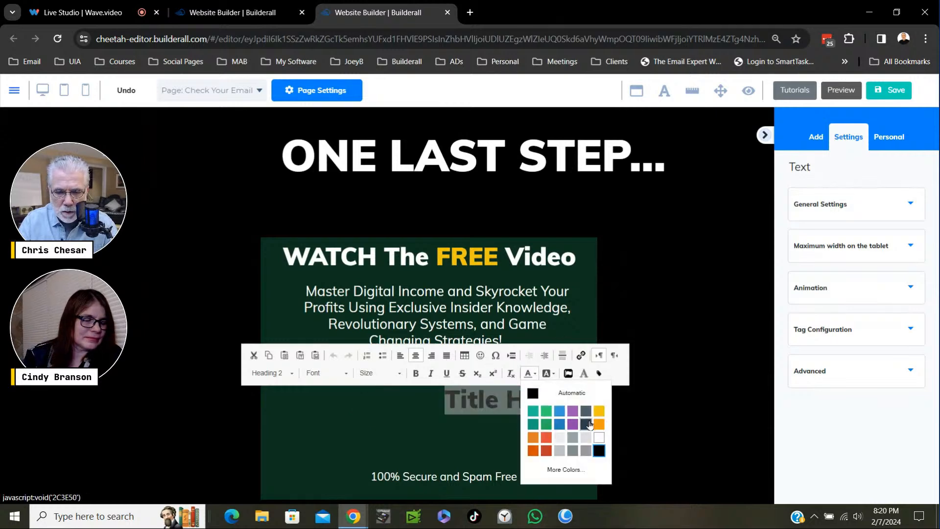
click(602, 439)
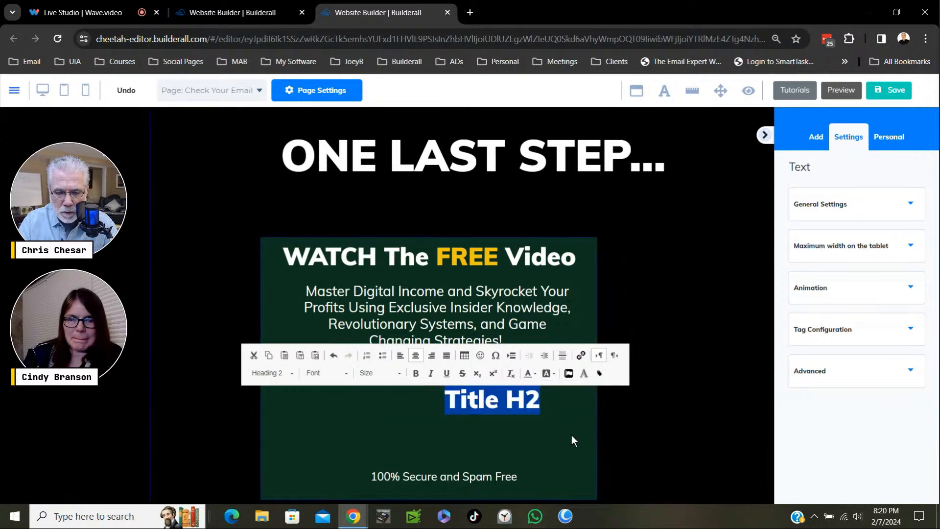
click(571, 435)
- Move the "Title H2" text between the headline and the green box, widen its text frame and centre it under the headline
drag(522, 412, 479, 203)
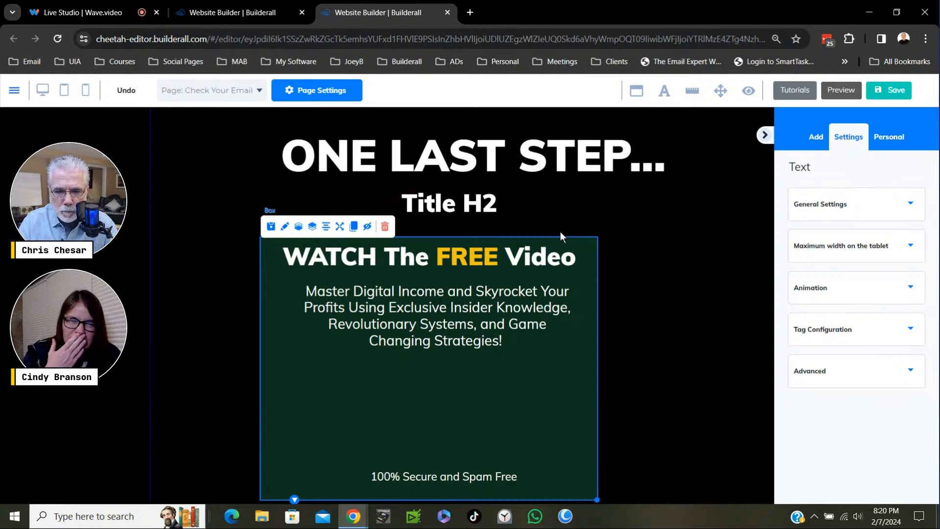
drag(573, 219, 745, 210)
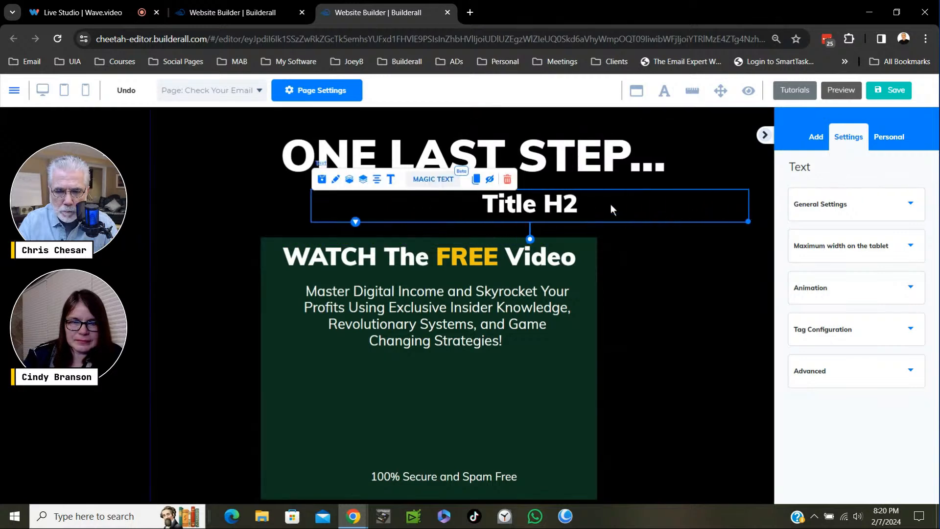
drag(610, 210, 546, 206)
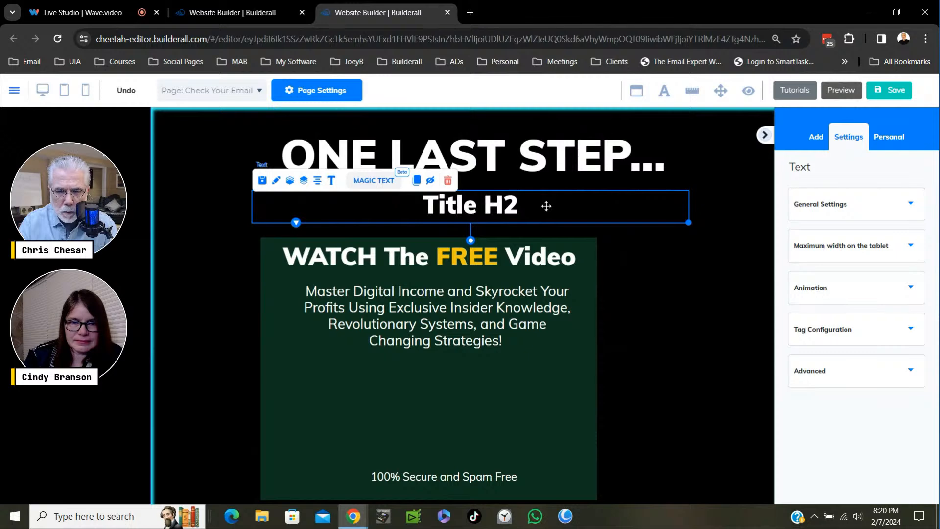
drag(546, 206, 535, 206)
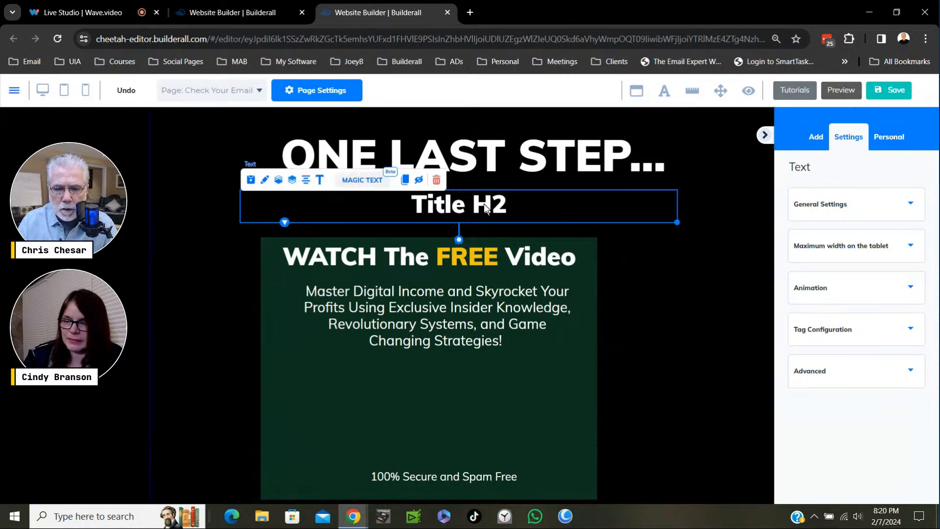
- Replace "Title H2" with "CONFIRM YOUR EMAIL" and nudge the subheading slightly closer to the headline
double_click(485, 206)
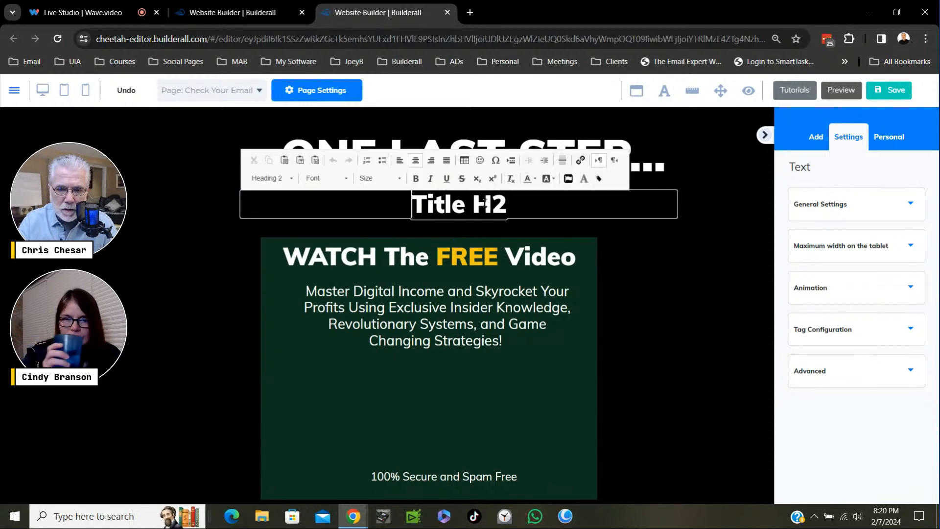
triple_click(484, 204)
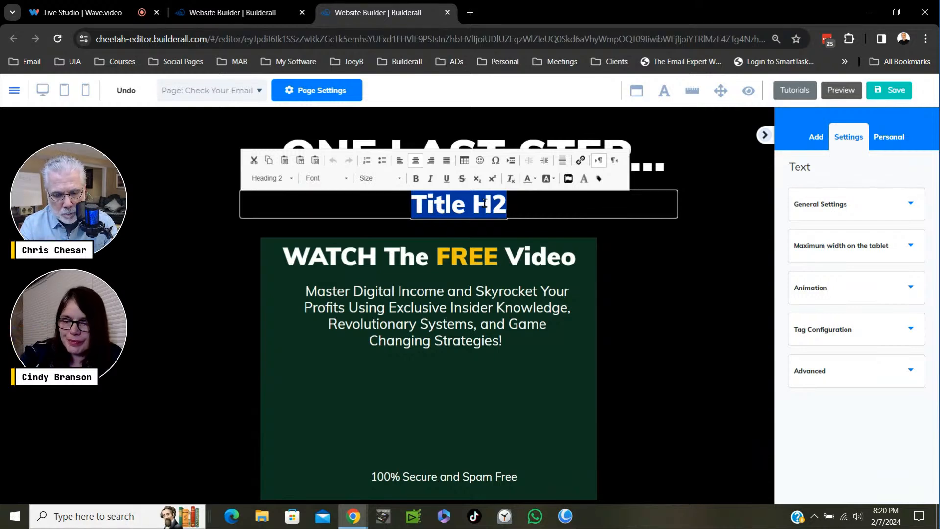
text(CONFIRM)
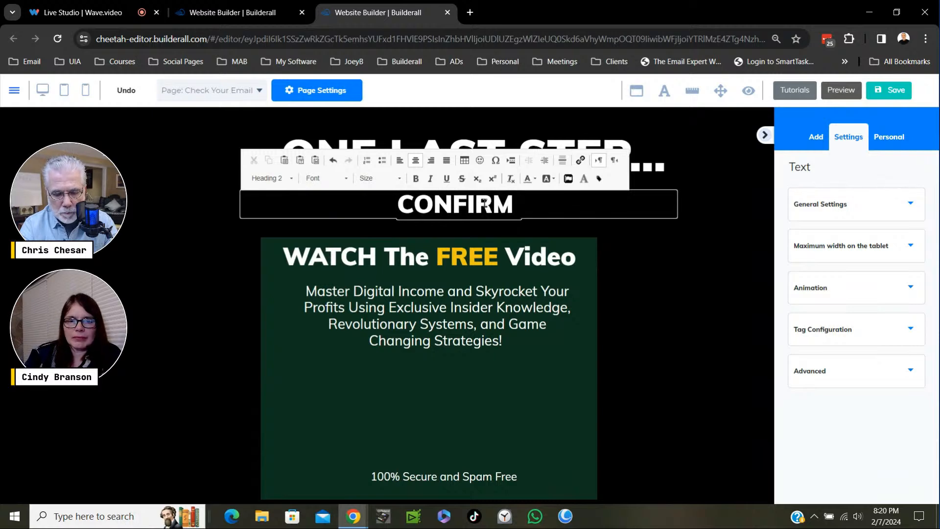
text( YOUR E)
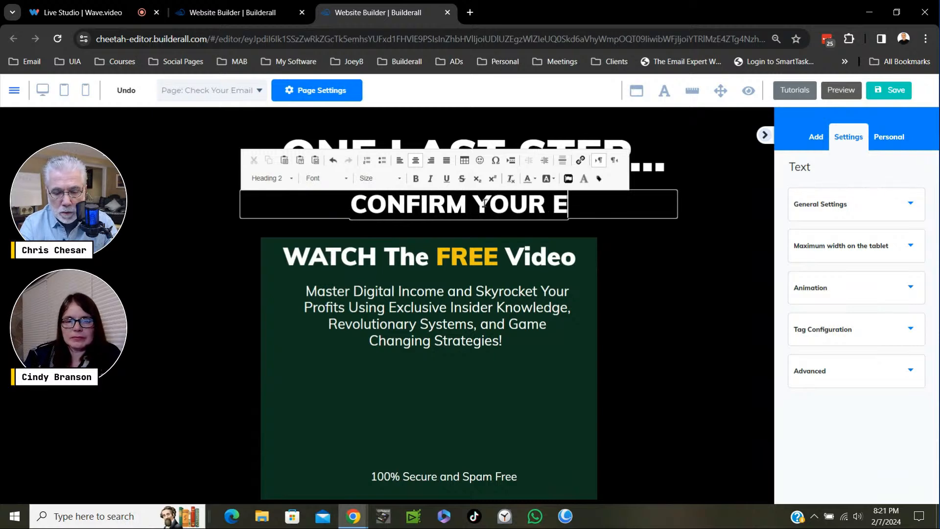
text(MAIL)
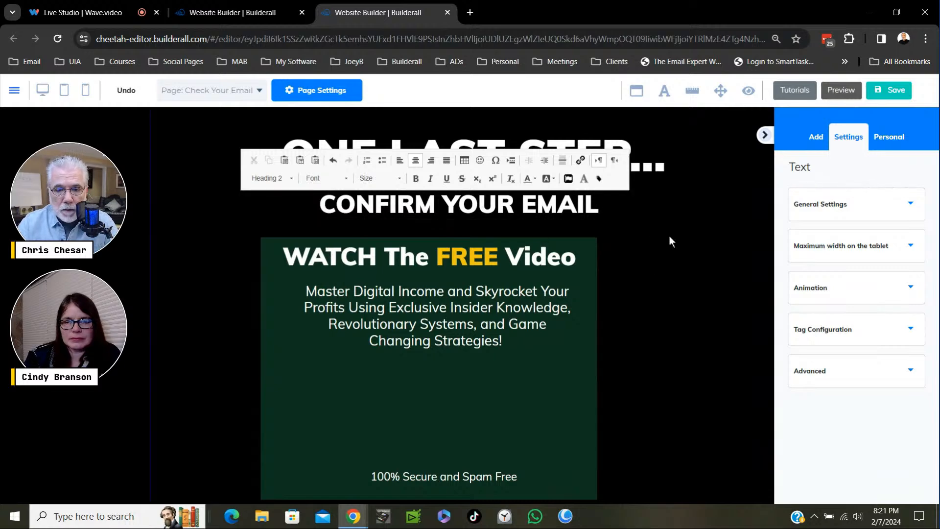
click(634, 231)
drag(509, 213, 512, 218)
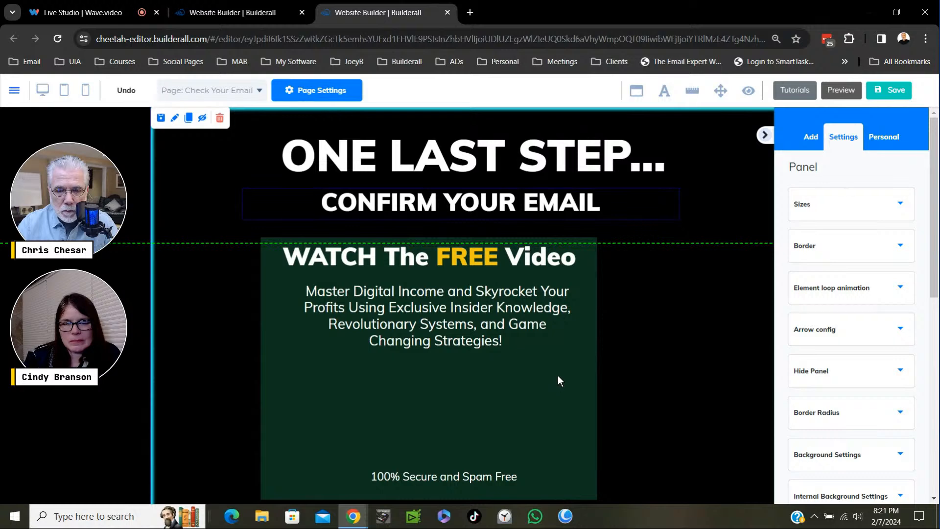
- Move the green box toward the page's centre just below the subheading, and place "WATCH The FREE Video" below the paragraph inside it
mouse_move(565, 372)
mouse_down()
mouse_move(578, 371)
mouse_move(563, 361)
mouse_up()
drag(413, 249, 426, 372)
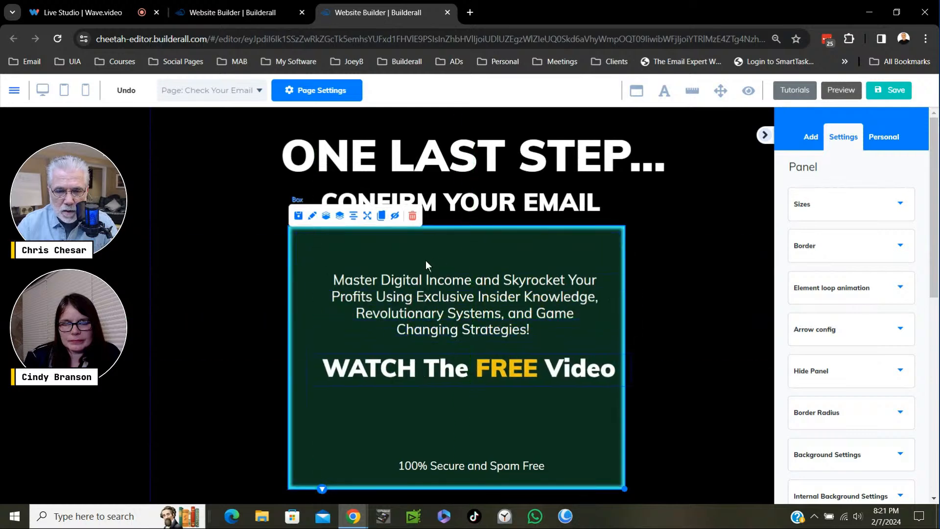
- Replace the "Master Digital Income..." paragraph in the green box with "I Sent You An Email From:"
click(457, 304)
double_click(472, 299)
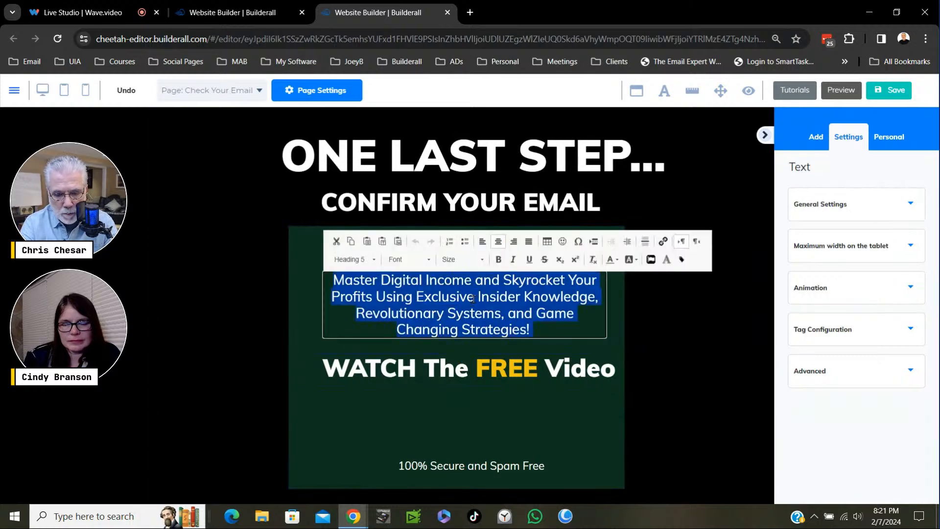
key(BackSpace)
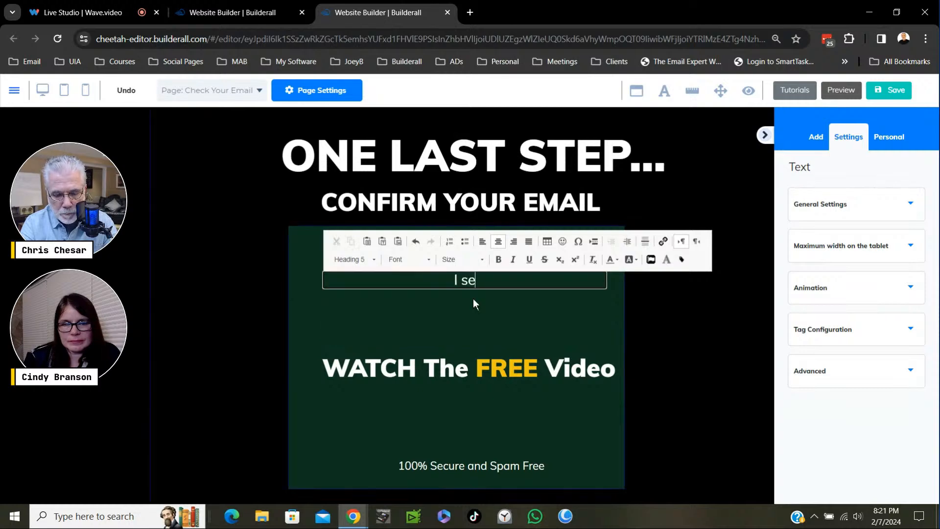
text(I S)
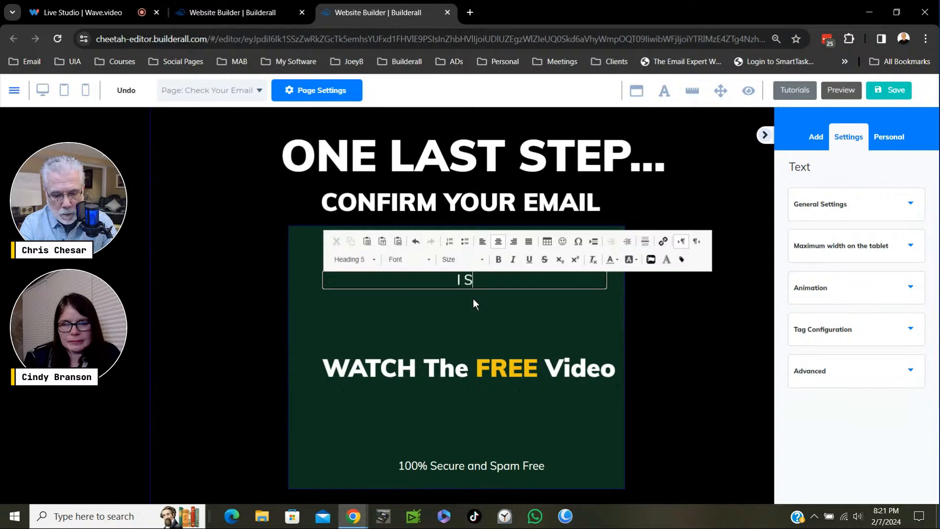
text(ent YOu )
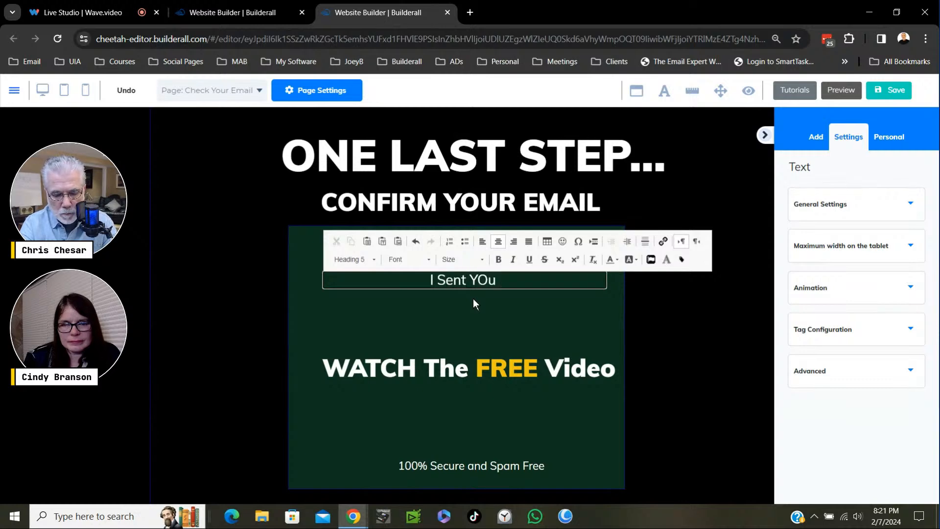
text(a)
key(BackSpace)
key(BackSpace)
key(BackSpace)
key(BackSpace)
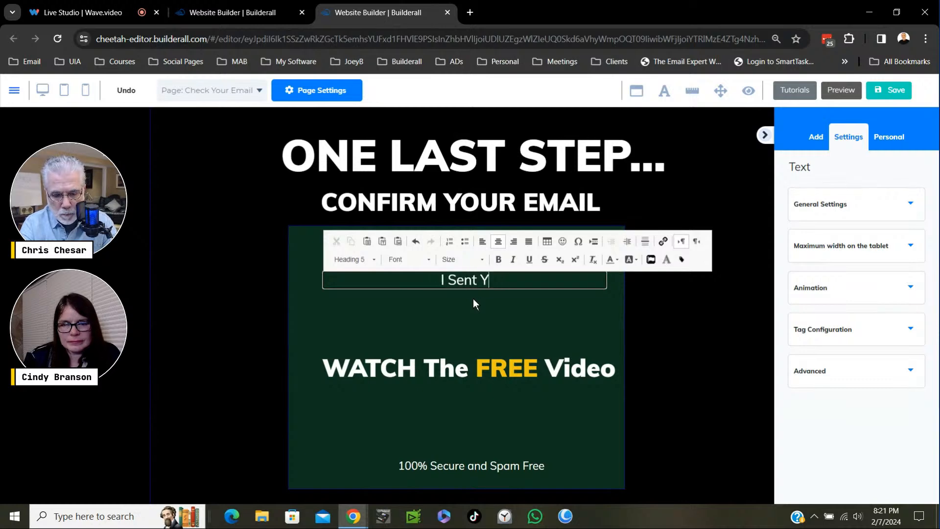
text(ou )
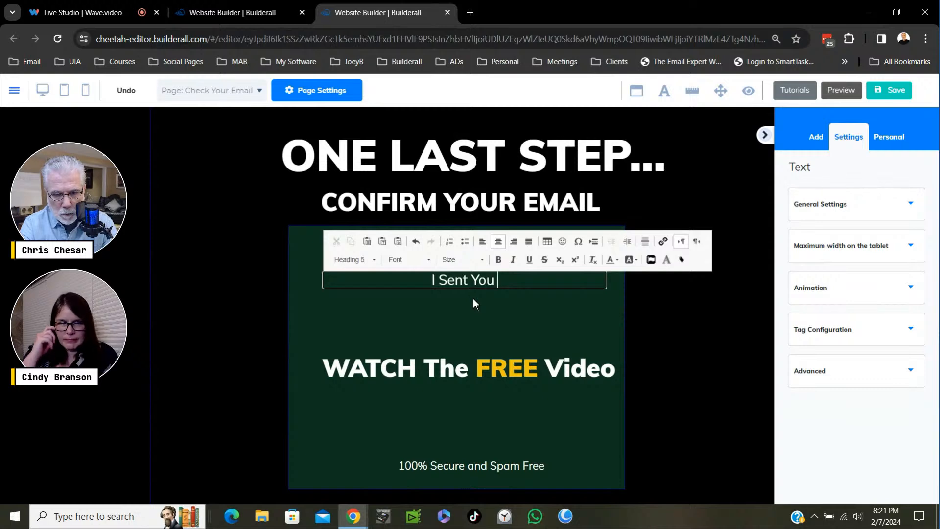
text(An E)
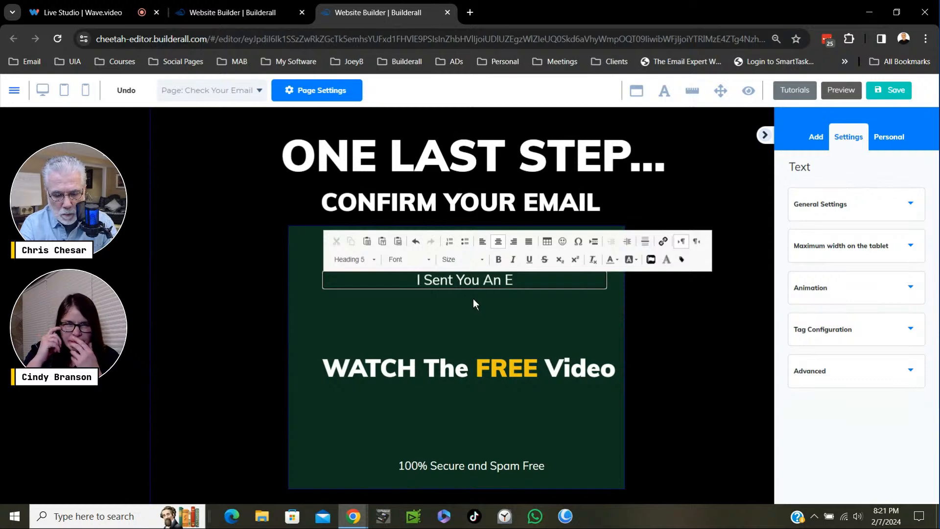
text(mail )
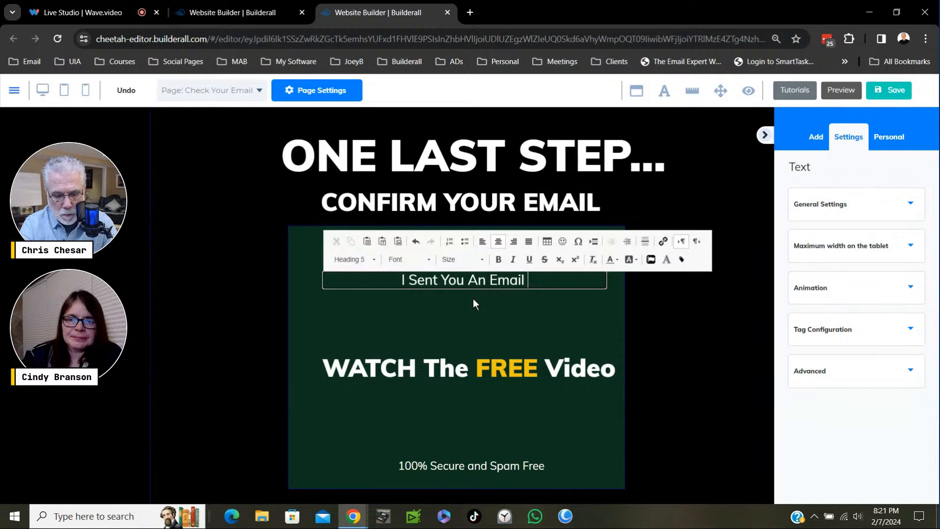
text(From)
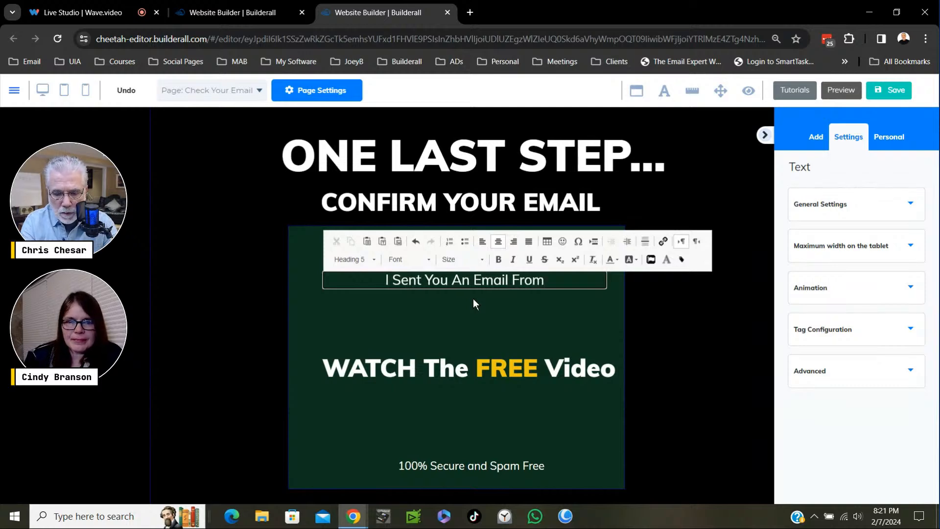
text(:)
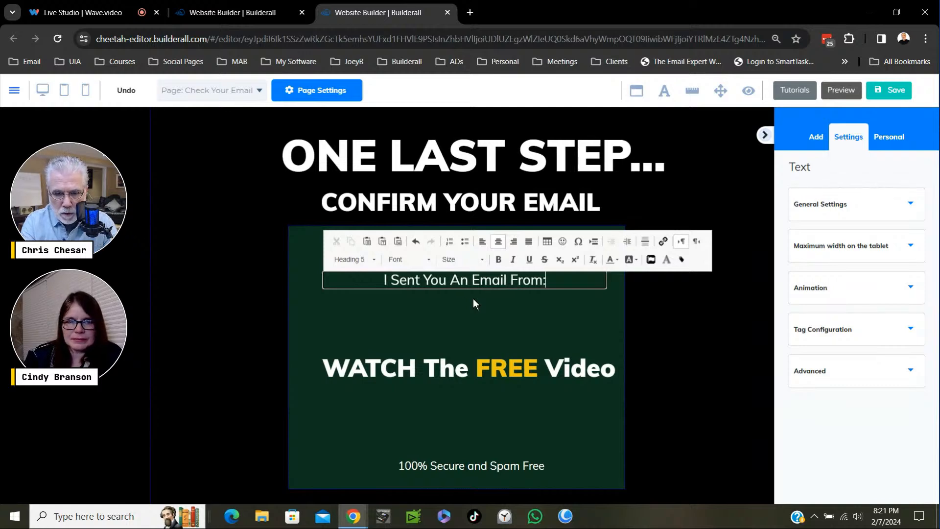
- Add the sender's email address on its own line below "I Sent You An Email From:"
key(Return)
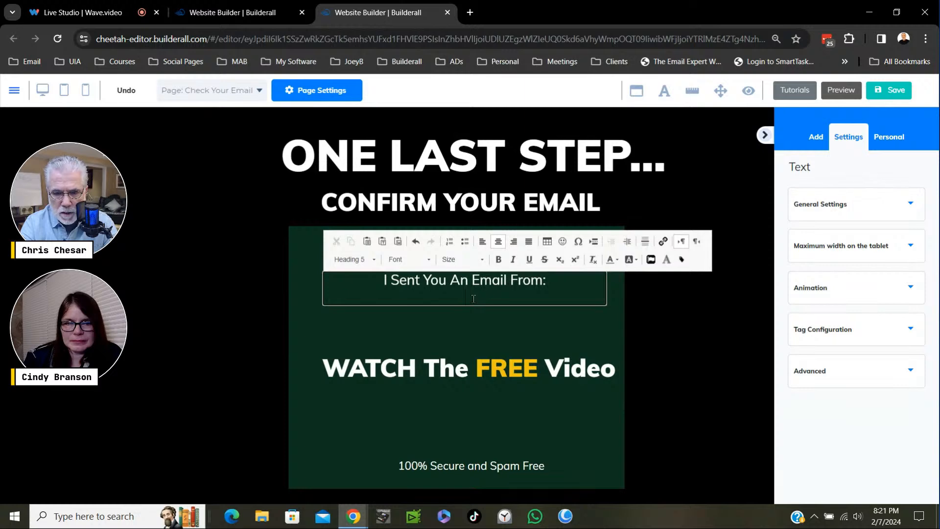
key(BackSpace)
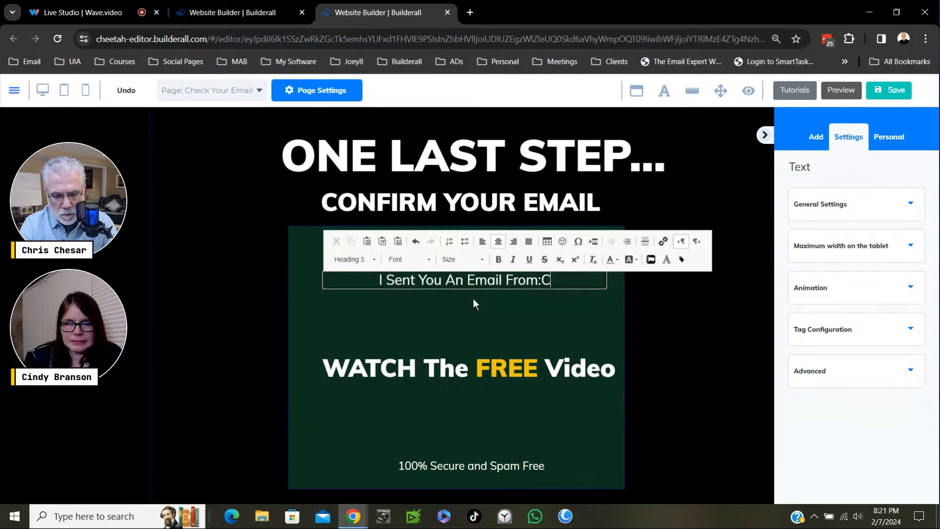
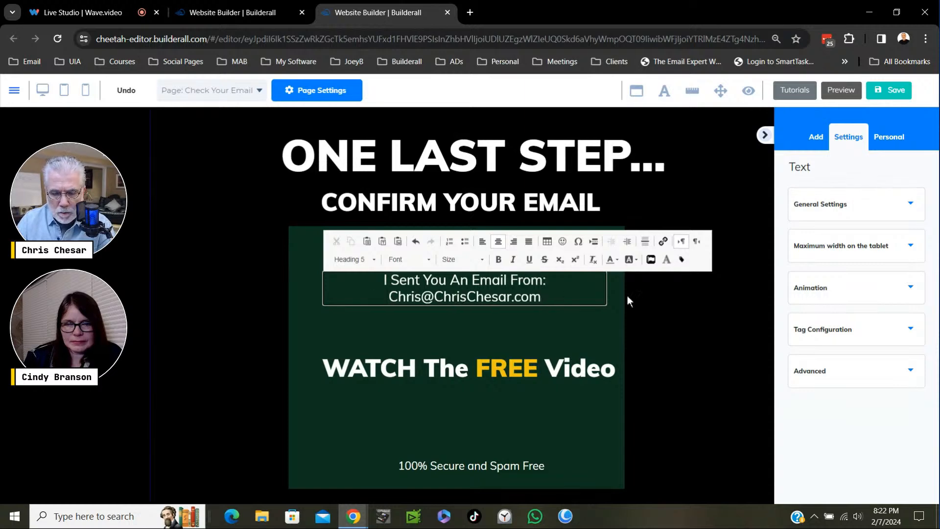
click(544, 298)
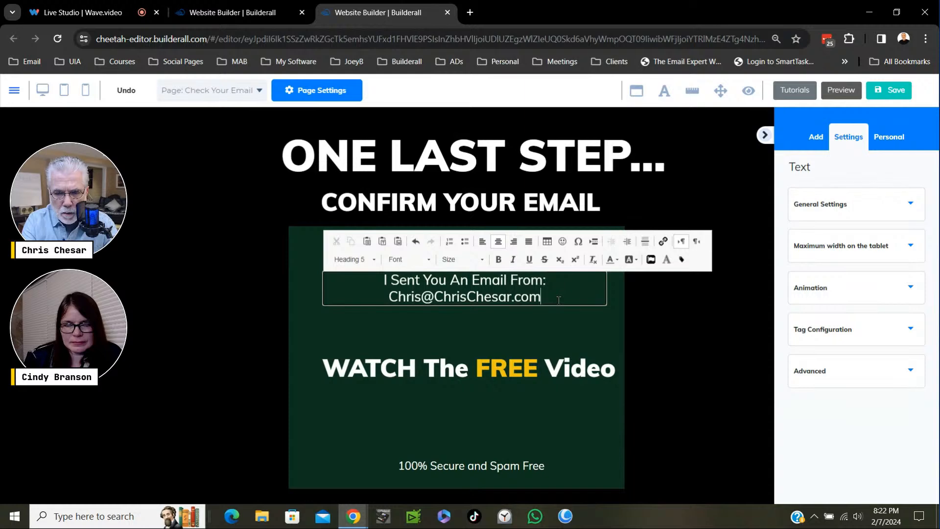
- Start a new line reading "Subject:" below the sender's email address in the green box's paragraph
key(Return)
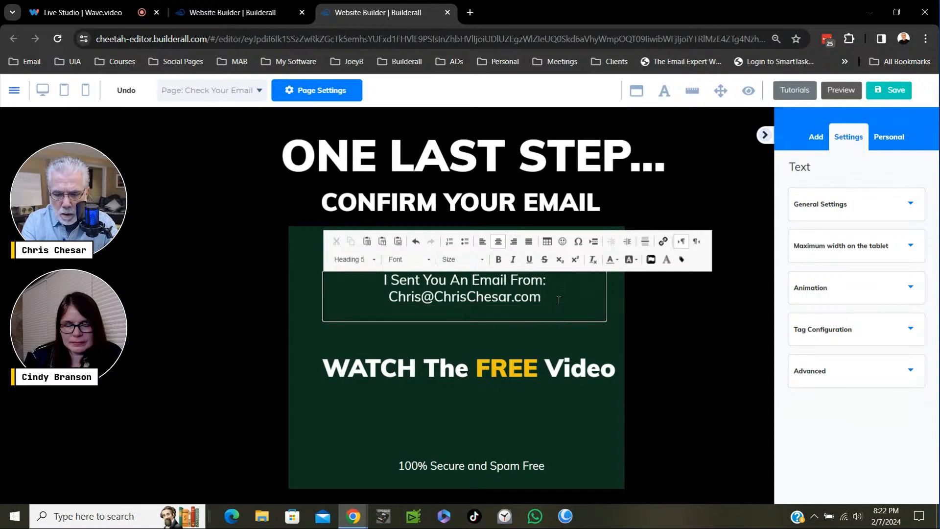
key(BackSpace)
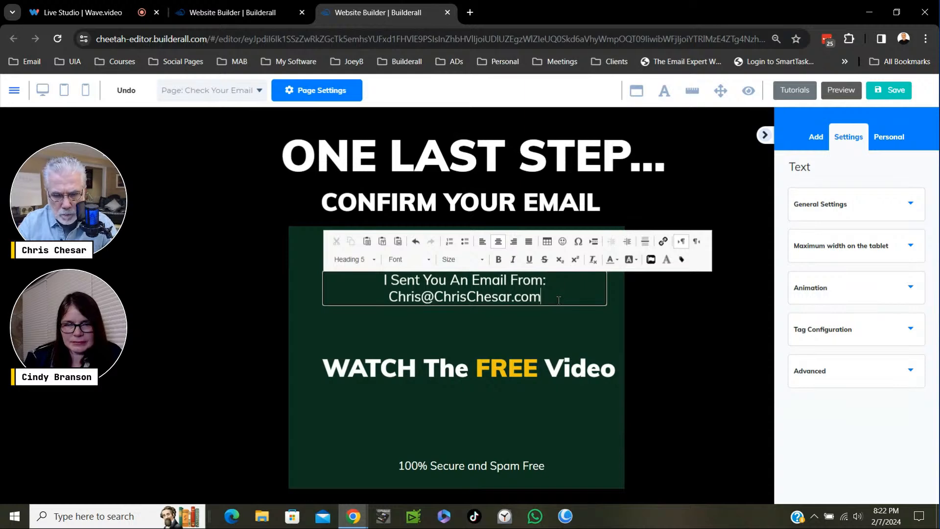
key(Return)
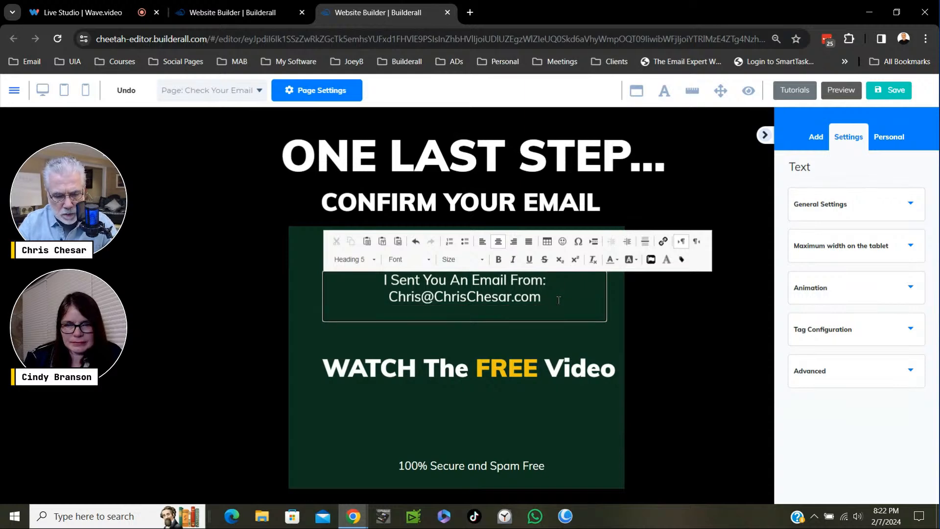
key(ctrl+a)
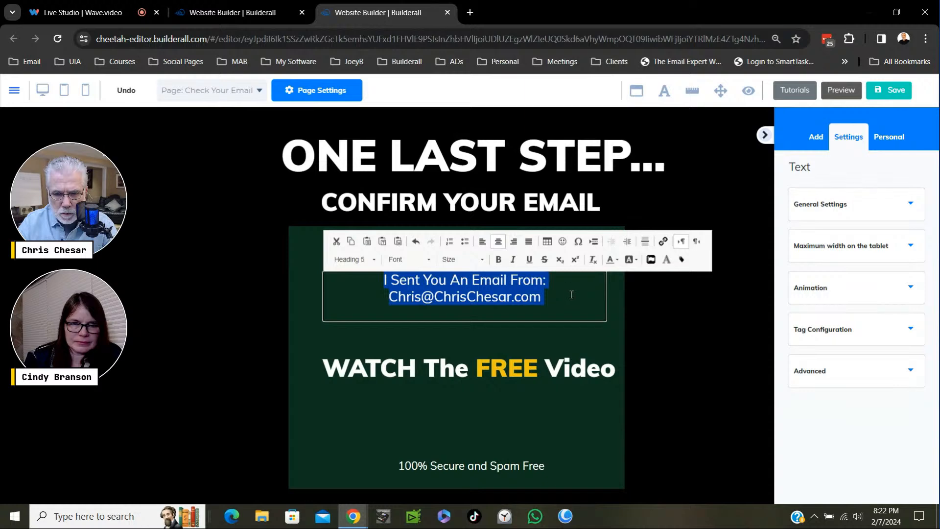
click(554, 301)
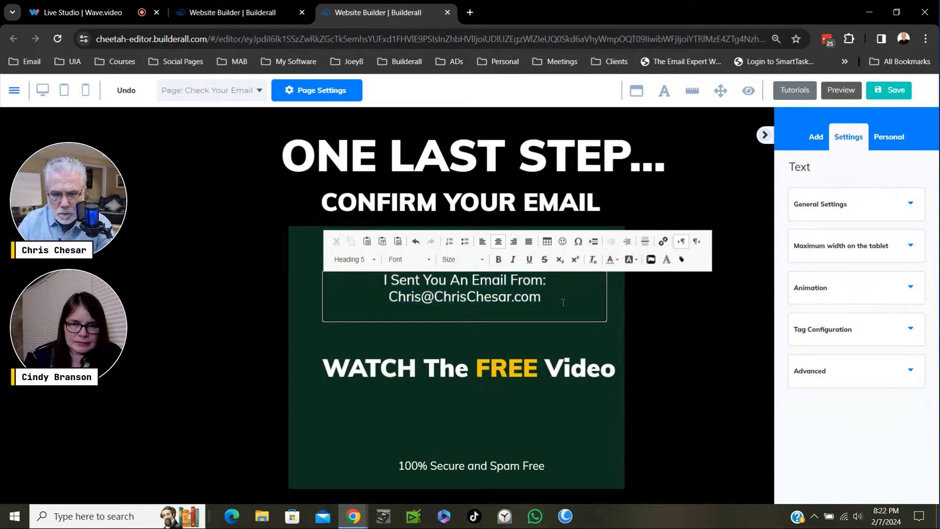
key(Return)
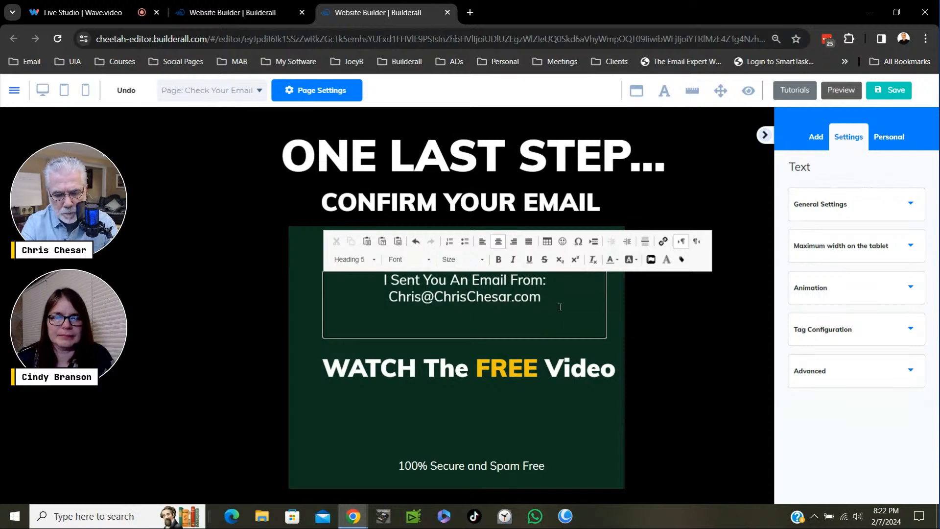
text(Sub)
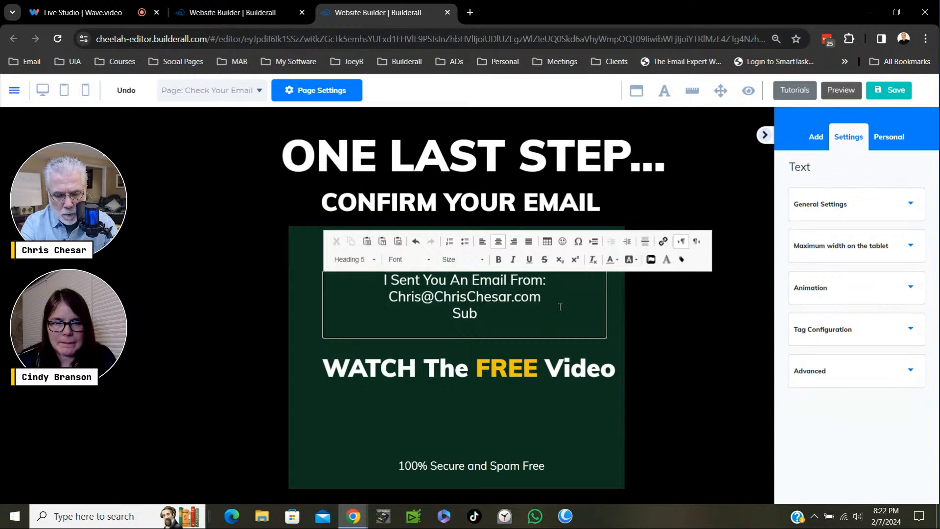
text(ject)
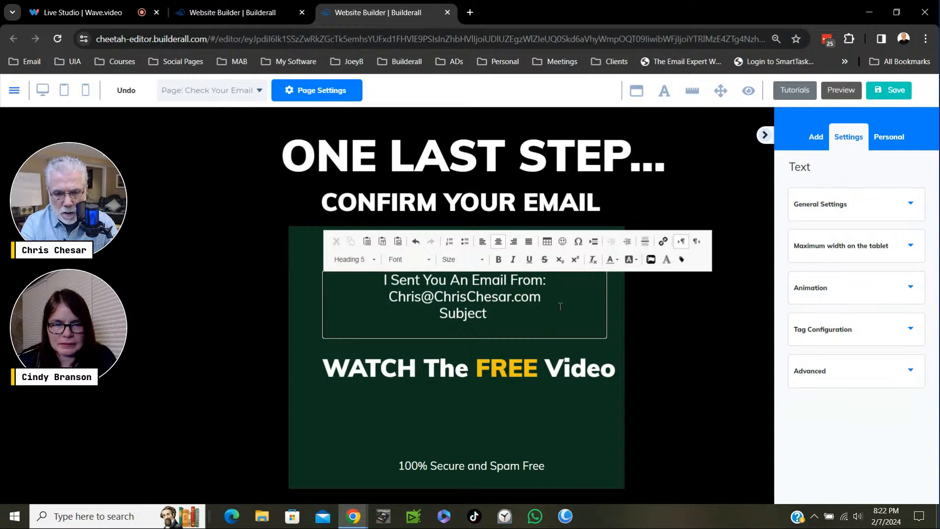
key(BackSpace)
text(: )
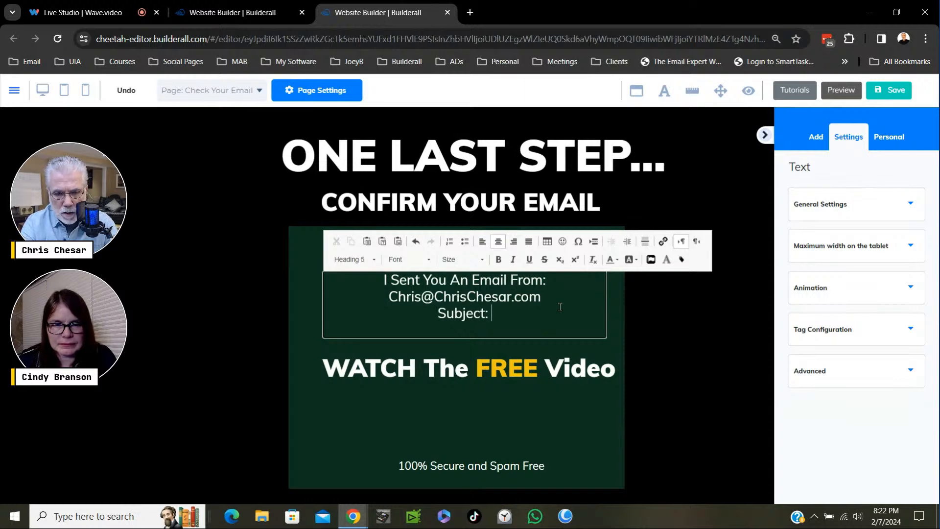
text(Plea)
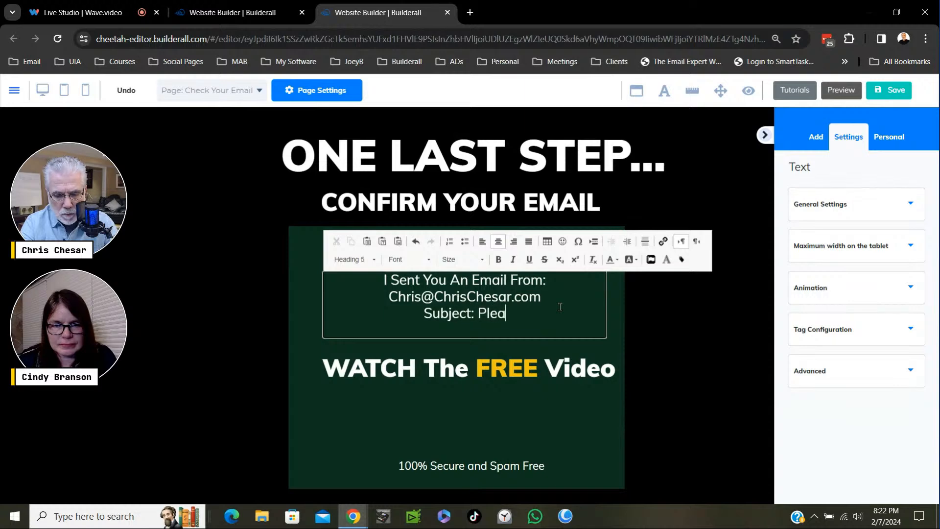
text(se C)
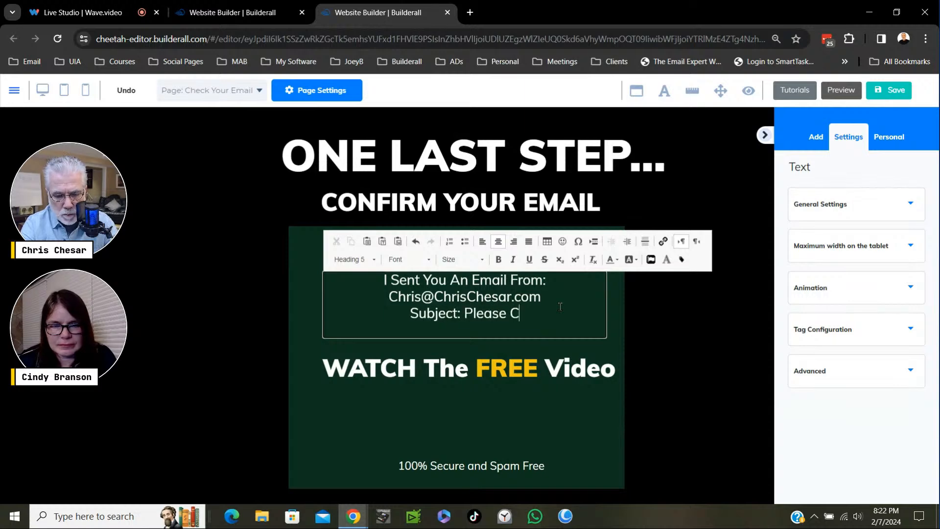
text(onfi)
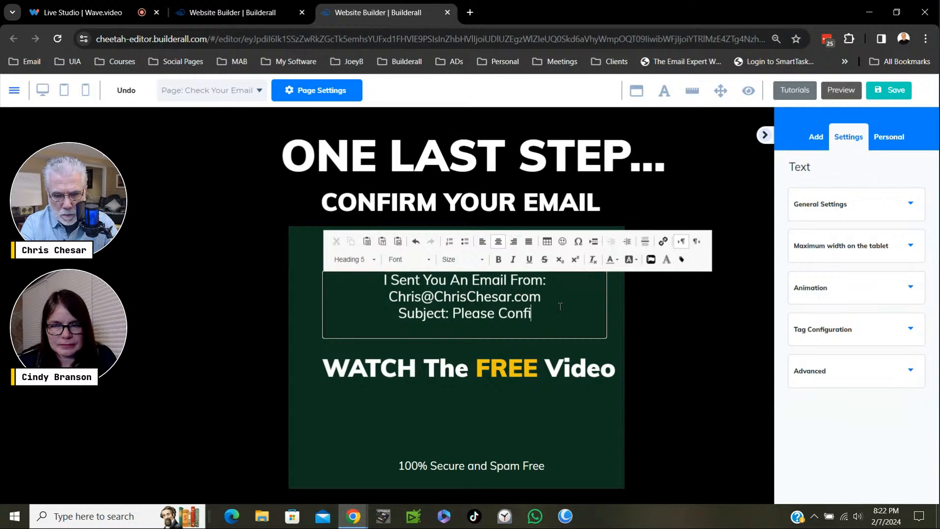
- Complete the subject line with "Please Confirm Your Email" and finish editing the paragraph
key(BackSpace)
text(irm)
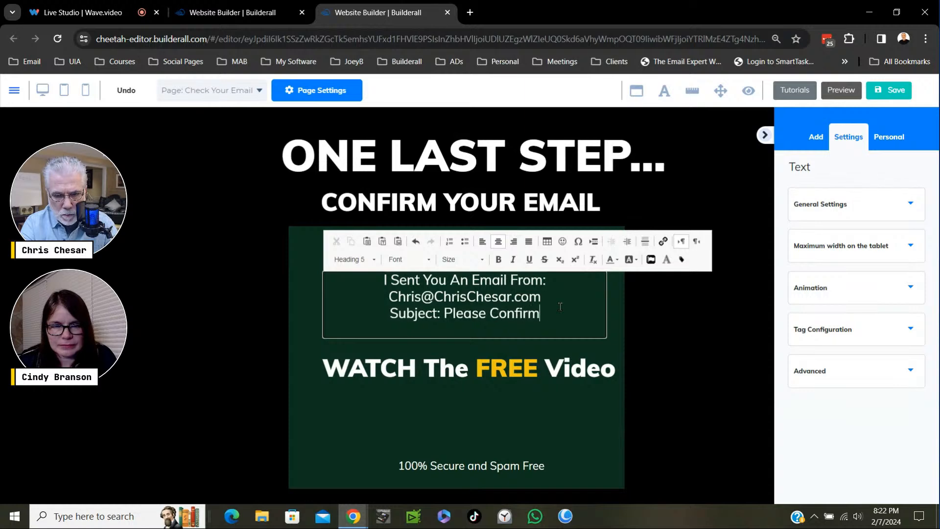
text( Your )
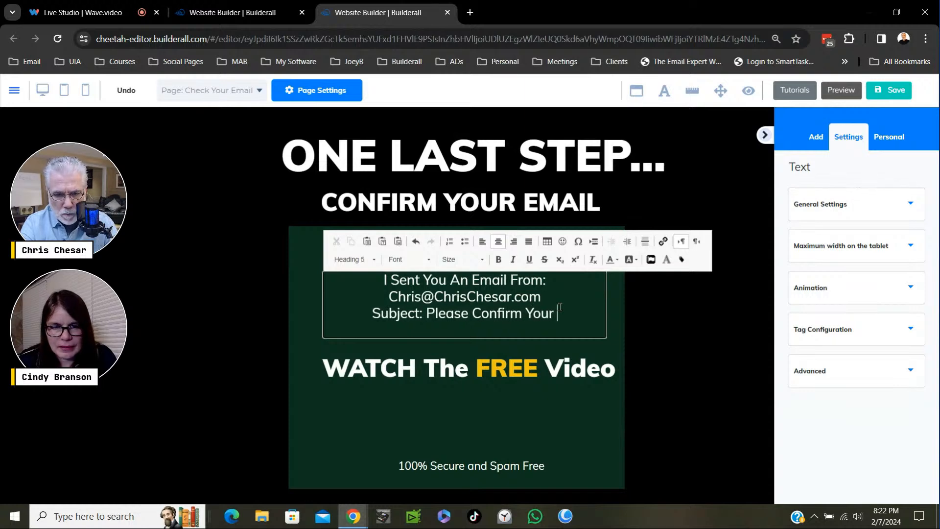
text(Email)
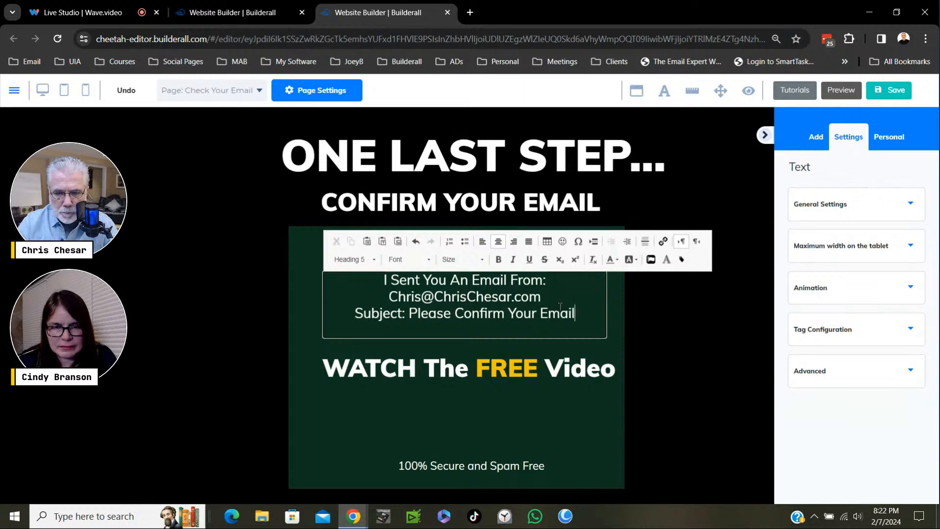
click(555, 394)
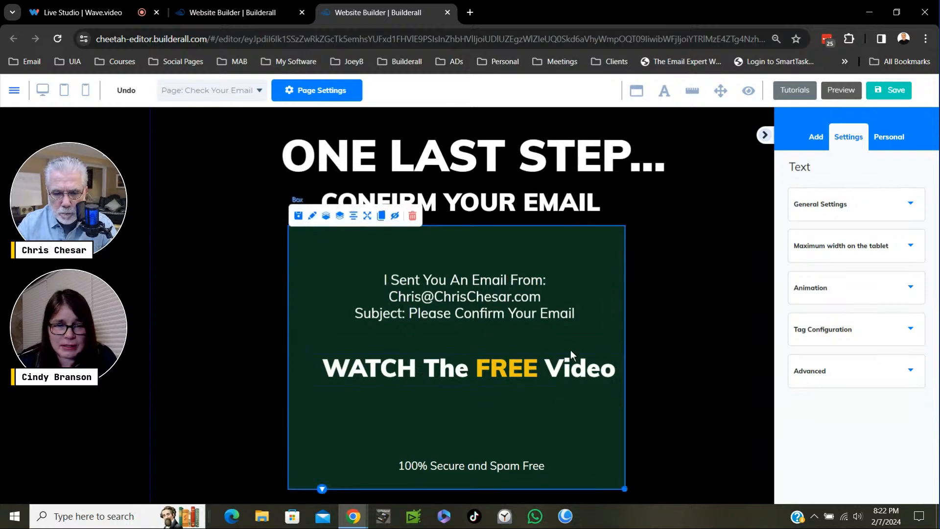
- Move the email instructions near the green box's upper edge and shift "WATCH The FREE Video" slightly up and left inside the box
drag(507, 311, 496, 279)
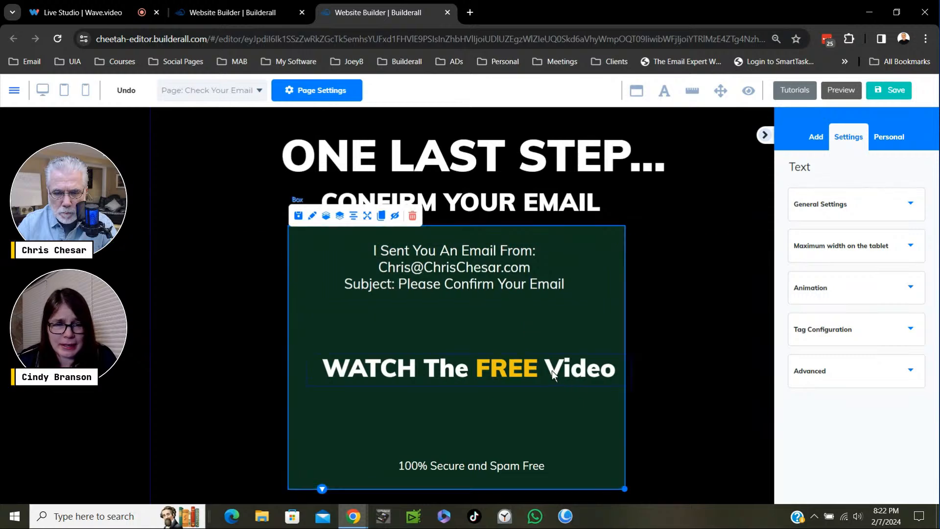
drag(552, 374, 542, 357)
click(487, 349)
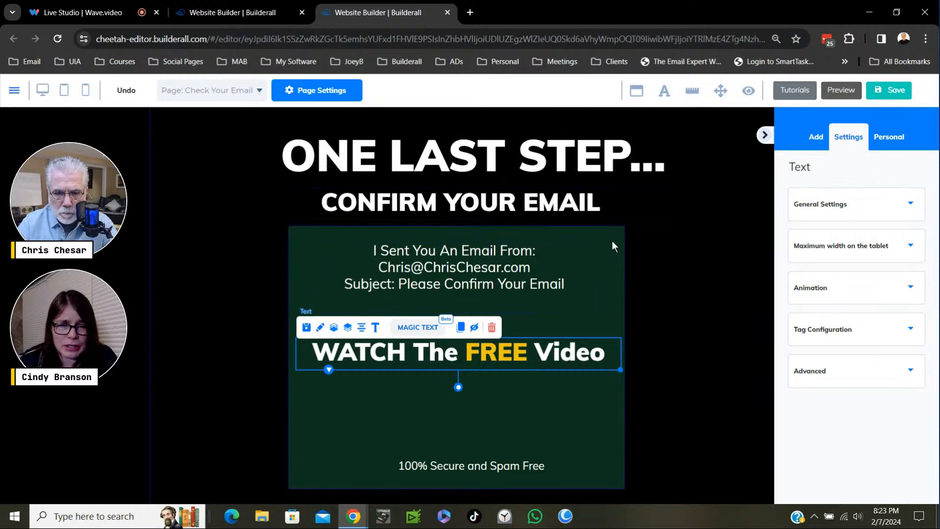
- Move the green box and "CONFIRM YOUR EMAIL" down to make room, and place "WATCH The FREE Video" directly below the headline
drag(614, 245, 613, 319)
drag(494, 198, 490, 253)
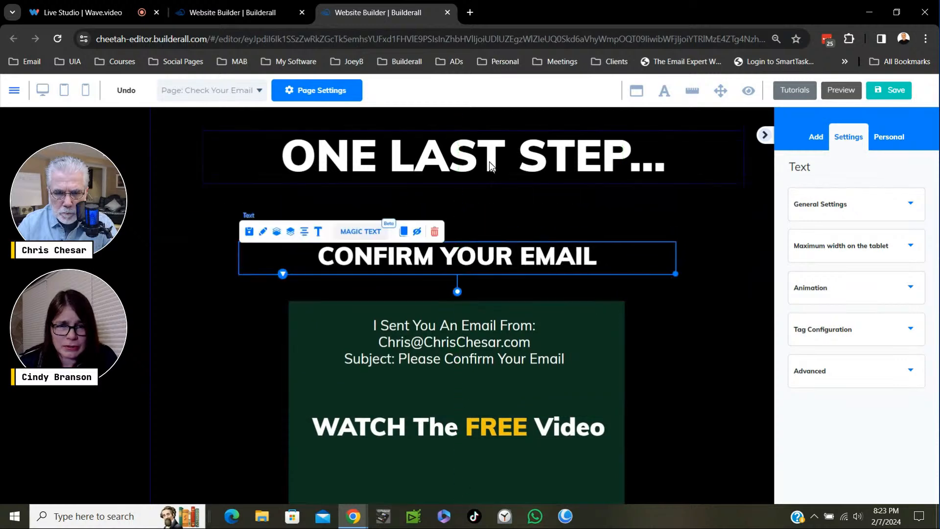
drag(489, 158, 487, 158)
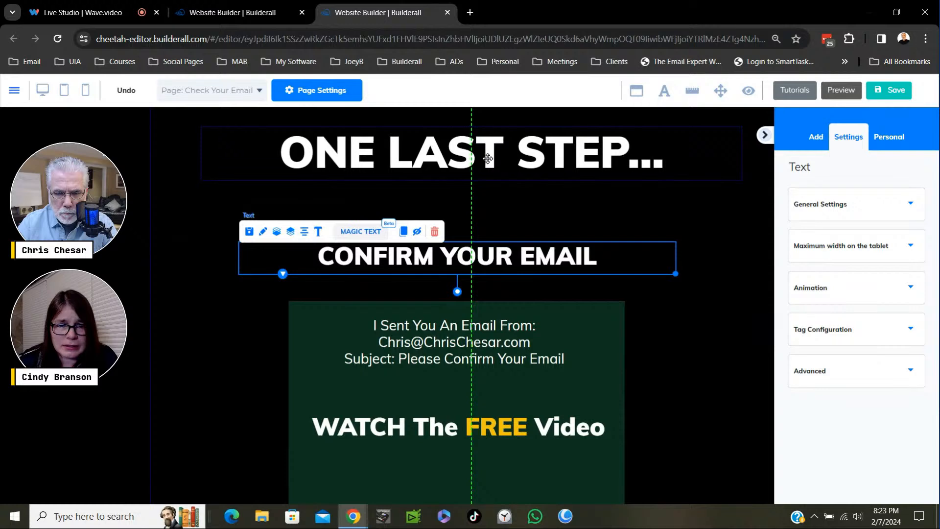
drag(514, 431, 415, 222)
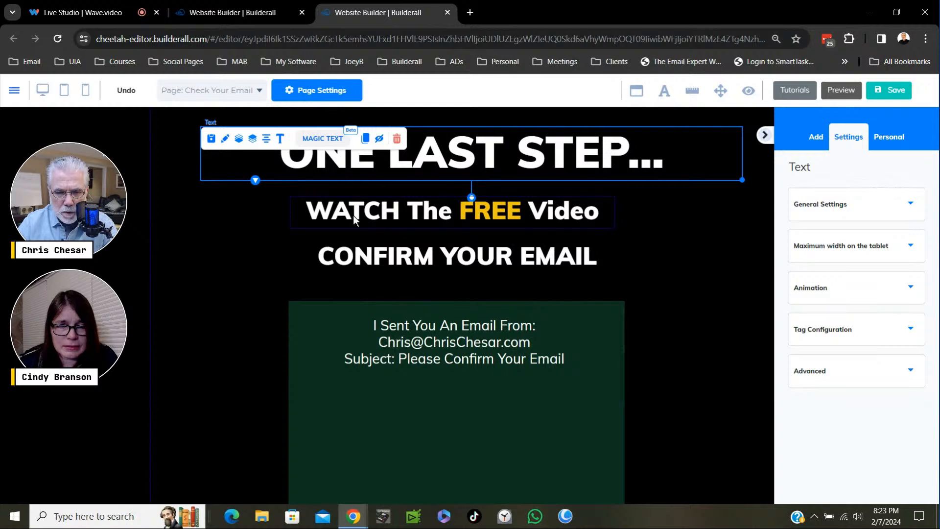
- Insert "Your FREE Video" before "WATCH" in the text below the headline
click(354, 216)
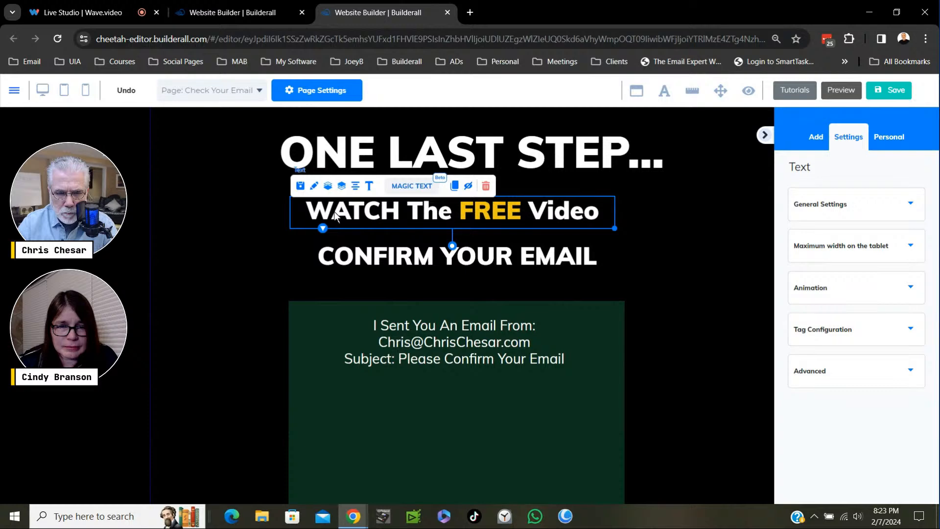
double_click(332, 210)
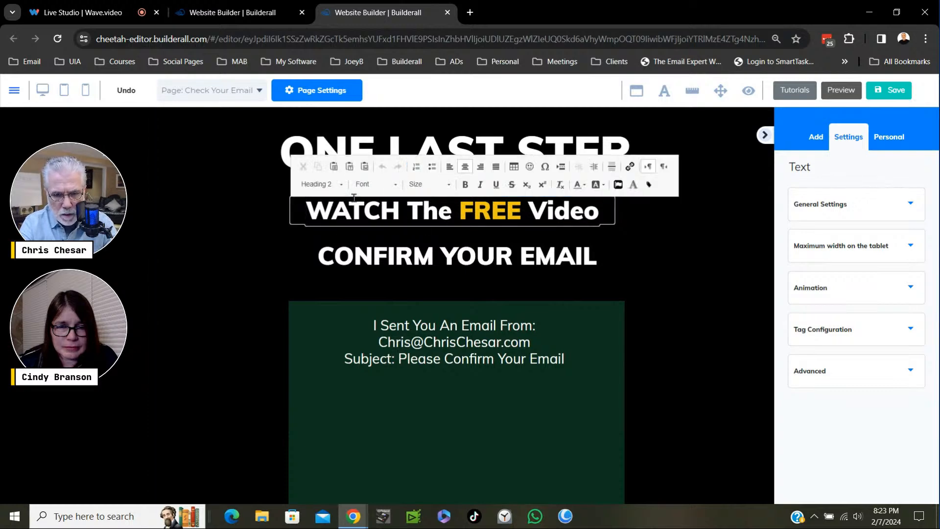
text(W)
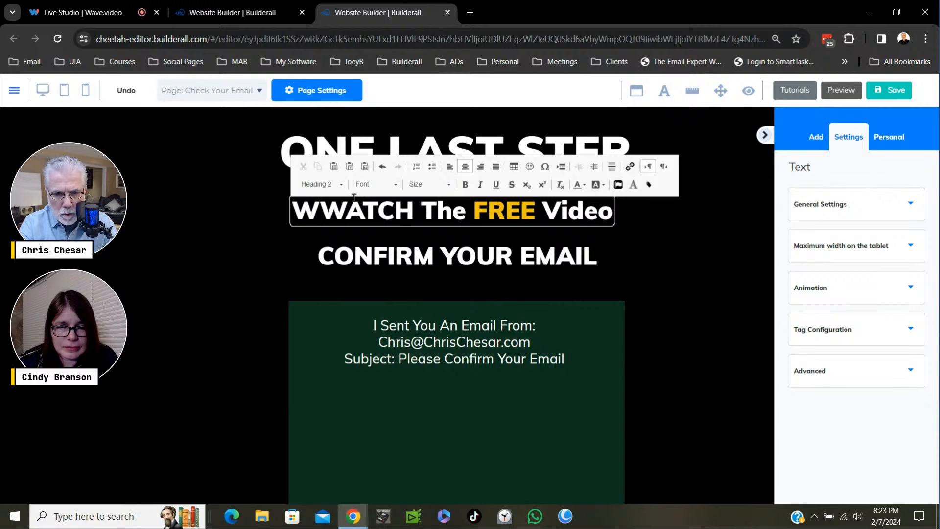
key(BackSpace)
text(YO)
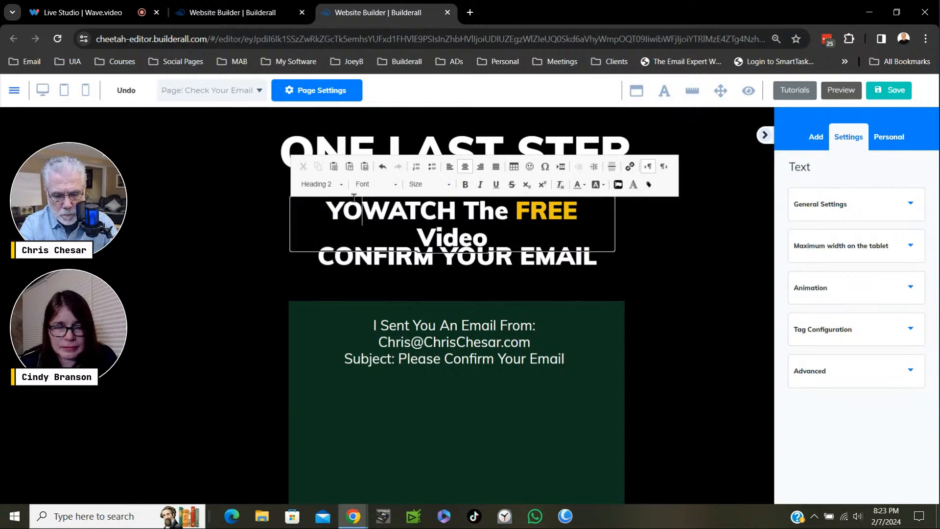
text(ur)
key(BackSpace)
key(BackSpace)
key(BackSpace)
key(BackSpace)
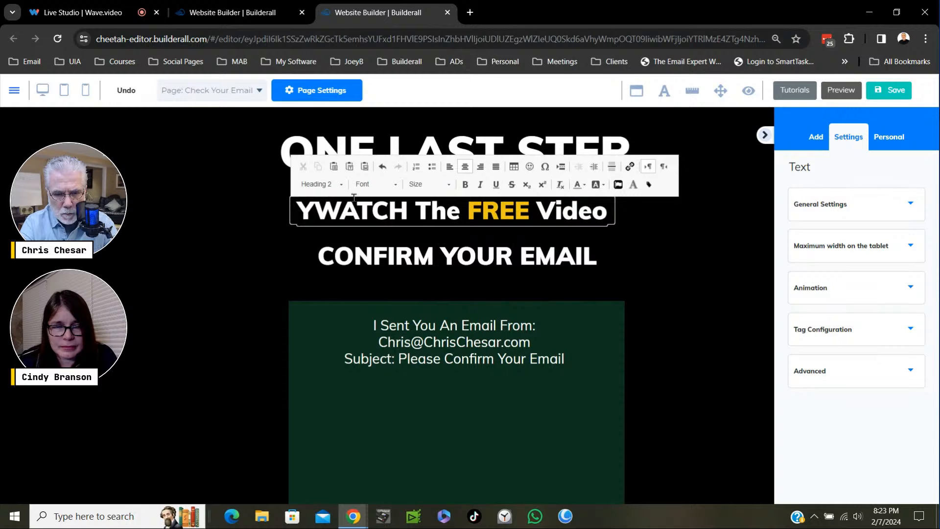
text(our )
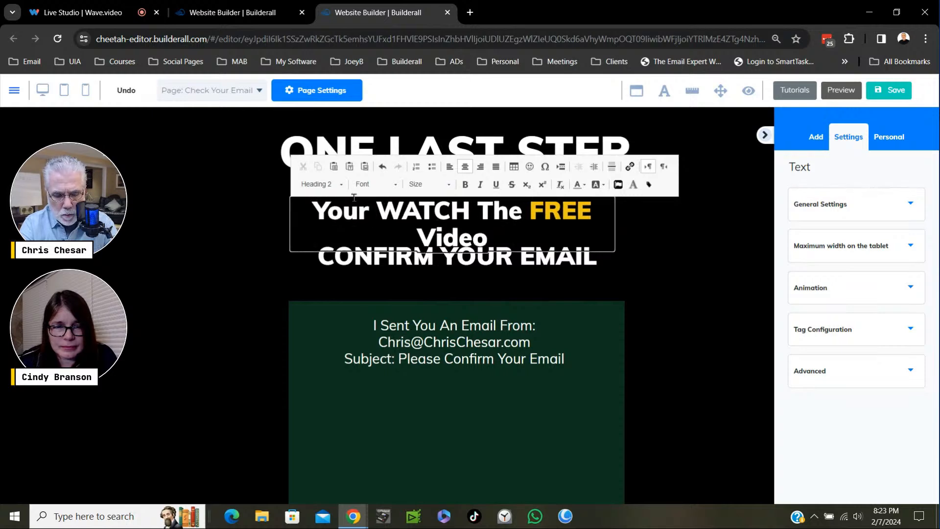
text(FREE )
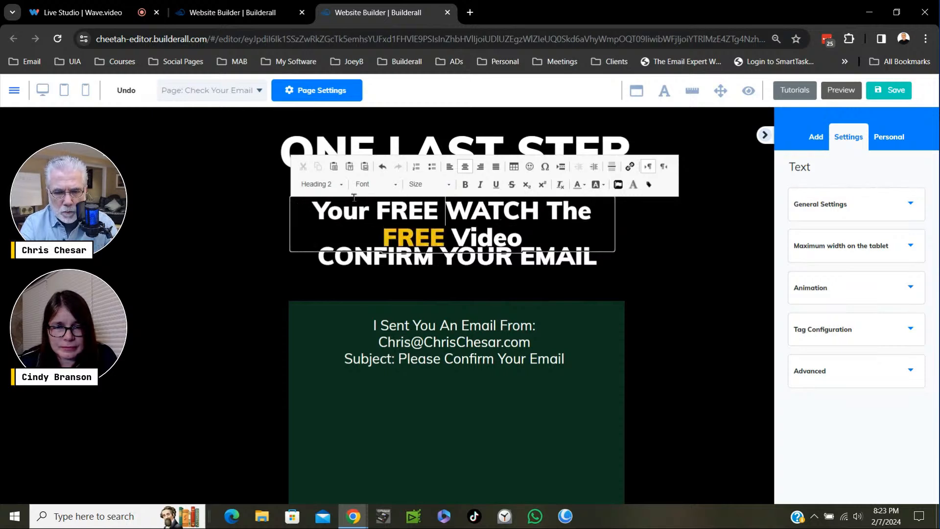
text(Video )
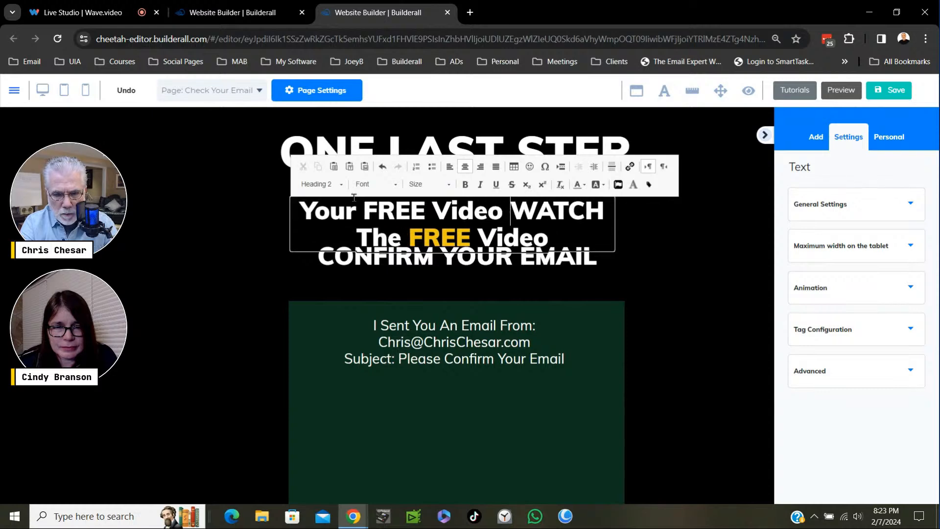
text(Has )
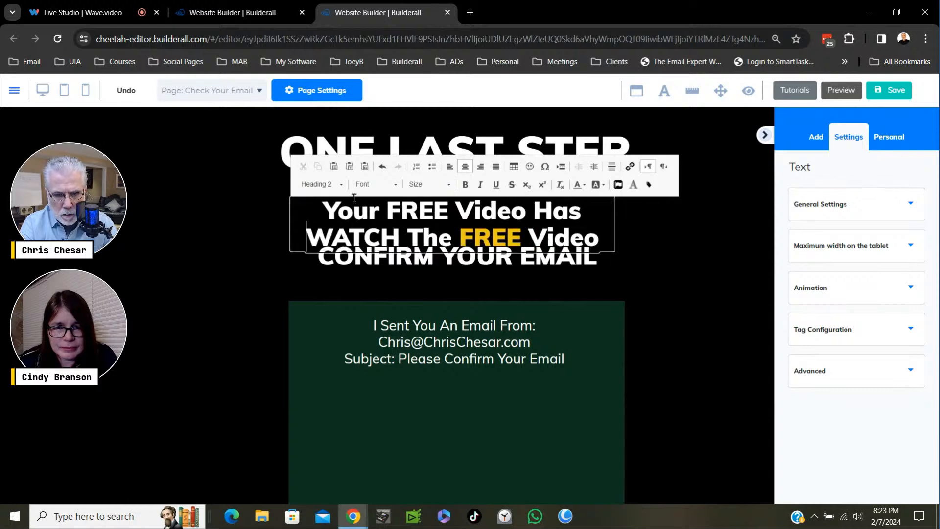
text(Been Sen)
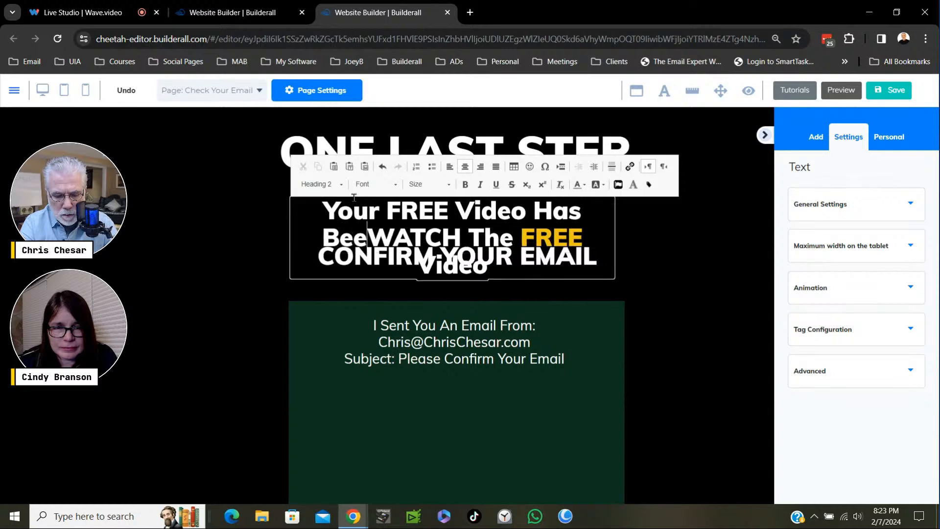
text(t To Your)
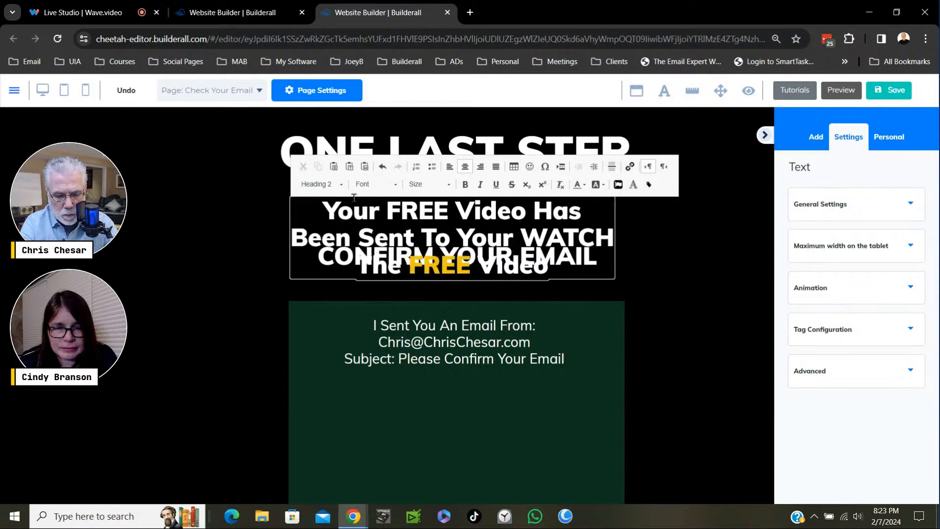
text( Email )
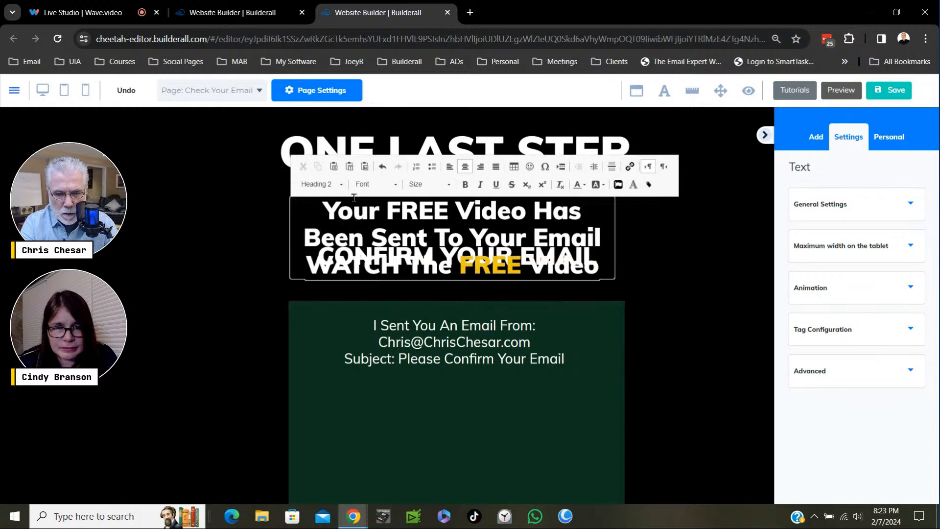
text(That Y)
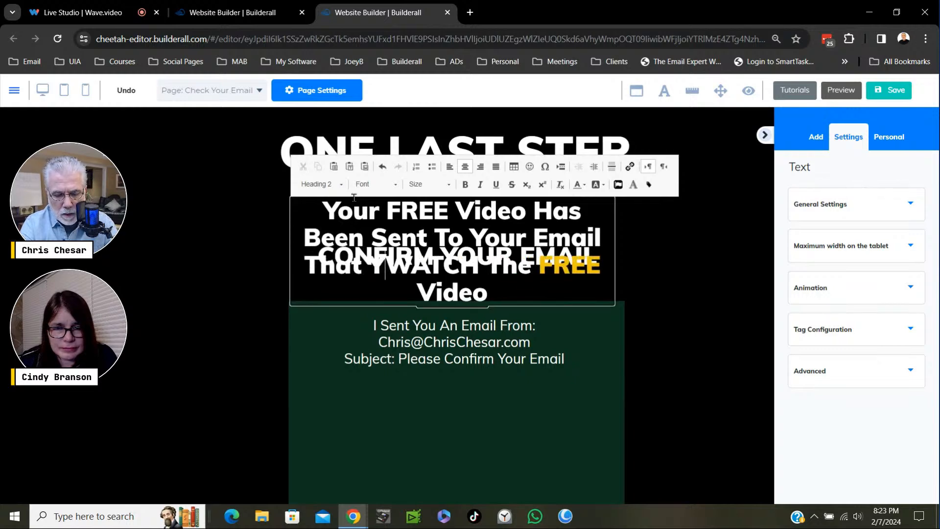
text(ou )
text(Just En)
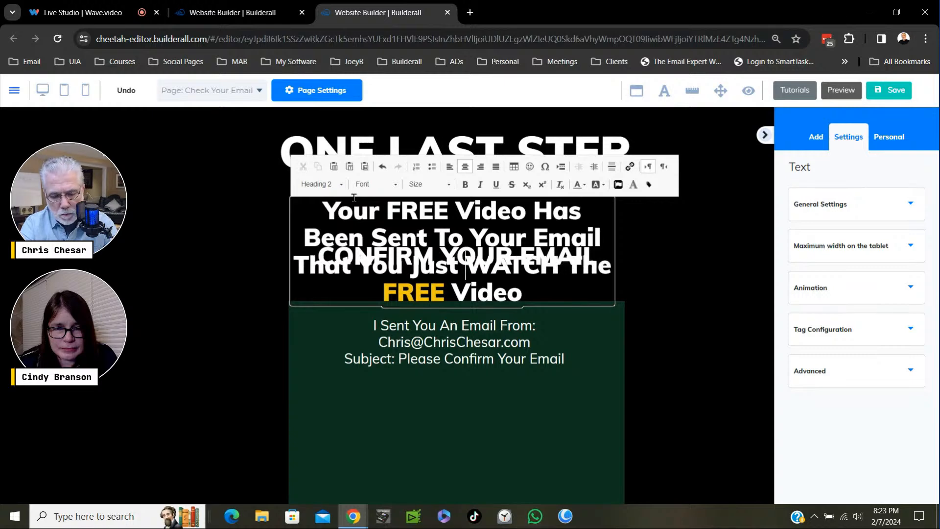
text(tered)
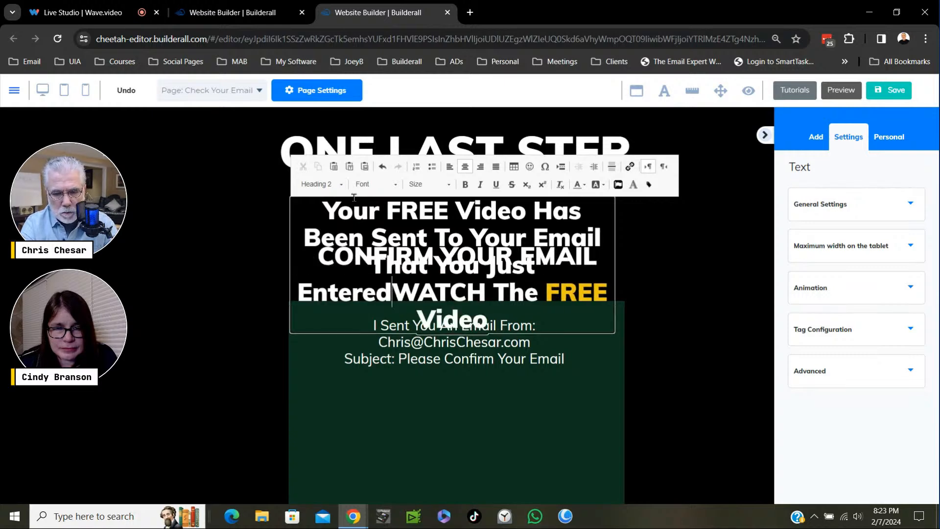
- Delete the leftover "WATCH The FREE Video" from the end of the message and finish editing the text
key(Delete)
key(Delete)
key(Delete)
key(Delete)
key(Delete)
key(Delete)
key(Delete)
key(Delete)
key(Delete)
key(Delete)
key(Delete)
key(Delete)
key(Delete)
key(Delete)
key(Delete)
key(Delete)
key(Delete)
key(Delete)
key(Delete)
key(Delete)
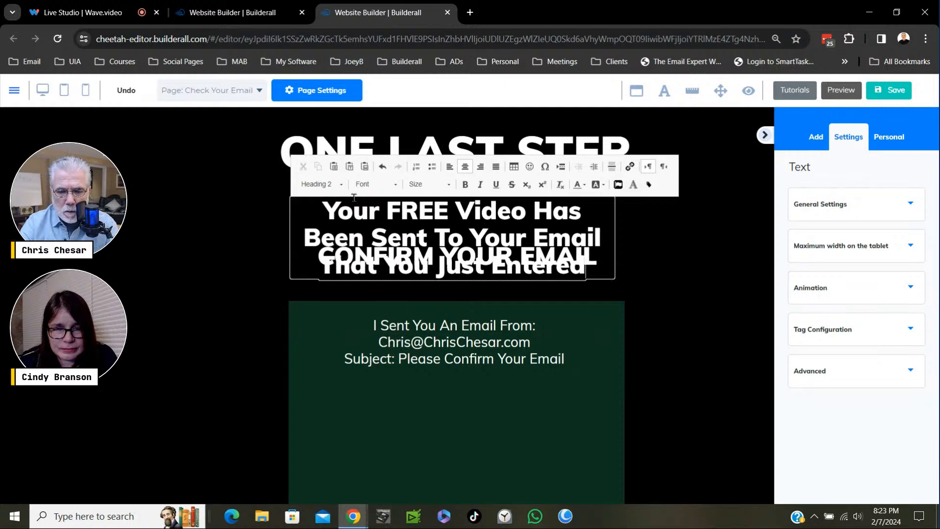
click(436, 315)
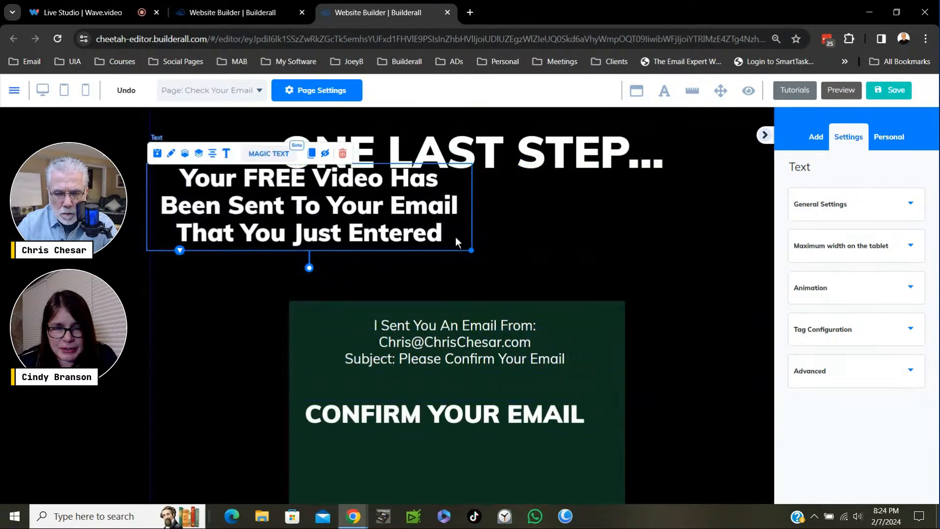
- Widen the message's text box so it wraps onto two lines, and place it centred just below "ONE LAST STEP..."
drag(471, 251, 673, 223)
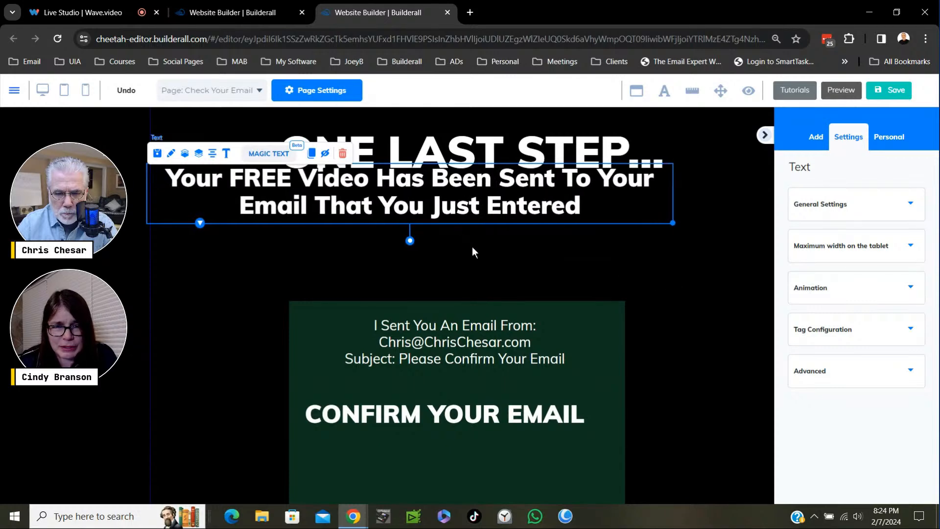
drag(440, 205, 481, 224)
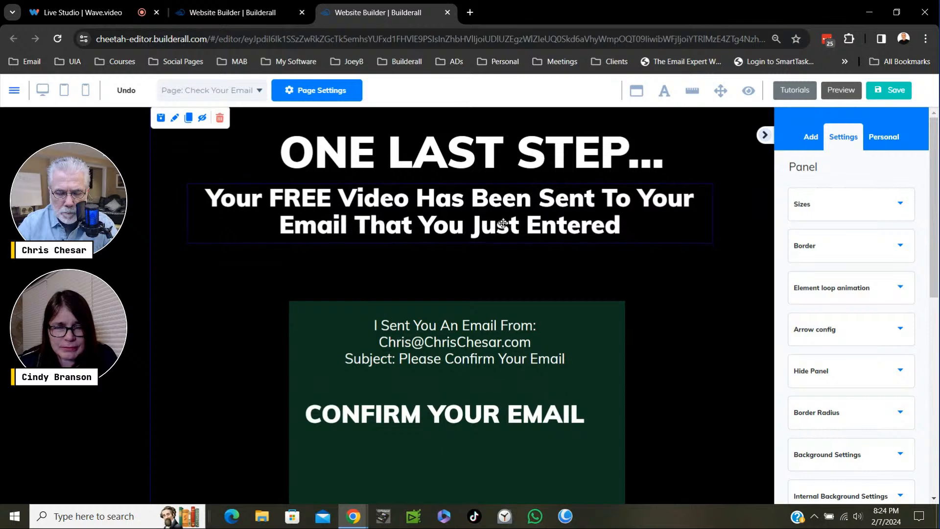
click(504, 223)
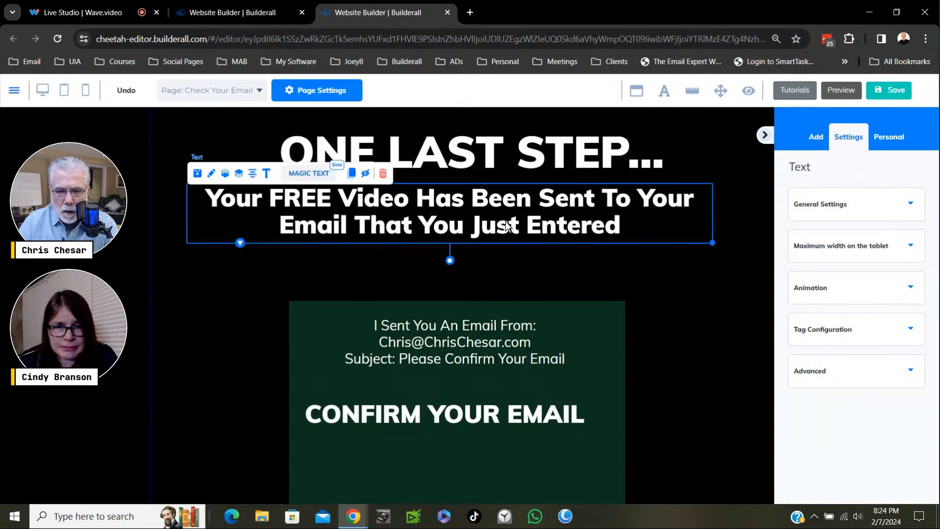
drag(494, 217, 495, 213)
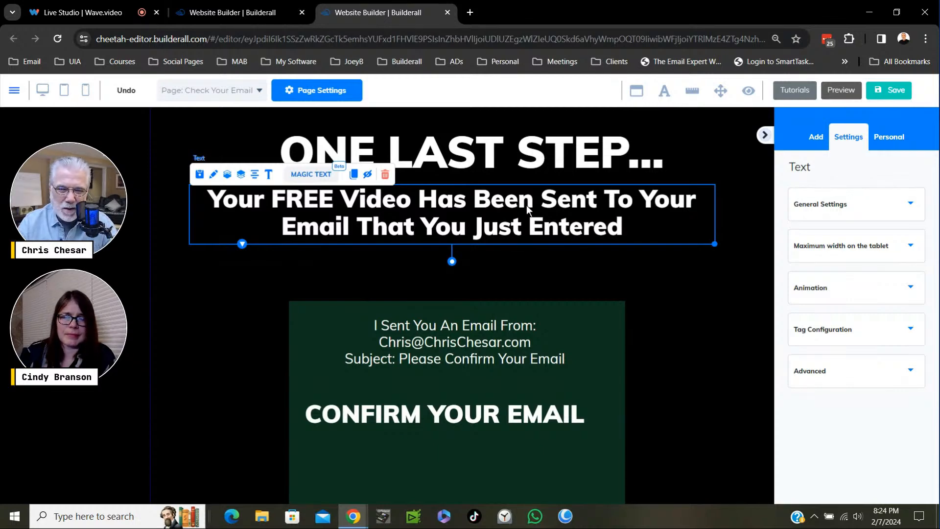
- Colour the word "FREE" in the message yellow-orange and finish editing the text
double_click(333, 202)
drag(334, 202, 272, 202)
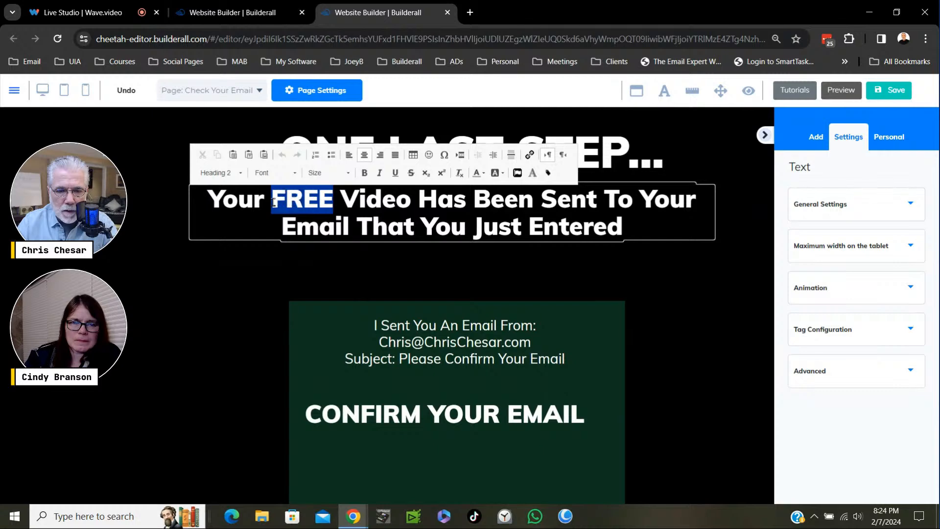
click(480, 175)
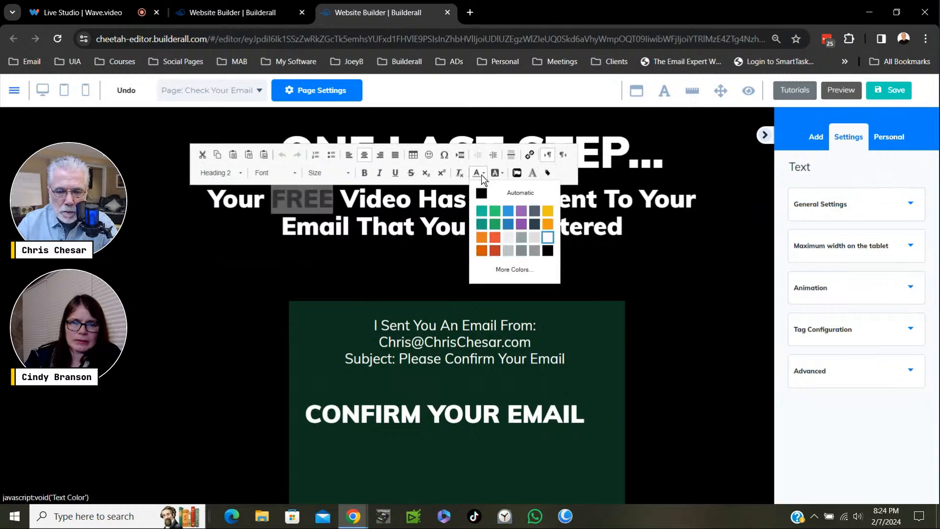
click(548, 224)
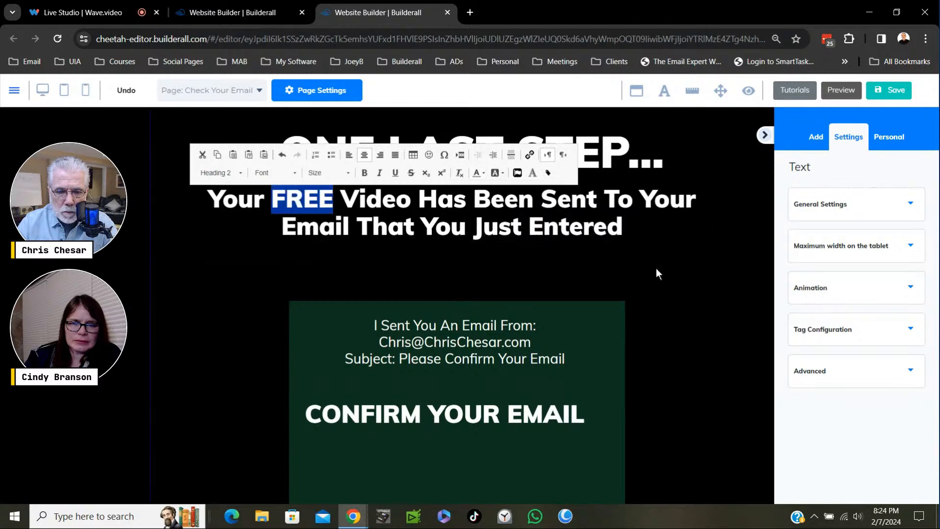
click(657, 272)
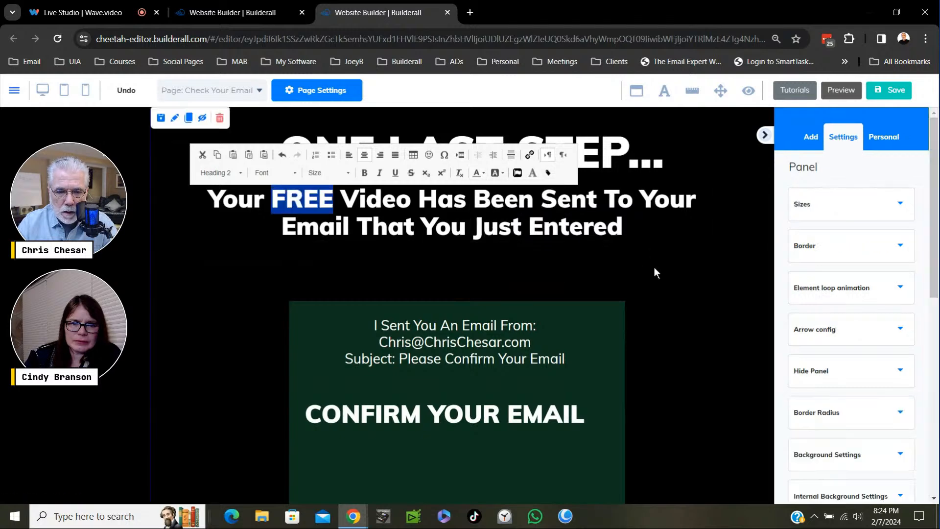
- Move the green box up beneath the message, and place "CONFIRM YOUR EMAIL" closely below the email instructions inside it
drag(622, 320, 606, 279)
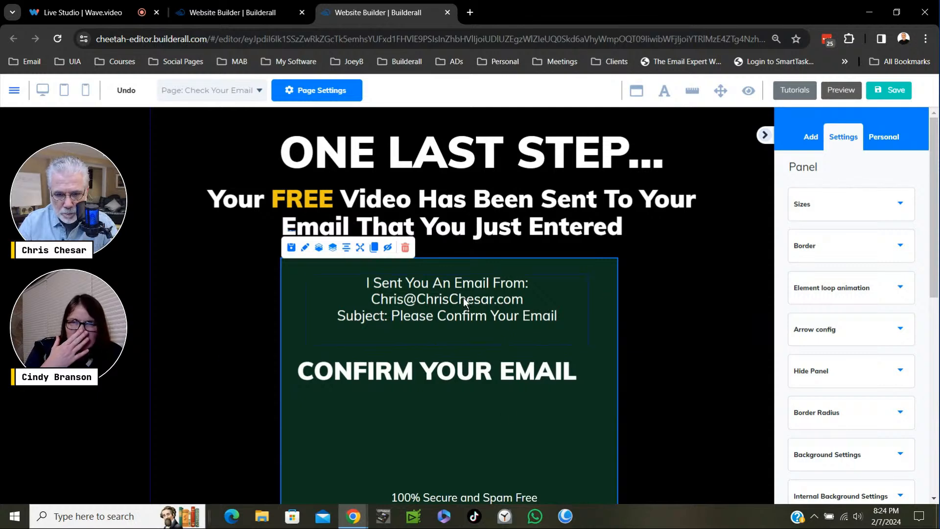
drag(463, 298, 459, 316)
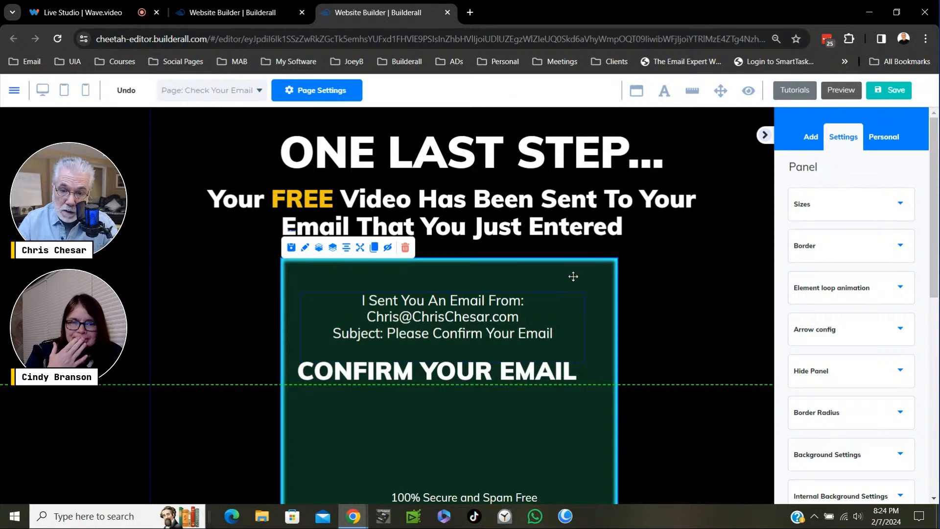
drag(585, 280, 586, 280)
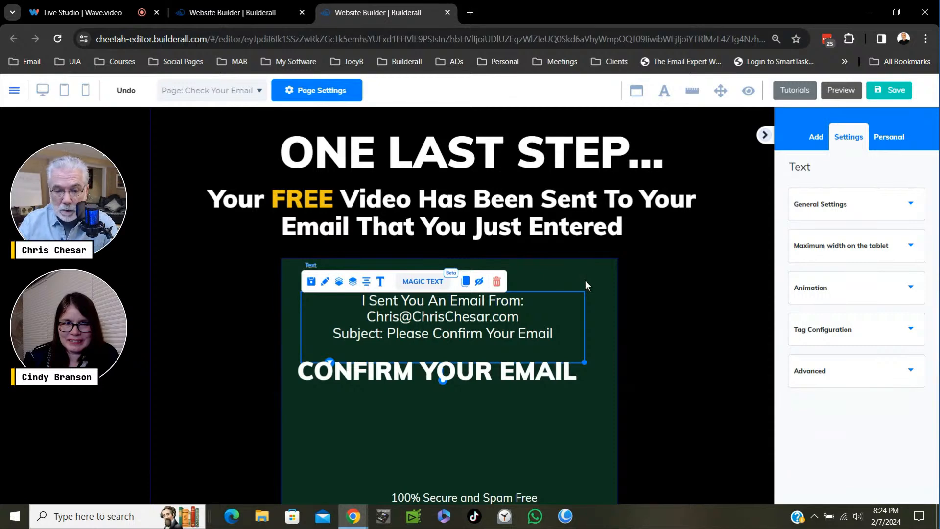
drag(492, 310, 490, 293)
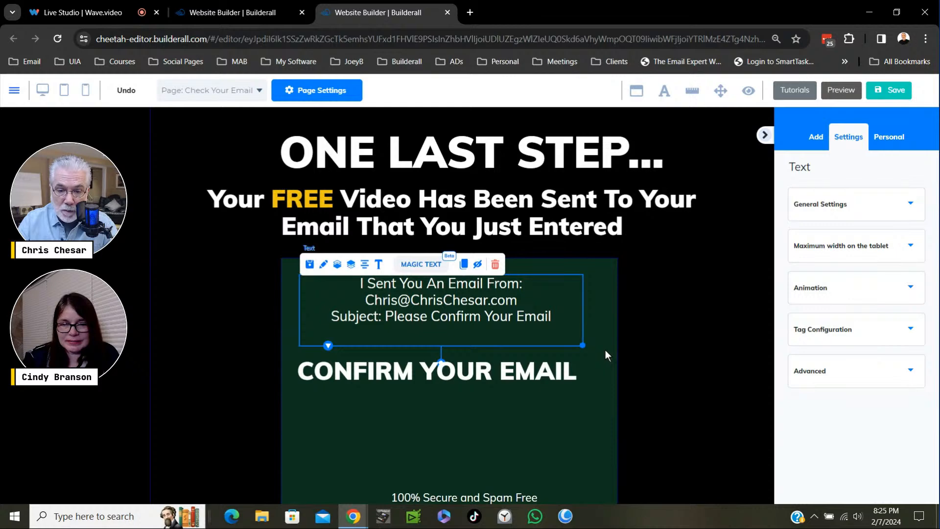
drag(605, 350, 596, 339)
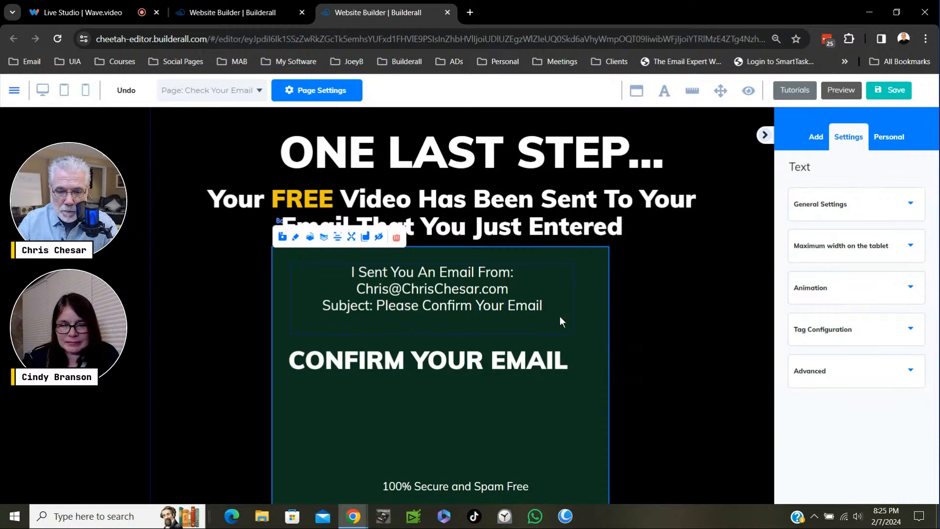
drag(483, 360, 490, 342)
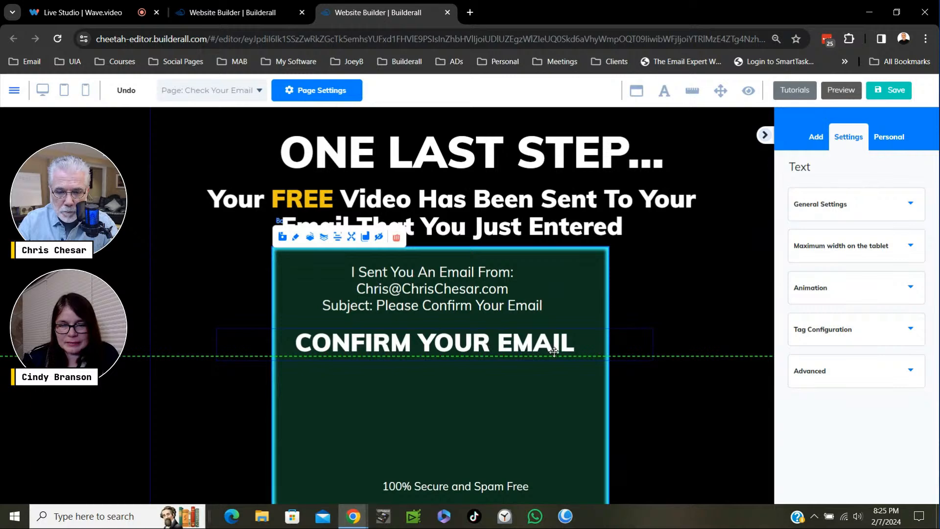
drag(554, 352, 548, 353)
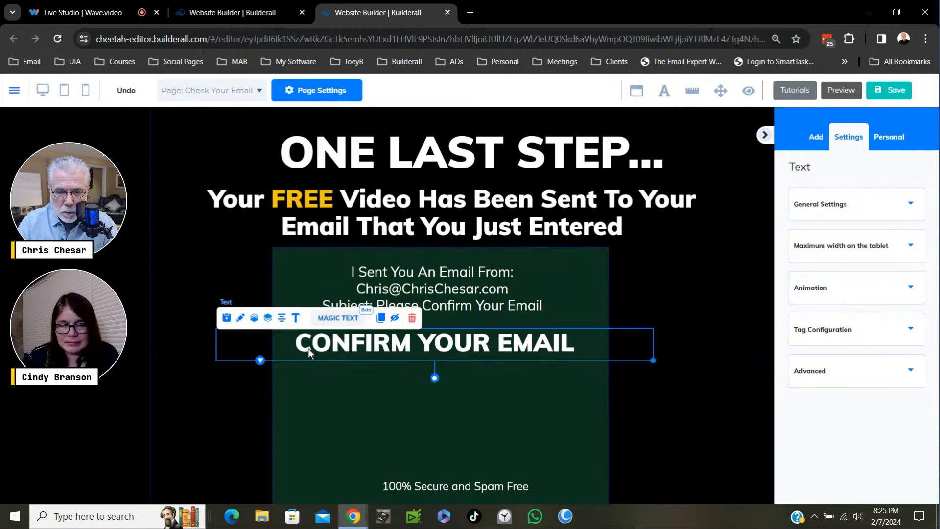
- Format the email instructions in the green box as Heading 4
click(485, 289)
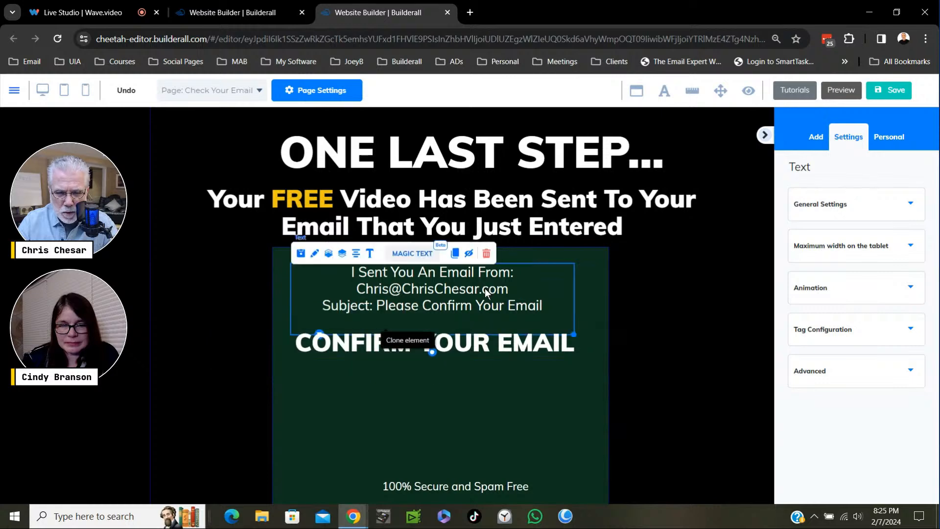
double_click(382, 293)
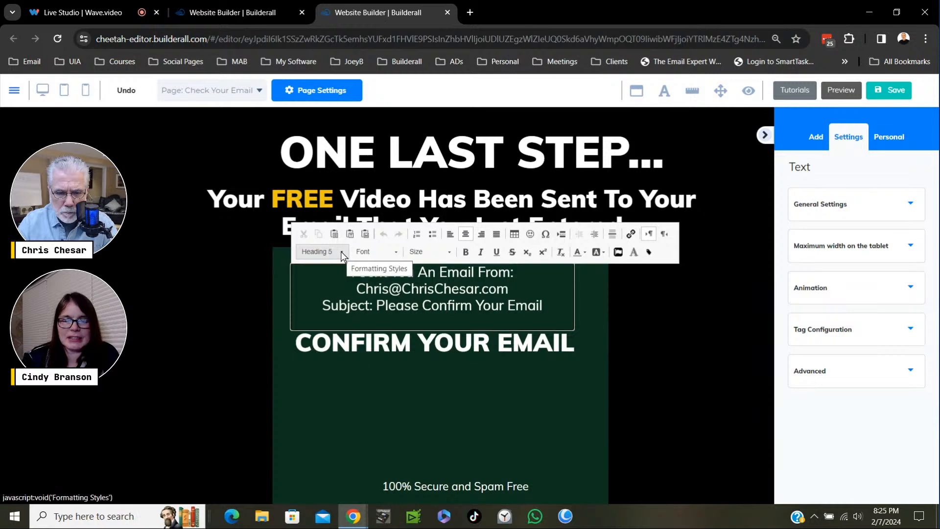
click(341, 252)
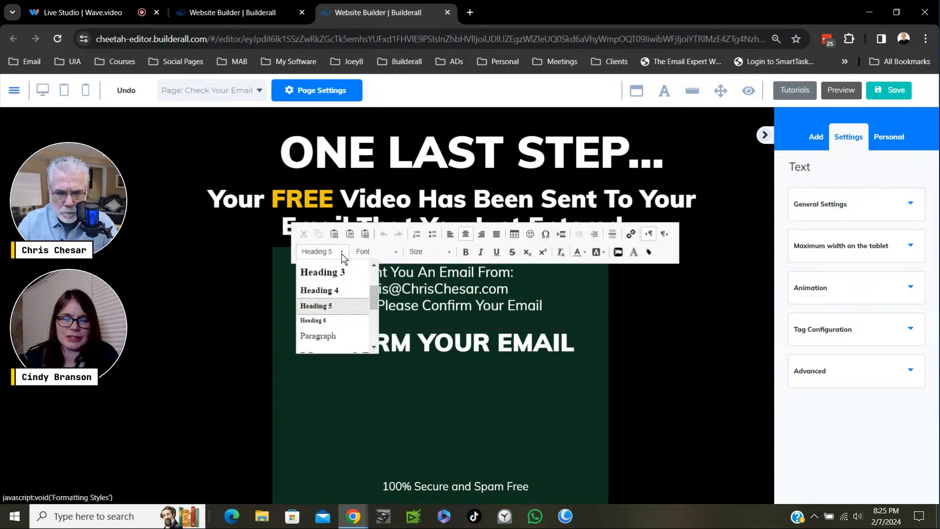
click(327, 290)
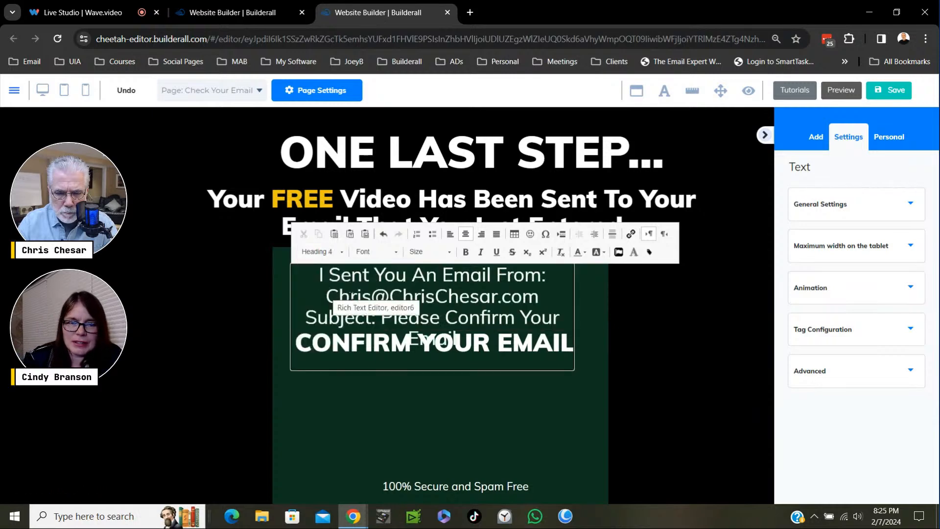
click(522, 404)
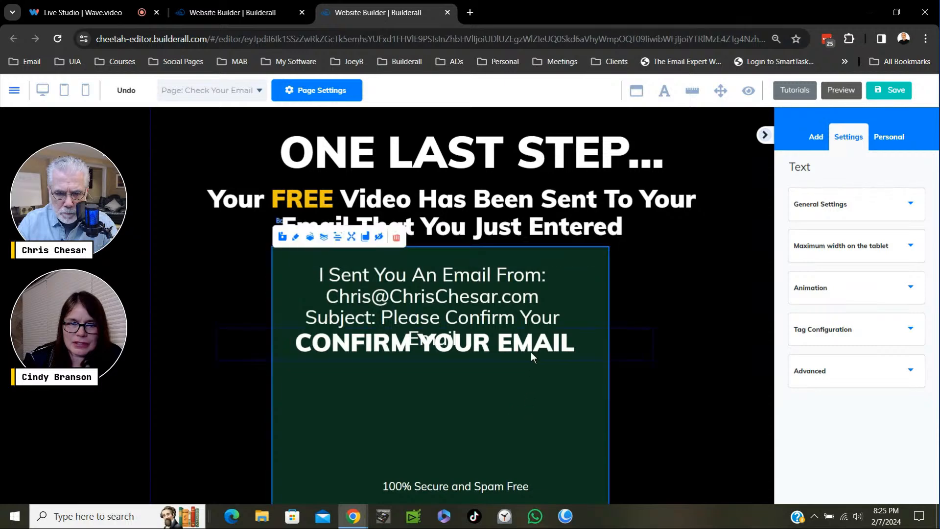
- Move "CONFIRM YOUR EMAIL" down clear of the email instructions, and widen and centre the instructions so the subject fits on one line
drag(531, 351, 306, 380)
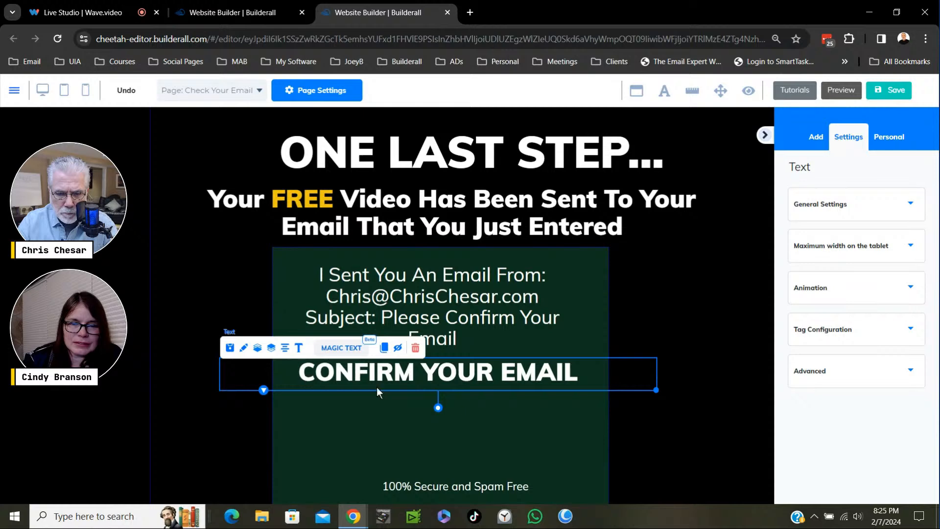
drag(466, 379, 509, 323)
click(558, 361)
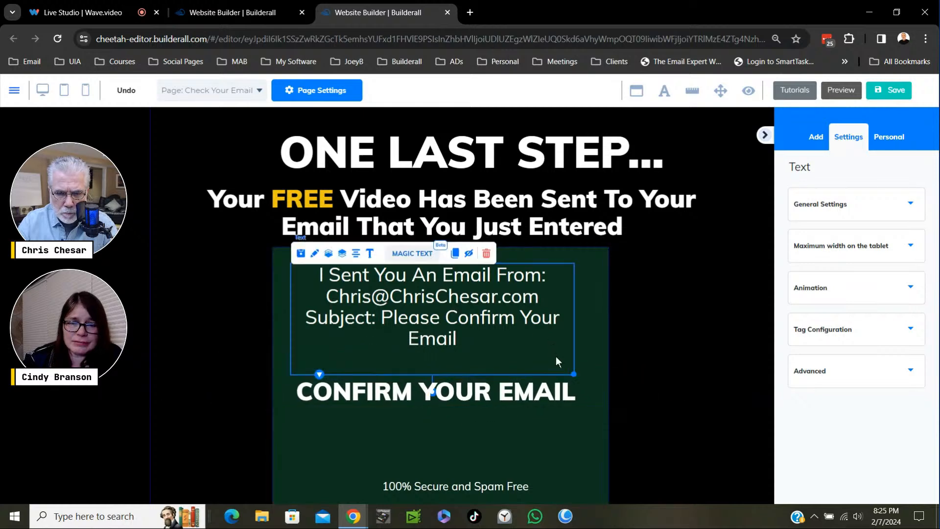
drag(575, 374, 618, 361)
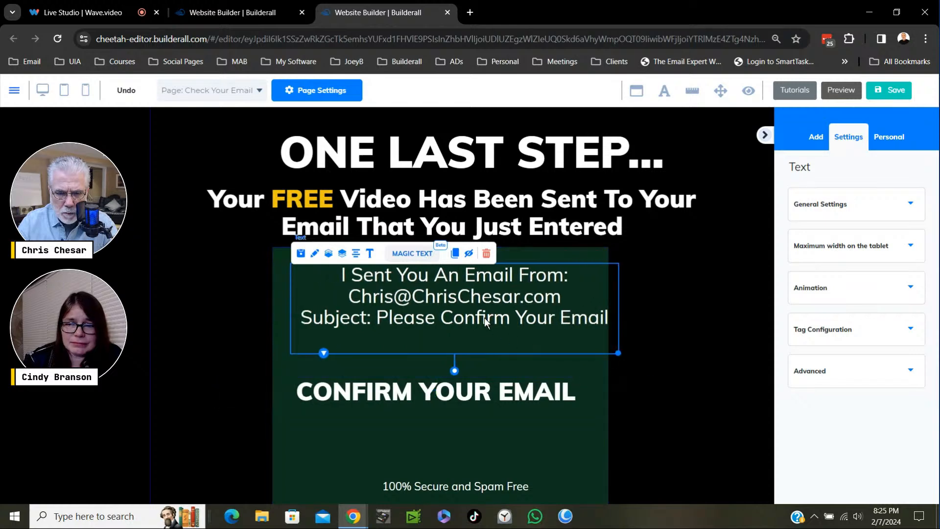
drag(481, 317, 466, 316)
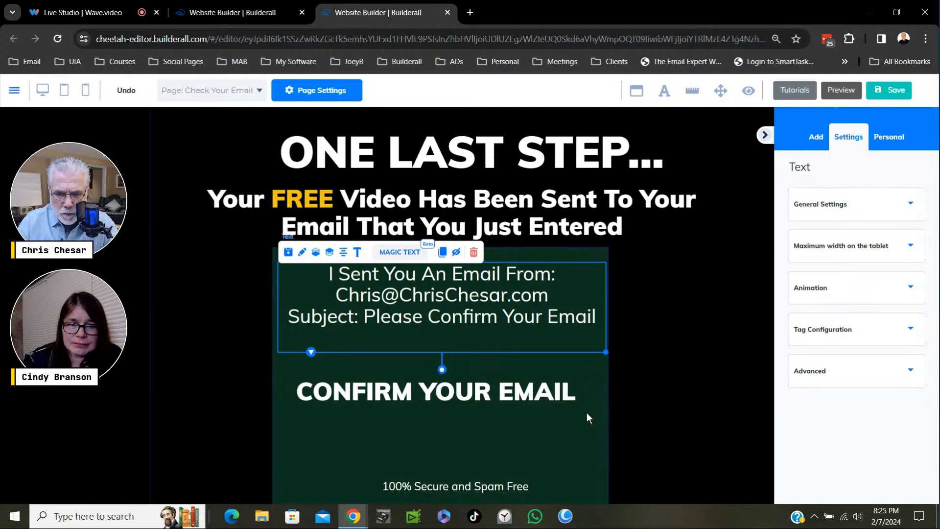
- Widen the green box by extending its right edge to give the email instructions more side margin
scroll(655, 424, down, 3)
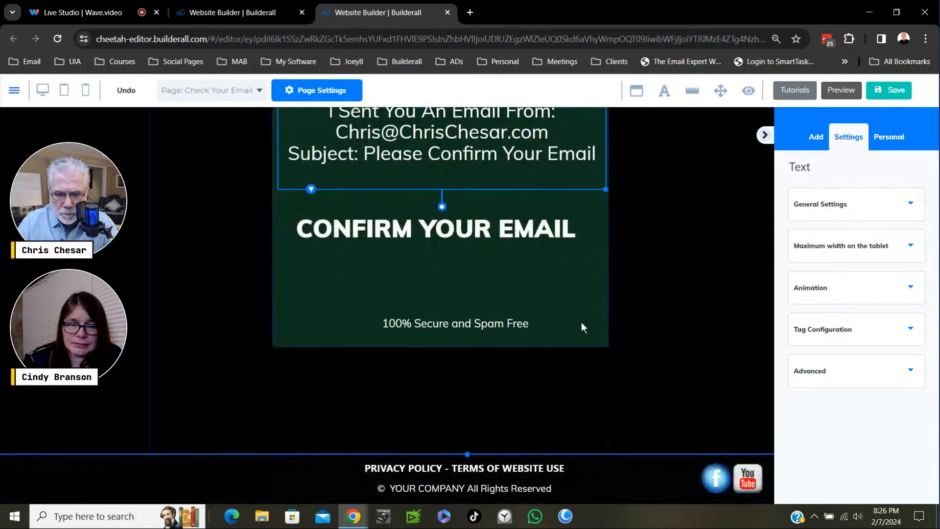
drag(610, 351, 641, 349)
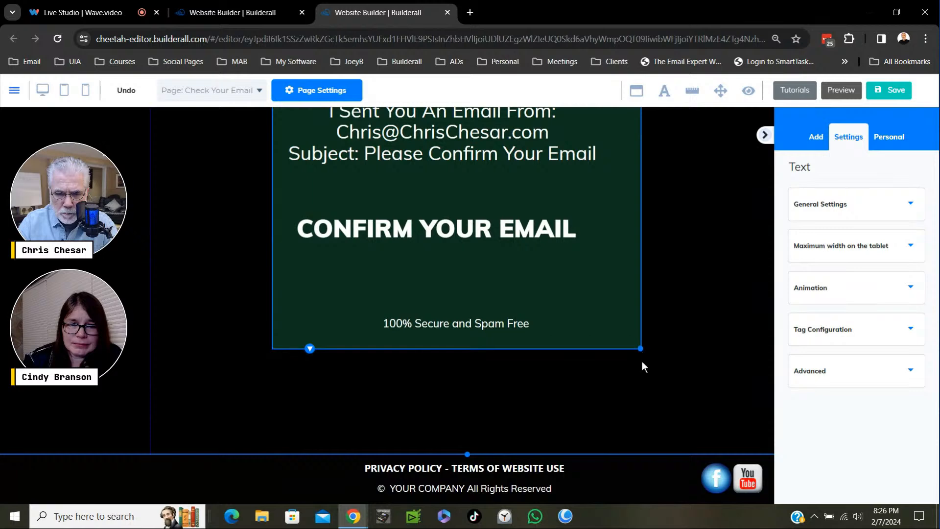
- Shift the green box with its contents slightly left, and move "CONFIRM YOUR EMAIL" down a little inside it
scroll(678, 346, up, 3)
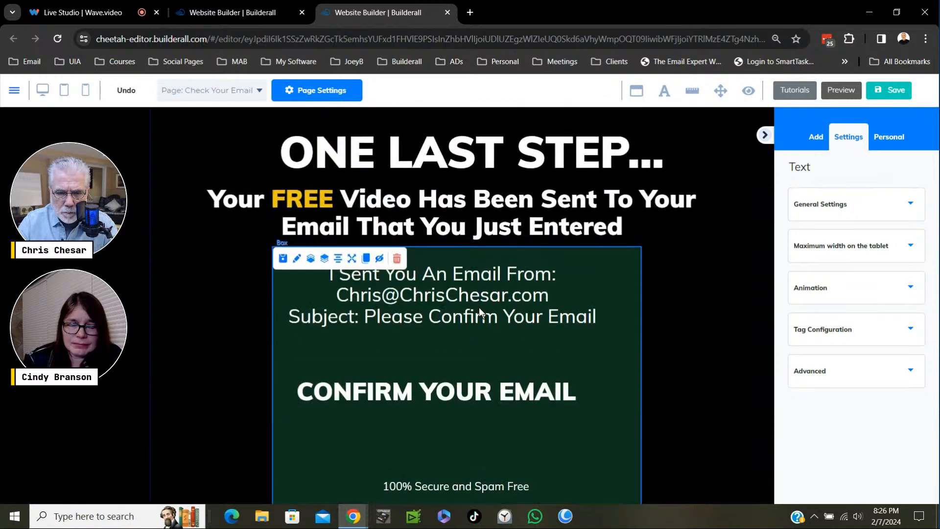
drag(479, 307, 454, 326)
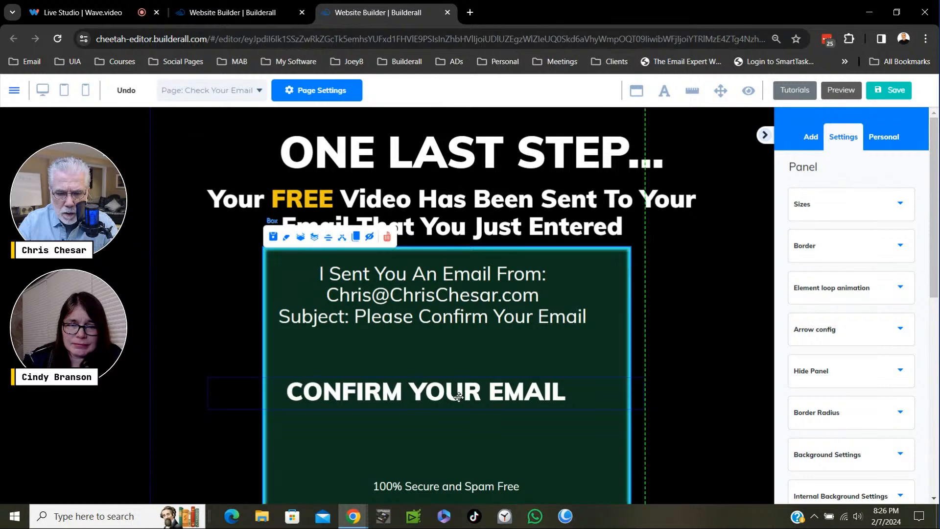
drag(461, 393, 460, 413)
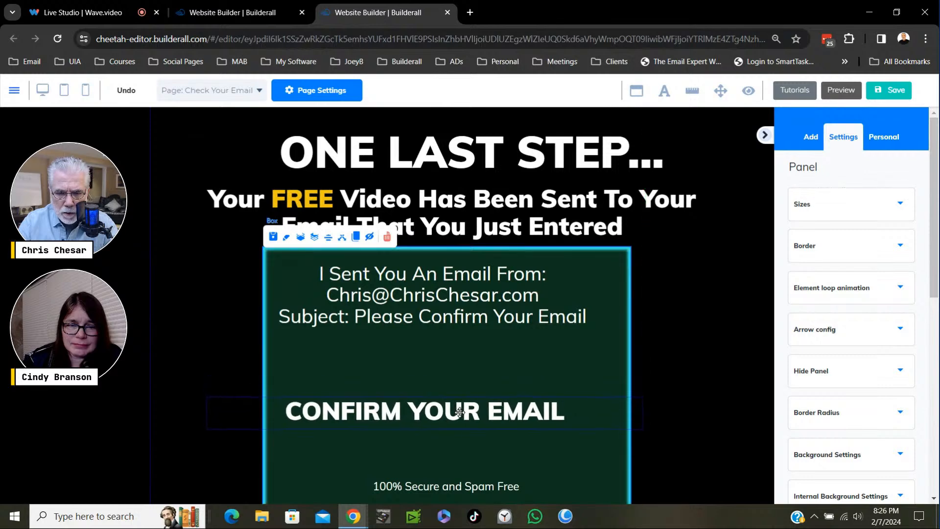
- Add the line "If You Don't See It In Your Inbox" below the subject line of the email instructions
click(586, 319)
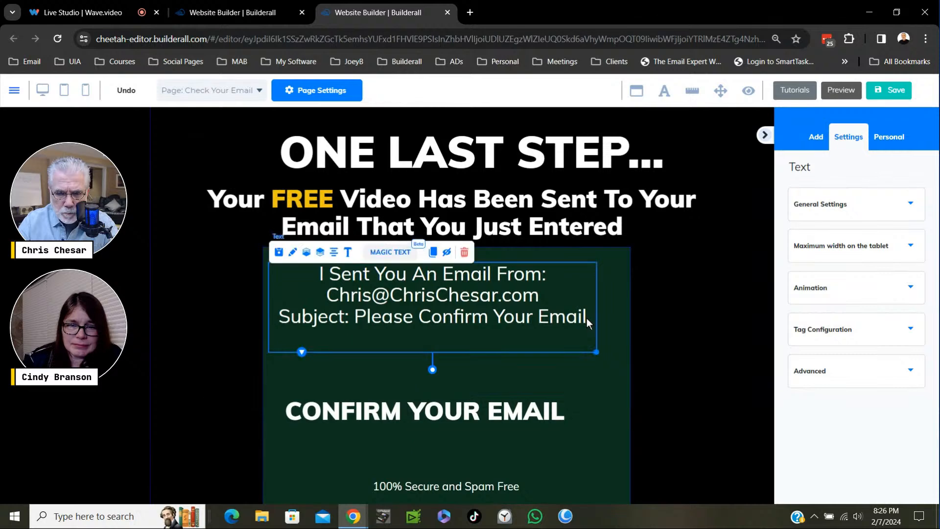
double_click(586, 318)
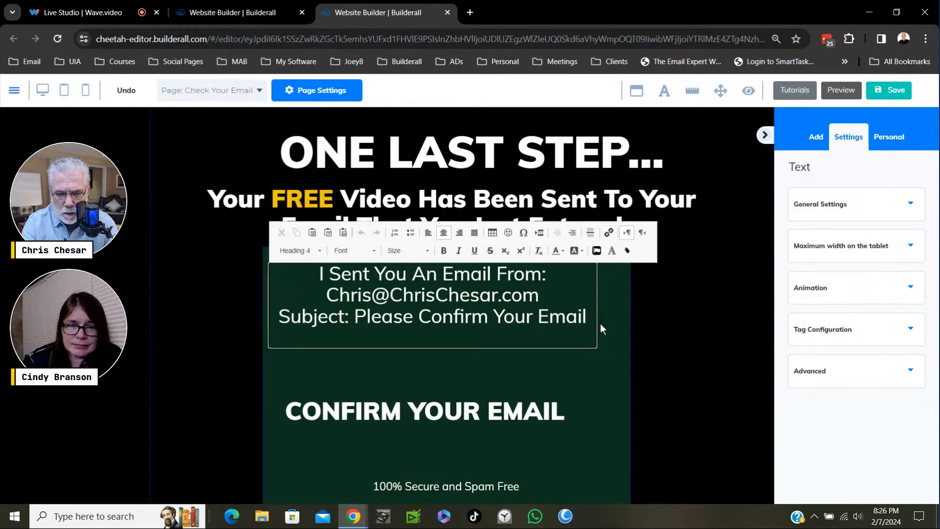
key(Return)
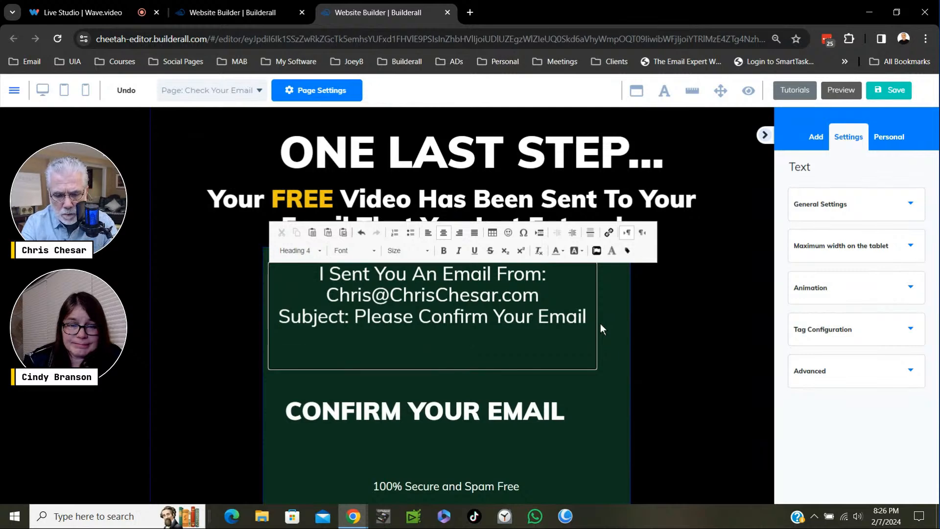
text(If You)
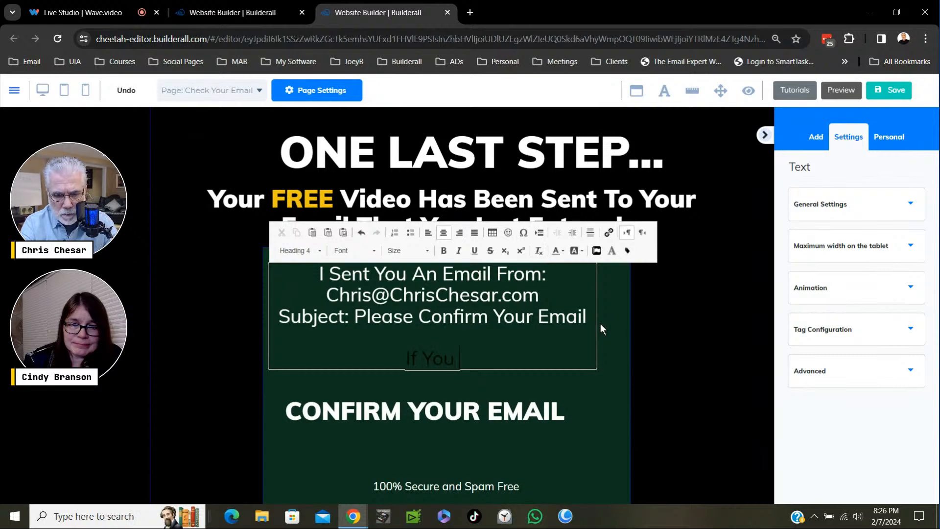
text( Don't)
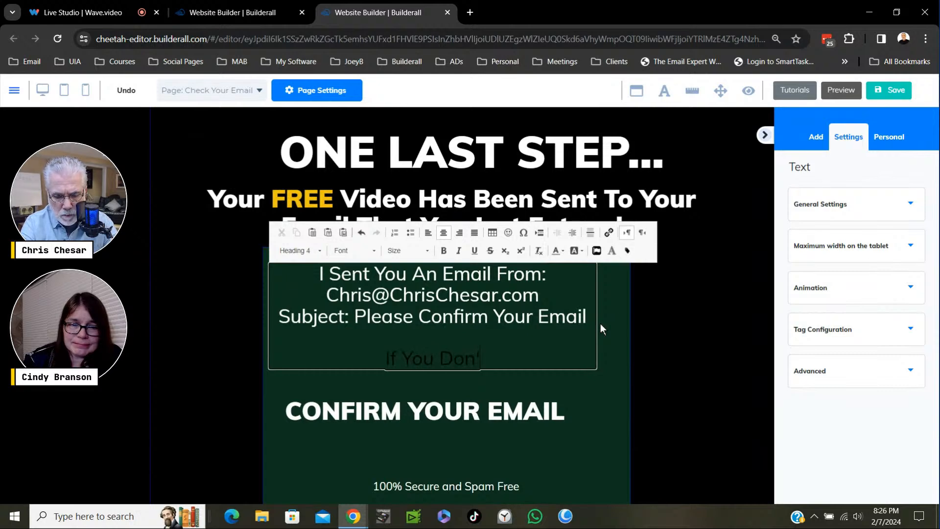
text( See I)
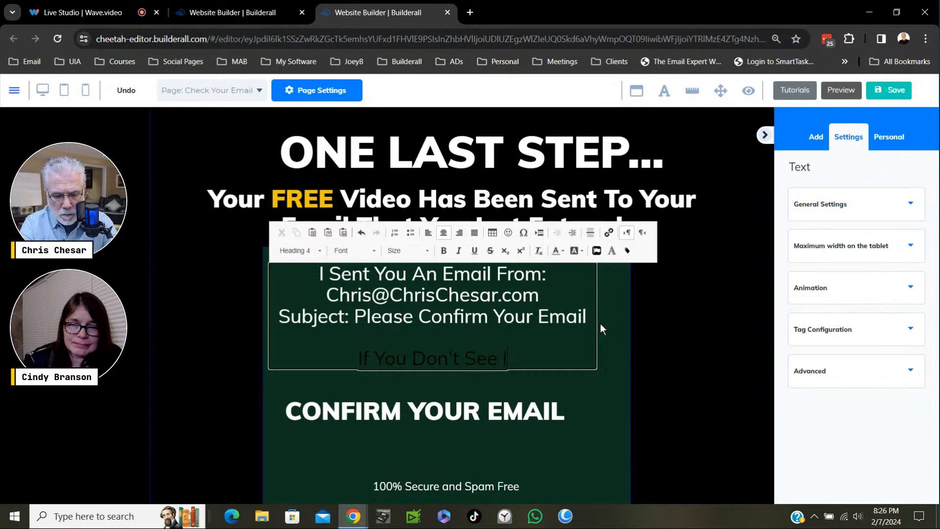
text(t In Y)
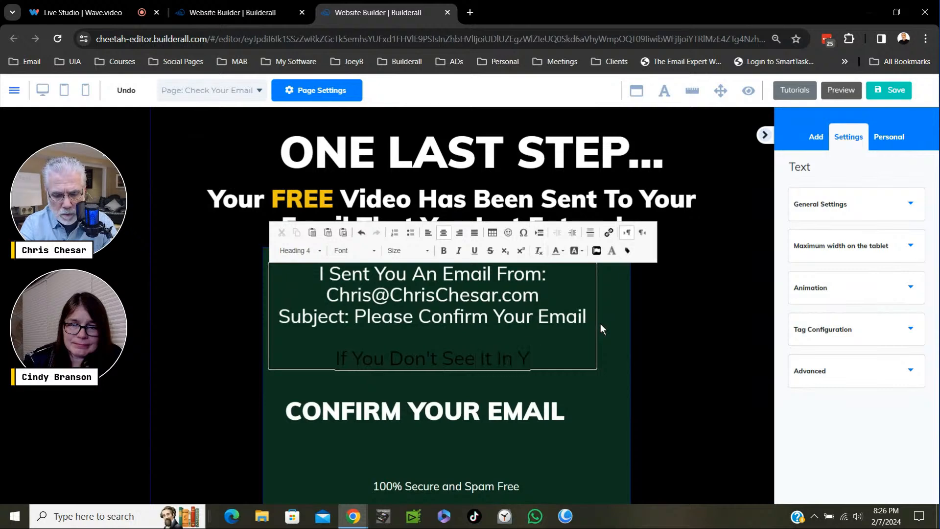
text(our In)
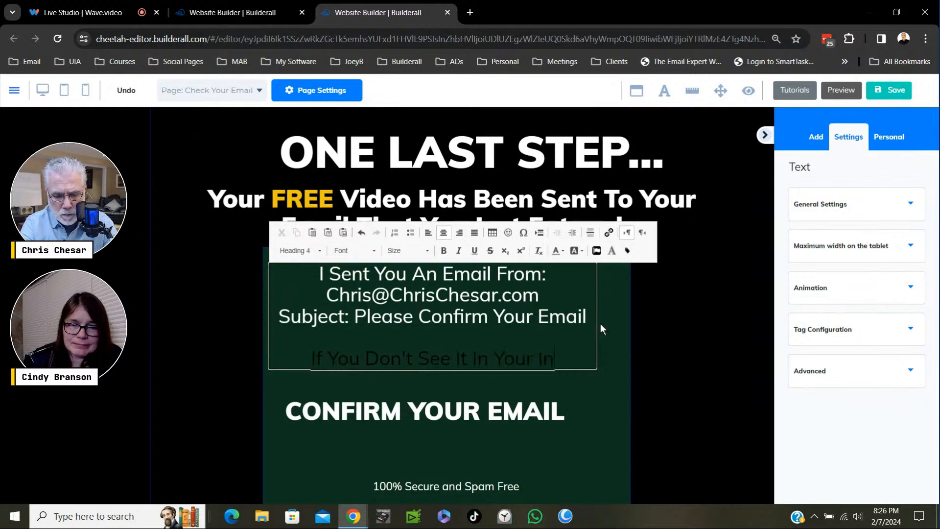
text(box)
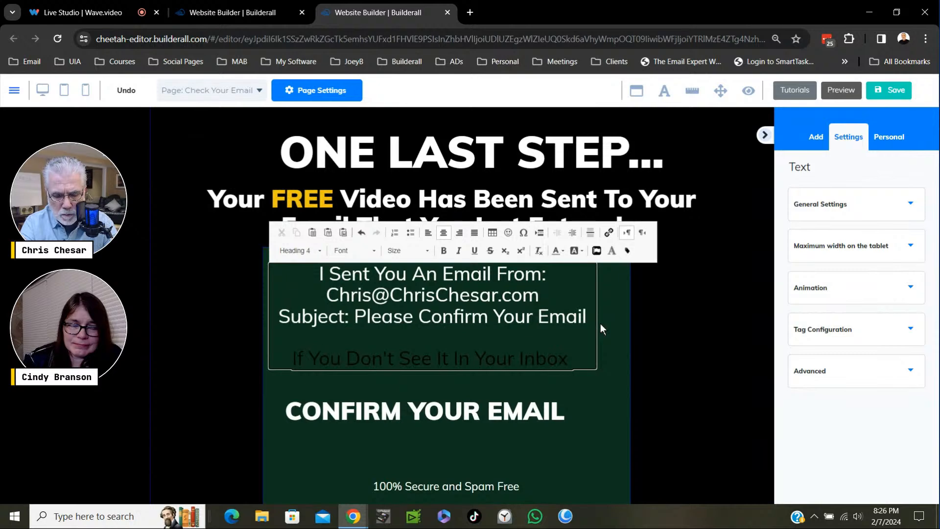
key(BackSpace)
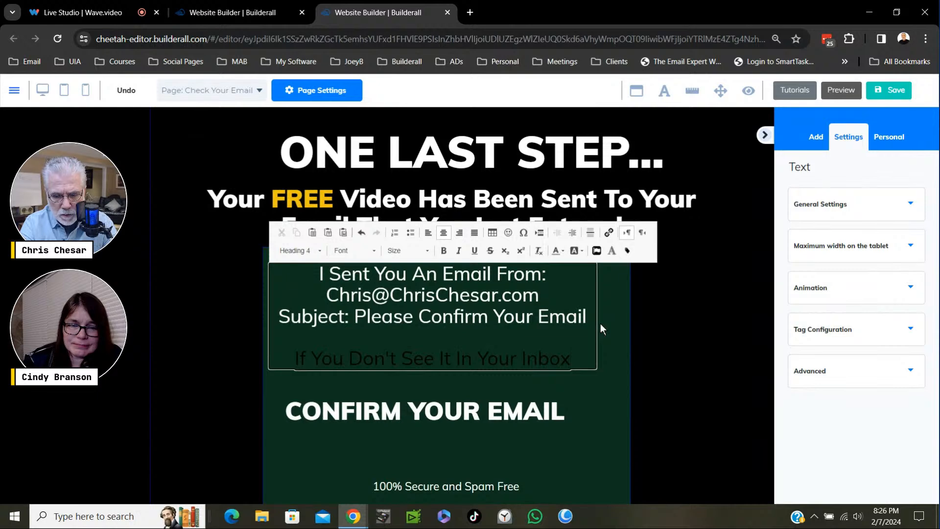
- Add "Check Your SPAM or Promotions Folders" as a new line beneath the inbox line
key(Return)
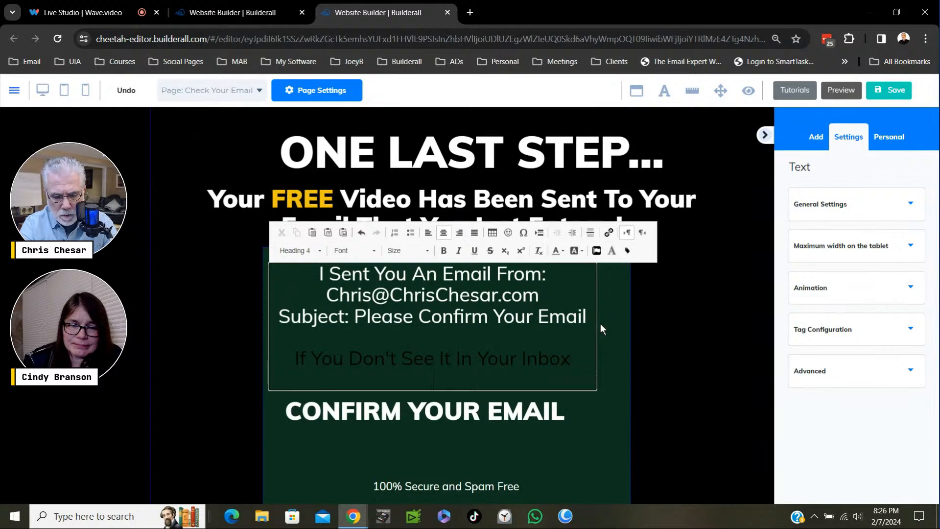
text(Check Y)
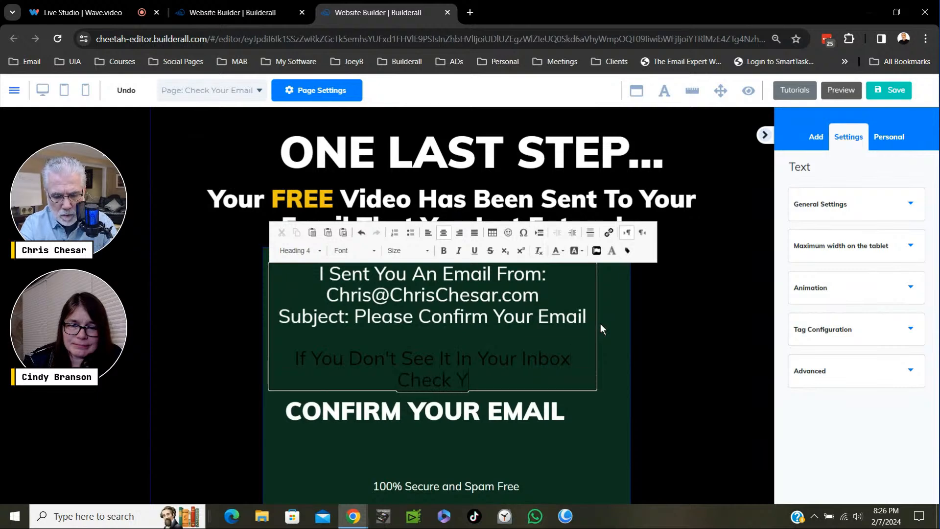
text(our SPAM)
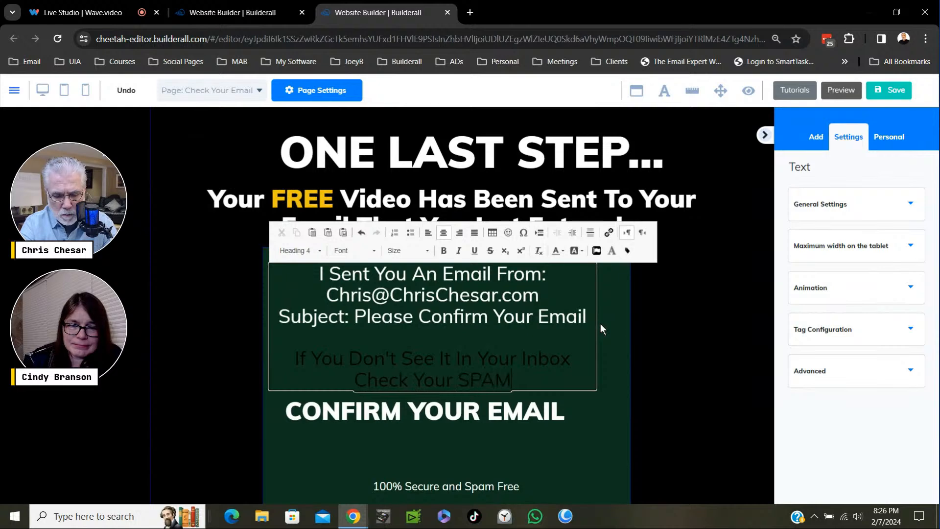
text( or P)
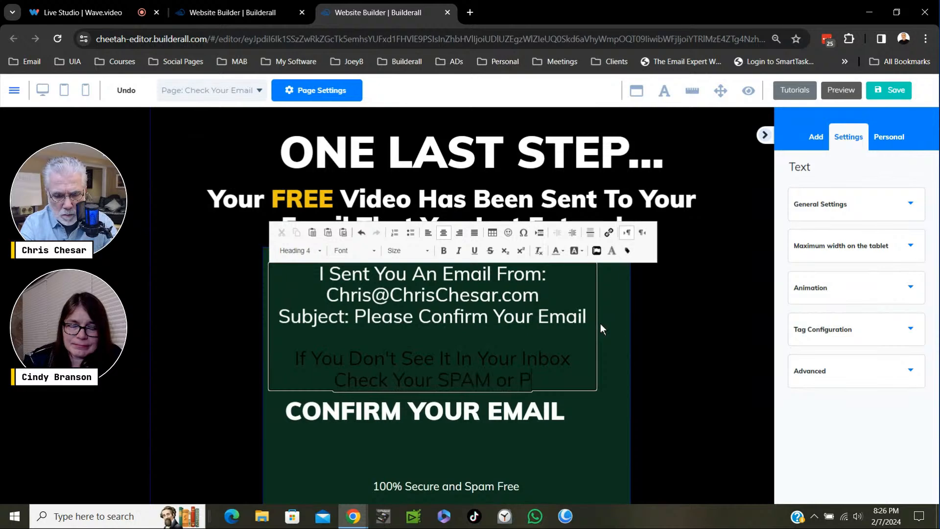
text(romotio)
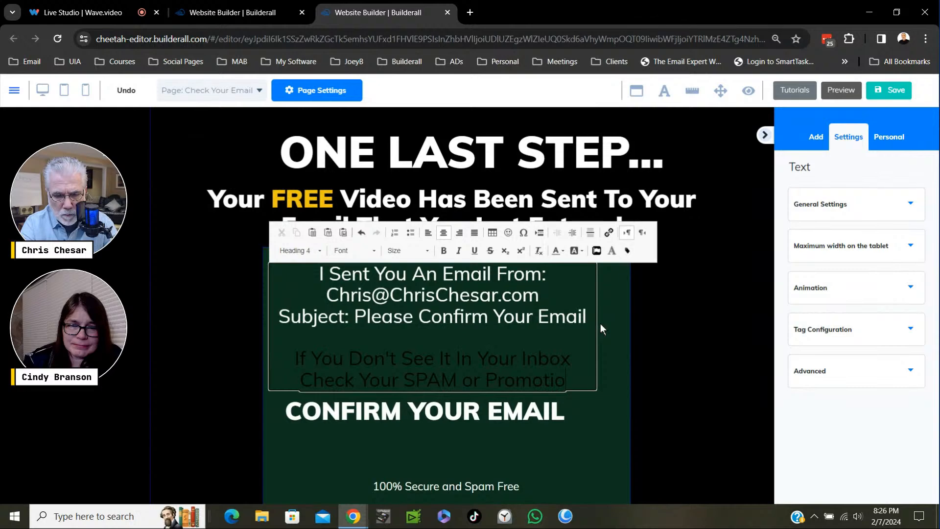
text(ns F)
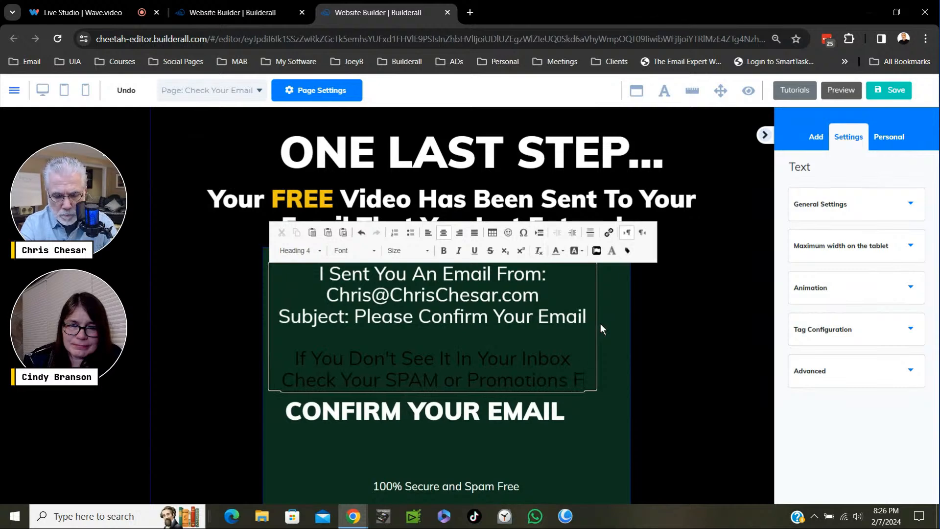
text(olders)
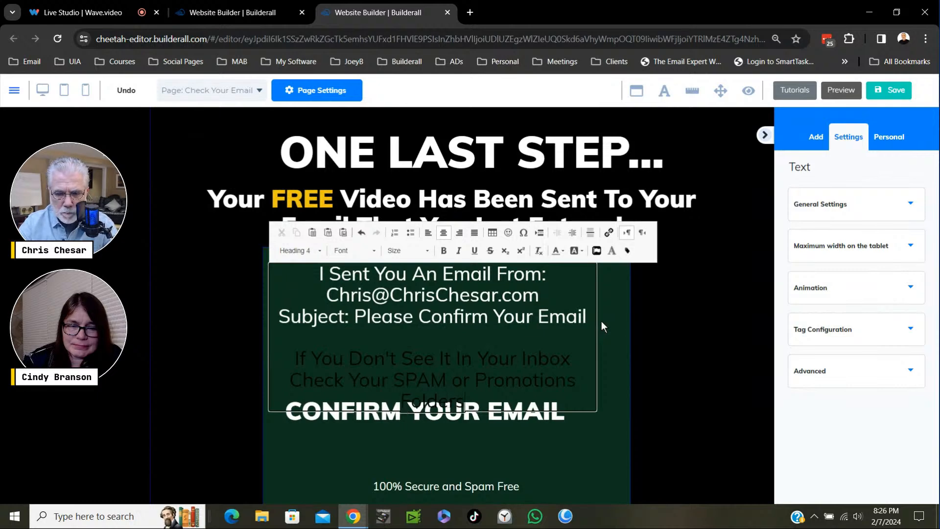
- Set the text colour of all the email instructions to white and finish editing the text
click(487, 380)
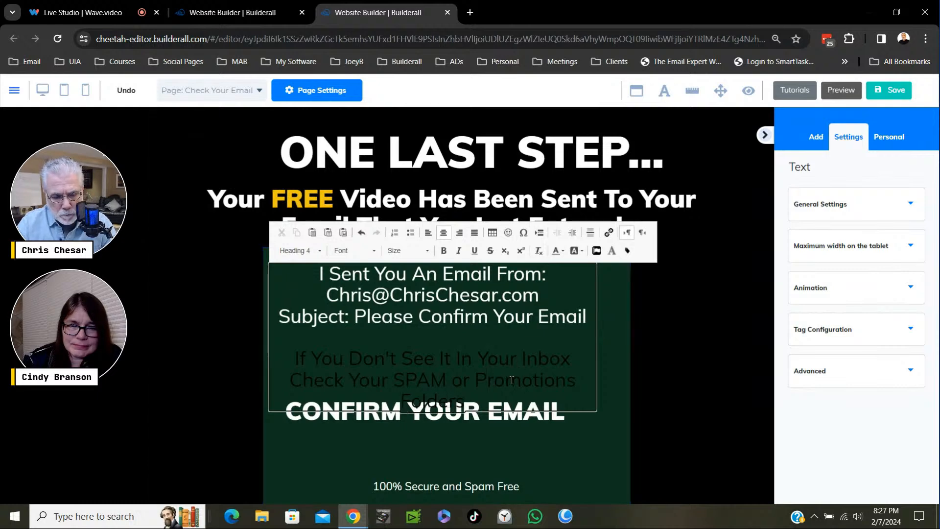
key(ctrl+a)
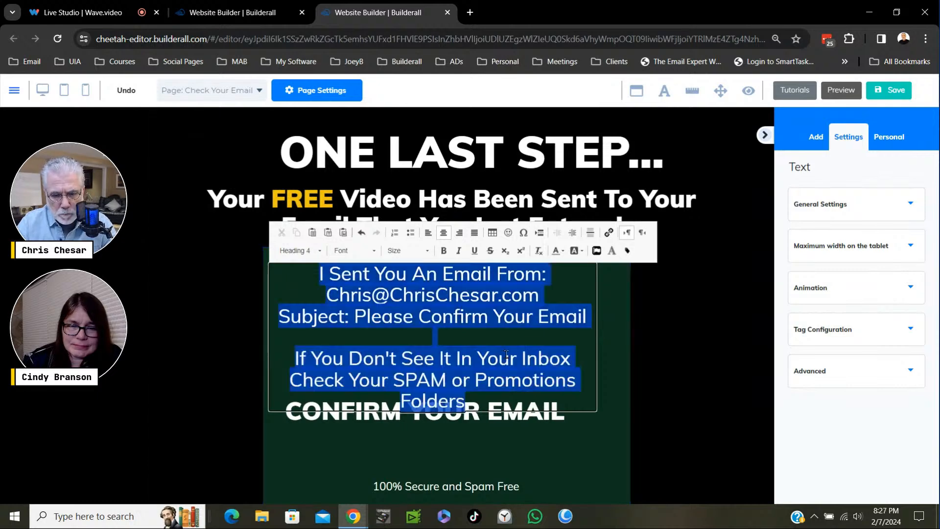
click(560, 251)
click(628, 316)
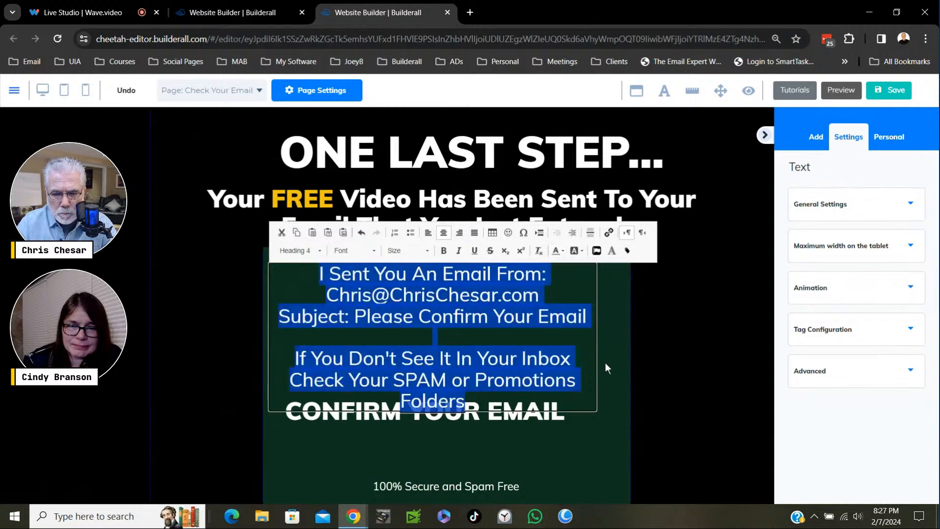
click(605, 347)
click(611, 365)
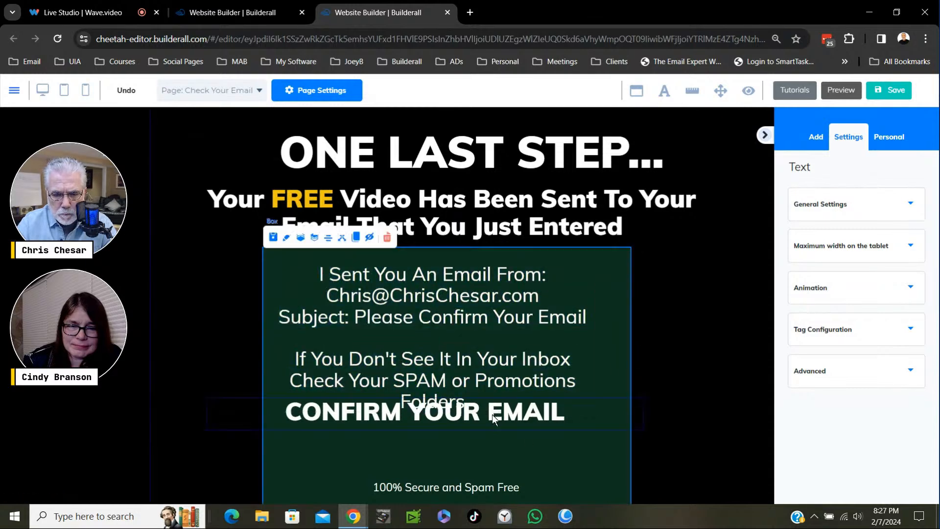
- Move "CONFIRM YOUR EMAIL" down clear of the instructions, and widen the instructions so the SPAM or Promotions sentence fits on one line
drag(505, 416, 505, 447)
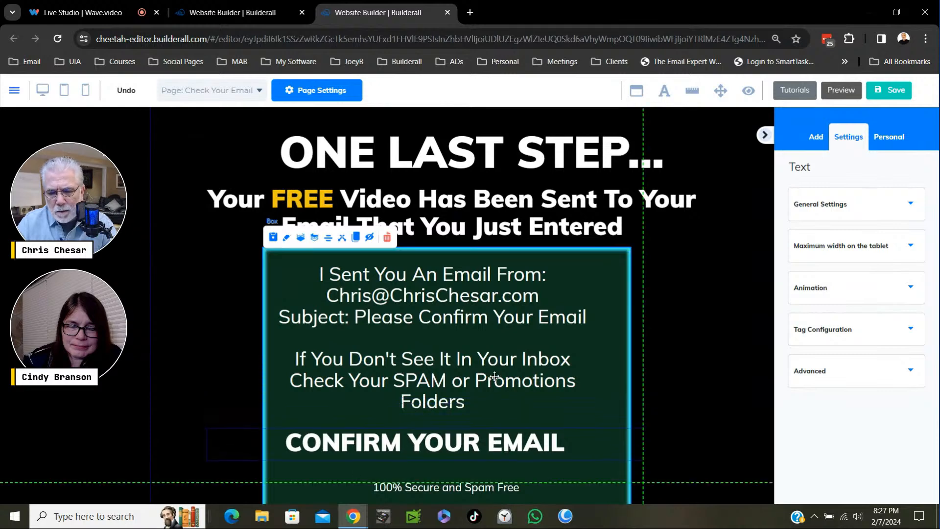
click(582, 401)
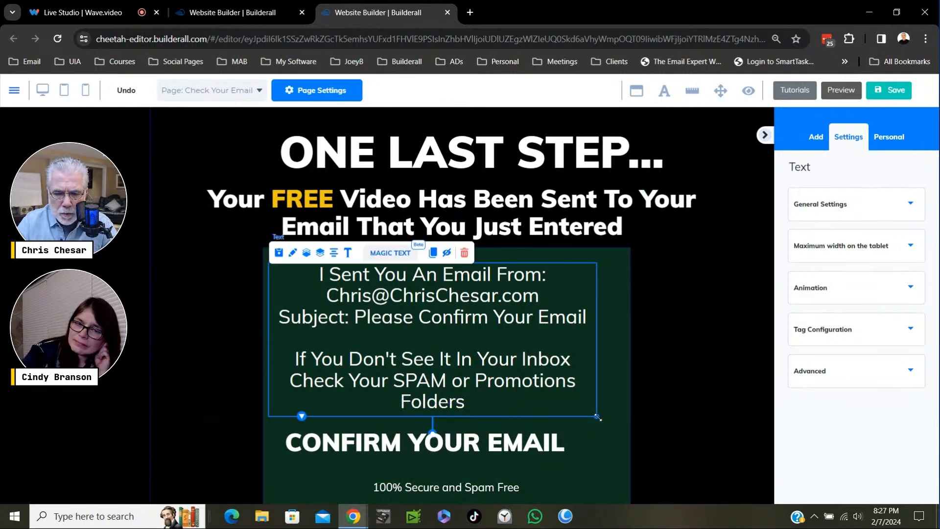
drag(597, 417, 644, 410)
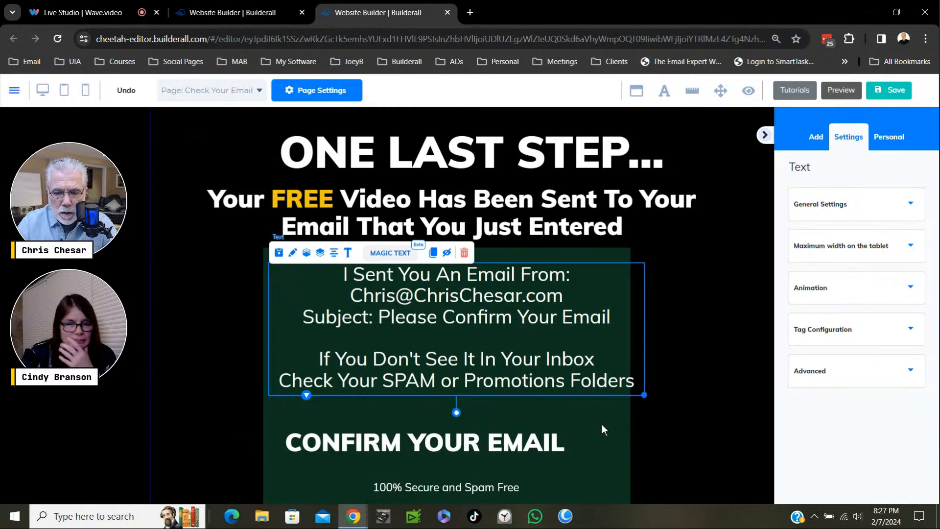
- Centre the email instructions within the green box, and place "CONFIRM YOUR EMAIL" centred closely beneath them
click(547, 322)
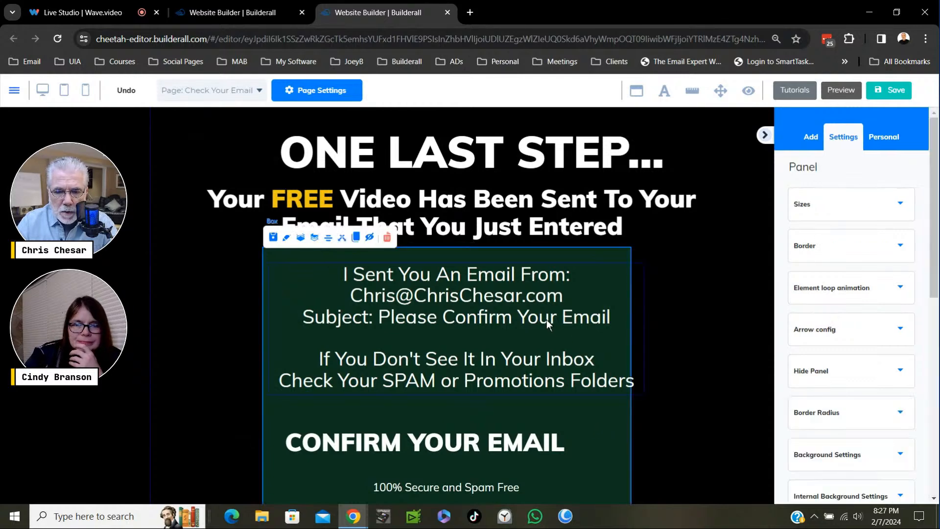
mouse_move(546, 319)
mouse_down()
mouse_move(538, 313)
mouse_move(537, 329)
mouse_move(512, 316)
mouse_move(543, 321)
mouse_up()
drag(433, 447, 513, 421)
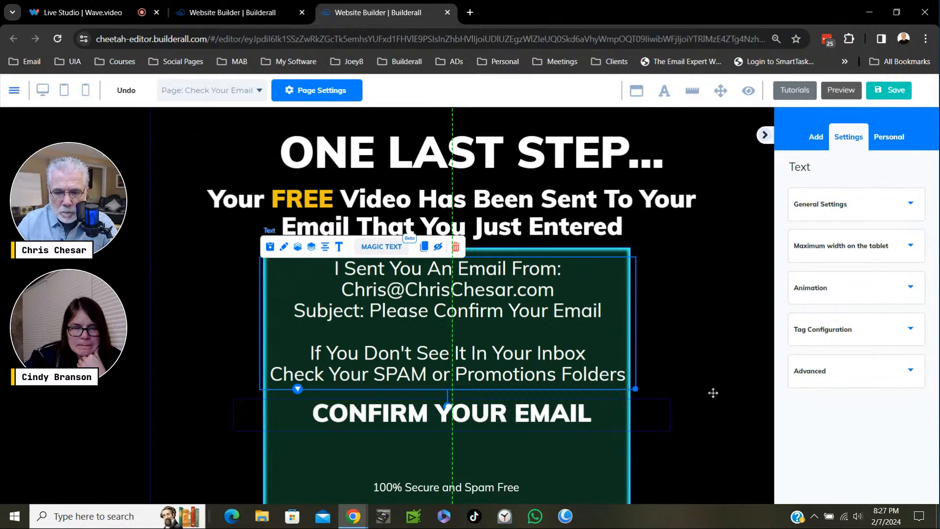
- Duplicate the "CONFIRM YOUR EMAIL" line and place the copy directly beneath the original in the green box
scroll(722, 257, down, 3)
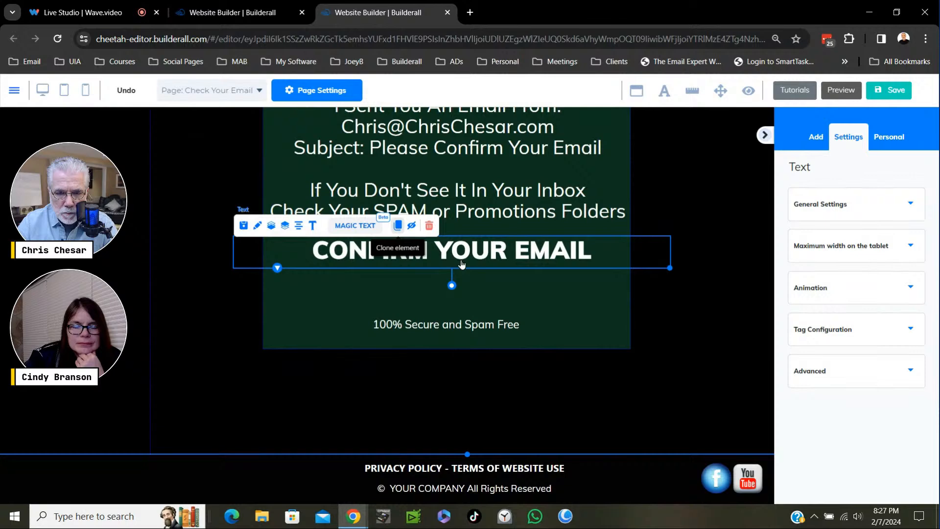
mouse_move(461, 260)
mouse_down()
mouse_move(448, 286)
mouse_move(431, 293)
mouse_up()
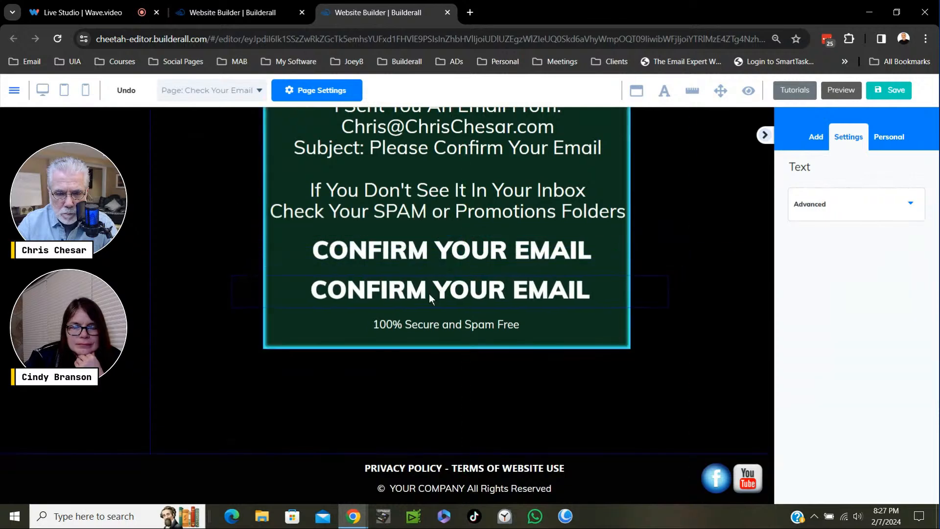
click(429, 293)
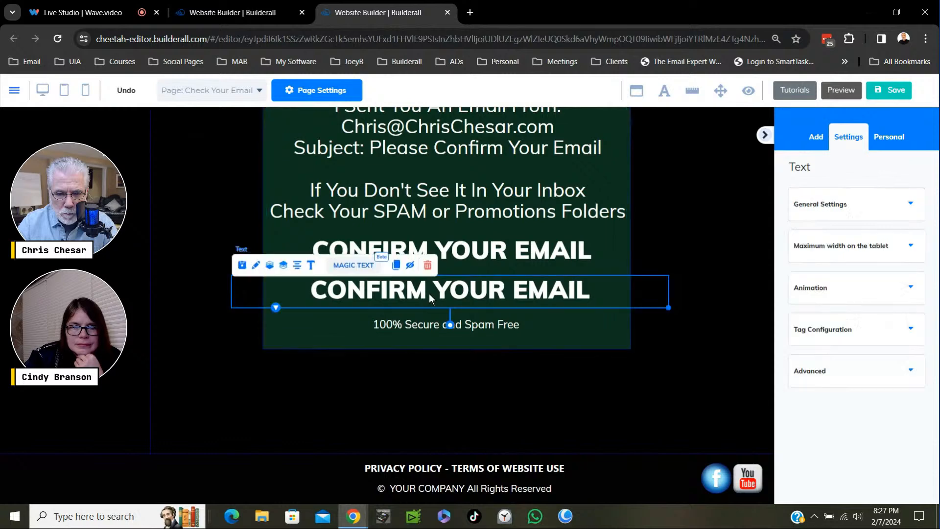
- Replace the text of the lower "CONFIRM YOUR EMAIL" line with "WATCH YOUR FREE VIDEO"
click(429, 291)
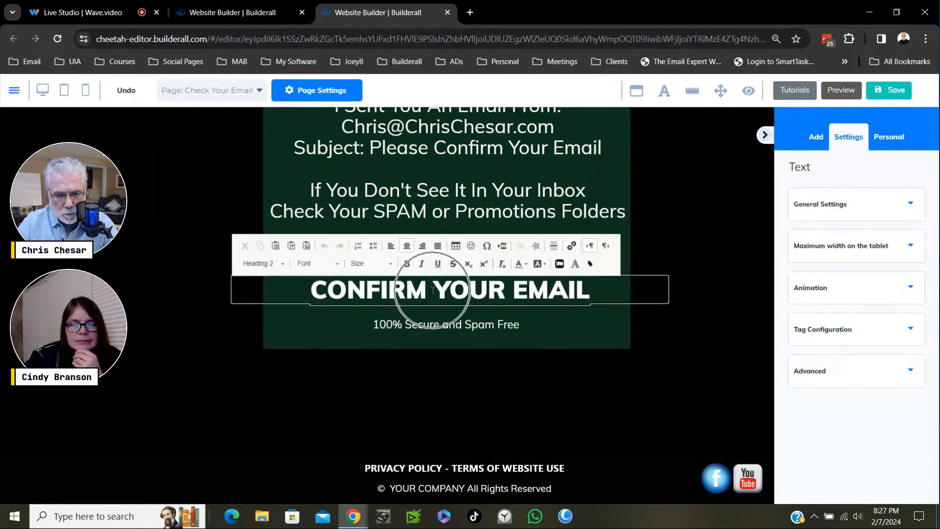
text(W)
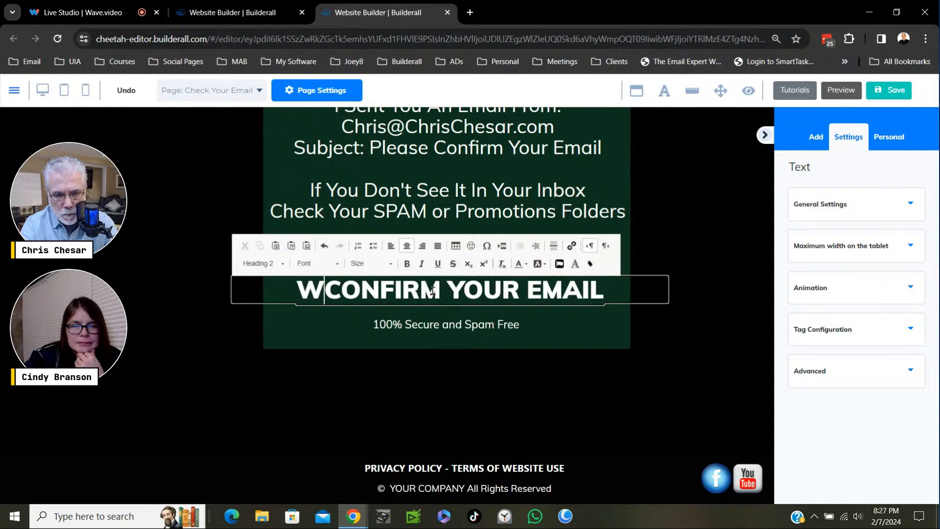
text(ATC)
text(H YOUR)
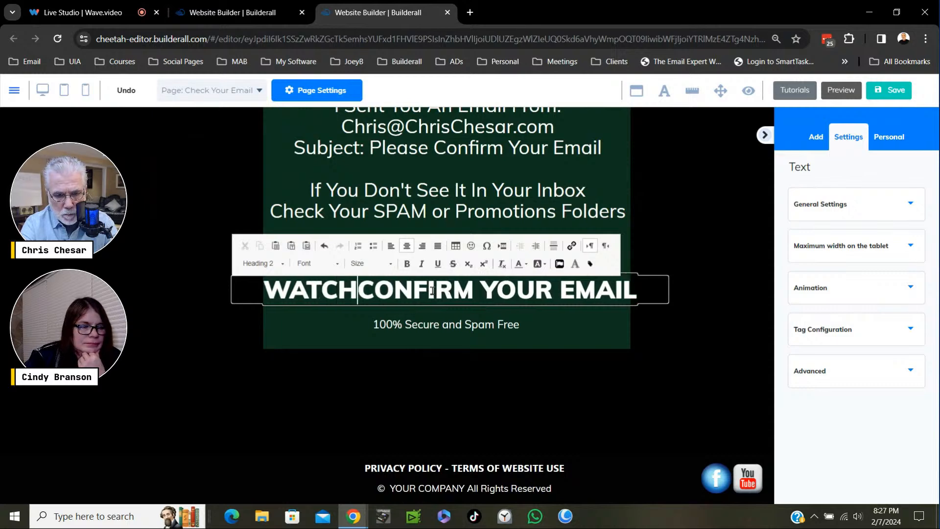
text( FREE )
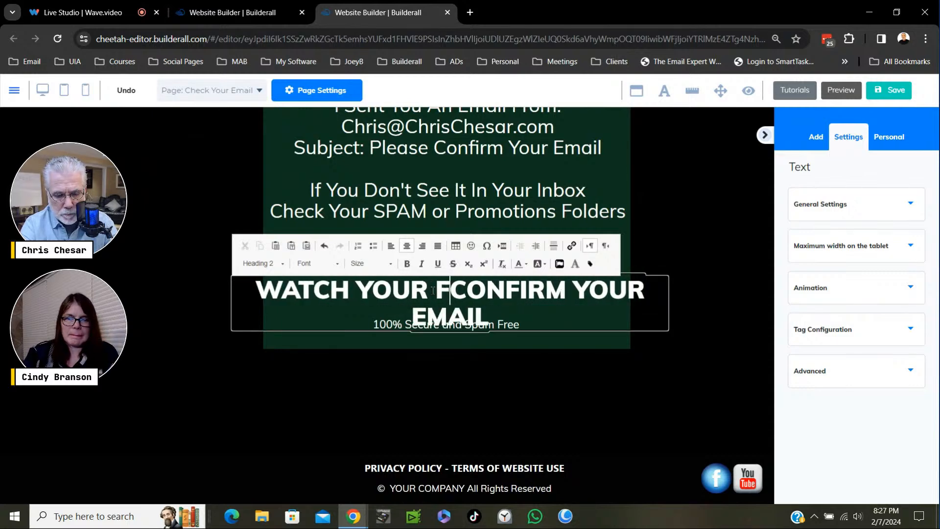
text(VIDEO)
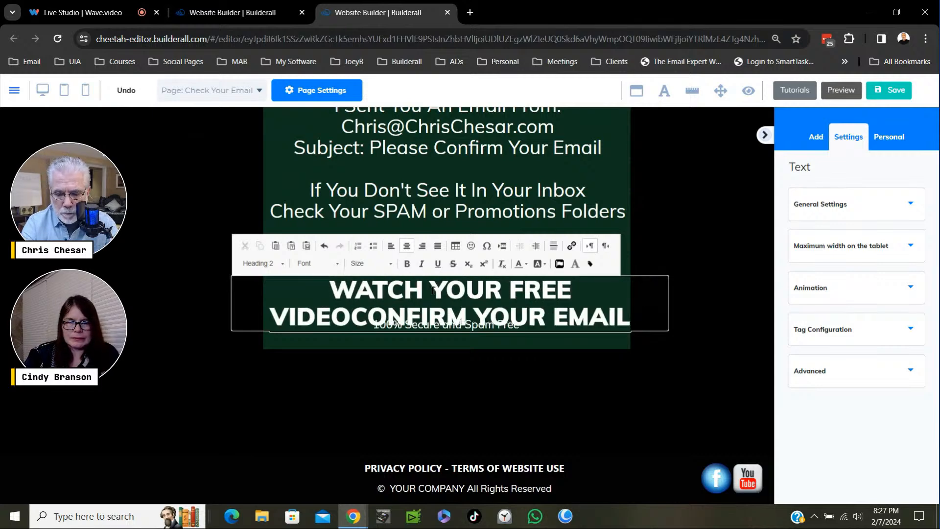
key(Delete)
key(Delete)
key(Delete)
key(Delete)
key(Delete)
key(Delete)
key(Delete)
key(Delete)
key(Delete)
key(Delete)
key(Delete)
key(Delete)
key(Delete)
key(Delete)
key(Delete)
key(Delete)
key(Delete)
key(Delete)
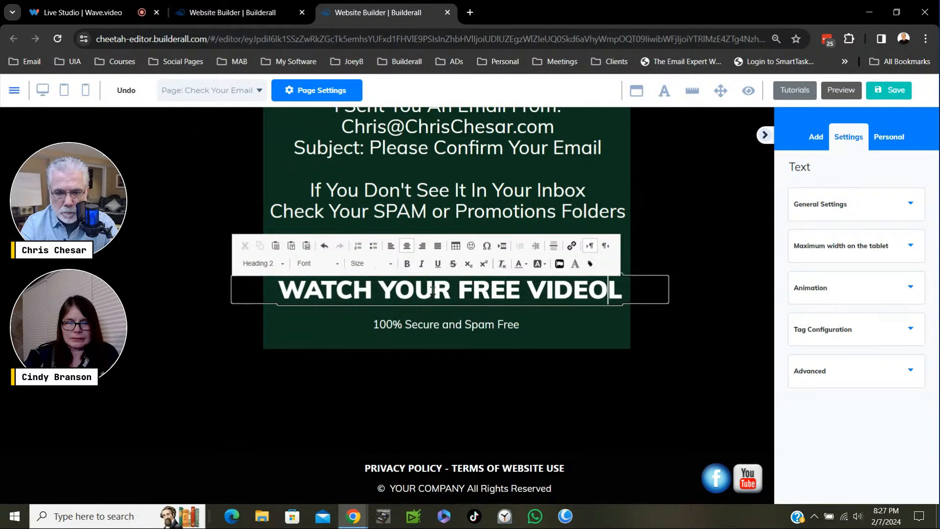
- Delete the "100% Secure and Spam Free" text from the green box
click(496, 331)
click(473, 329)
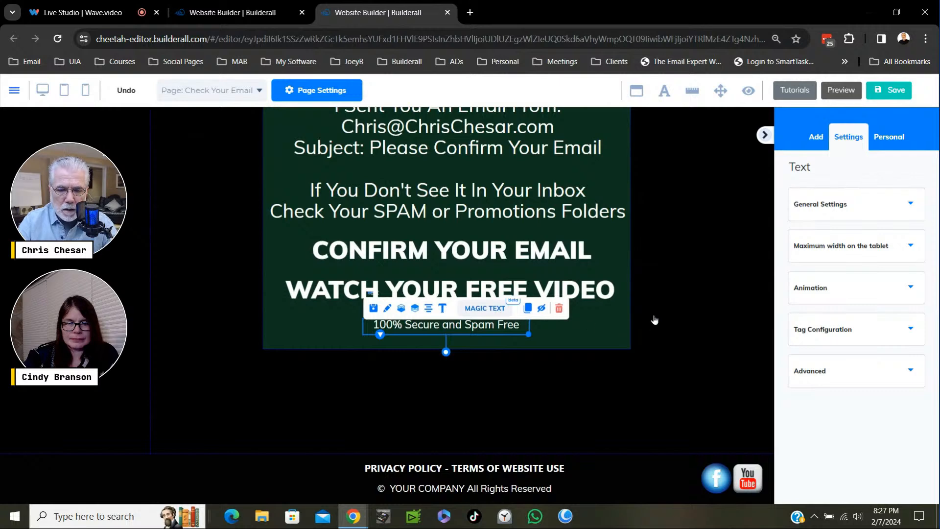
key(Delete)
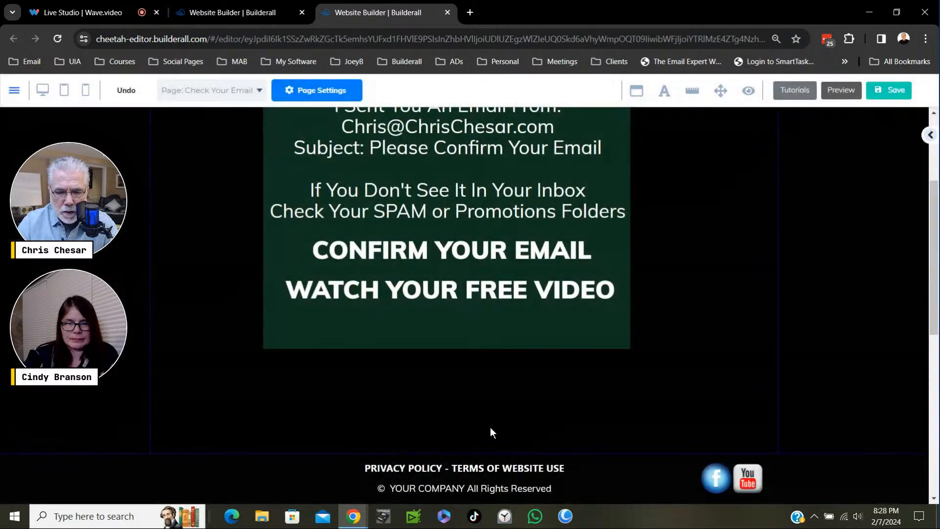
- Delete the footer panel containing the privacy policy links, social icons and disclaimer text
scroll(344, 424, down, 8)
scroll(244, 282, up, 3)
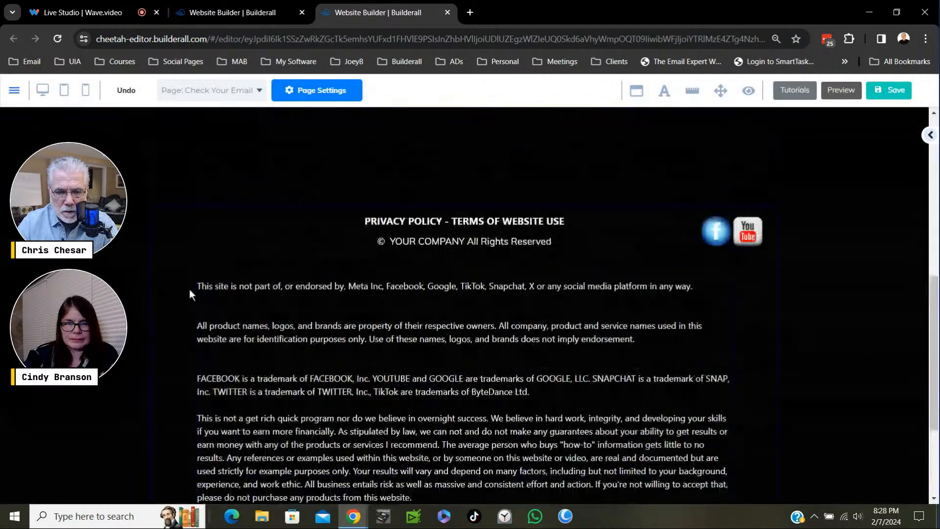
mouse_move(146, 271)
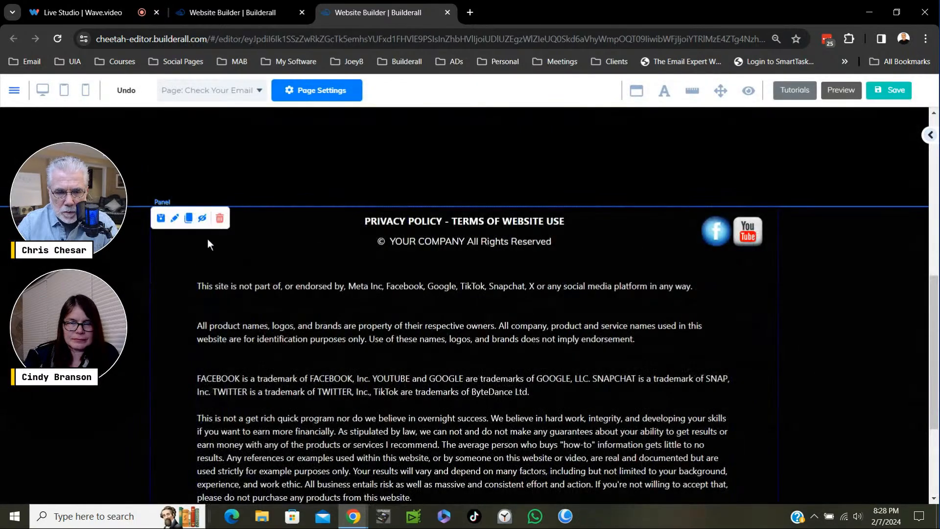
click(220, 219)
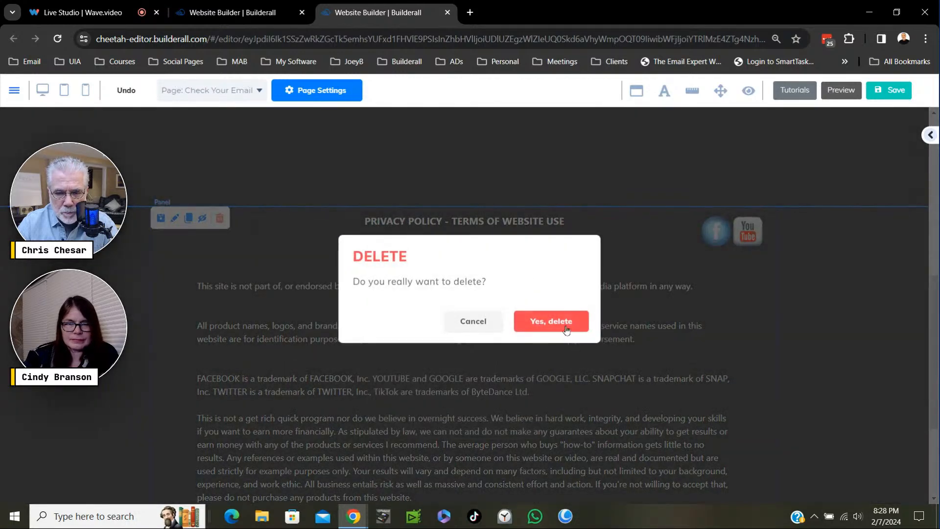
click(583, 327)
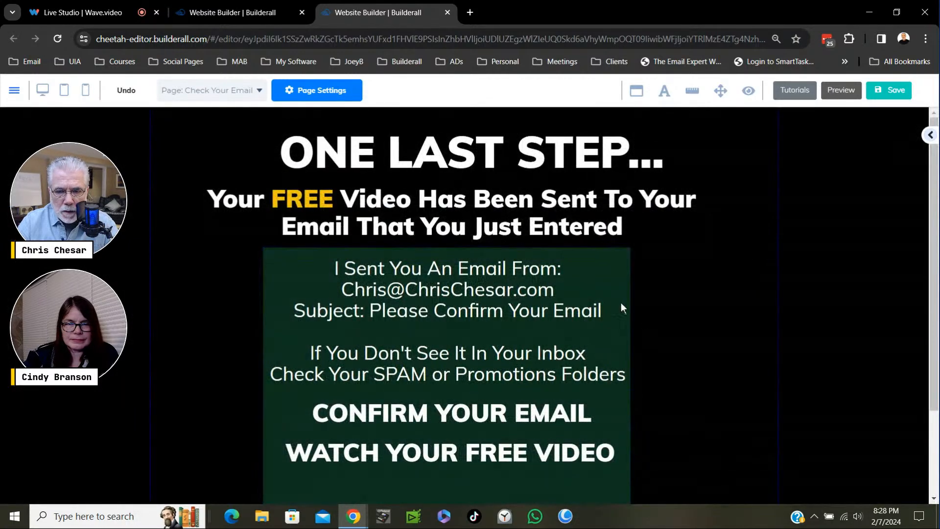
- Centre the email instructions, "CONFIRM YOUR EMAIL" and "WATCH YOUR FREE VIDEO" within the green box
click(492, 292)
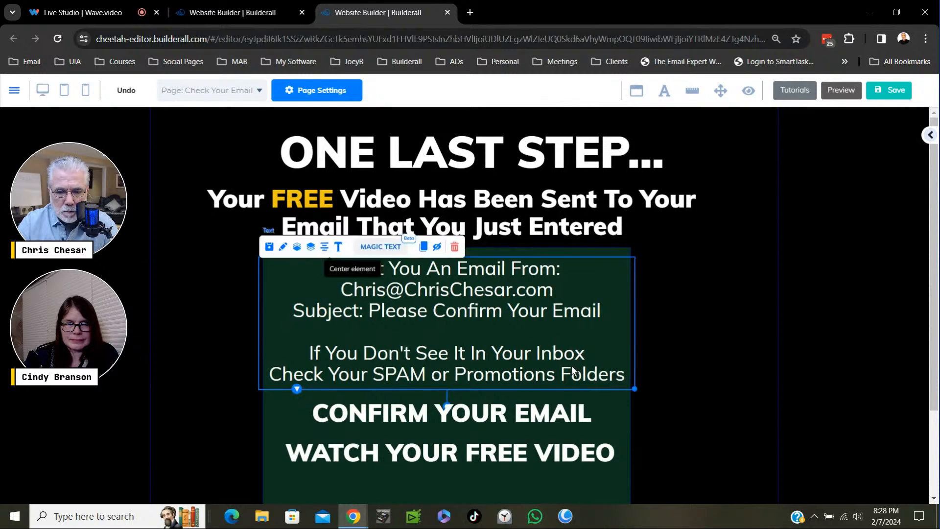
click(431, 416)
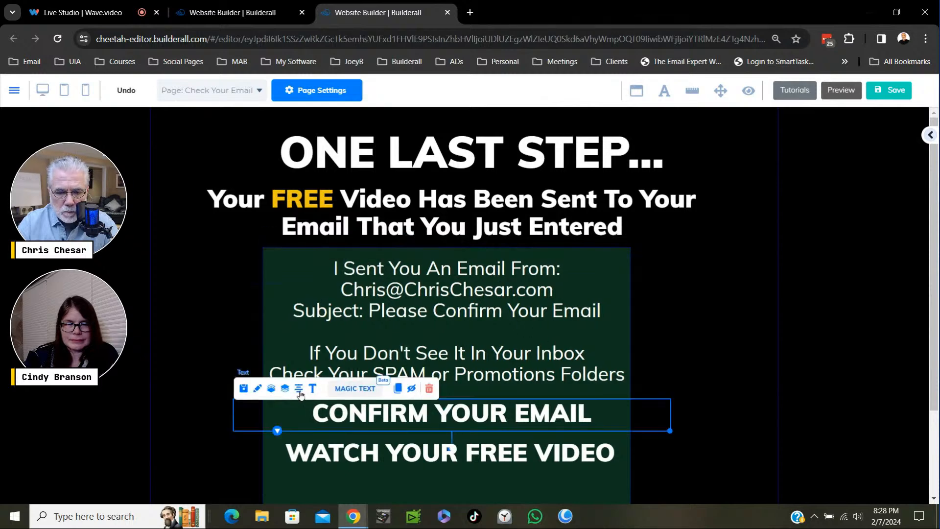
click(395, 443)
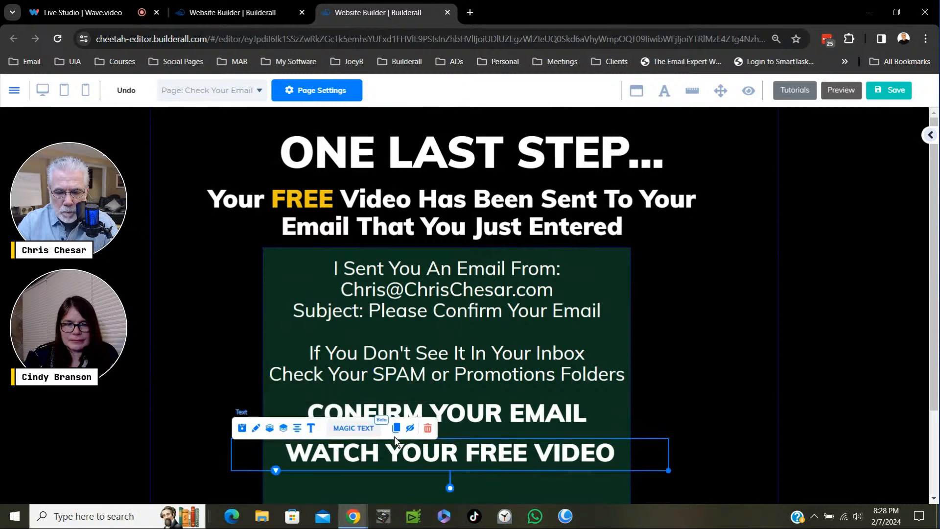
click(649, 316)
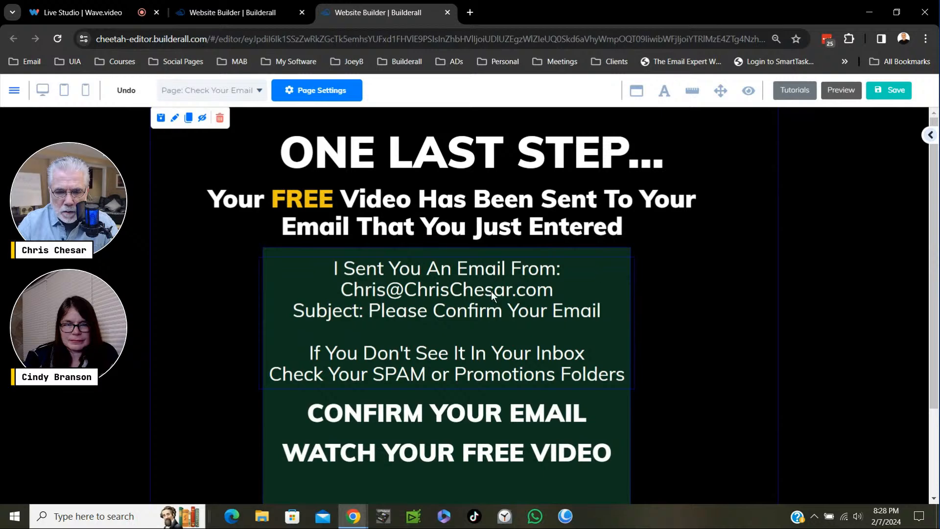
- Move the green box down slightly from the subheadline and centre it on the page
click(284, 252)
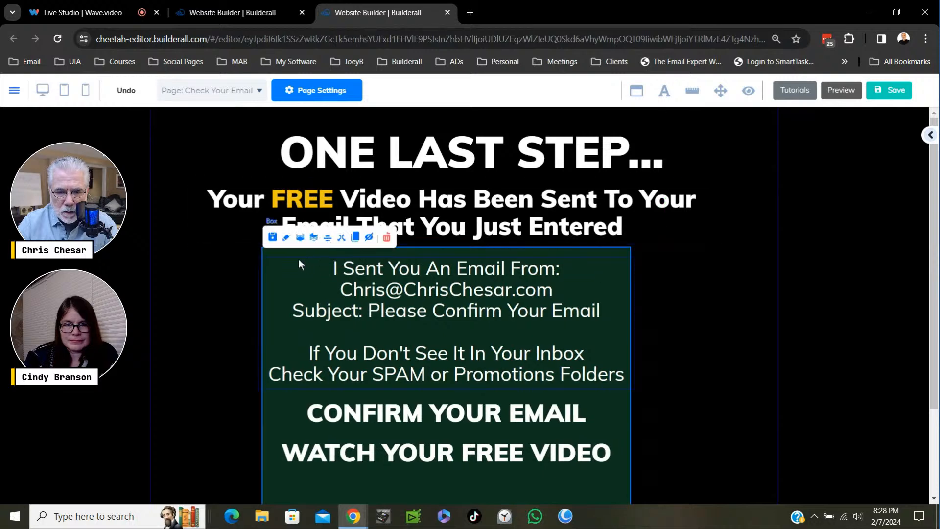
drag(282, 254, 281, 261)
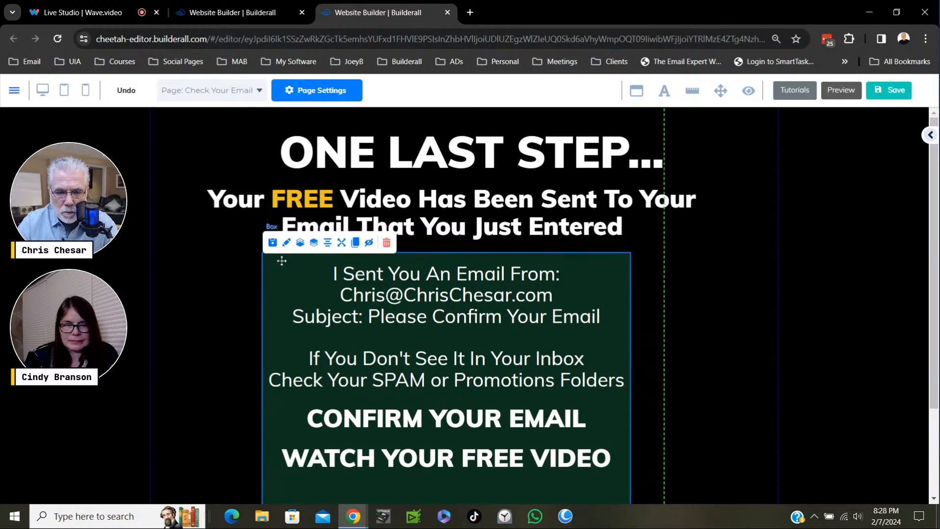
click(327, 248)
click(702, 315)
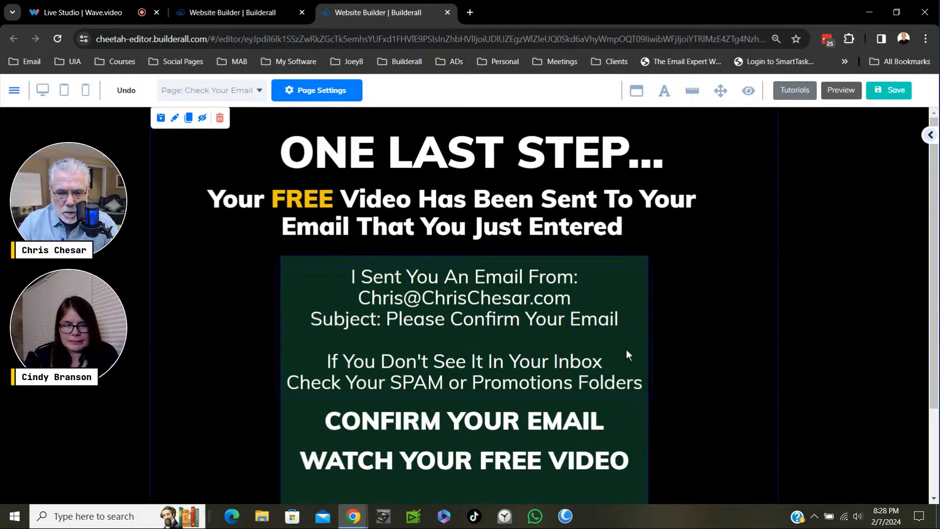
- Number the two call-to-action lines as "1: CONFIRM YOUR EMAIL" and "2: WATCH YOUR FREE VIDEO"
scroll(718, 364, down, 2)
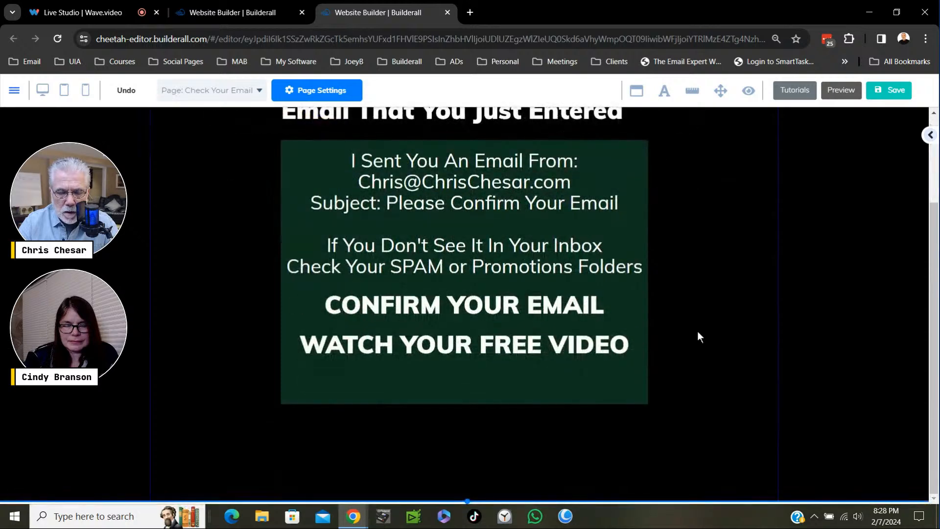
click(341, 310)
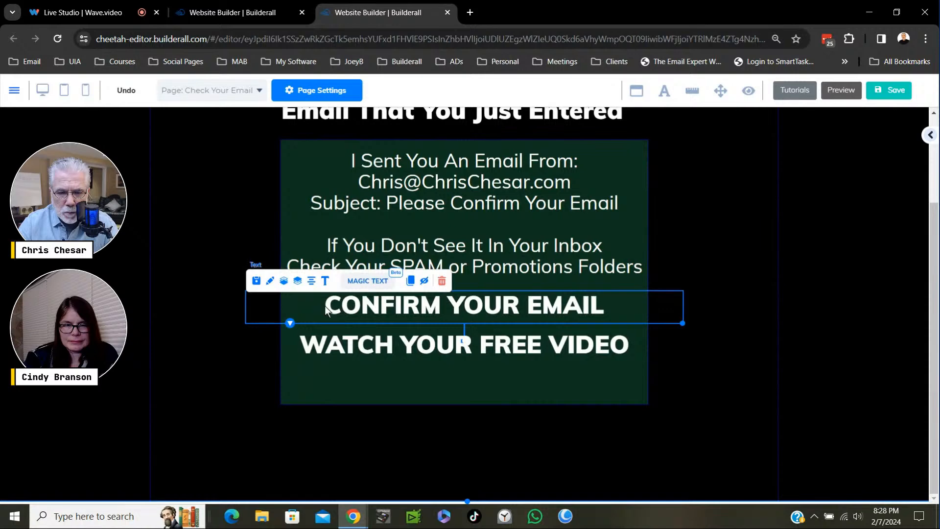
click(325, 304)
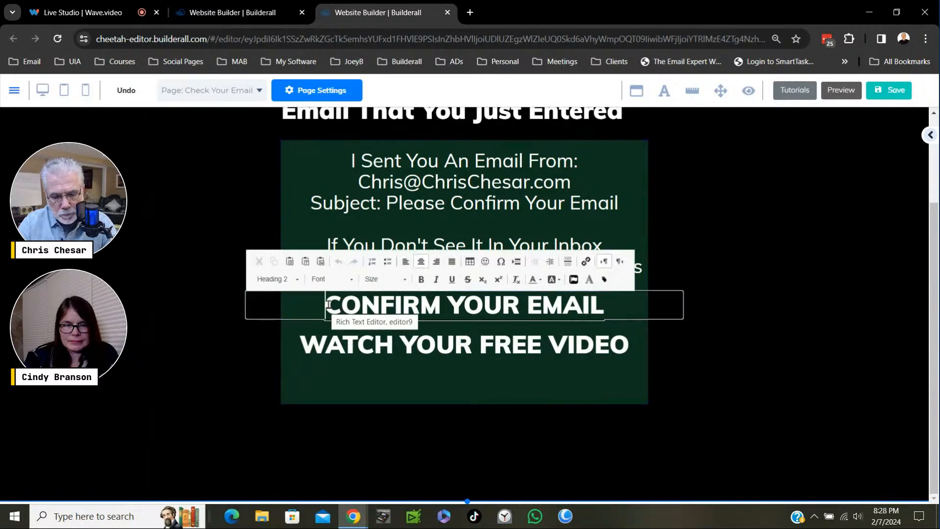
text(1:)
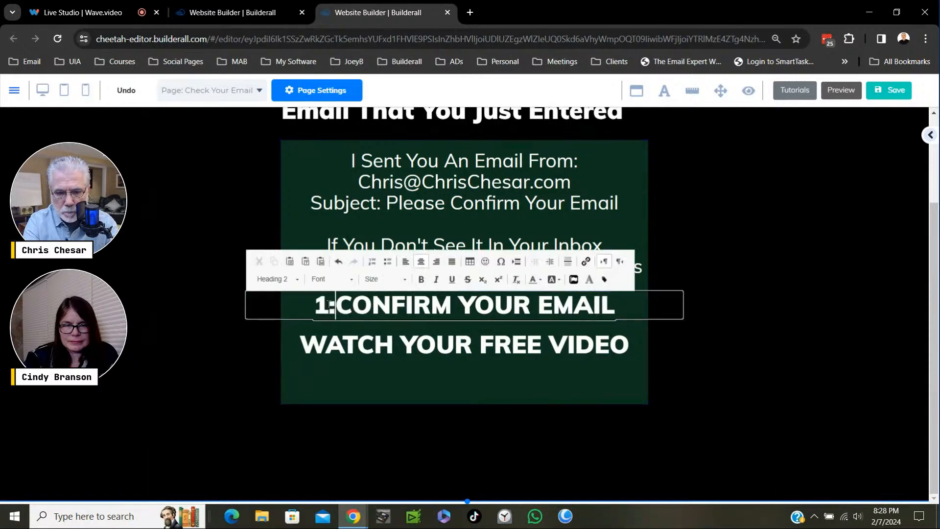
click(304, 349)
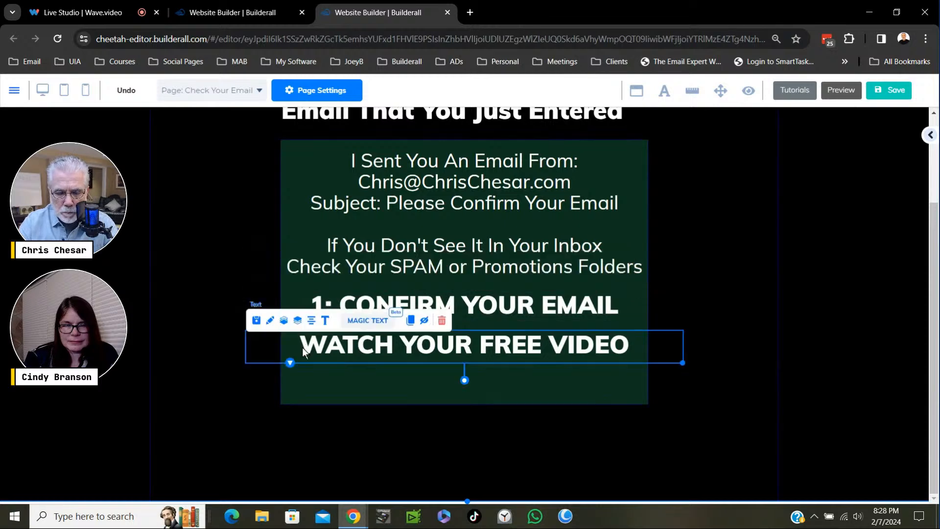
click(302, 348)
text(2:)
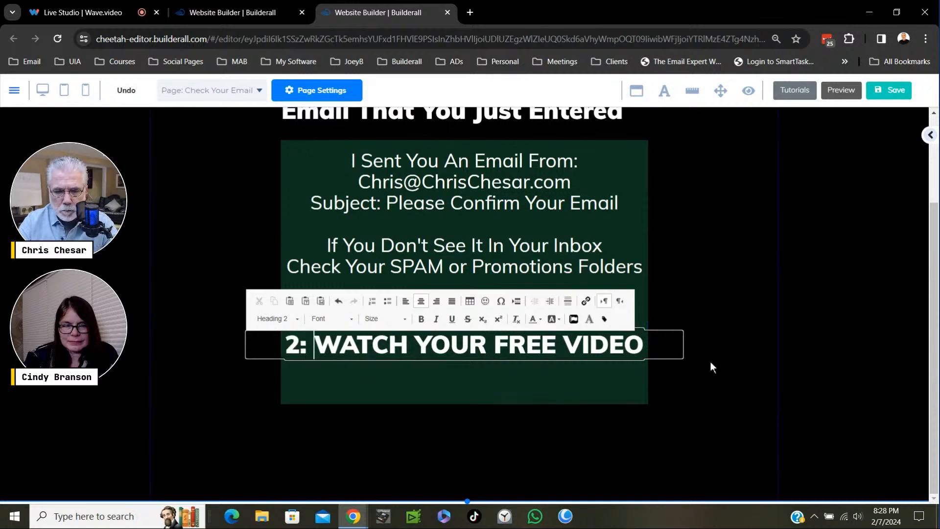
click(737, 357)
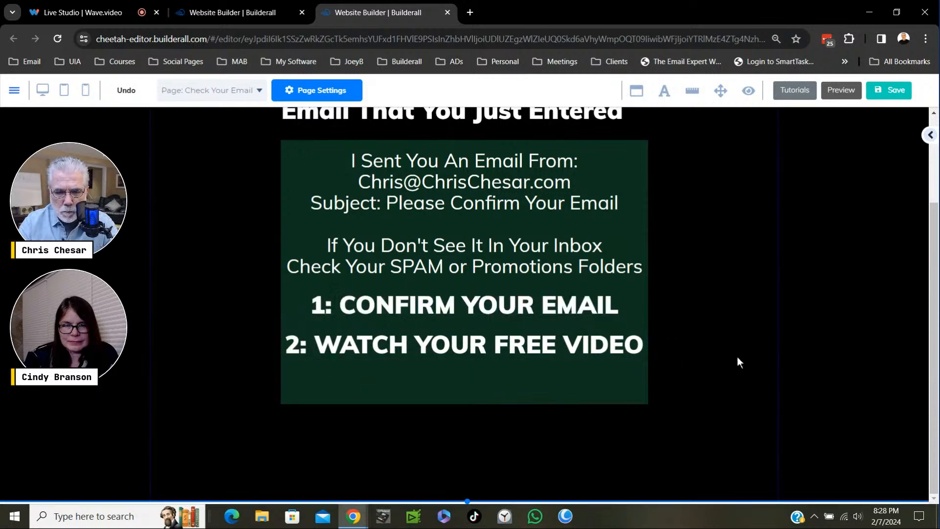
- Widen the green box slightly, and recentre the email instructions and both numbered lines within it
click(622, 393)
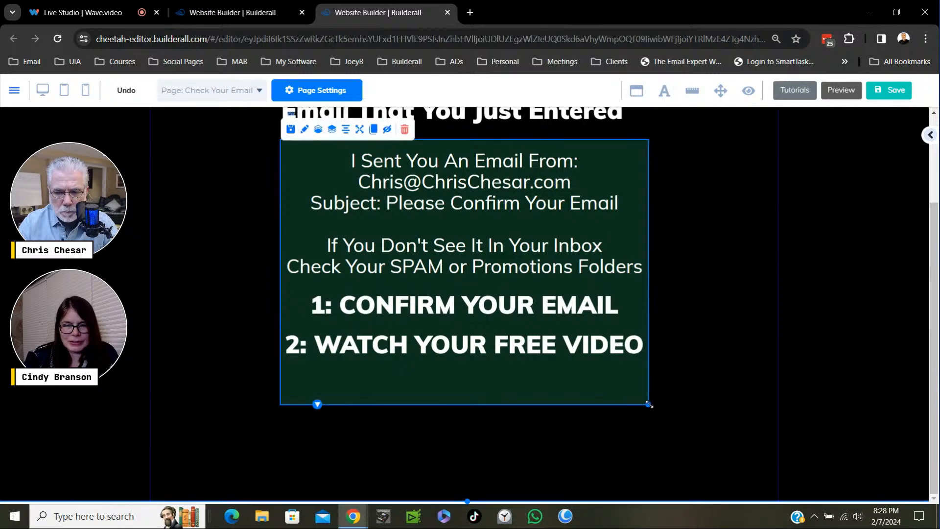
drag(650, 405, 664, 402)
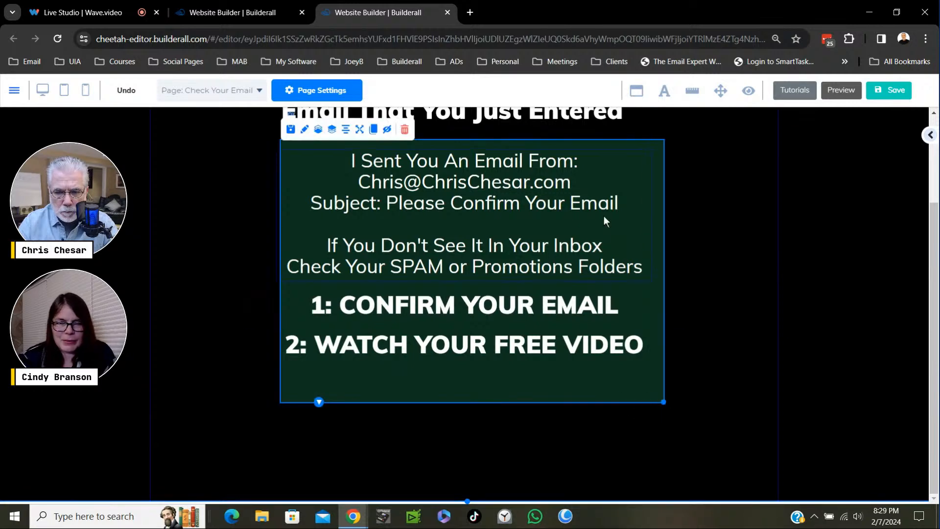
click(480, 195)
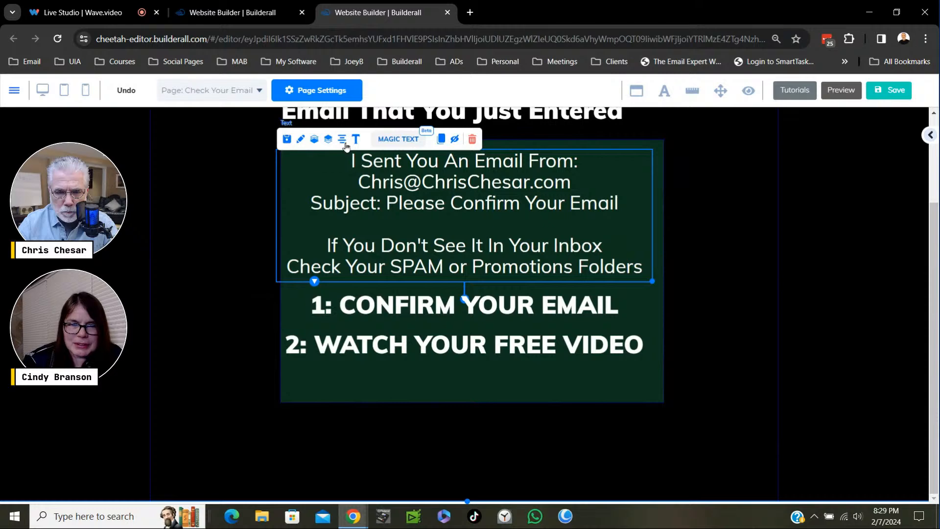
click(343, 142)
click(386, 310)
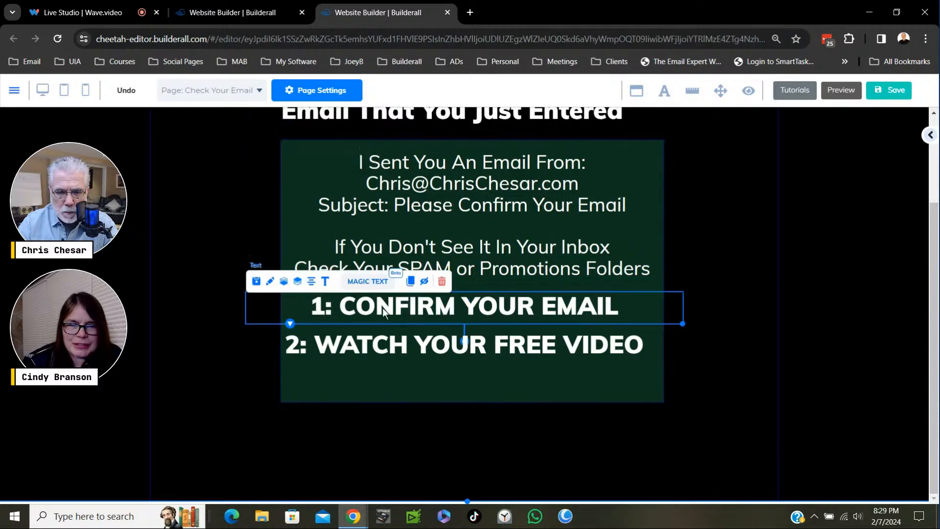
click(314, 287)
click(404, 354)
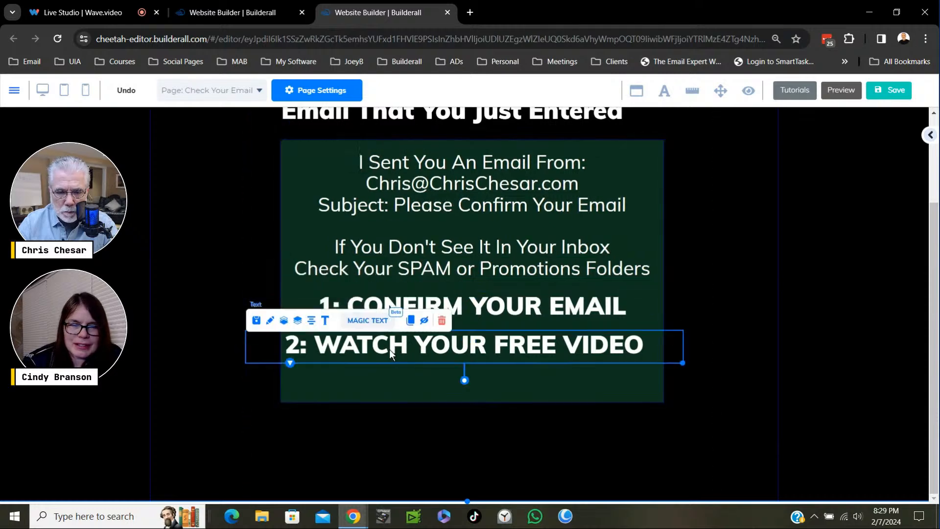
click(317, 320)
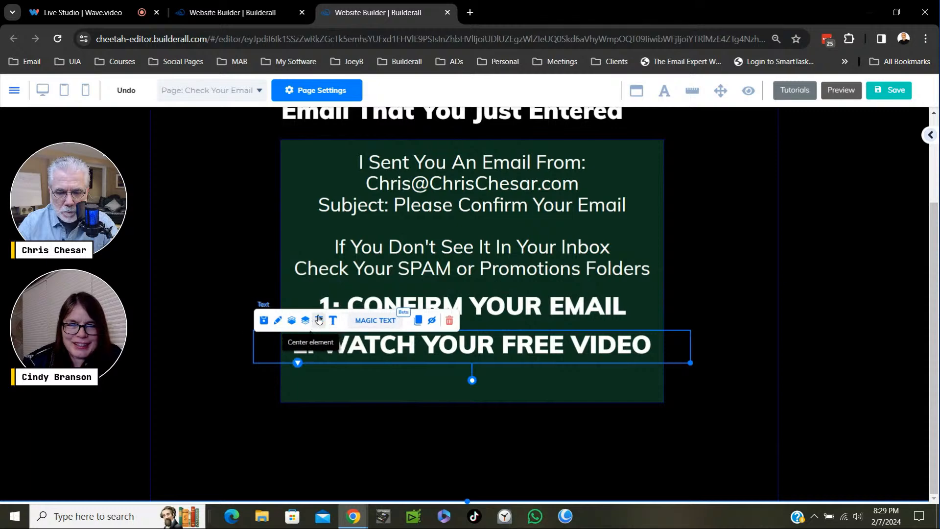
- Centre the green box with its text on the page and save the Check Your Email page
click(286, 145)
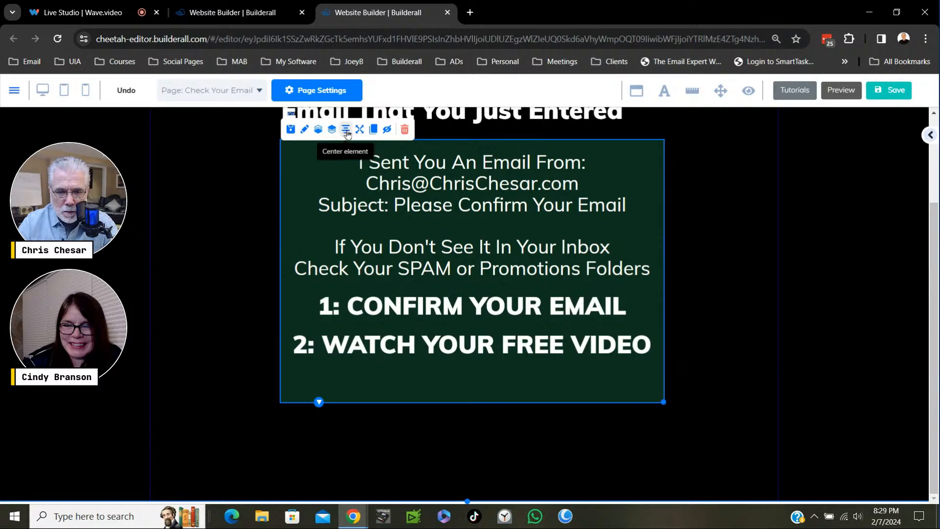
click(346, 131)
click(736, 257)
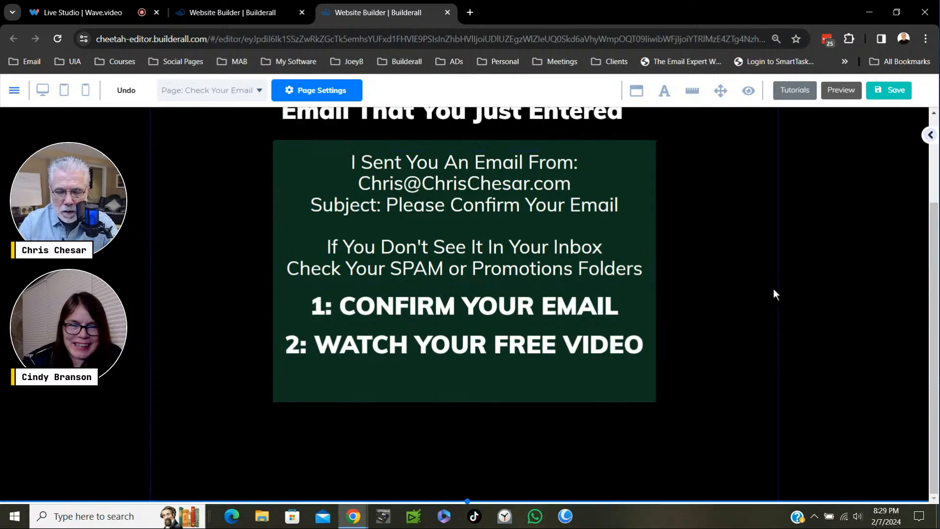
click(889, 90)
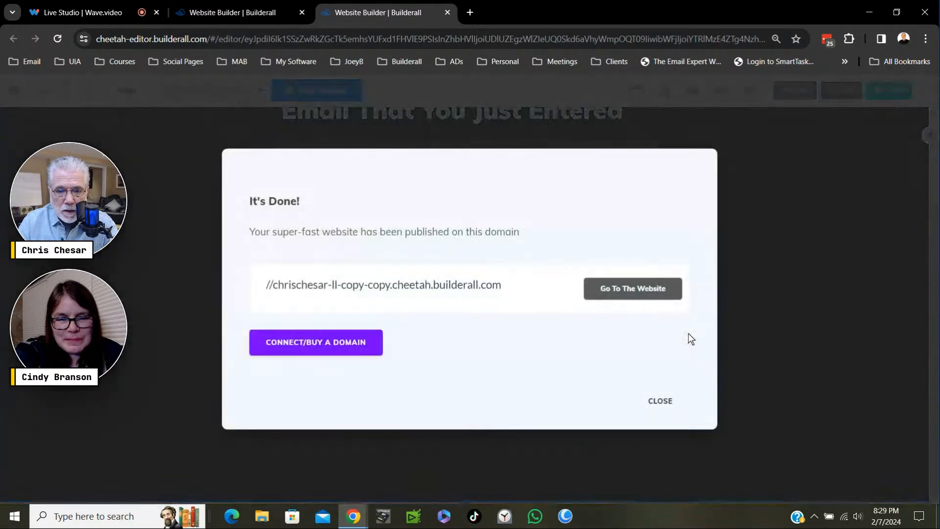
click(660, 400)
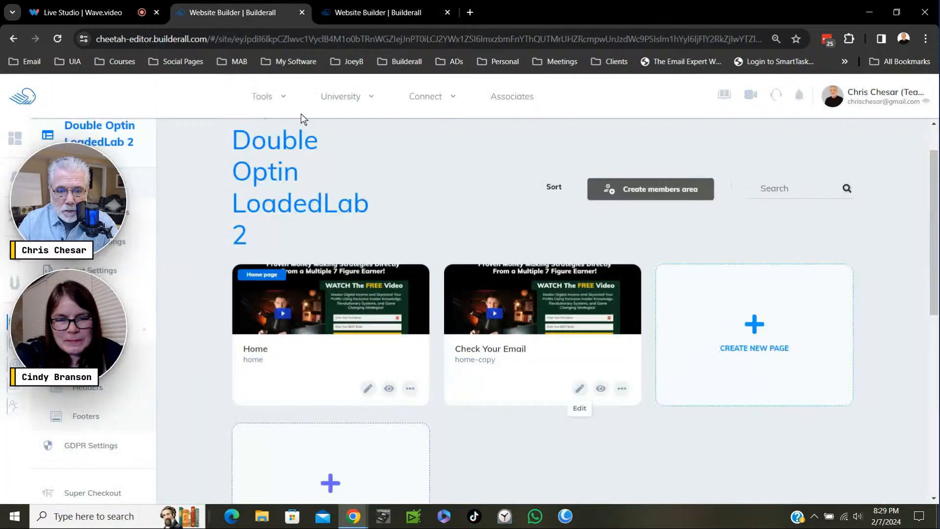
click(270, 12)
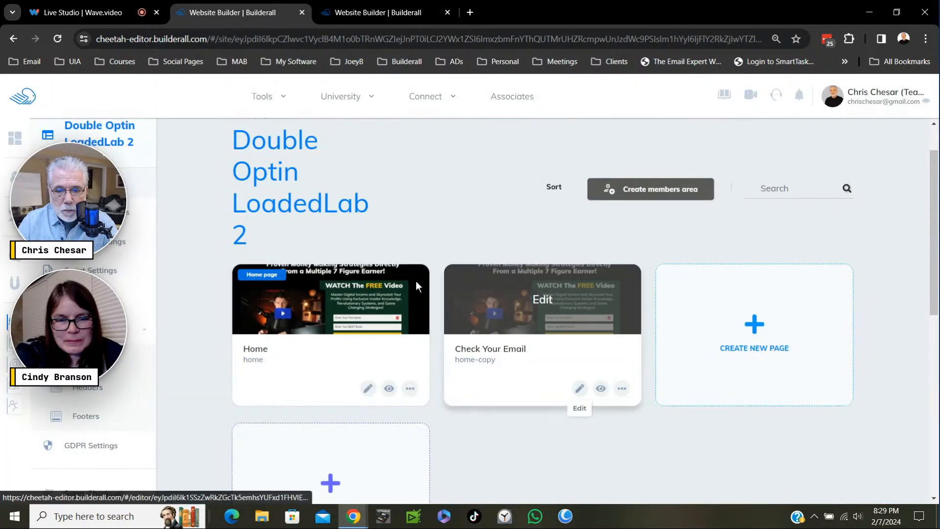
click(372, 324)
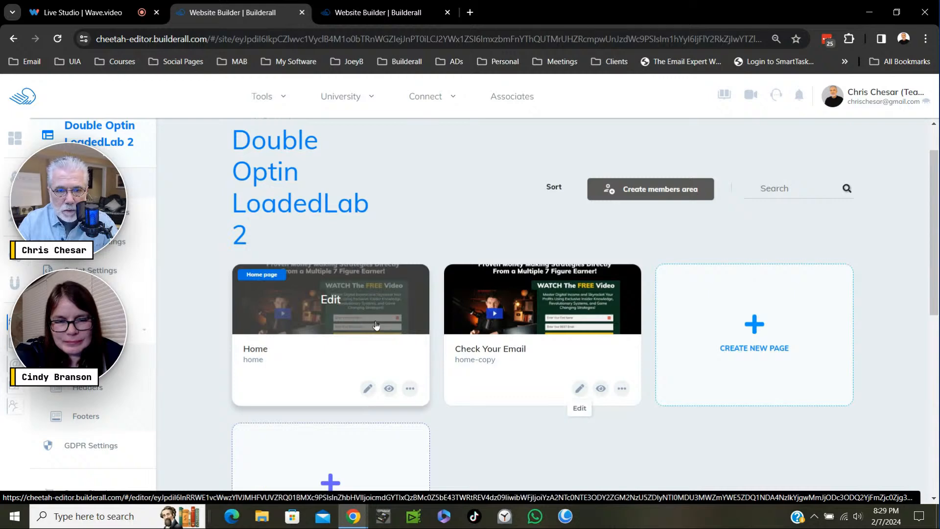
click(373, 12)
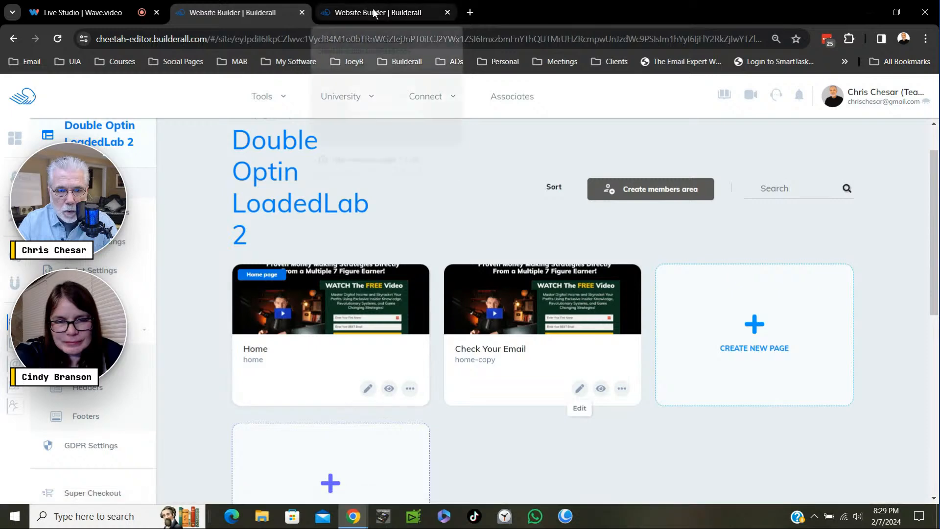
- Go back to the Double Optin LoadedLab 2 site overview and open MailingBoss in a separate browser tab
click(254, 13)
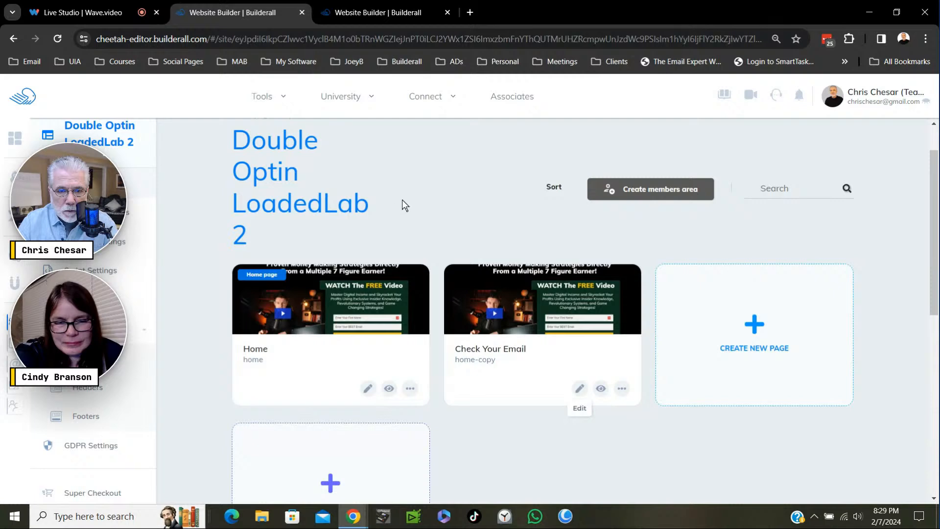
click(282, 104)
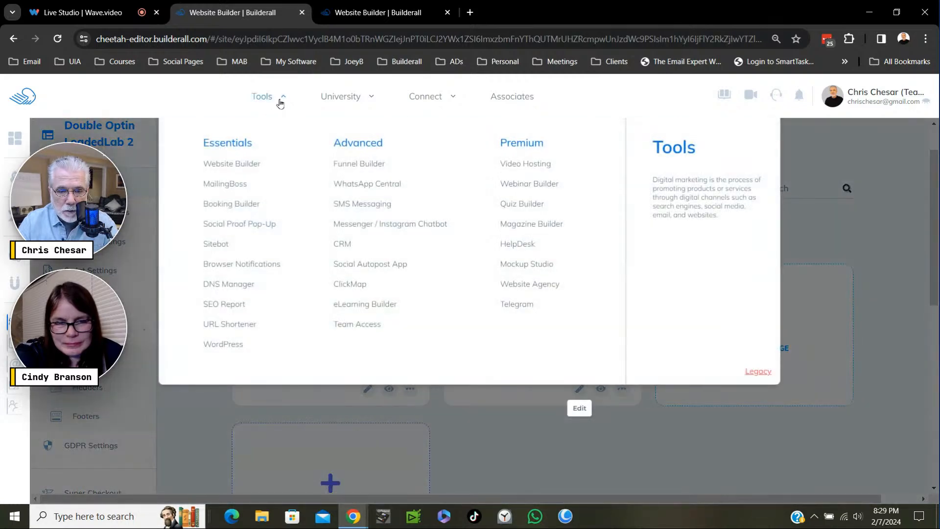
click(253, 184)
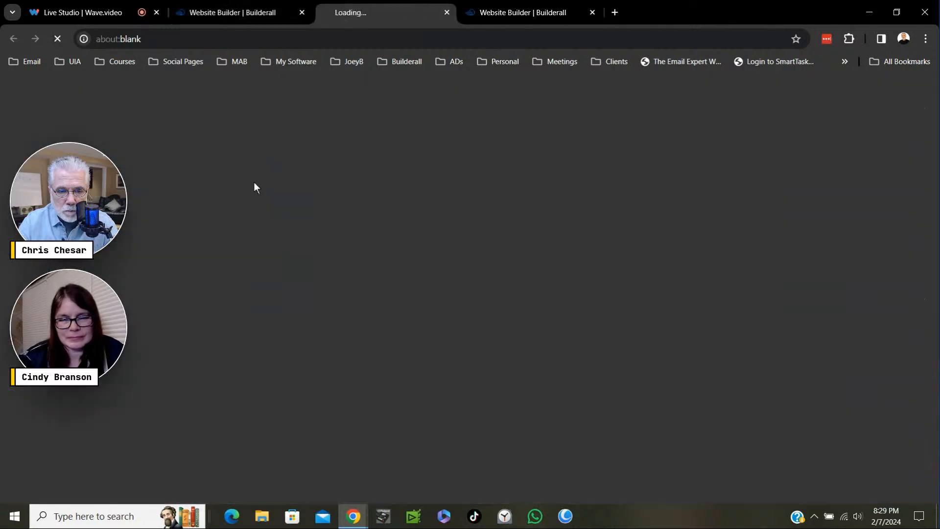
click(274, 11)
click(291, 99)
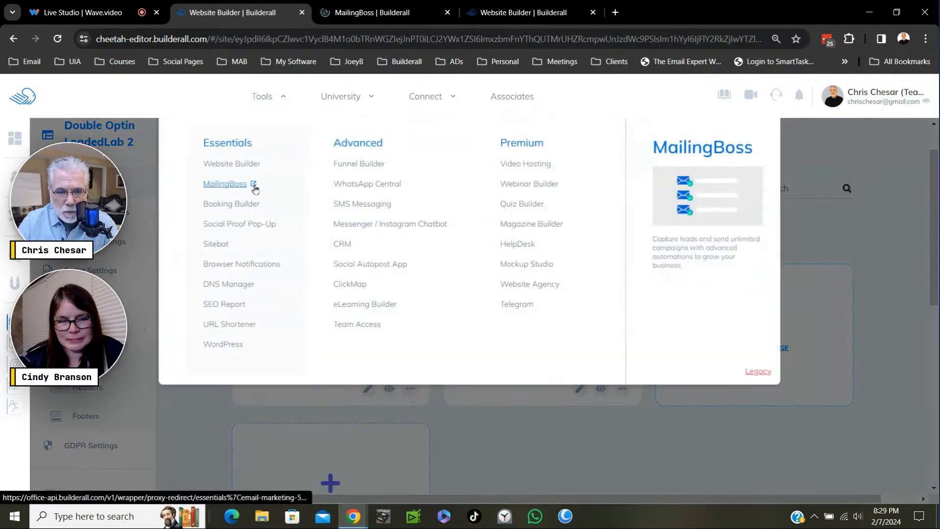
click(256, 189)
key(ctrl)
key(ctrl)
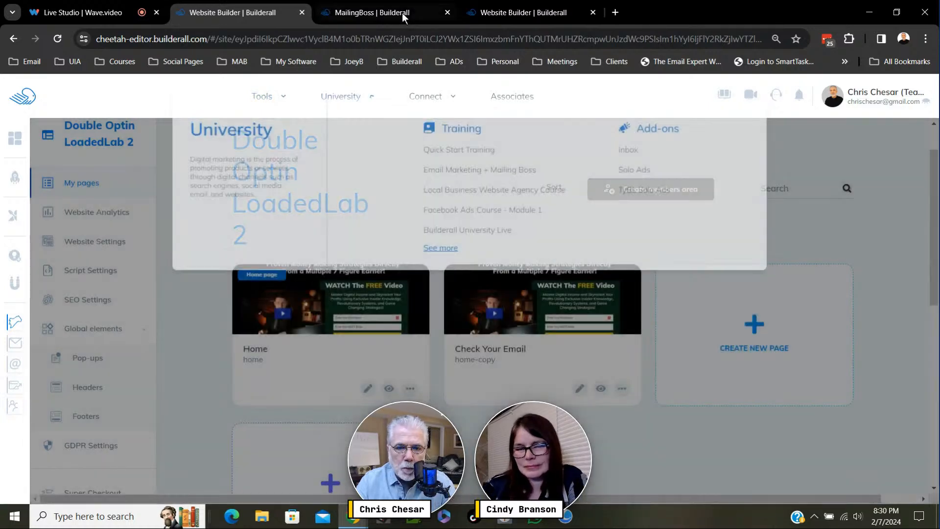
click(402, 13)
mouse_move(421, 94)
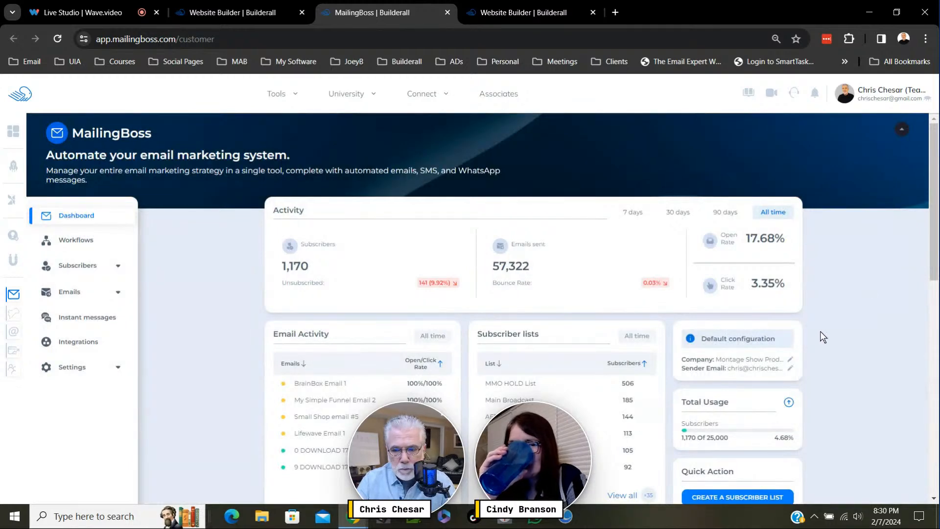
- Open the overview of subscriber lists in MailingBoss
click(117, 268)
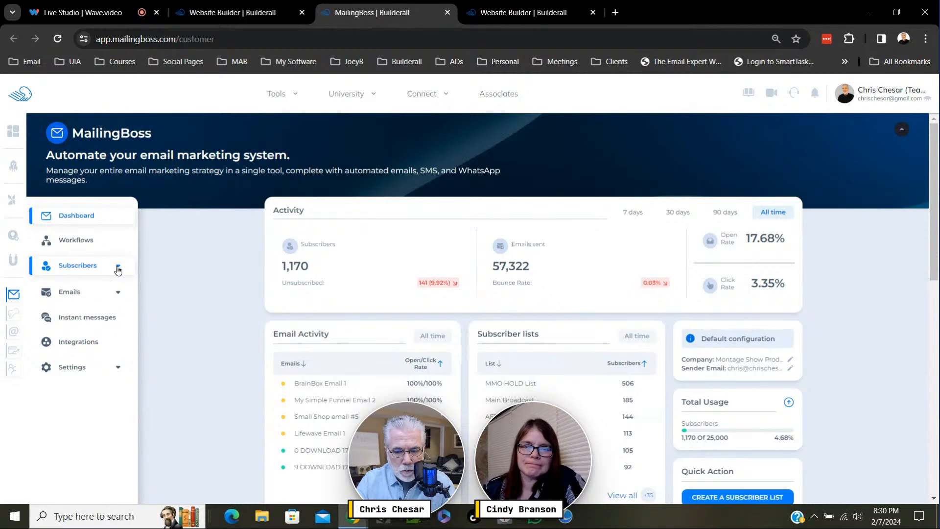
scroll(607, 360, down, 1)
scroll(608, 360, down, 3)
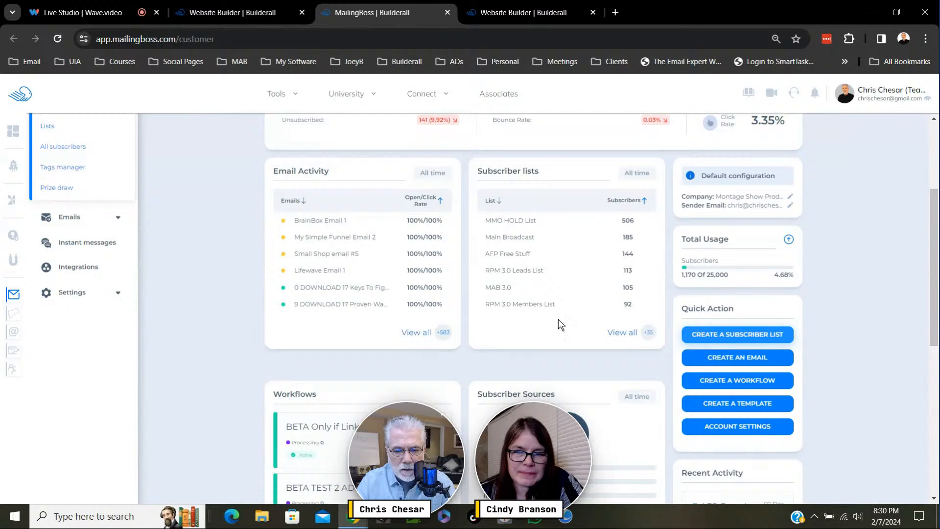
scroll(252, 271, up, 2)
scroll(253, 272, up, 2)
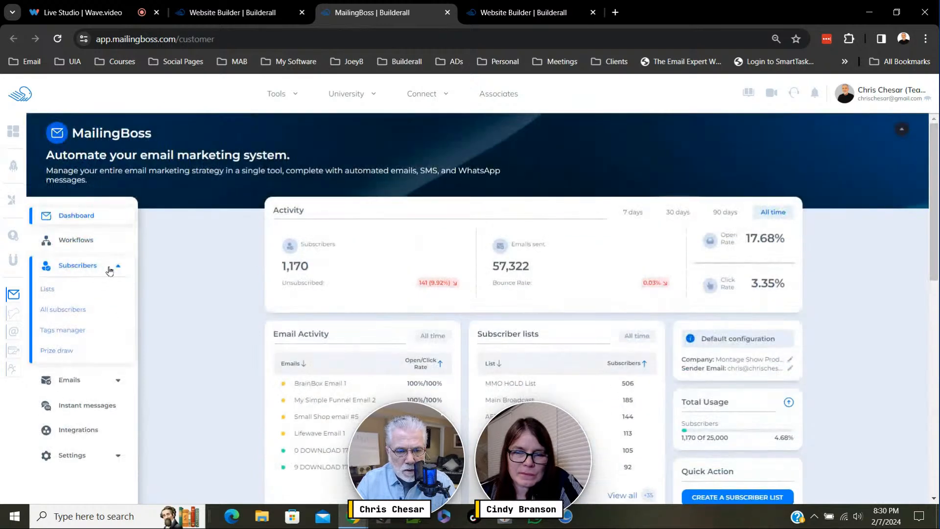
click(52, 290)
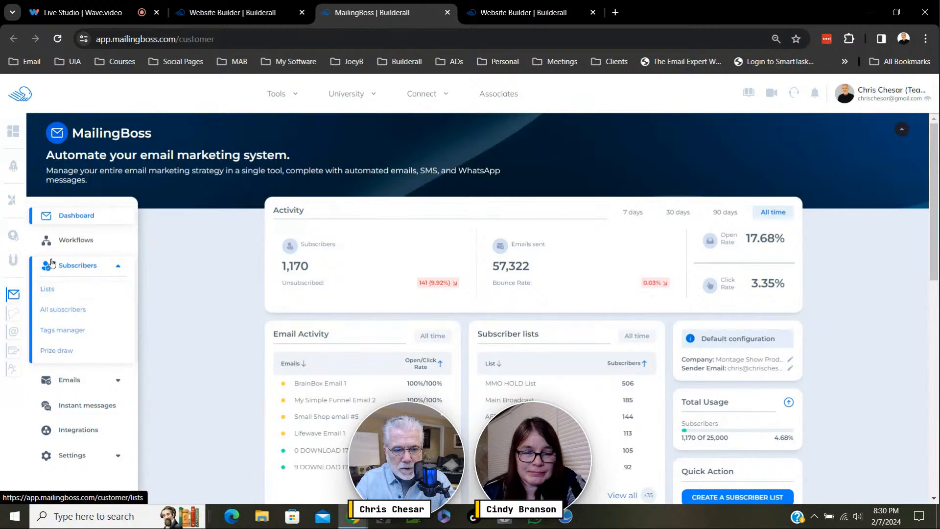
click(51, 292)
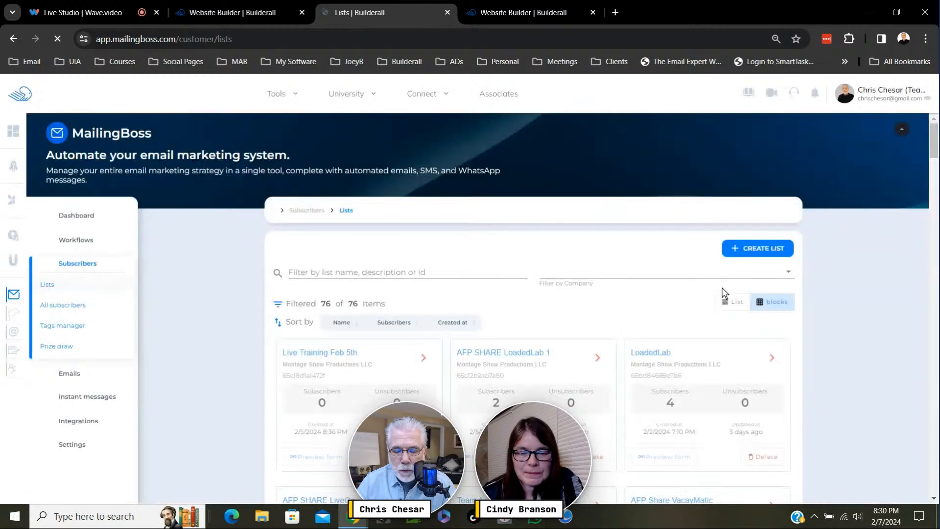
- Start creating a new subscriber list and begin its name with "AFP SHA"
click(758, 252)
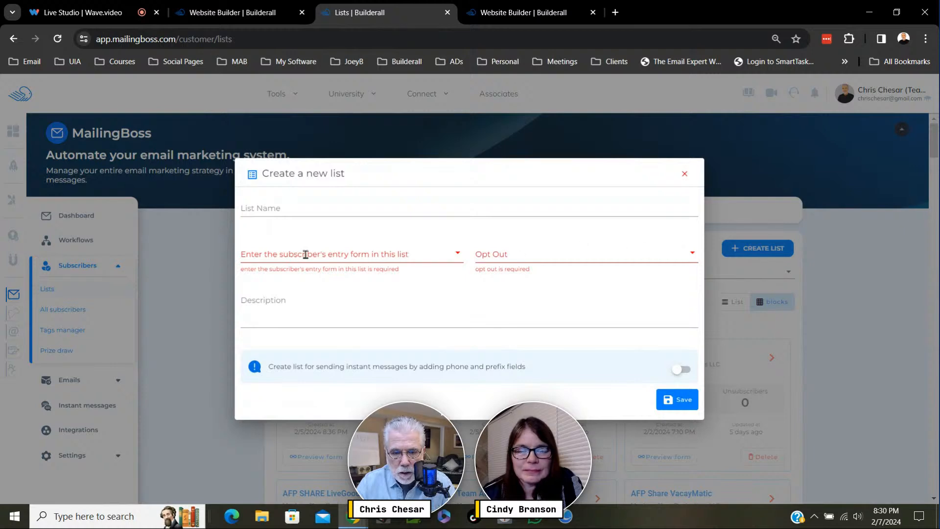
click(274, 210)
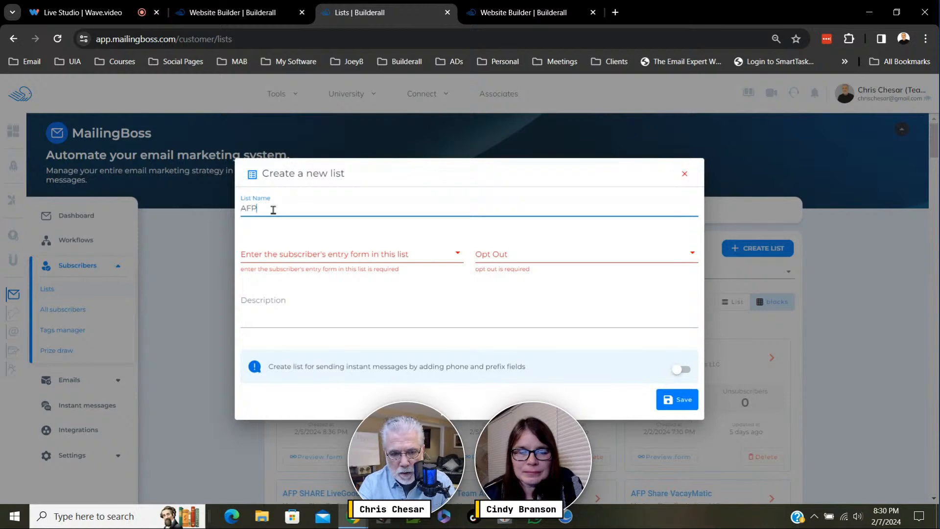
text(AFP SHARE Double Lea)
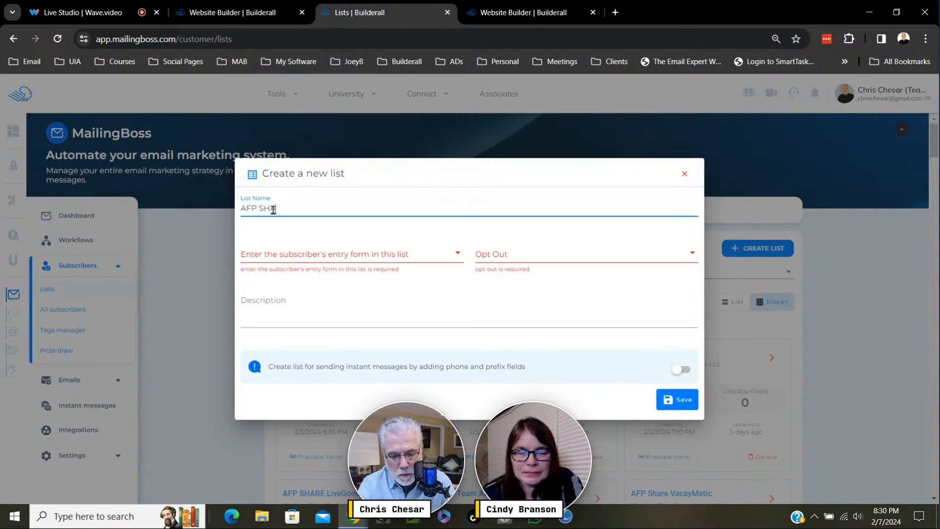
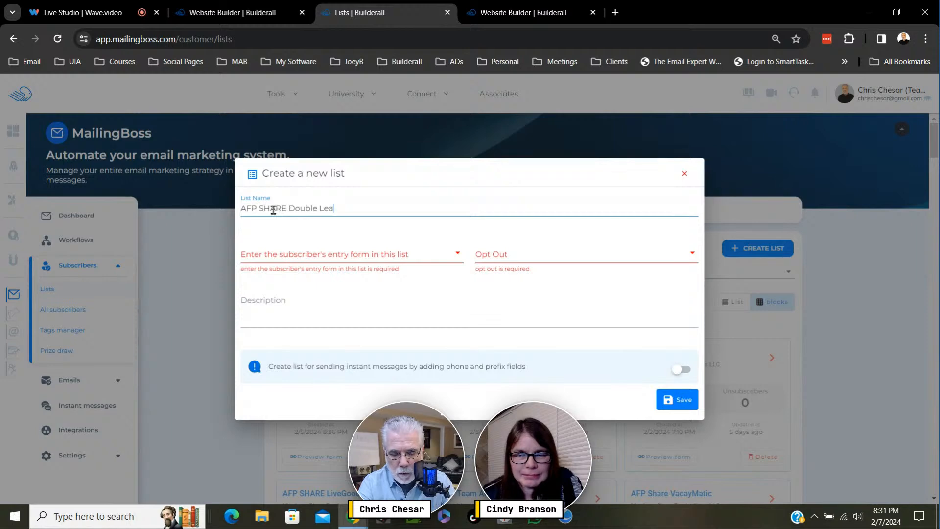
- Finish naming the new list "AFP SHARE Double LoadedLab" and copy that name into its description
key(BackSpace)
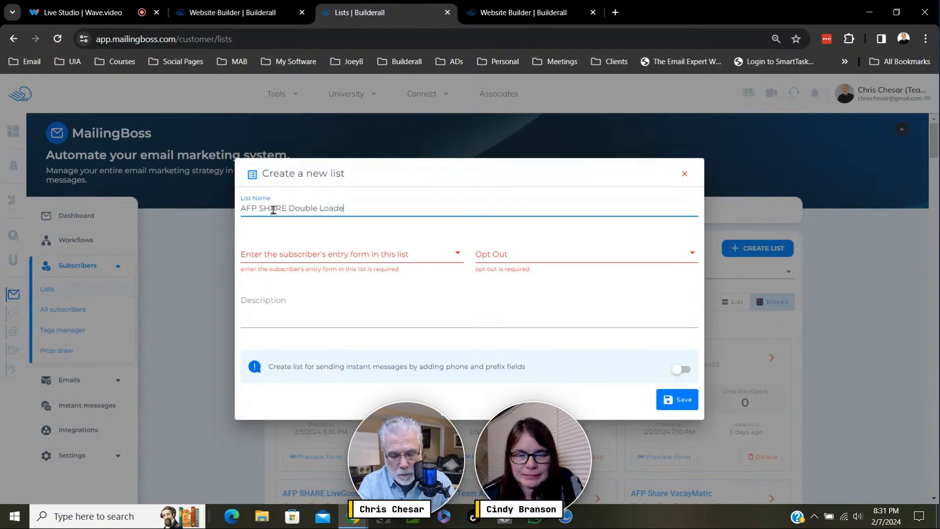
text(Lab)
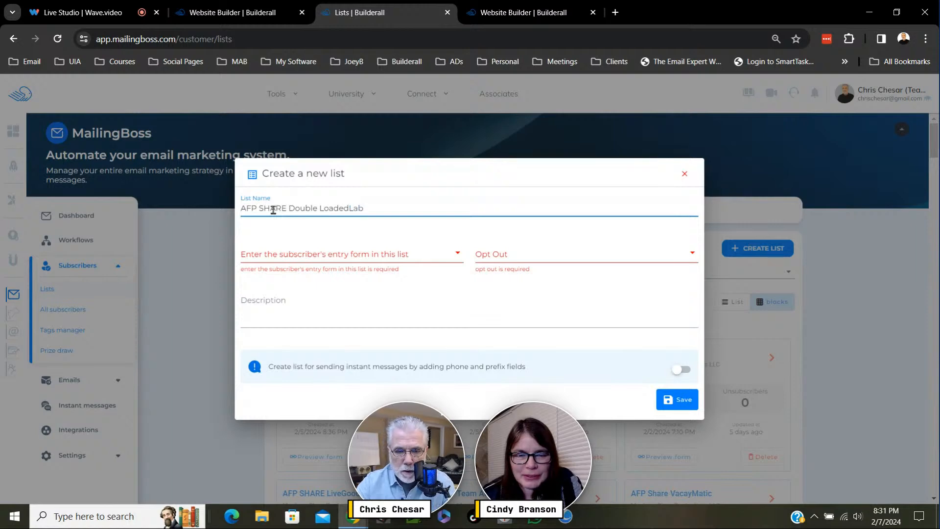
drag(375, 208, 225, 206)
right_click(304, 210)
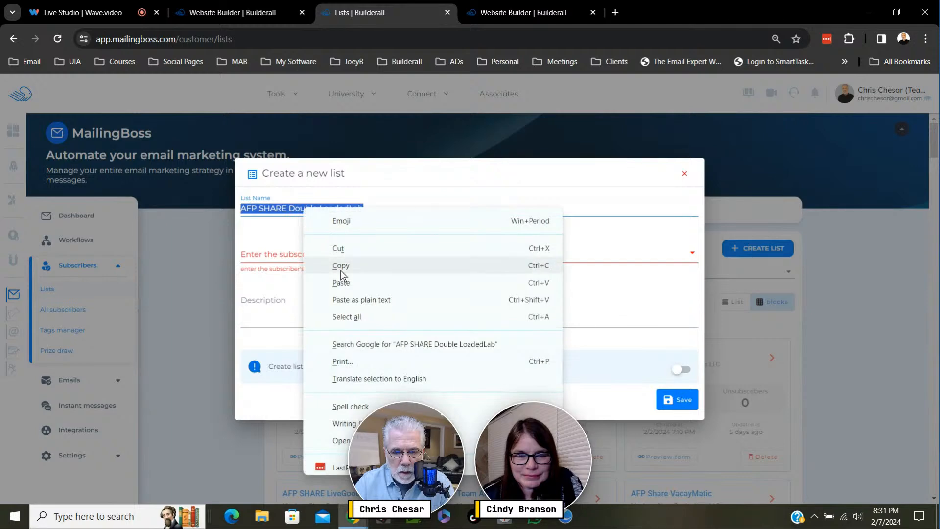
click(343, 267)
click(271, 319)
right_click(265, 318)
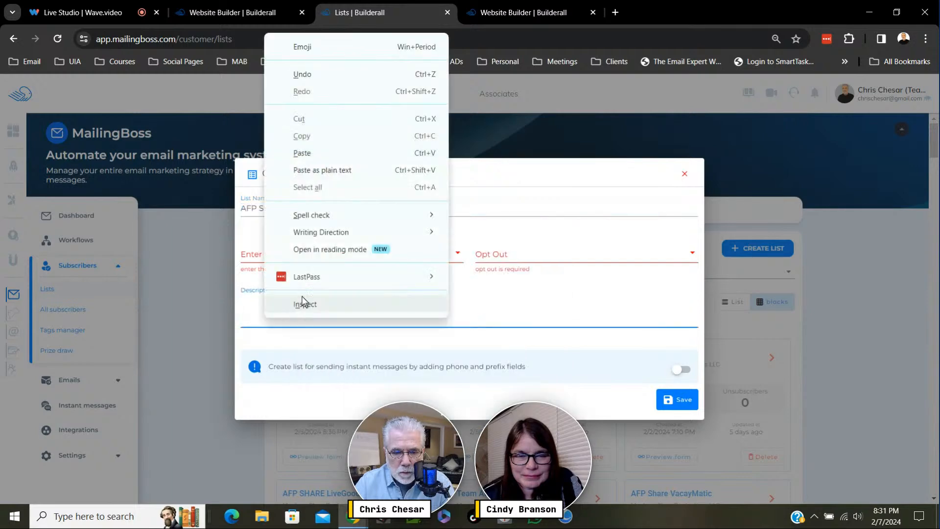
click(304, 154)
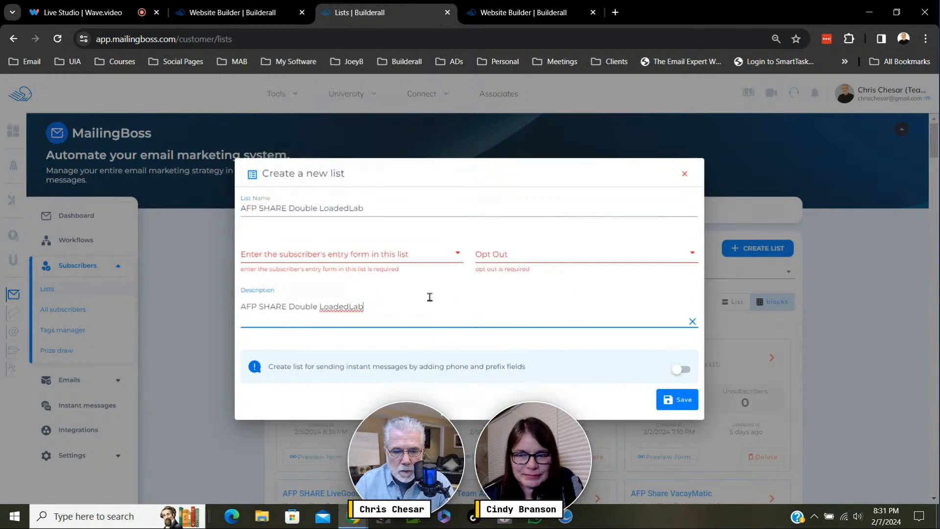
- Set the list's subscriber entry form to Double and its opt-out to Single, and save the new list
click(397, 253)
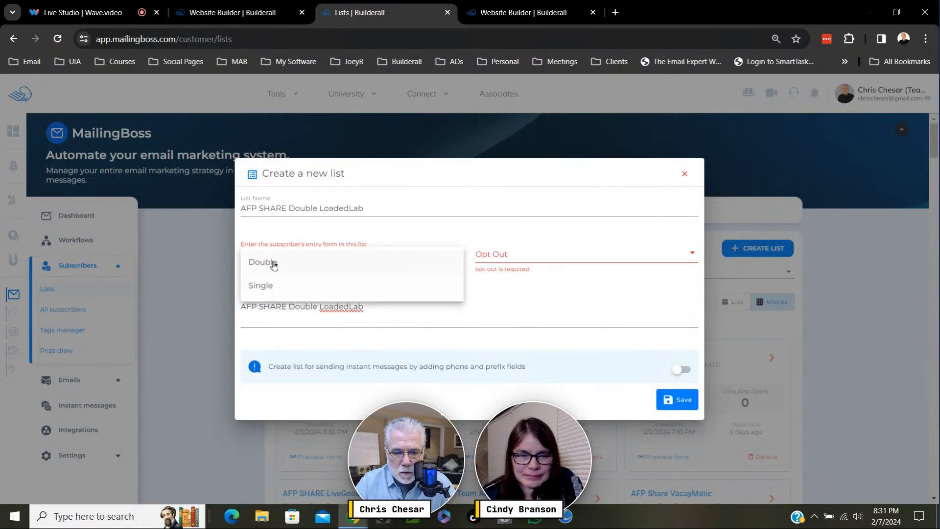
click(268, 264)
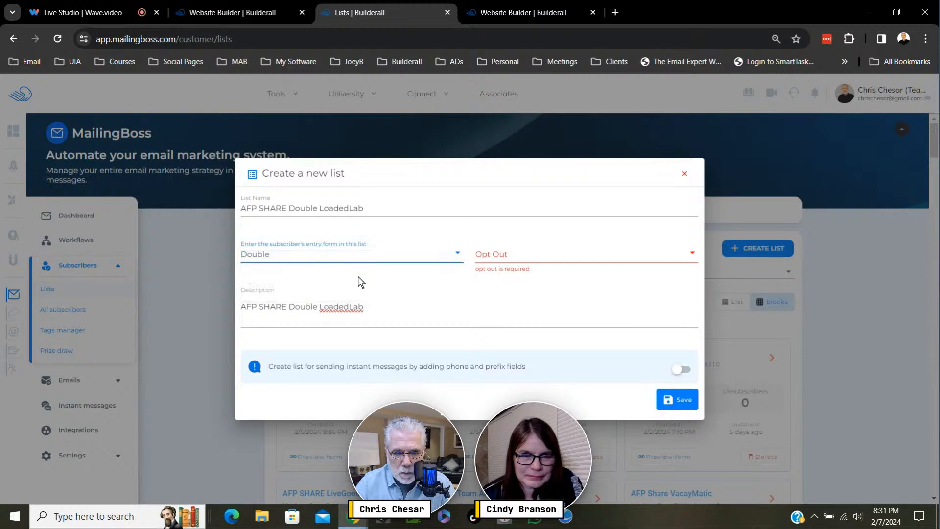
click(518, 254)
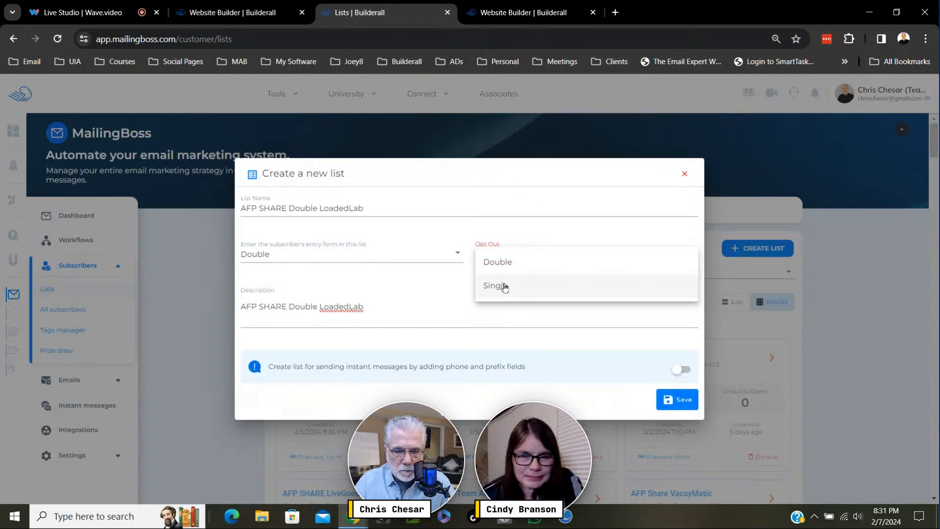
click(504, 287)
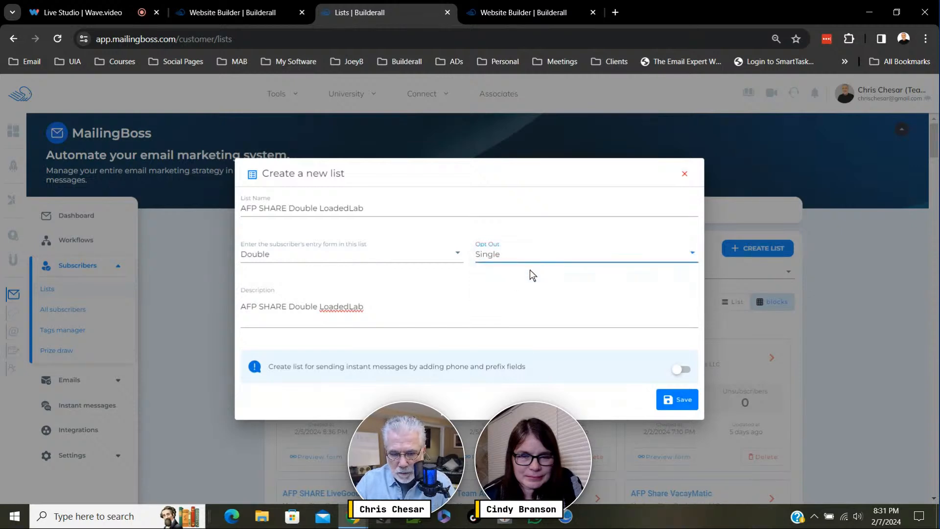
click(531, 255)
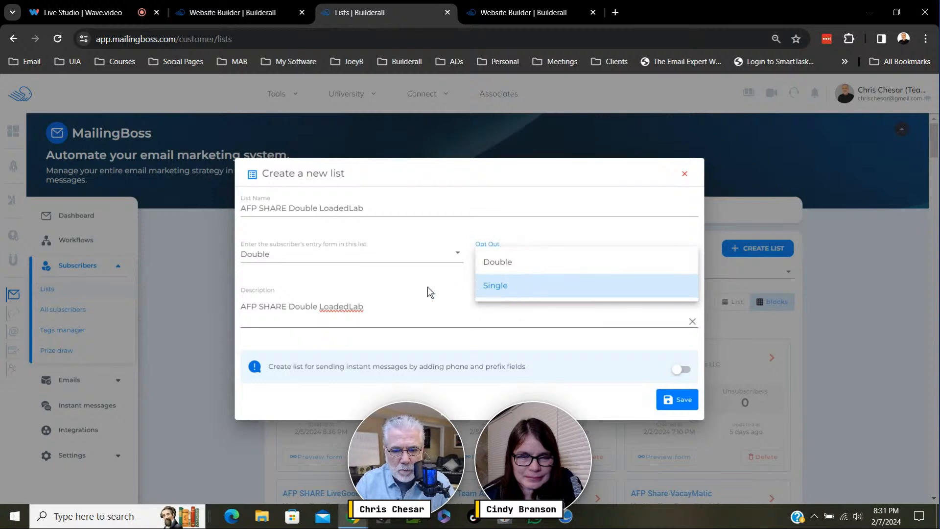
click(501, 287)
click(476, 305)
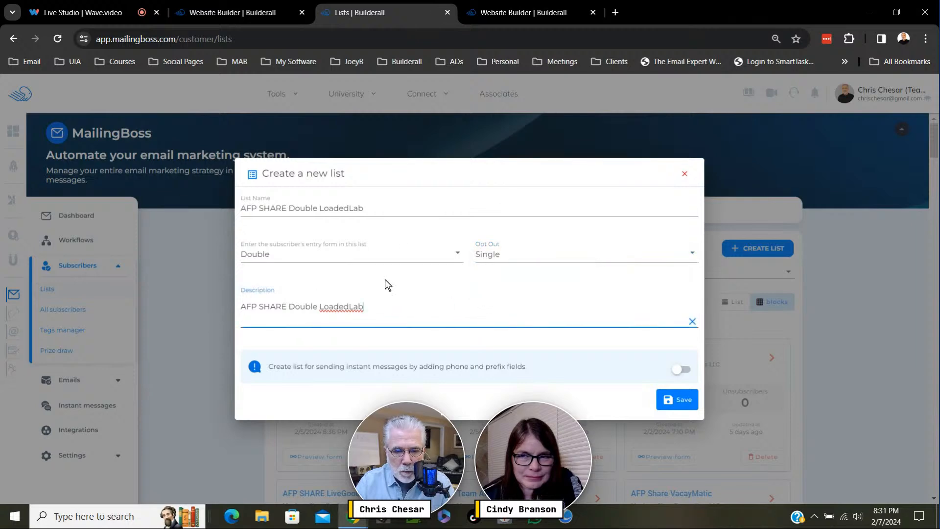
click(683, 399)
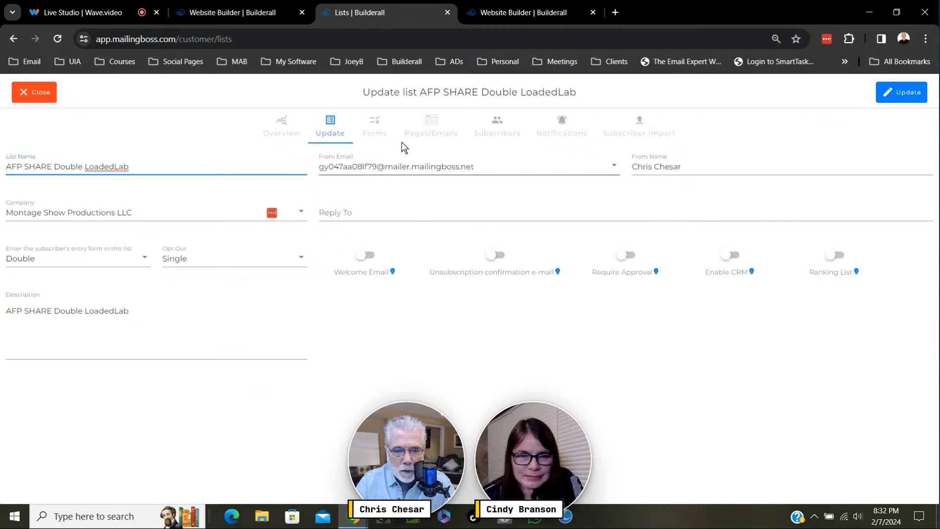
- Choose the owner's own domain e-mail address as the list's From Email and copy it into Reply To
click(517, 166)
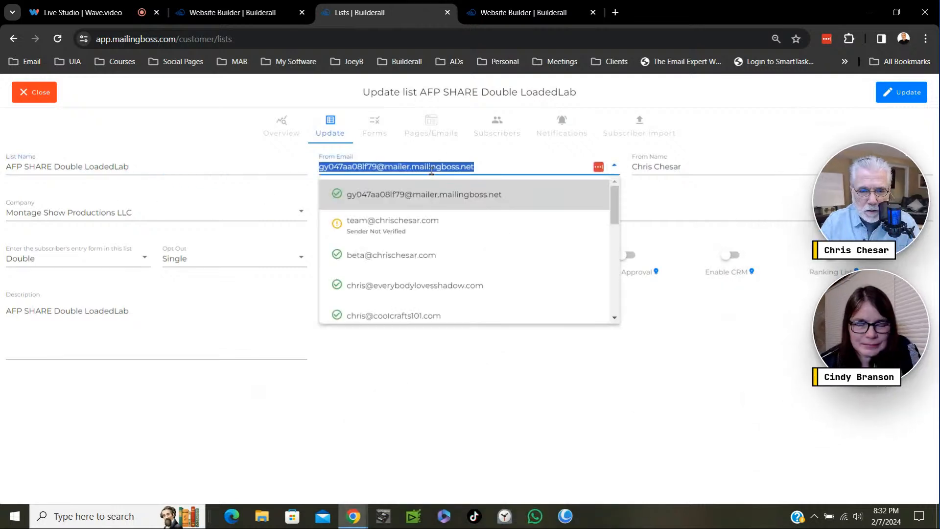
drag(615, 195, 617, 279)
click(408, 262)
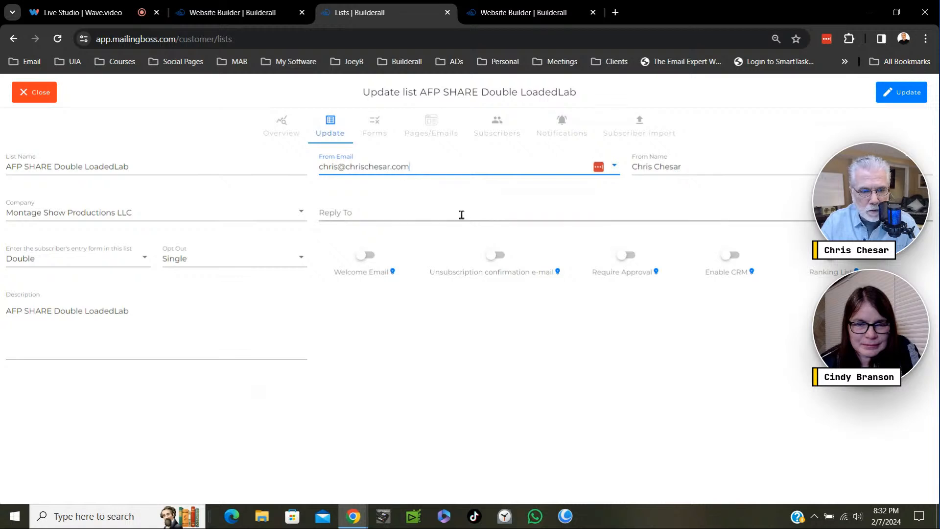
drag(414, 169, 317, 169)
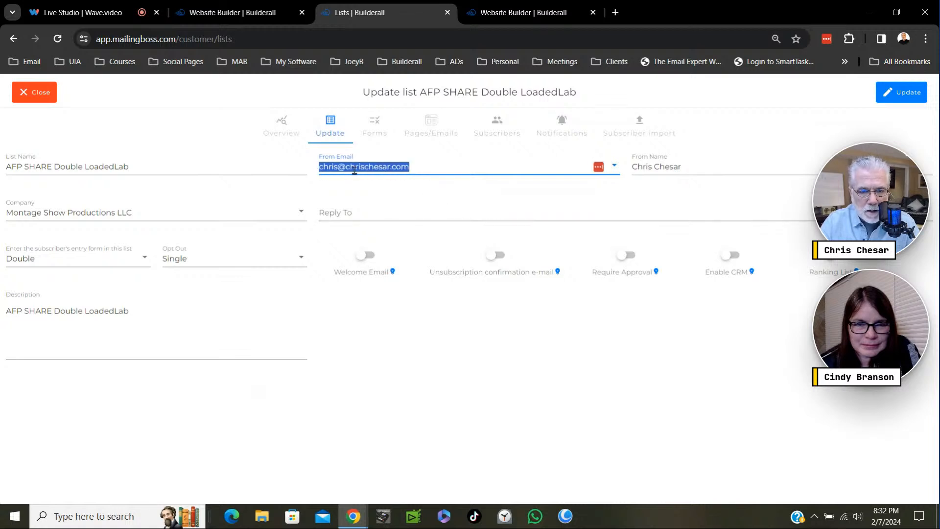
right_click(365, 172)
click(406, 231)
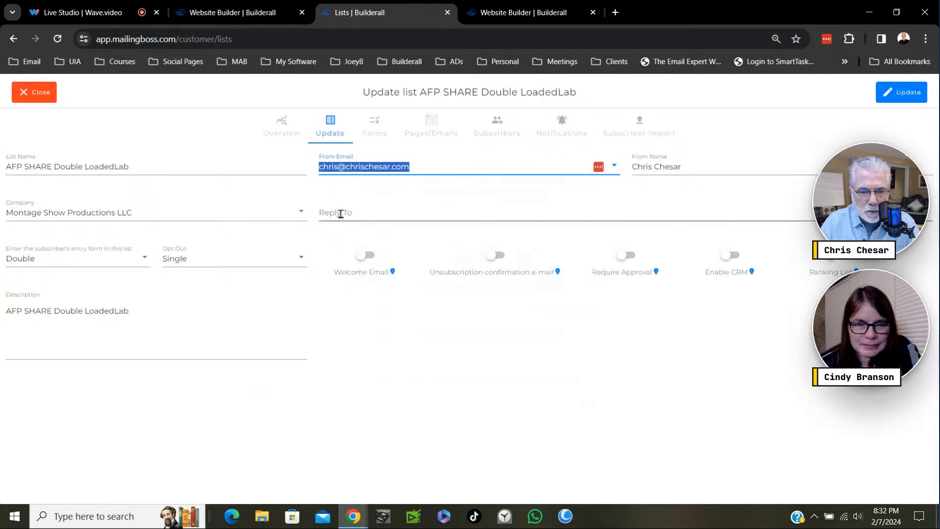
click(339, 212)
key(ctrl+v)
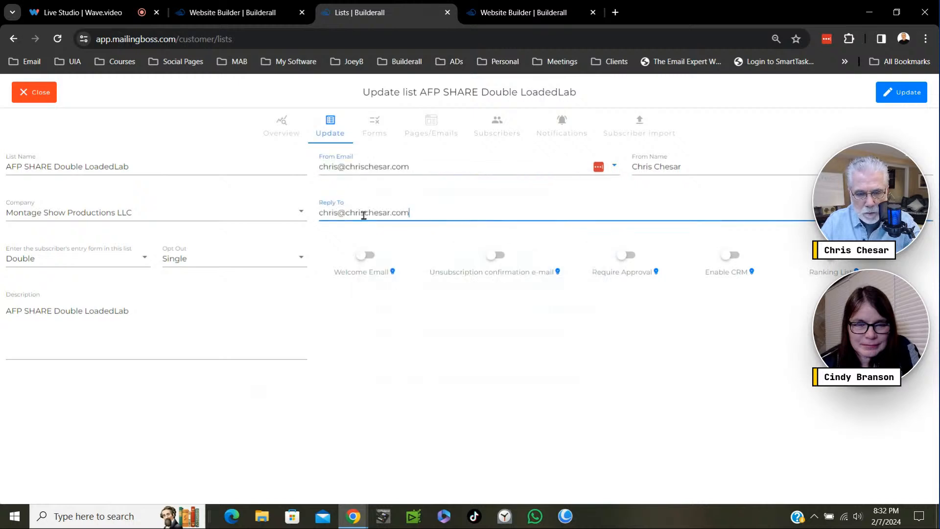
click(446, 338)
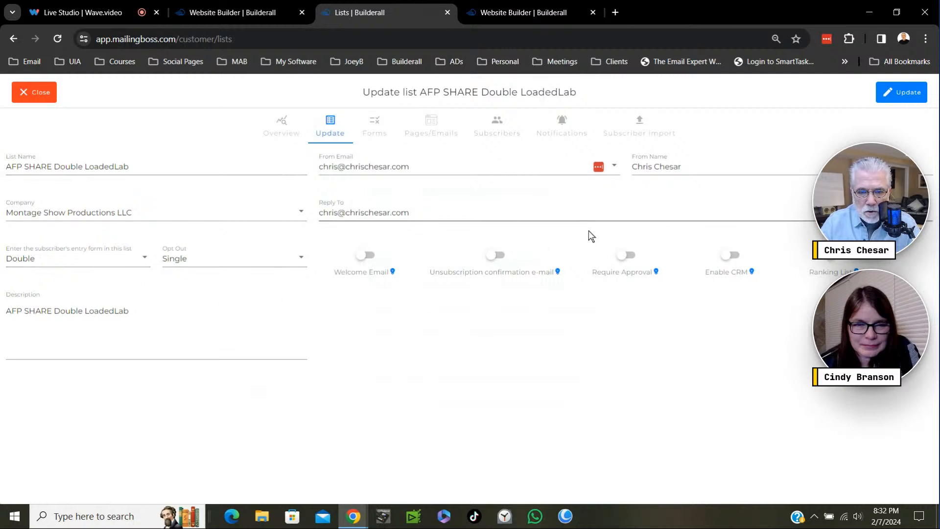
- Update the list and apply its From Name and From Email to all linked emails
click(890, 94)
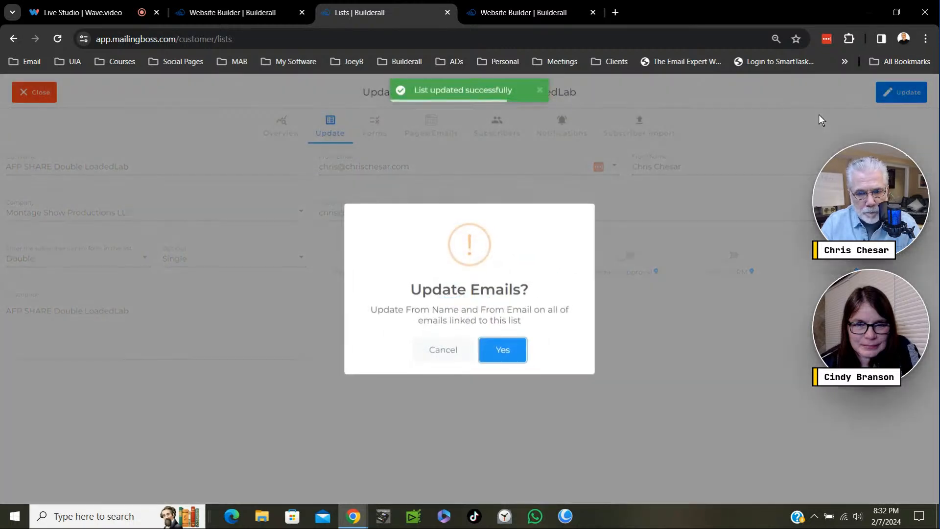
click(507, 349)
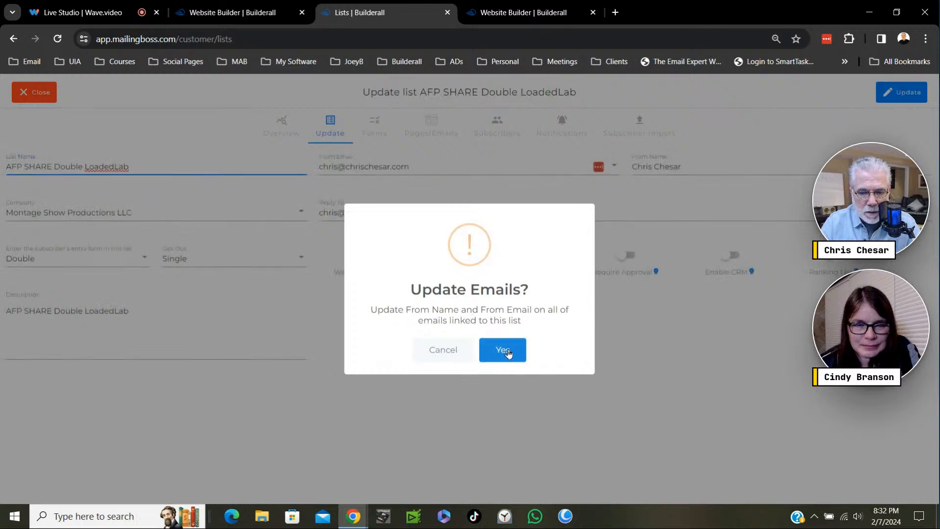
click(508, 350)
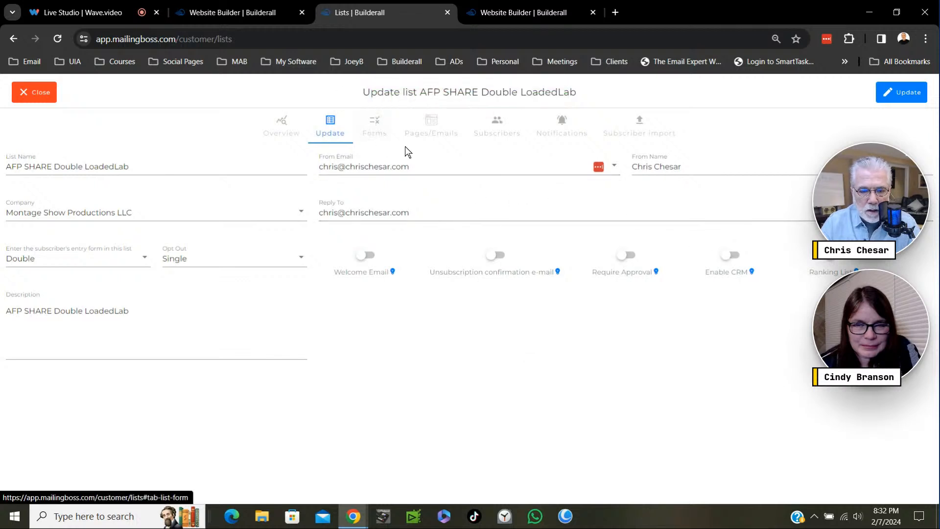
- Open the list's form fields and reorder them so FNAME comes before EMAIL
key(ctrl+plus)
key(ctrl+plus)
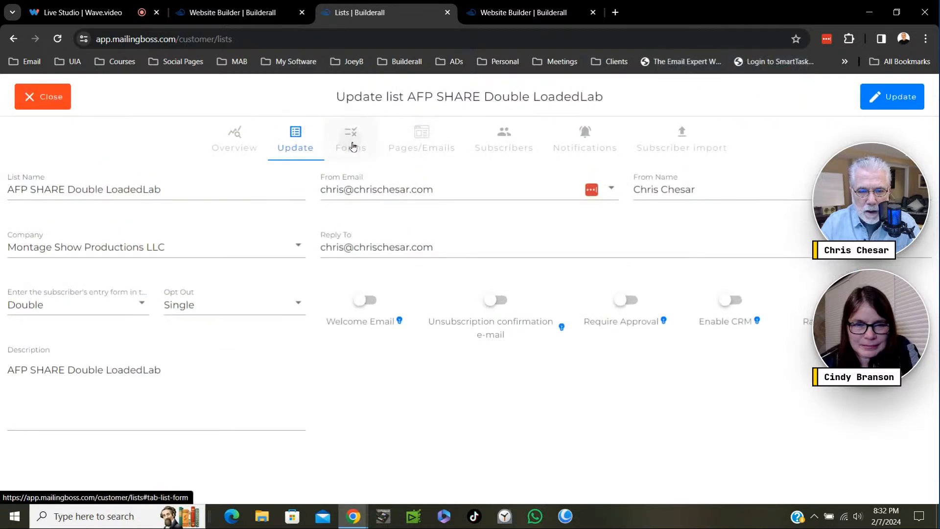
click(353, 145)
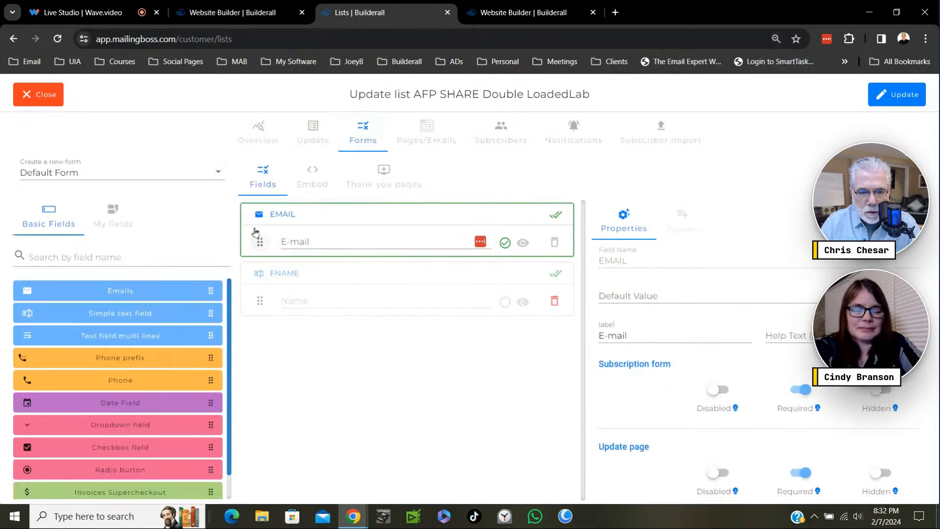
drag(259, 242, 273, 299)
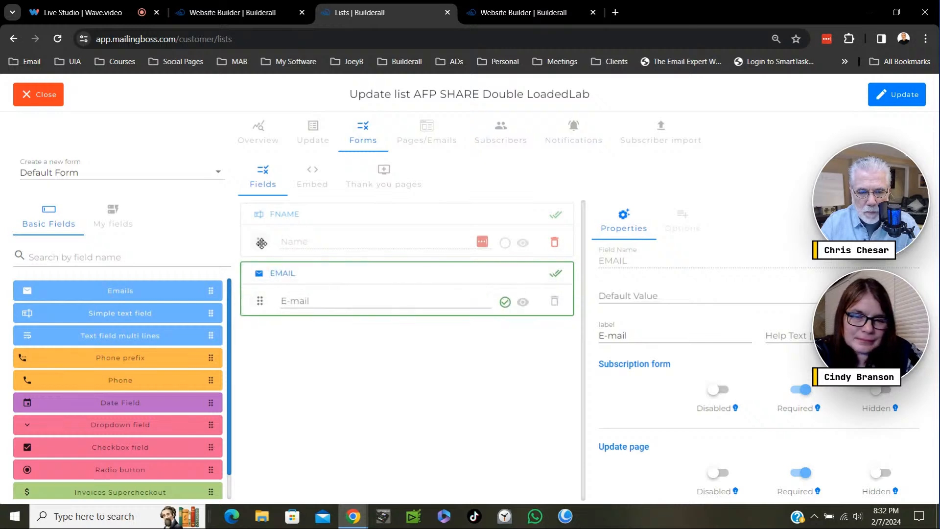
drag(260, 242, 260, 297)
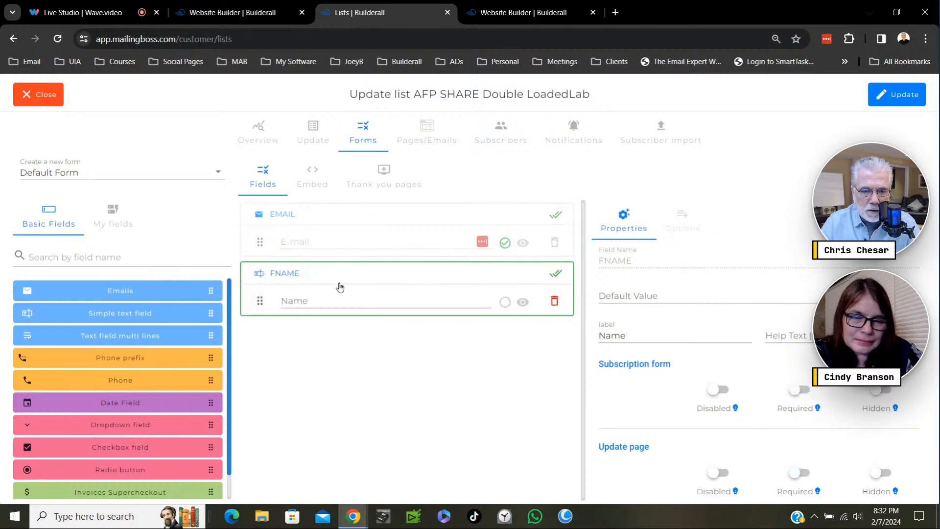
drag(259, 301, 260, 241)
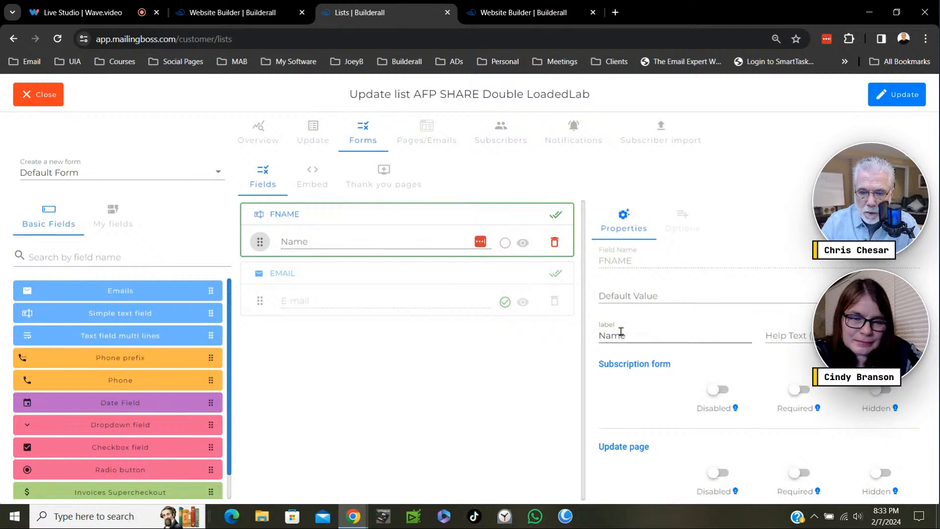
- Change the label of the FNAME field to "Enter Your First Name"
click(597, 336)
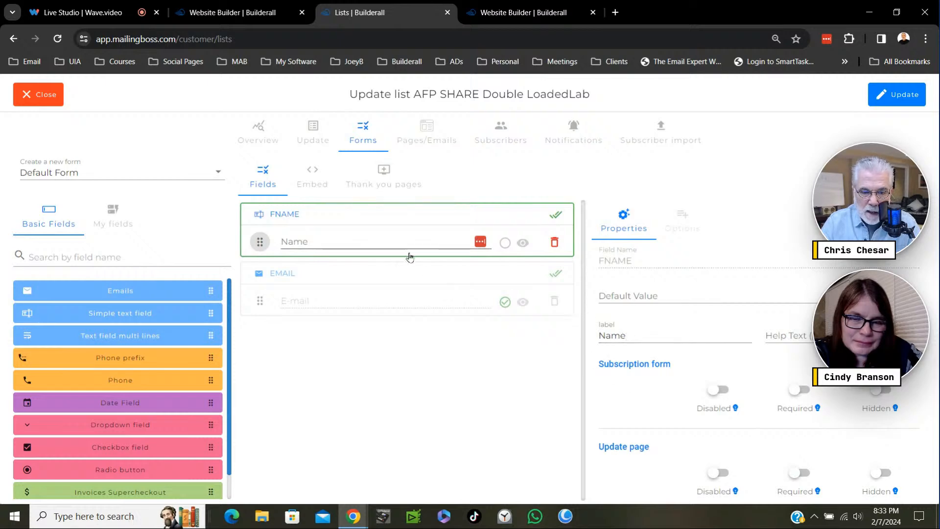
drag(642, 336, 594, 336)
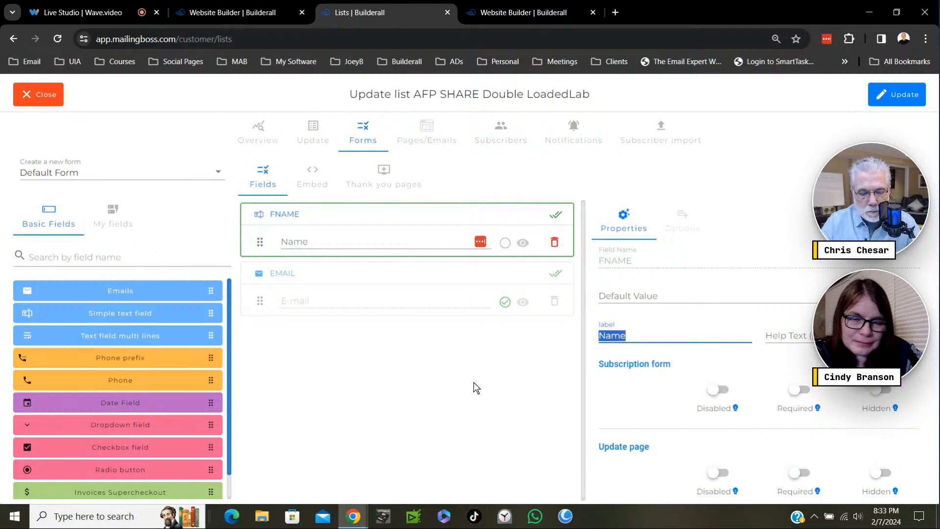
text(Enter Your First)
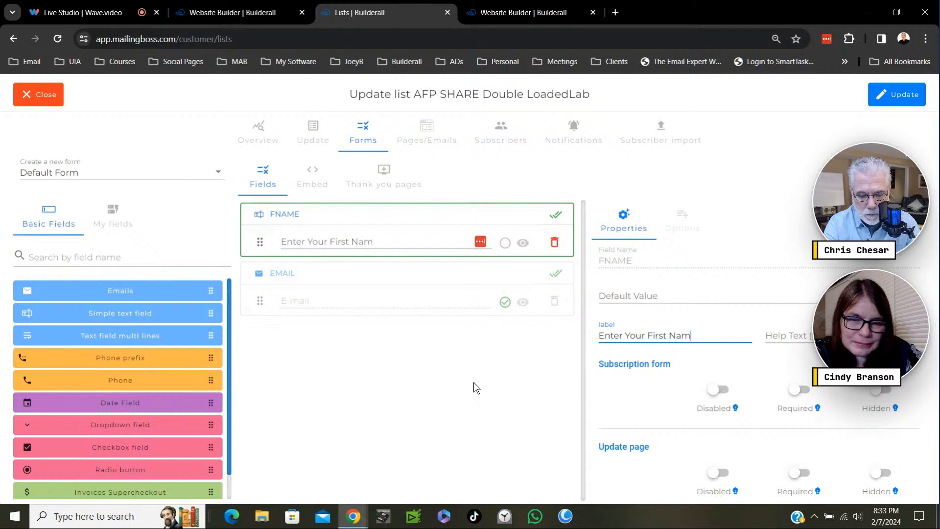
click(615, 333)
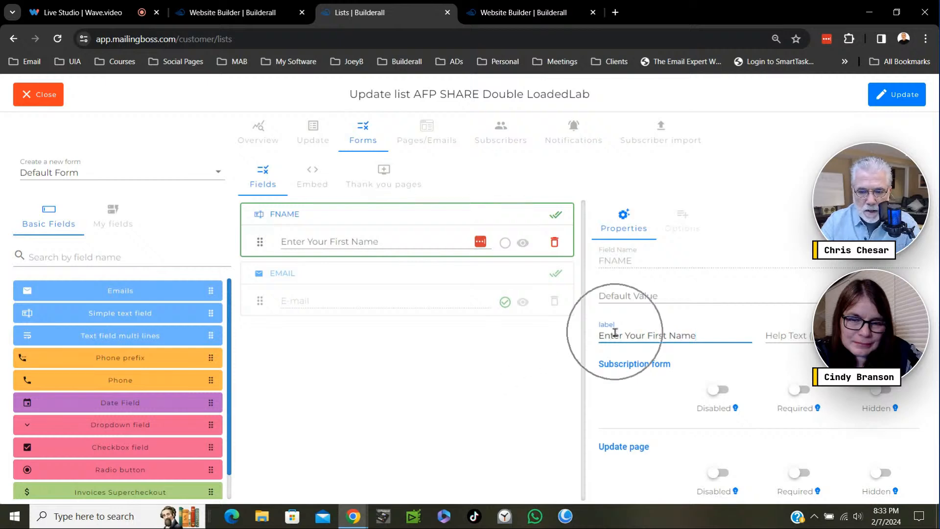
key(ctrl)
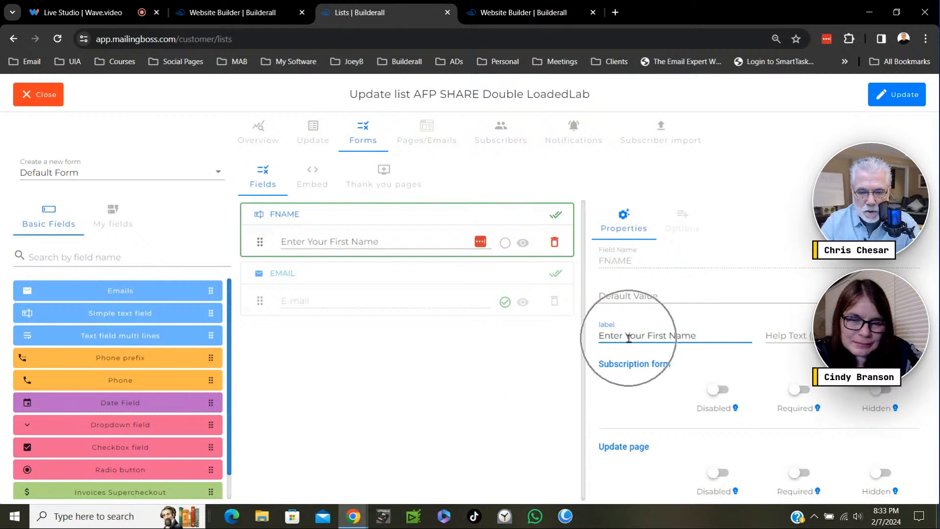
click(422, 370)
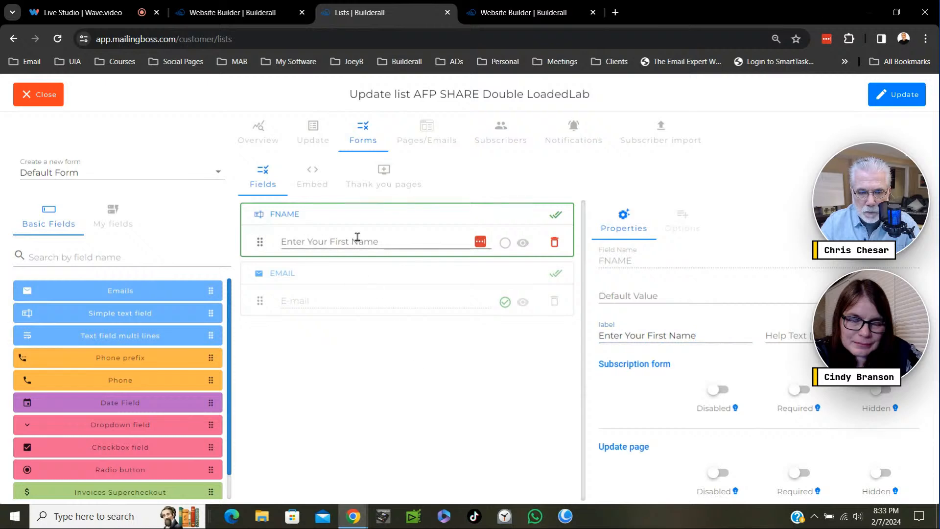
- Change the label of the EMAIL field to "Enter Your BEST Email"
click(260, 300)
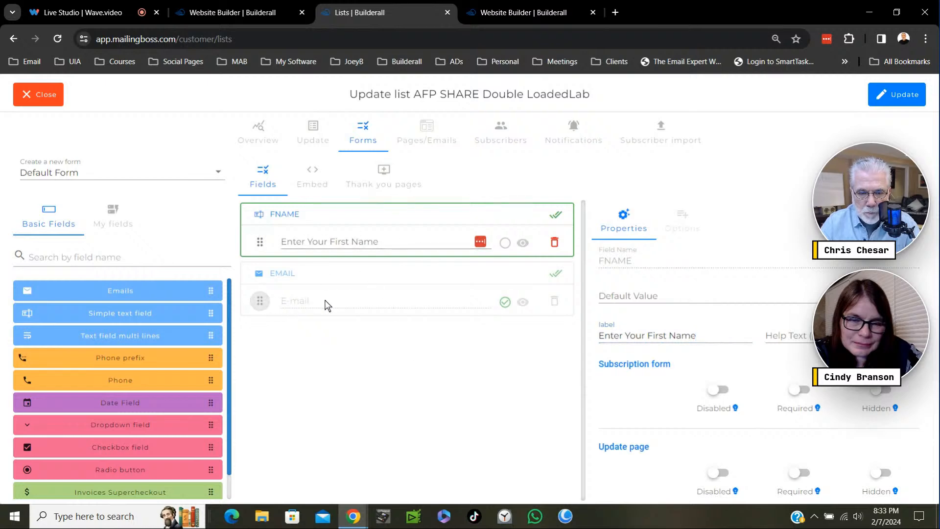
click(307, 278)
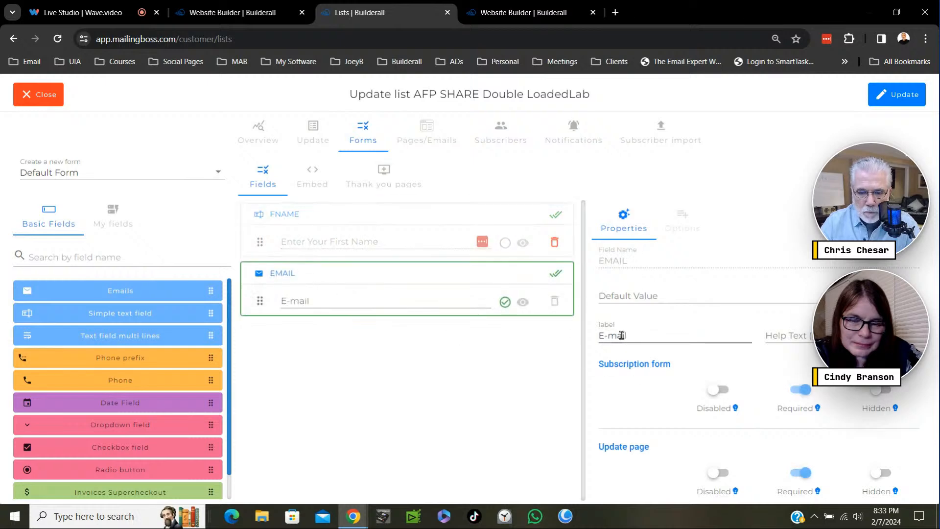
drag(631, 336, 591, 341)
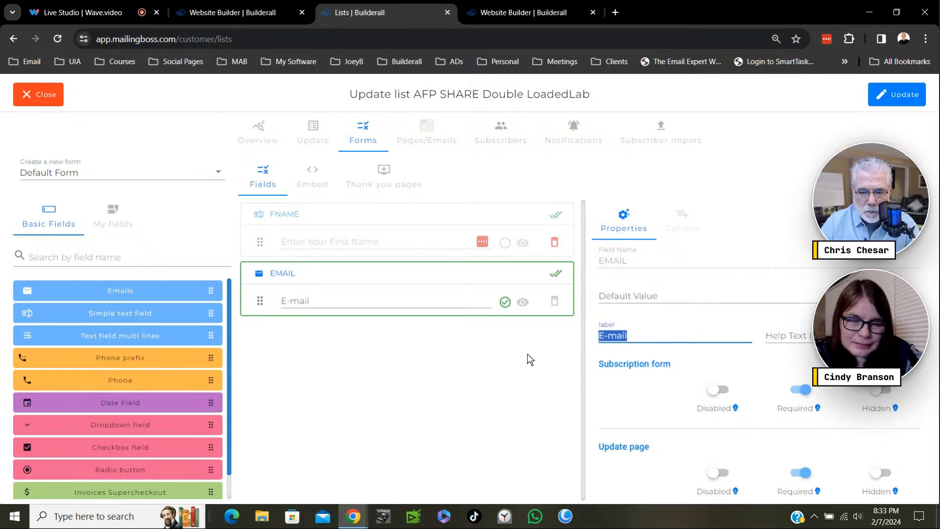
text(Ene)
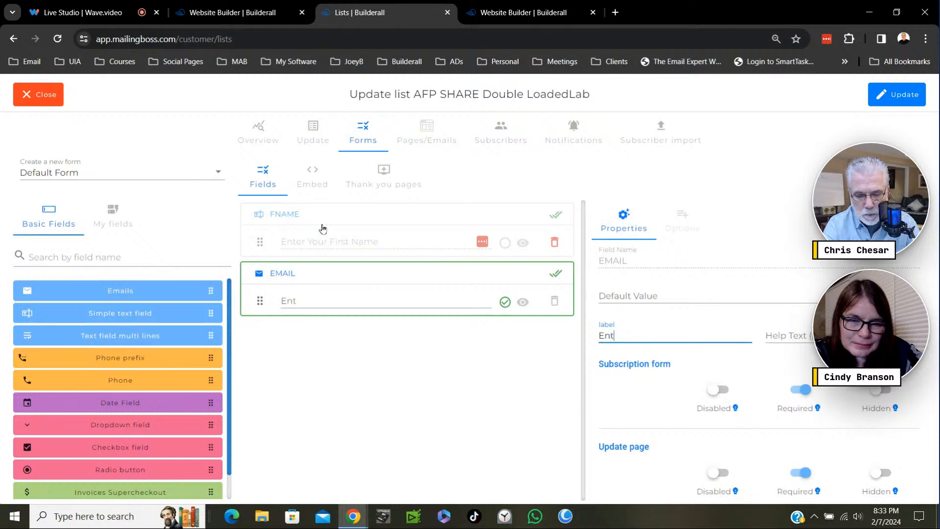
text(er Your )
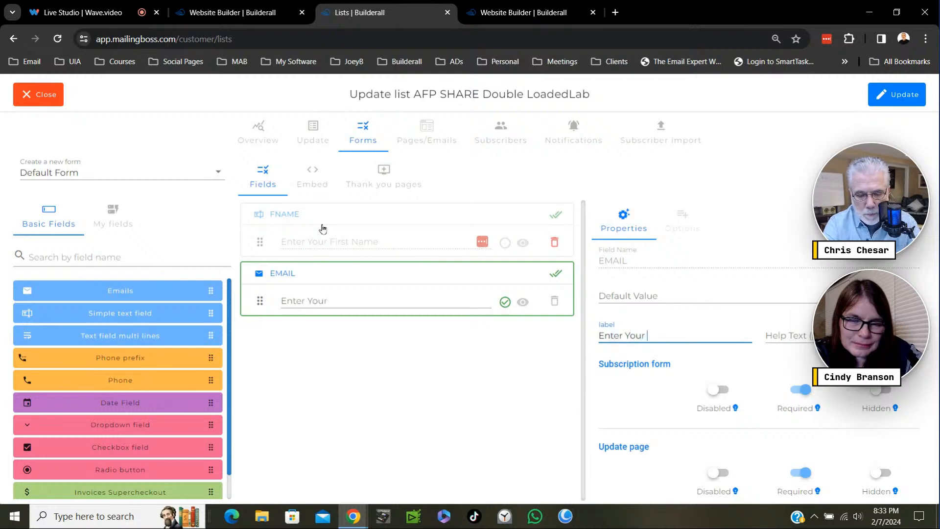
text(BEST)
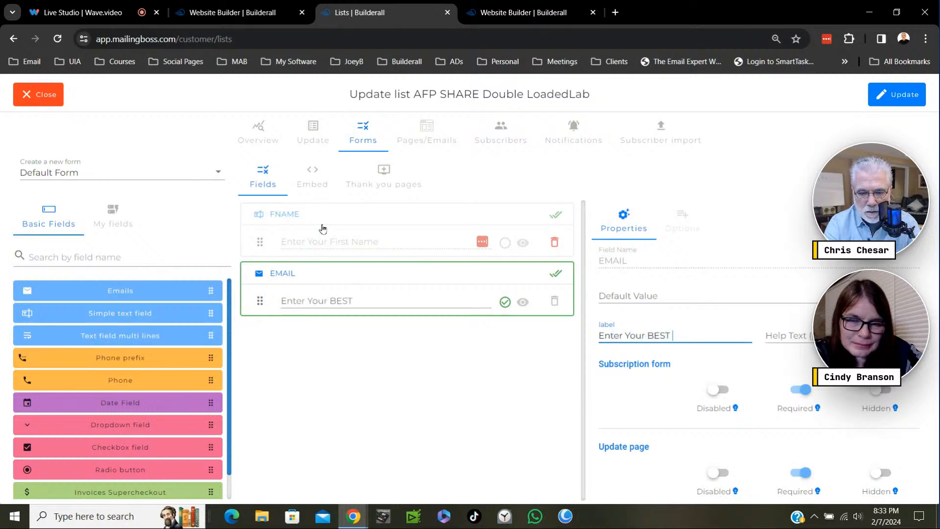
text( Email)
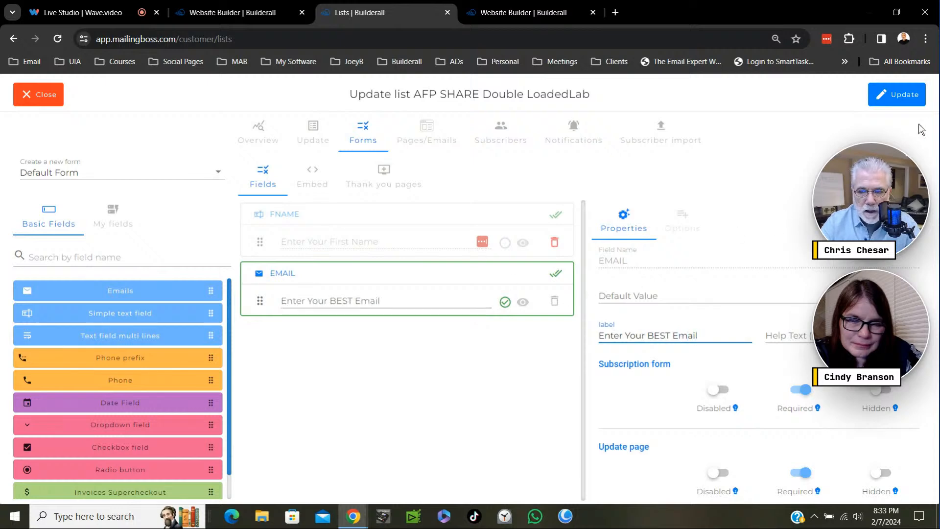
- Update the AFP SHARE Double LoadedLab list with the edited form fields and close it
click(888, 101)
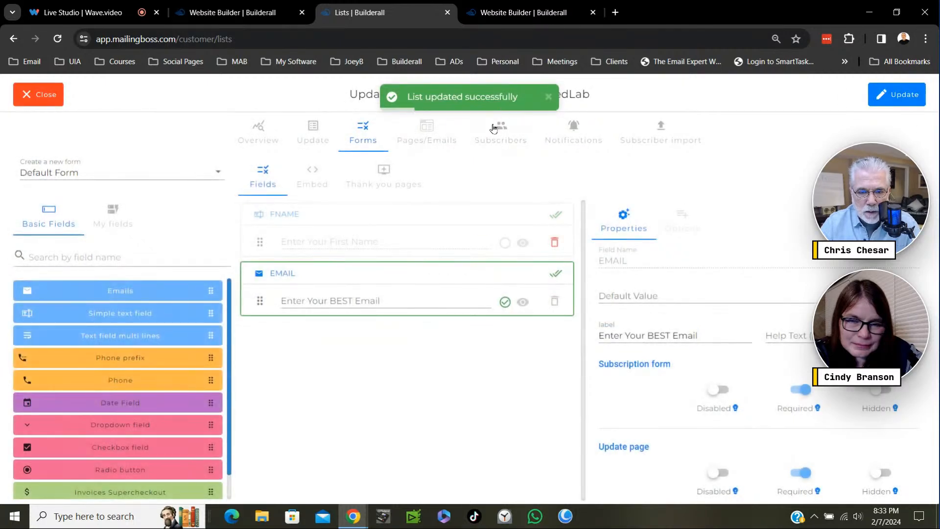
click(35, 99)
scroll(568, 331, down, 3)
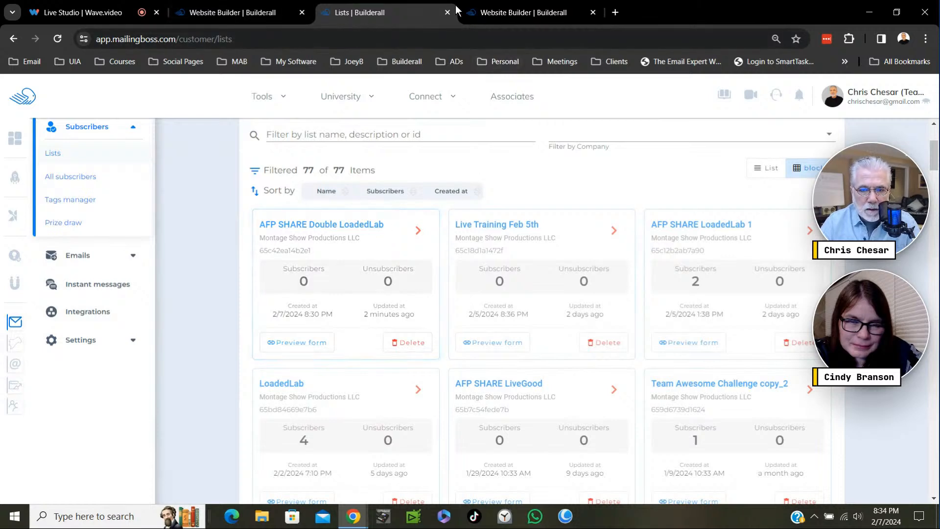
- Return to the Check Your Email page in the website editor, save it and publish the website
drag(501, 13, 375, 17)
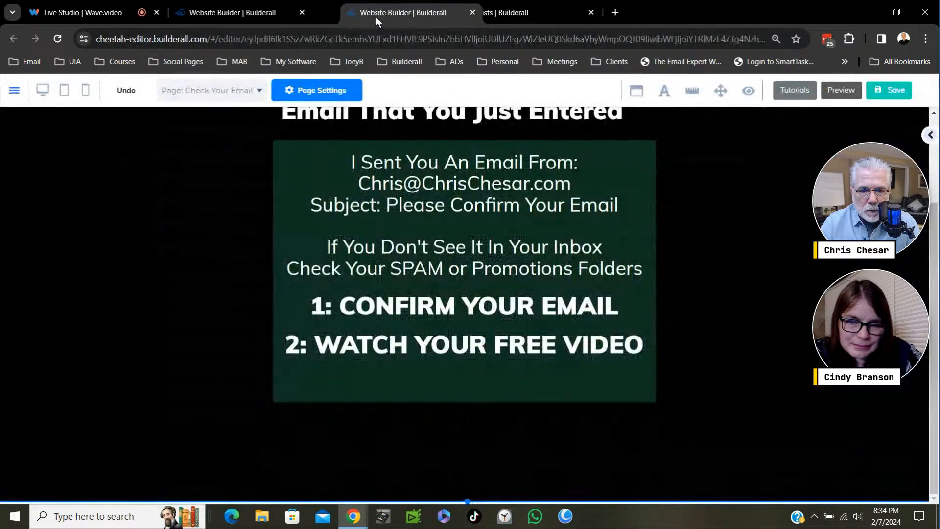
click(267, 13)
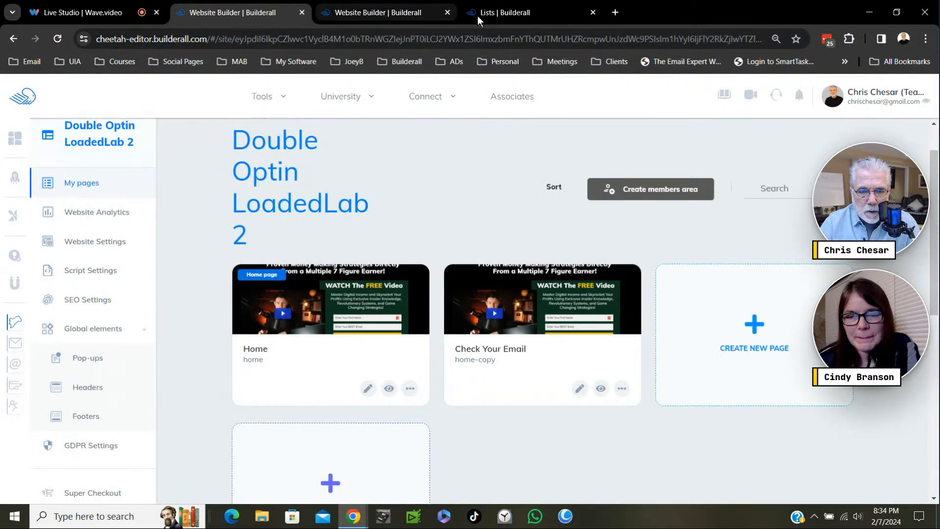
click(477, 16)
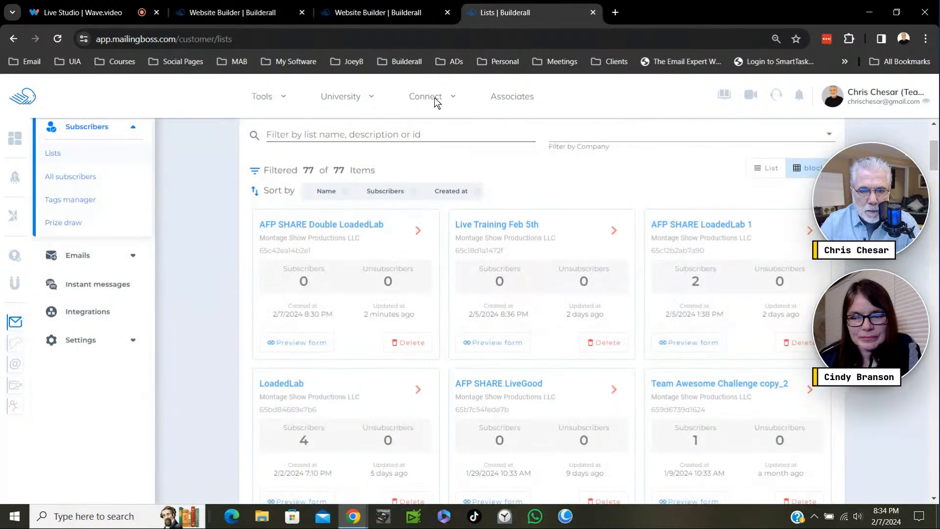
click(381, 13)
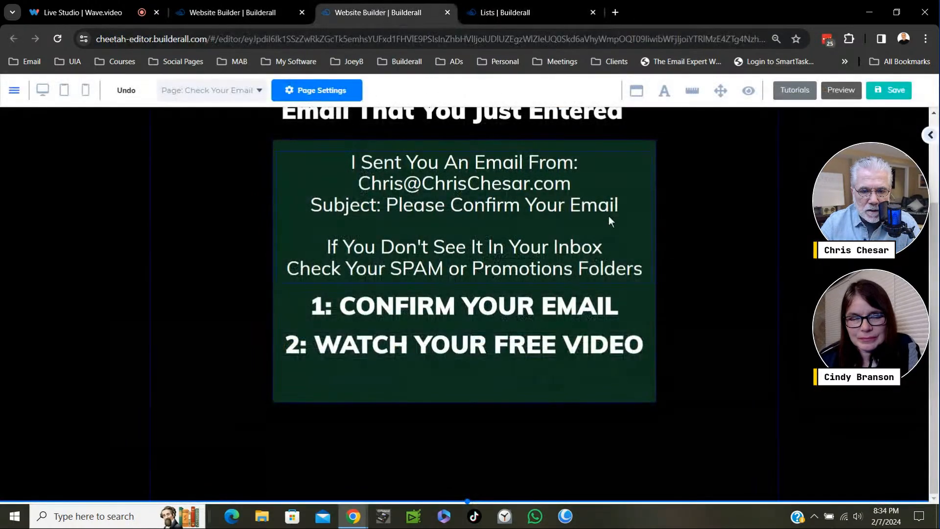
scroll(609, 216, up, 3)
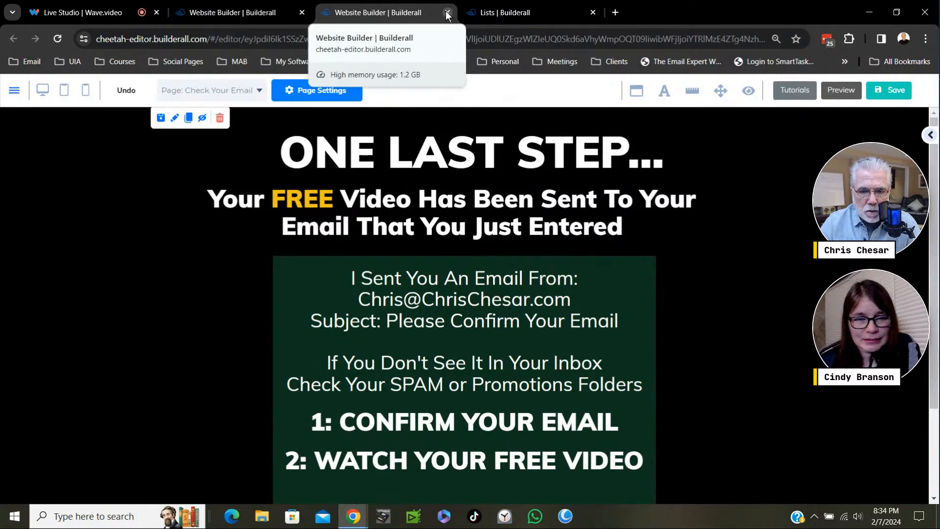
click(894, 93)
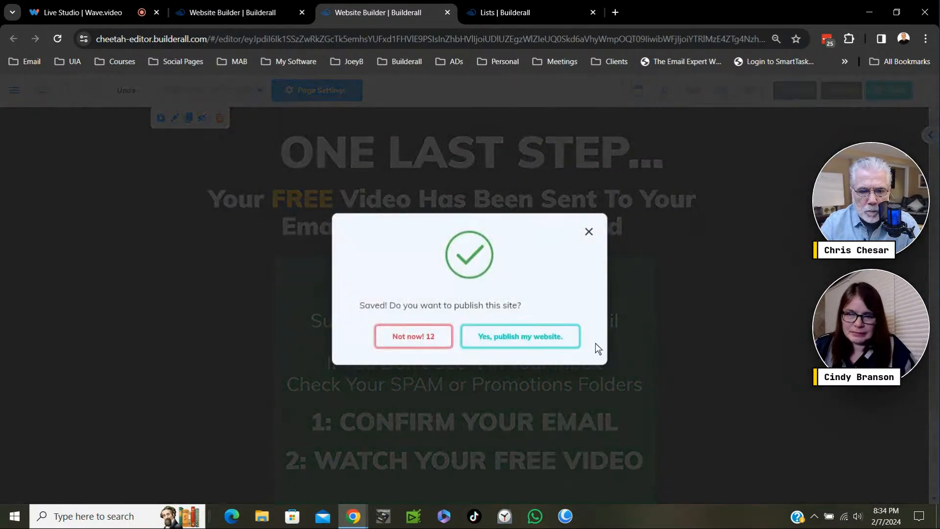
click(577, 338)
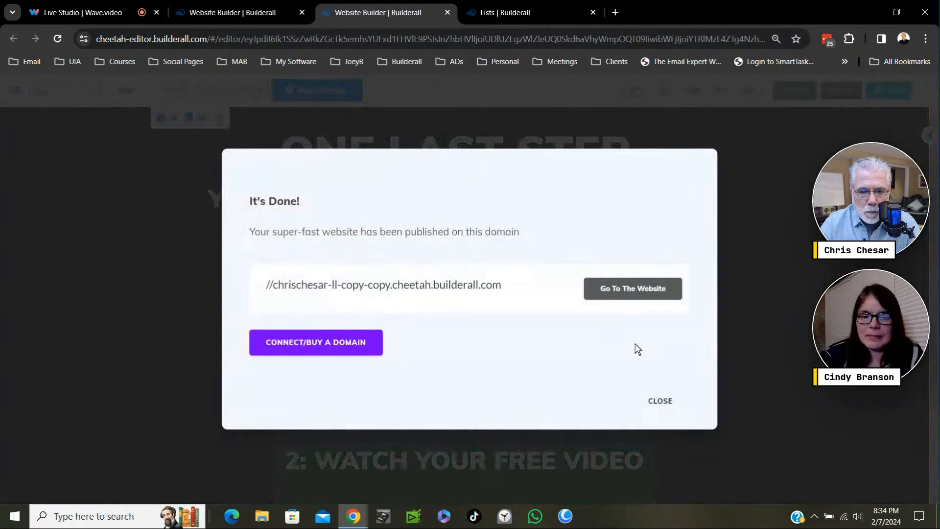
click(658, 401)
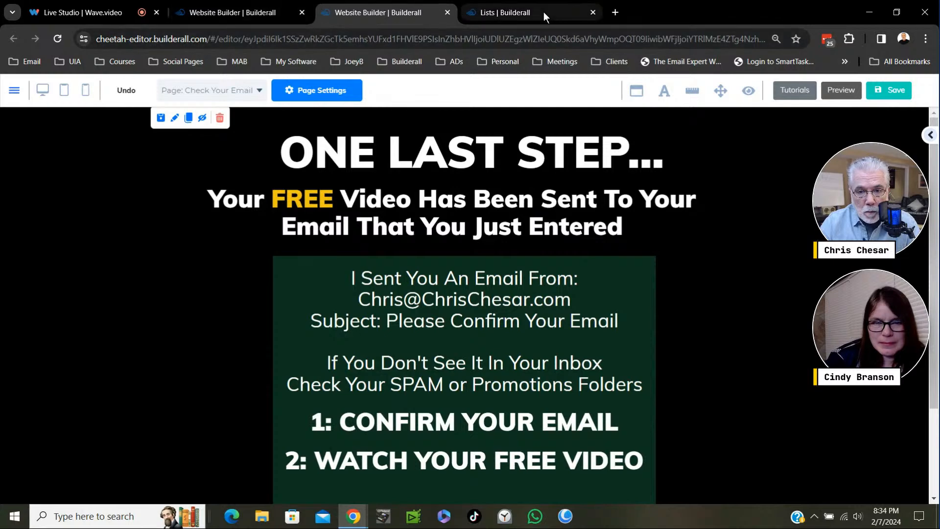
click(261, 10)
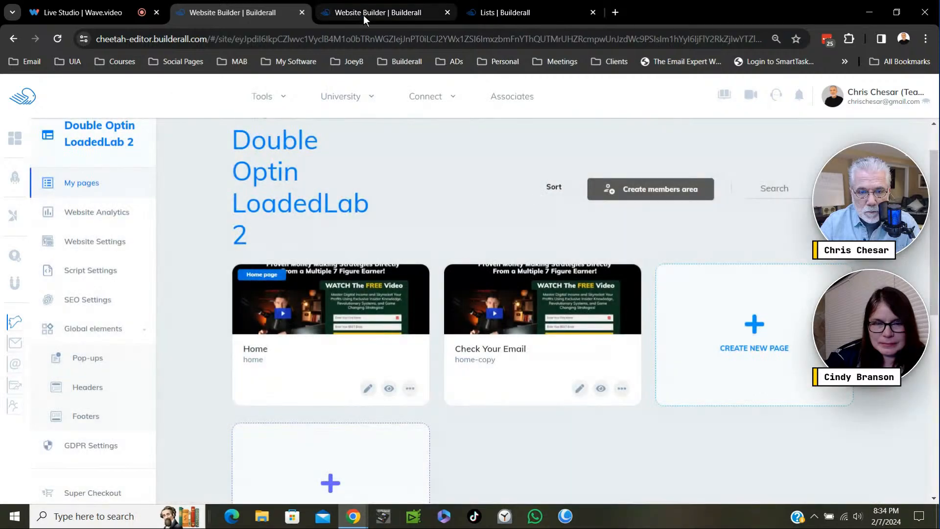
click(363, 13)
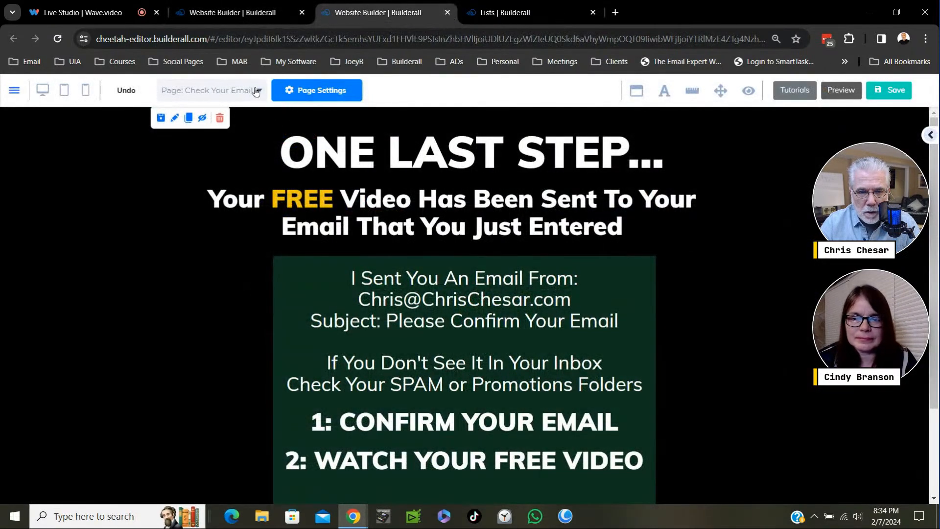
click(447, 12)
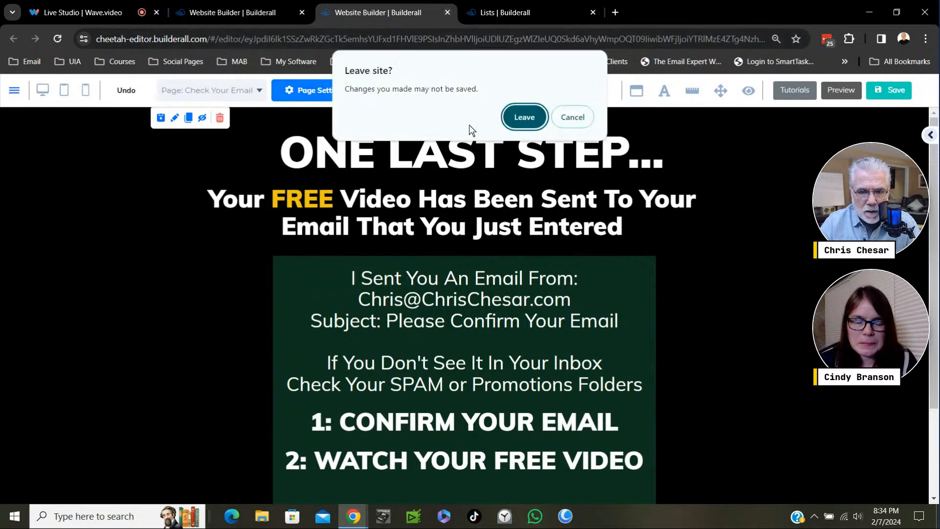
click(580, 118)
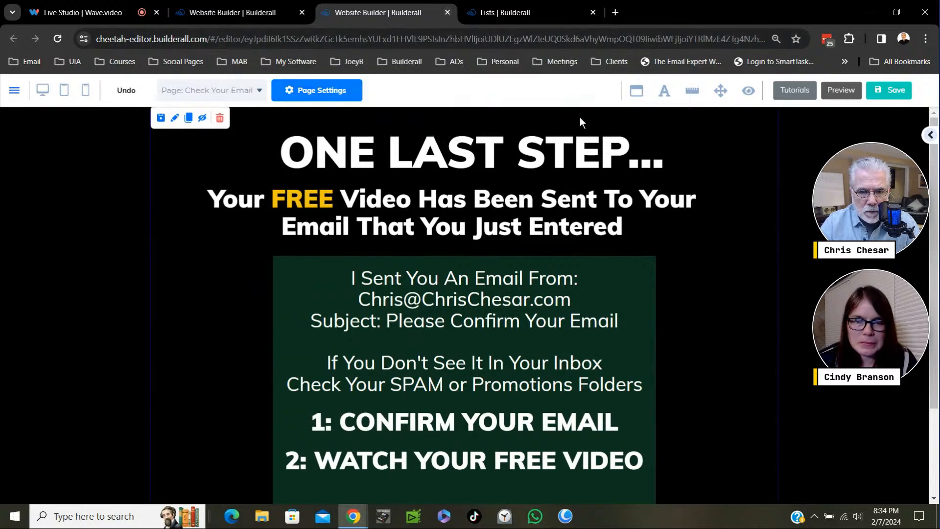
- Switch the editor to the Home page, saving the Check Your Email page on leaving
click(257, 94)
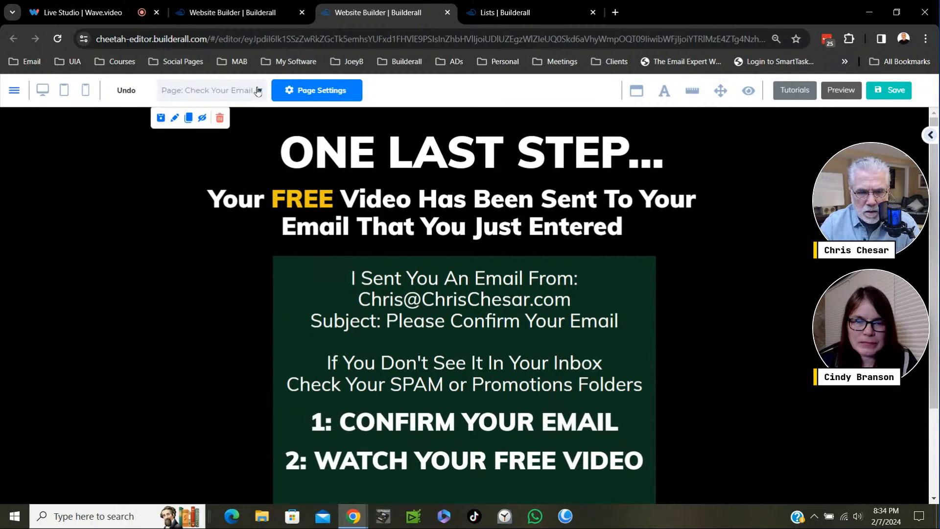
click(257, 93)
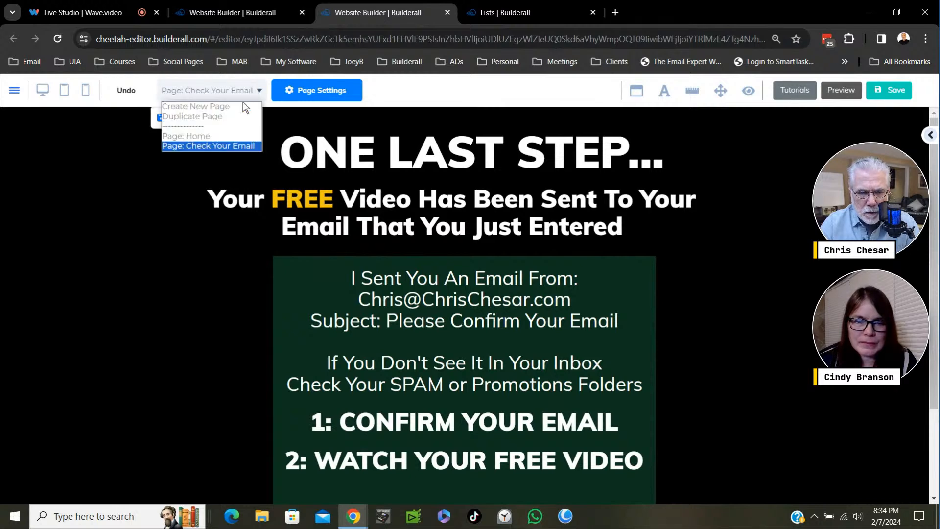
click(204, 138)
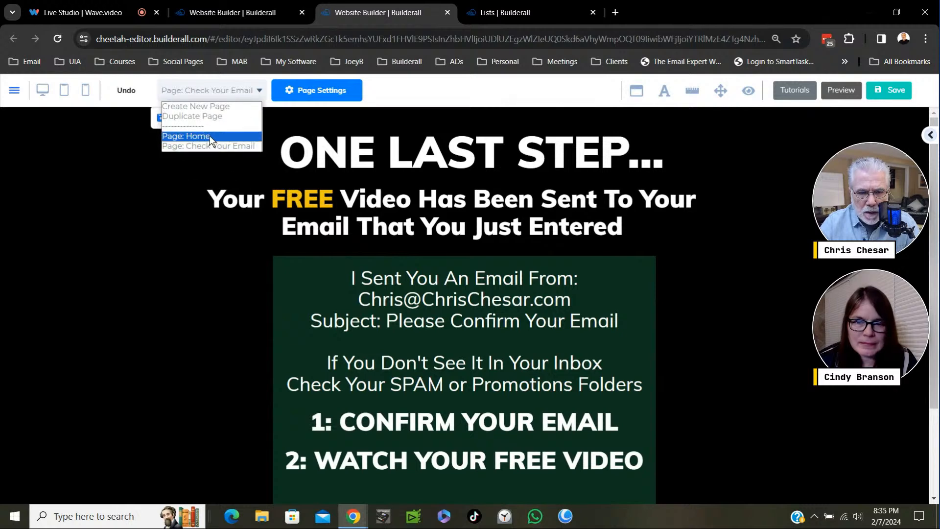
click(210, 136)
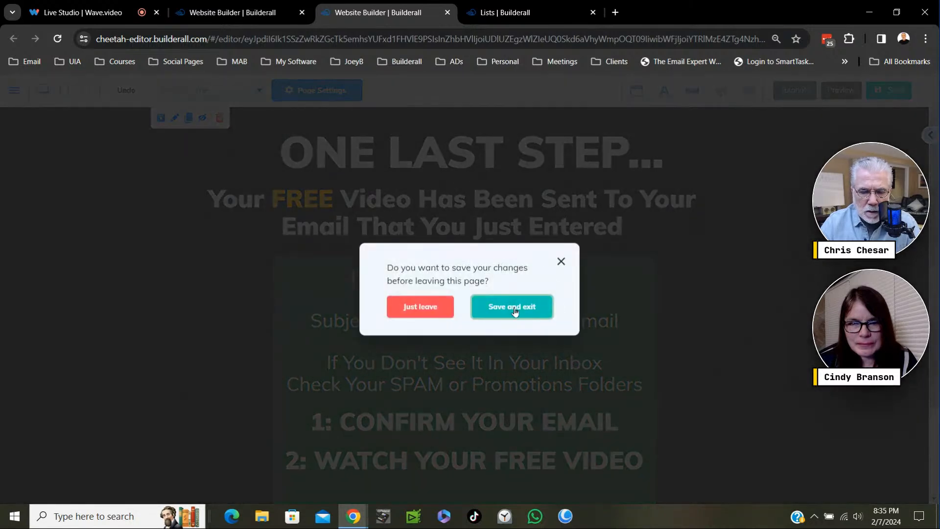
click(514, 311)
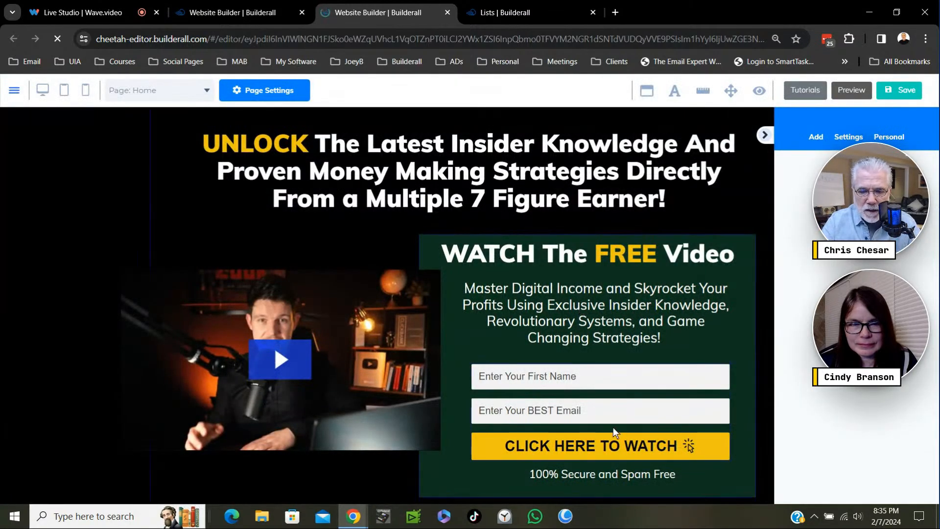
- Link the Home page's MailingBoss form to Default Form / AFP SHARE Double LoadedLab and save the selection
drag(623, 393, 592, 410)
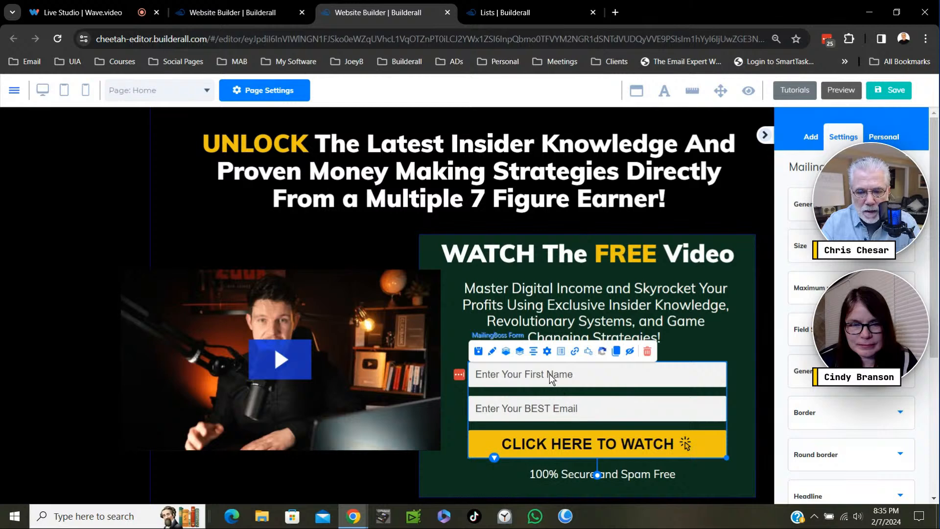
click(548, 351)
click(548, 352)
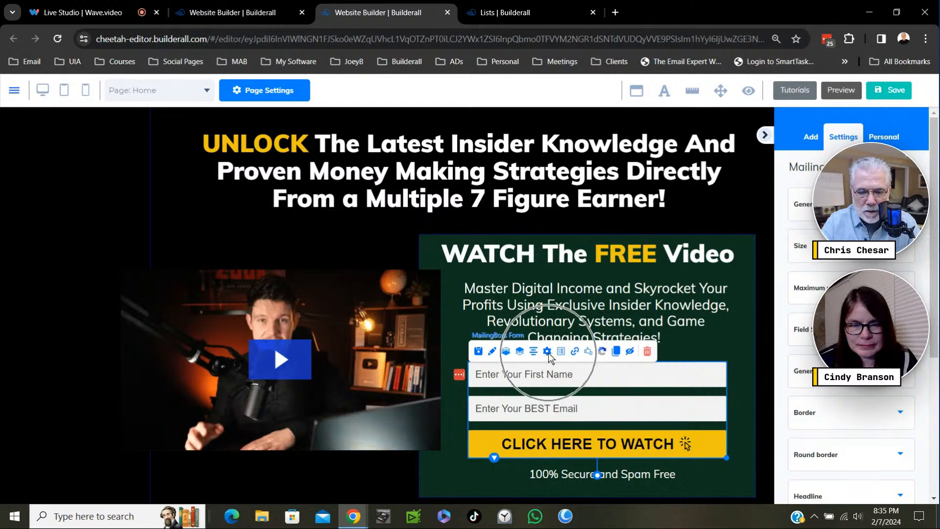
key(ctrl)
key(ctrl)
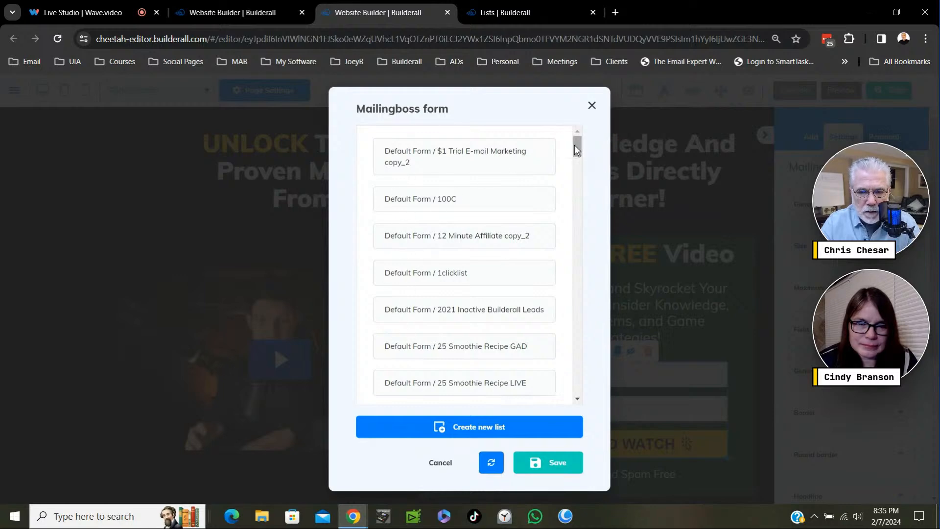
drag(575, 145, 575, 149)
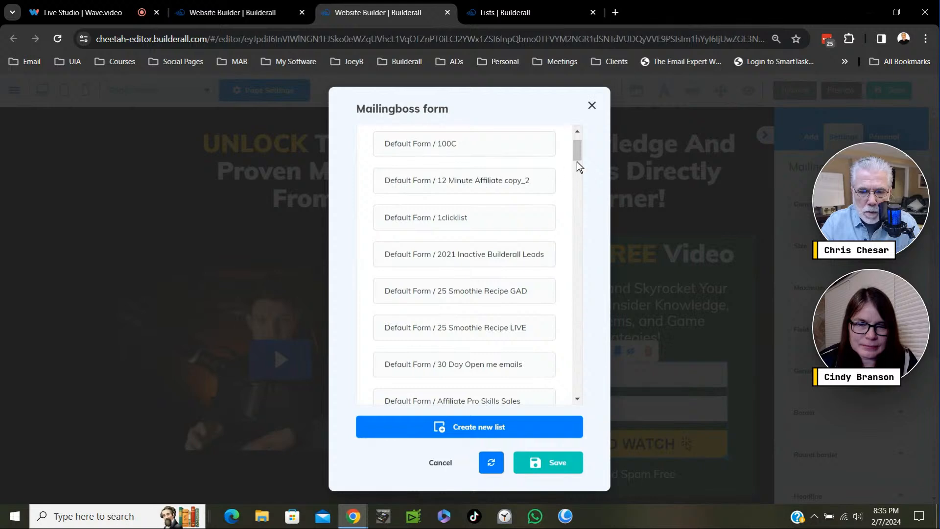
drag(576, 159, 578, 183)
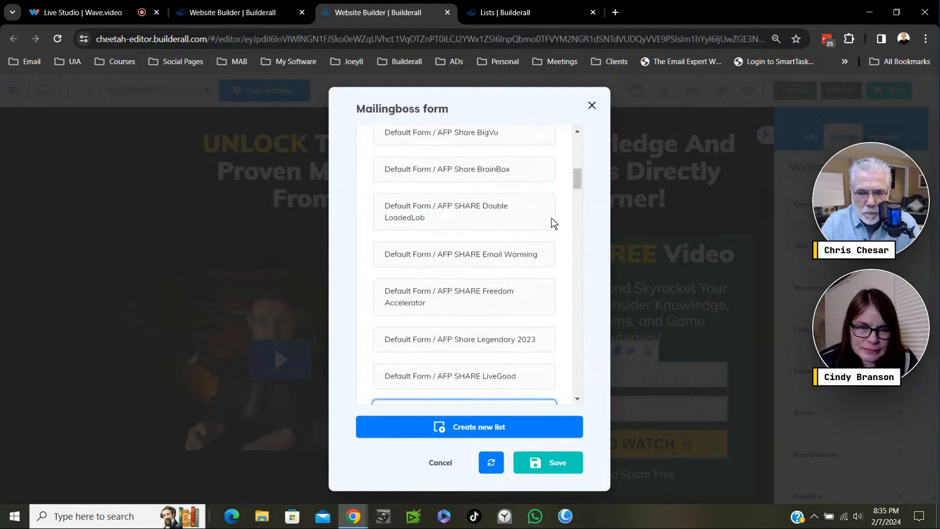
click(501, 218)
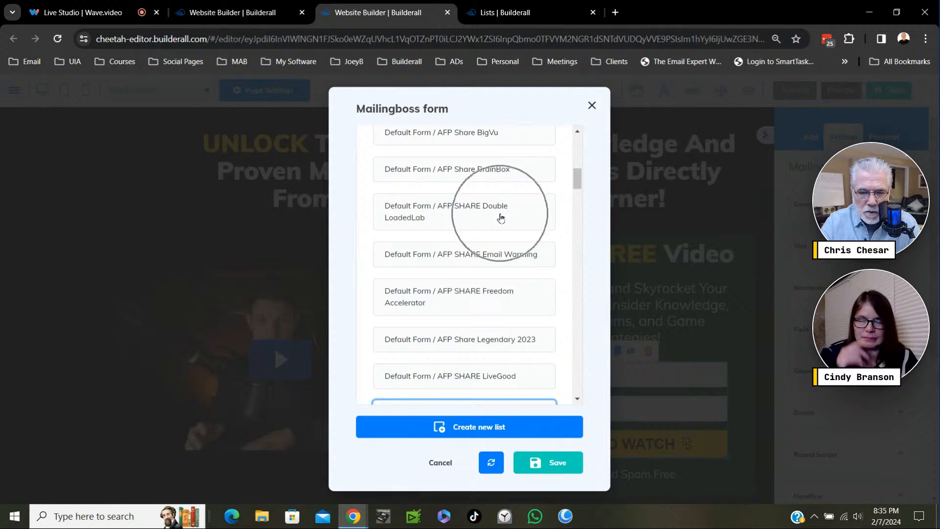
click(559, 460)
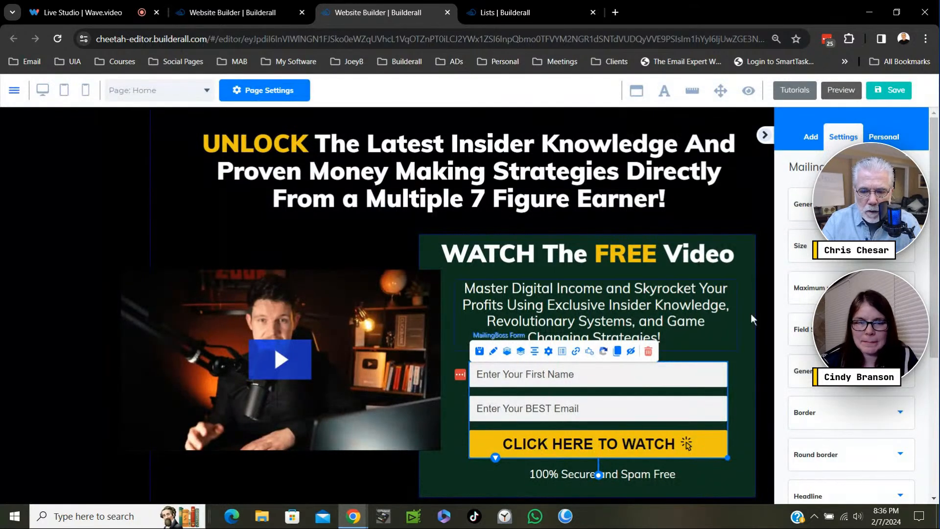
drag(934, 207, 933, 226)
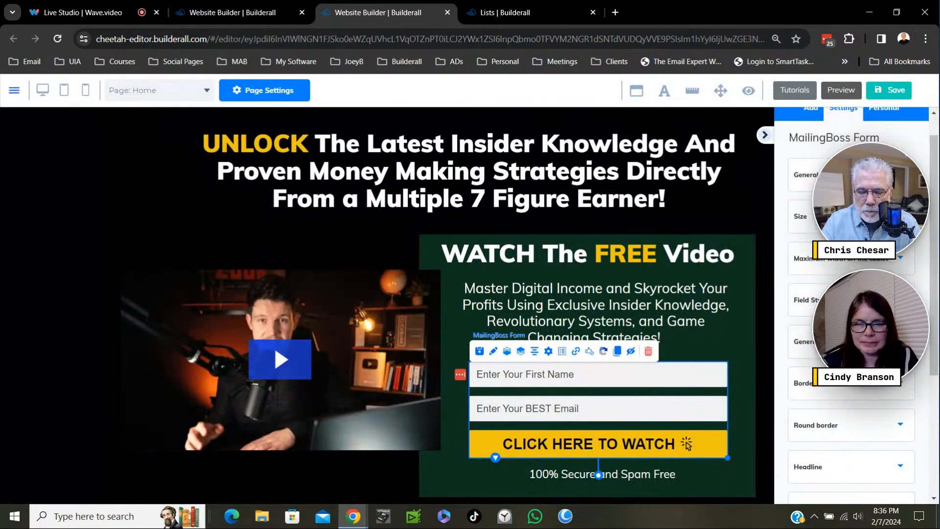
key(ctrl)
key(ctrl)
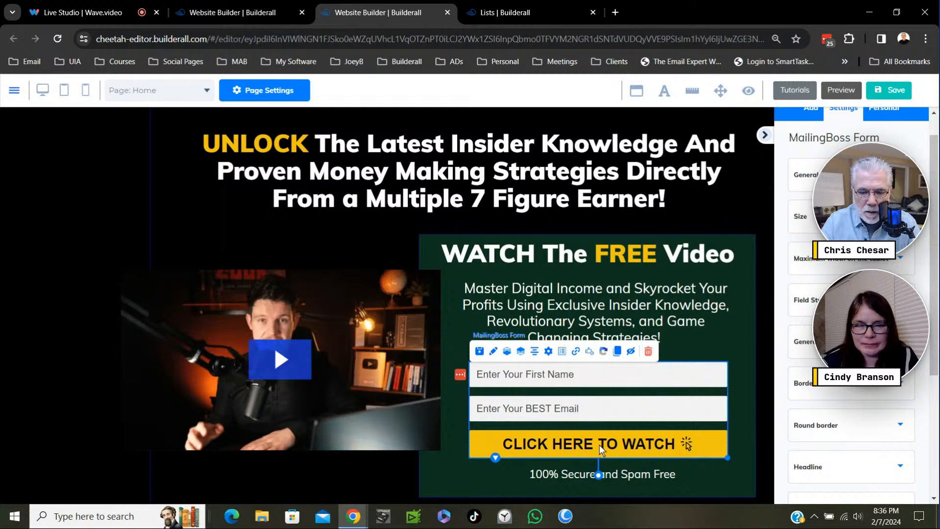
key(ctrl)
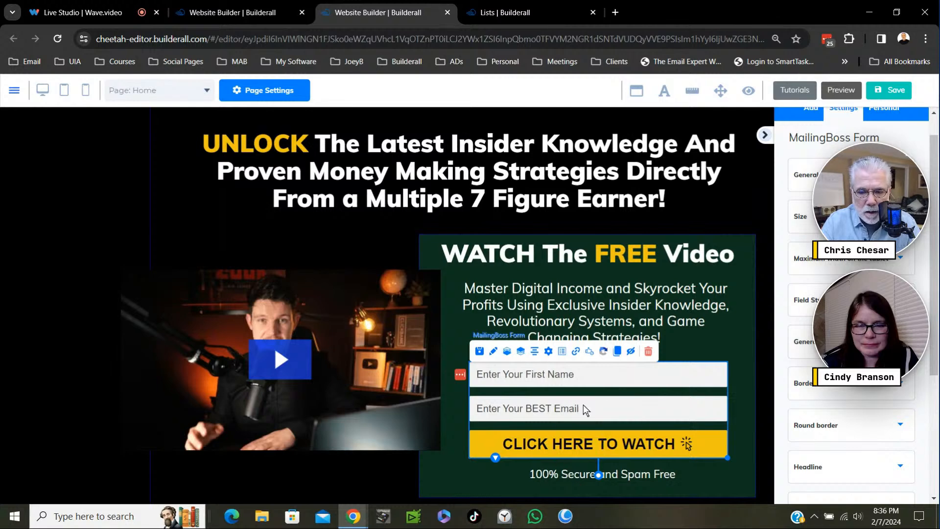
key(ctrl)
key(ctrl)
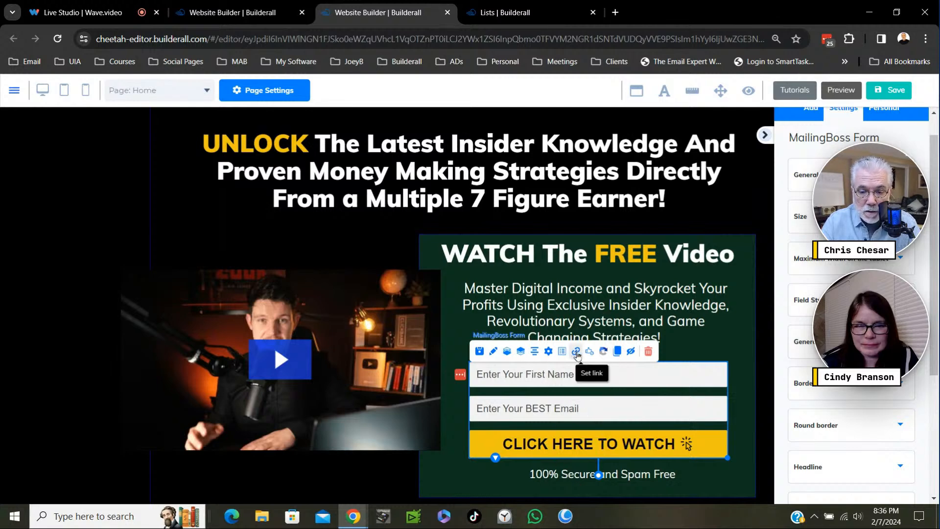
key(ctrl)
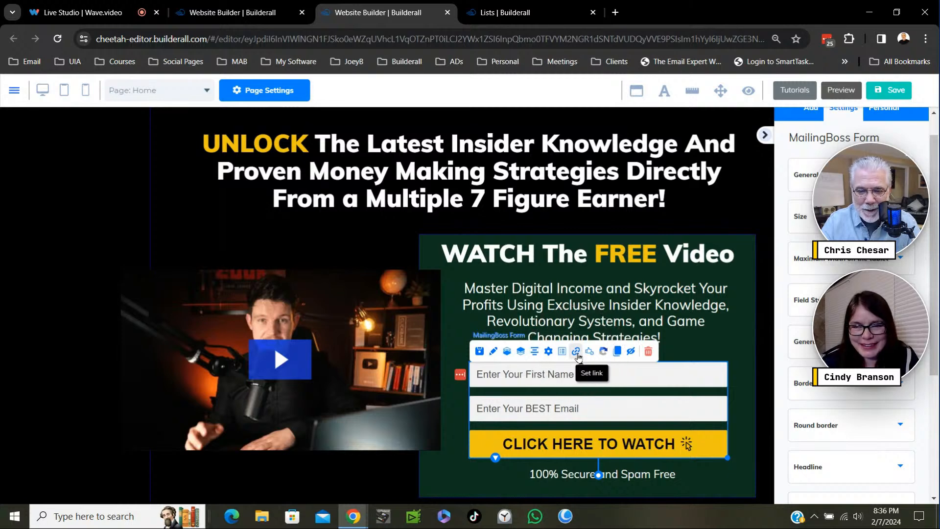
key(ctrl)
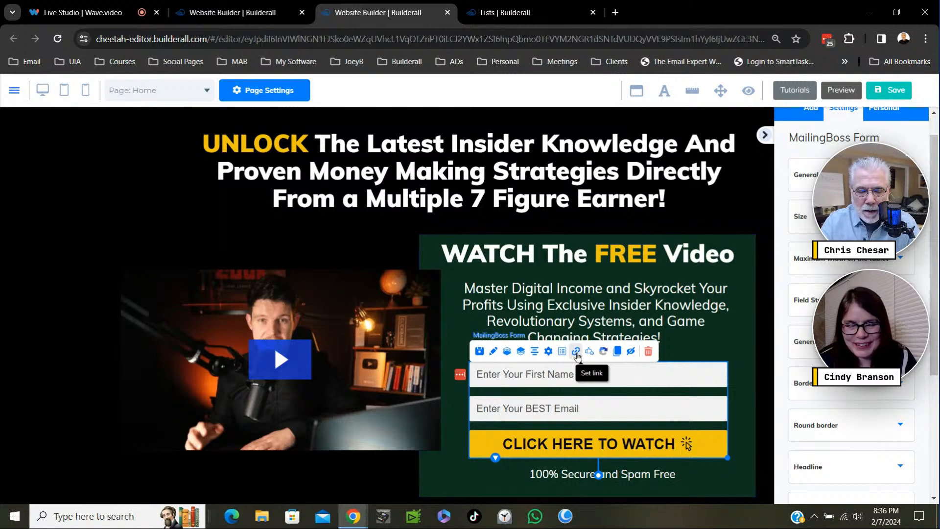
- Link the MailingBoss form's Subscribe pending URL to the Check Your Email page in the List URL settings
click(577, 355)
key(ctrl)
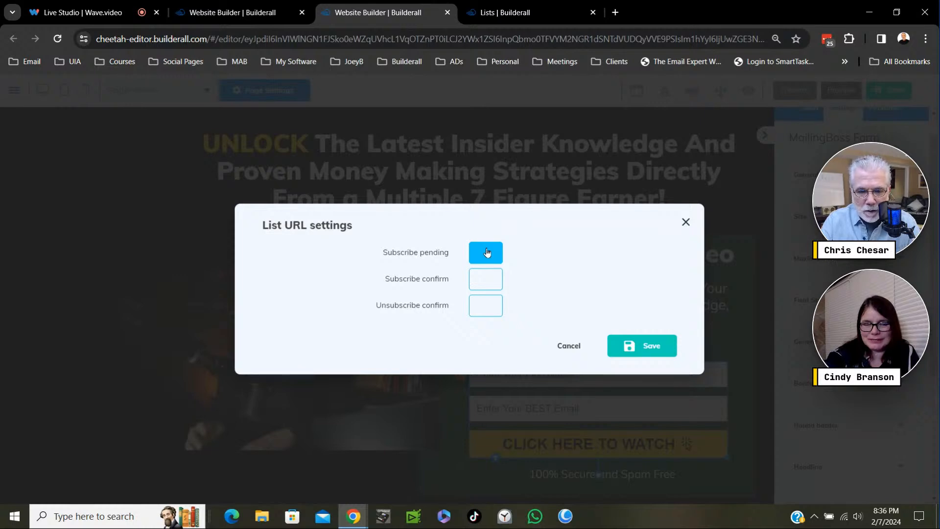
key(ctrl)
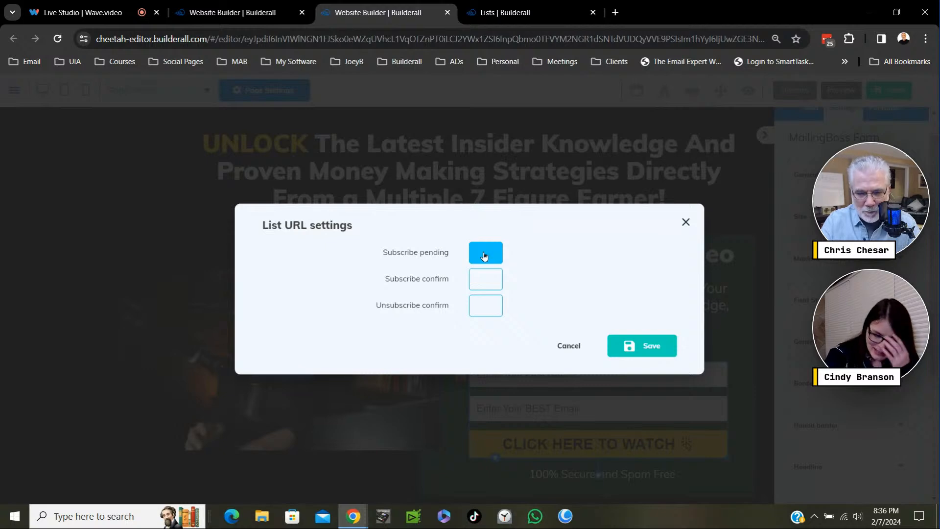
click(484, 254)
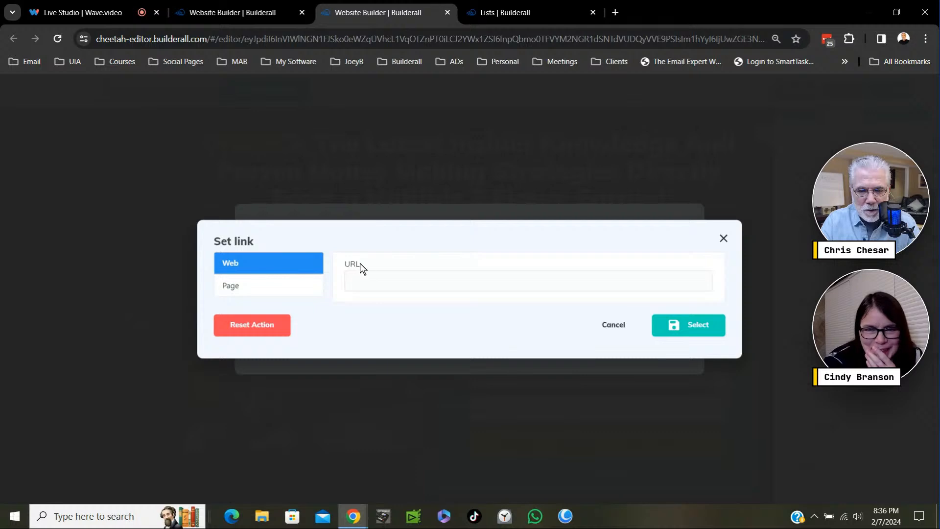
click(238, 289)
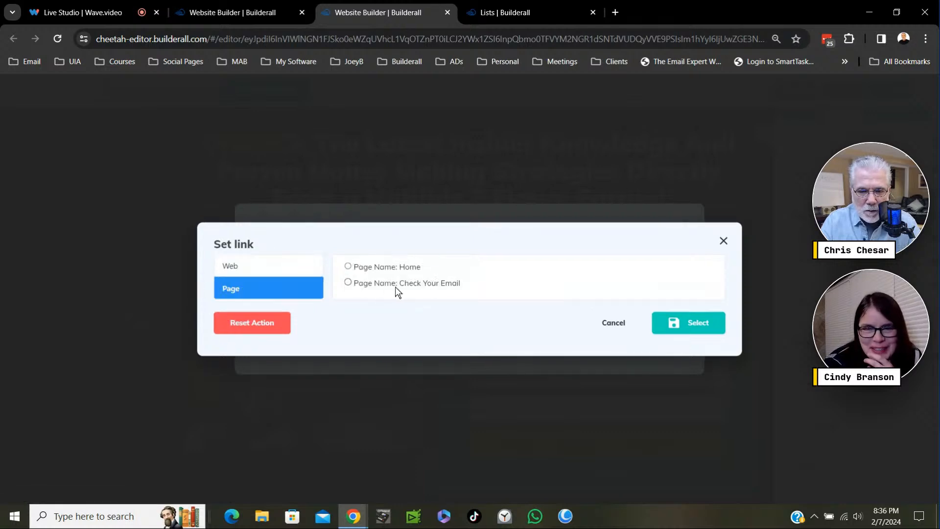
click(348, 283)
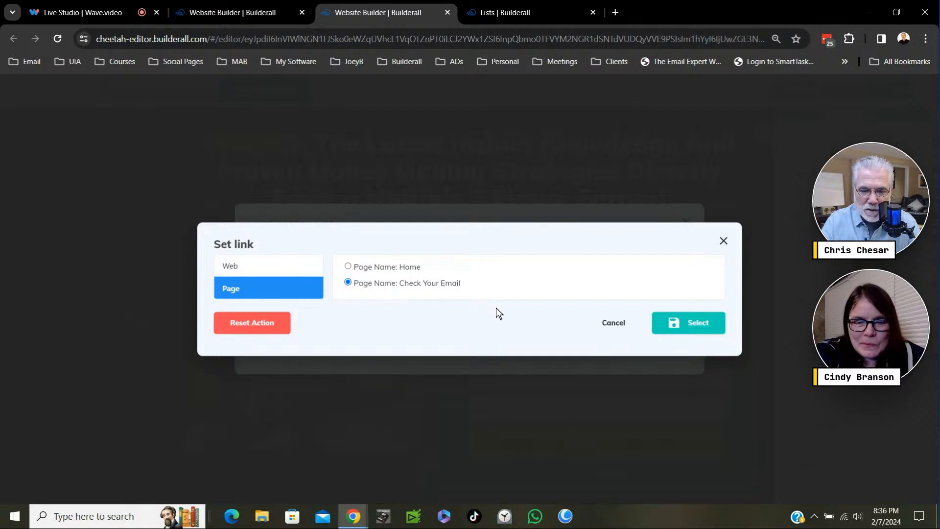
click(695, 327)
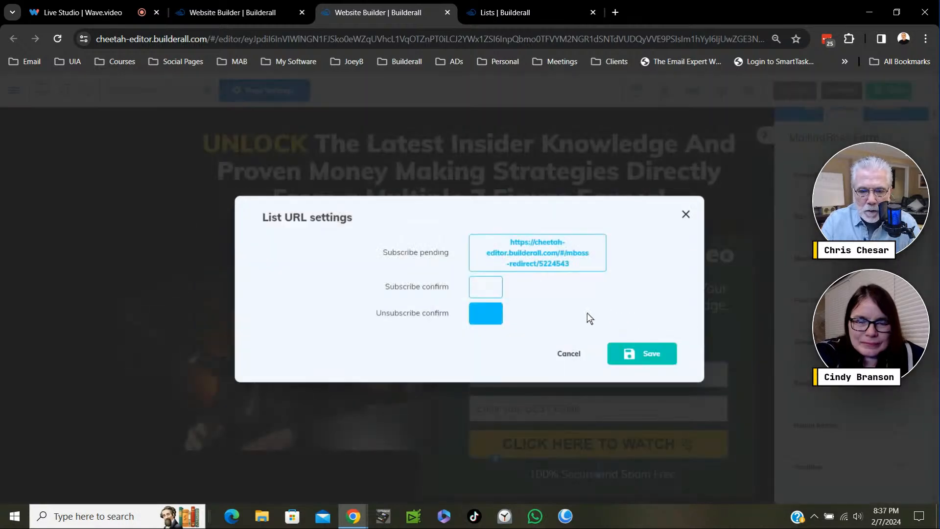
key(ctrl+plus)
key(ctrl+plus)
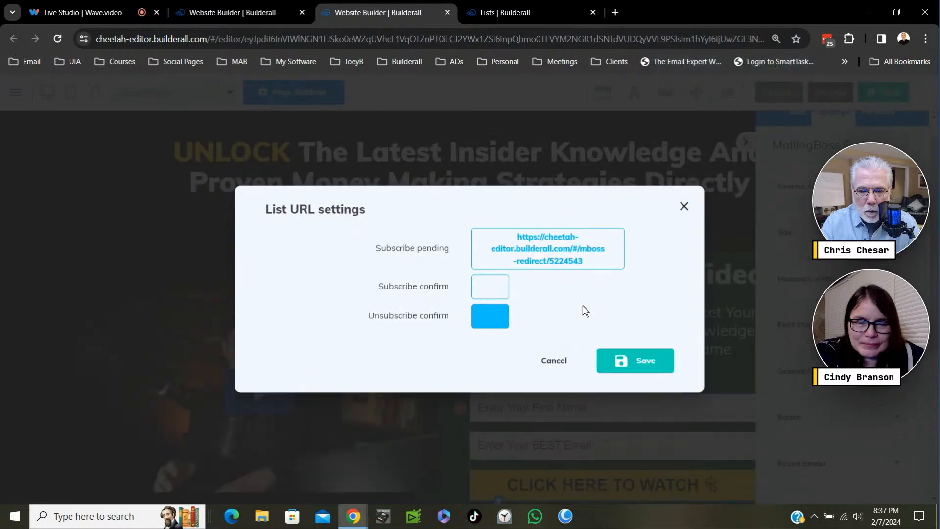
key(ctrl+plus)
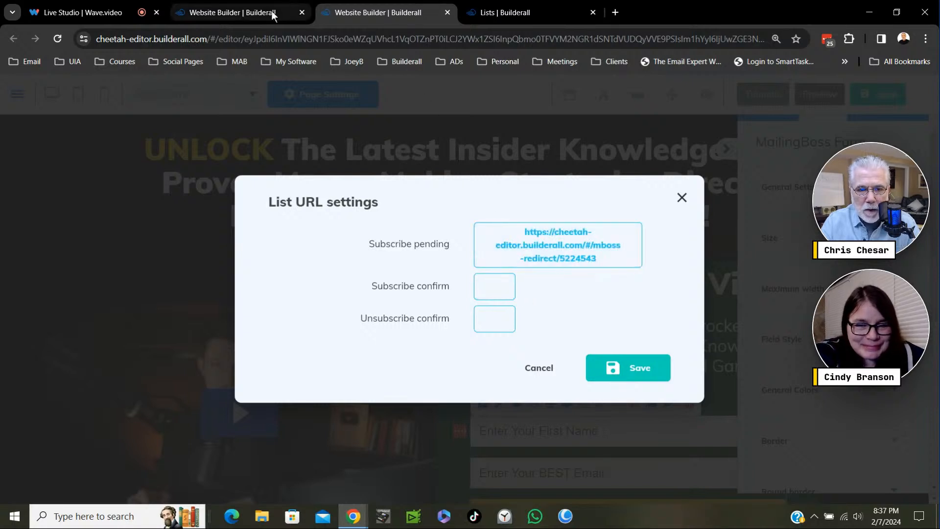
mouse_move(280, 11)
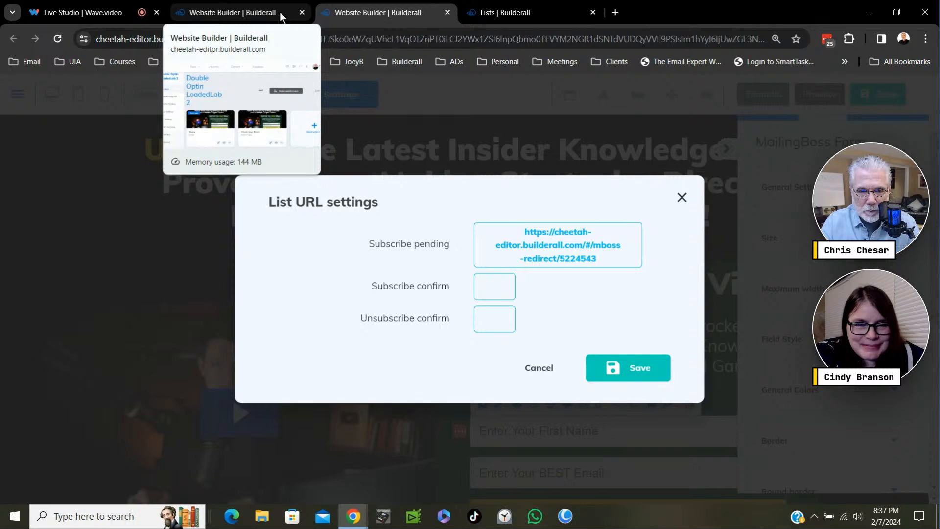
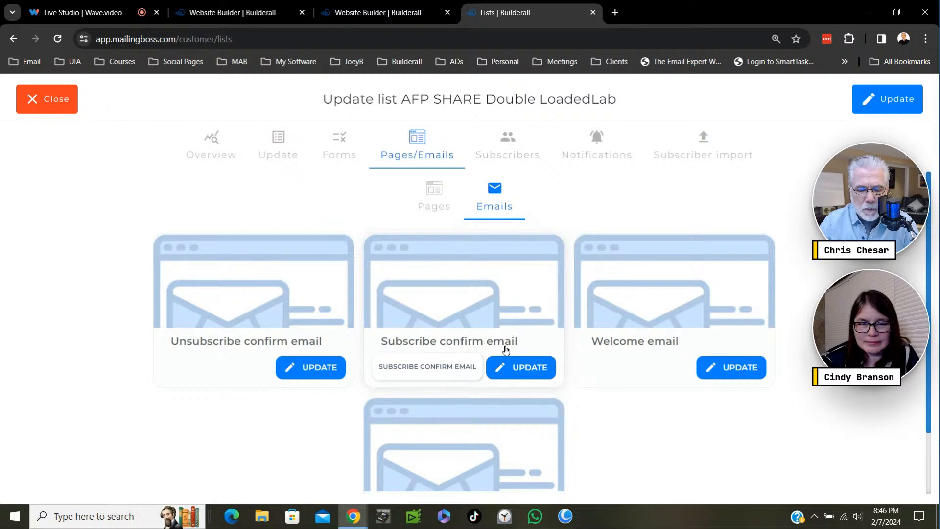
- Close the MailingBoss list settings, return to the website editor, save the Home page and publish the website
click(501, 310)
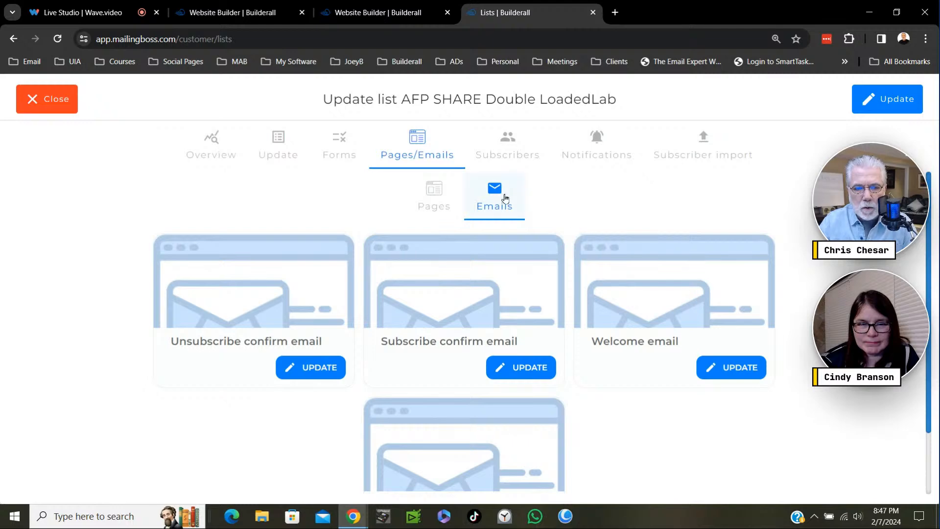
click(60, 105)
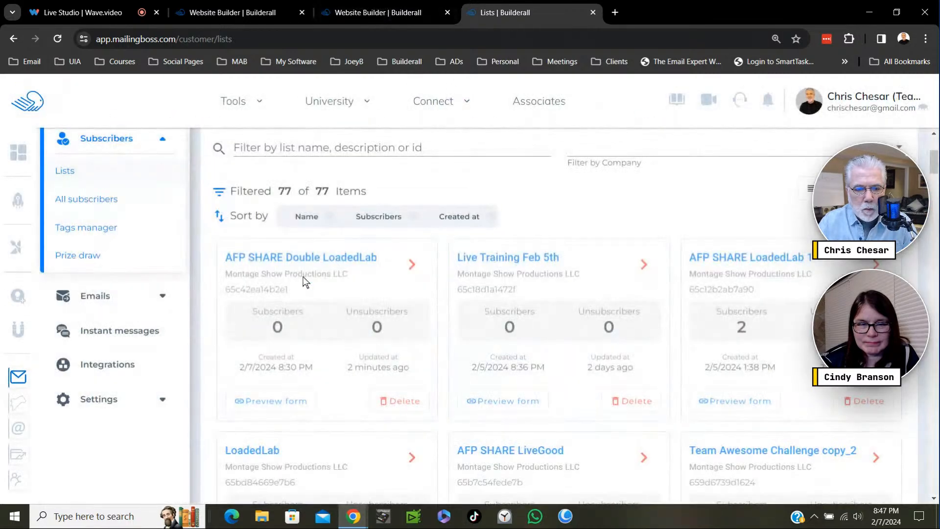
click(381, 13)
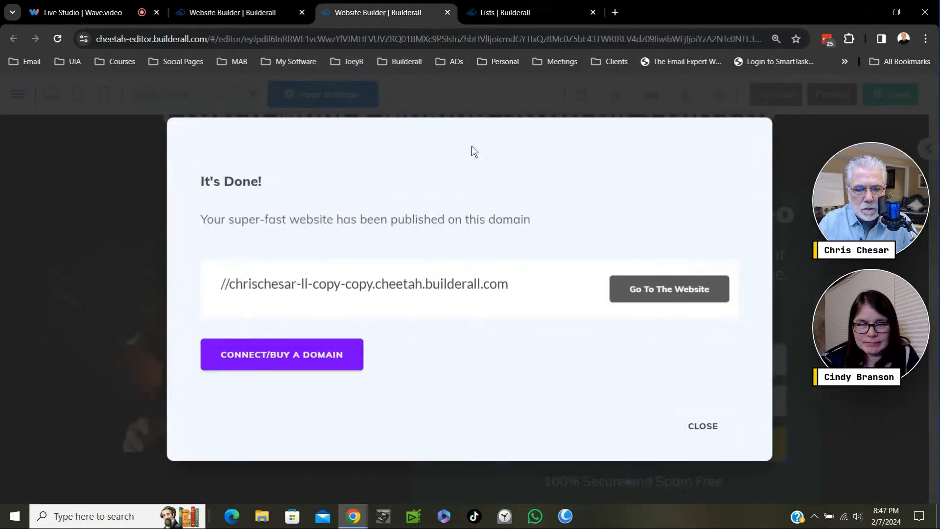
click(711, 429)
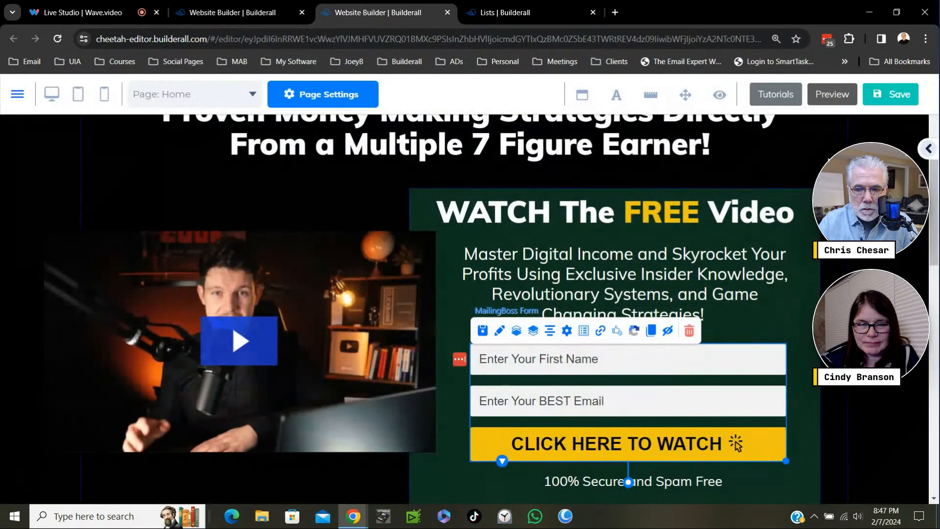
click(892, 95)
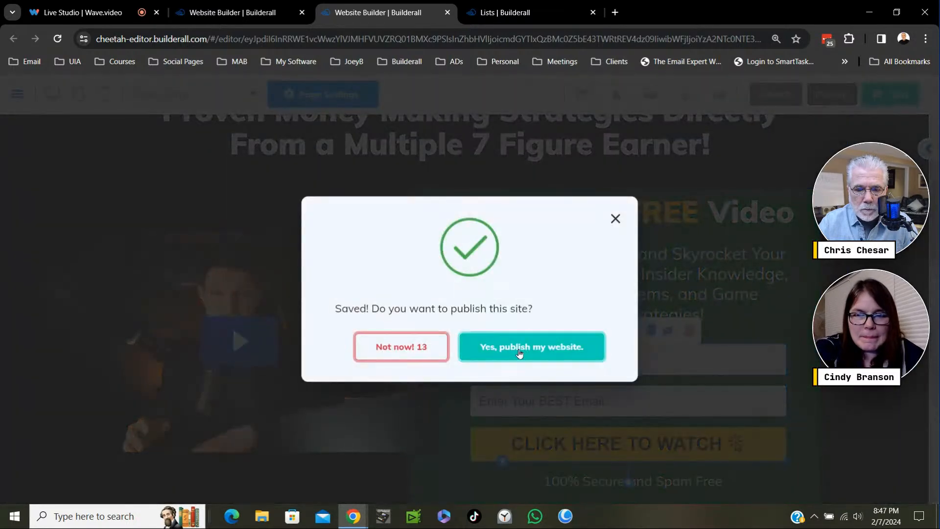
click(517, 349)
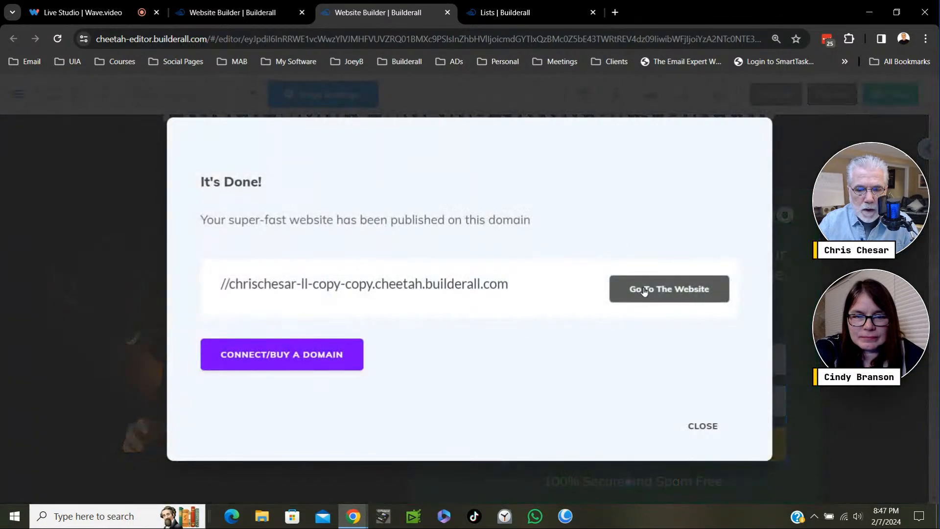
- Open the published website, reload it and enter a test subscriber's name in the opt-in form's First Name field
click(643, 289)
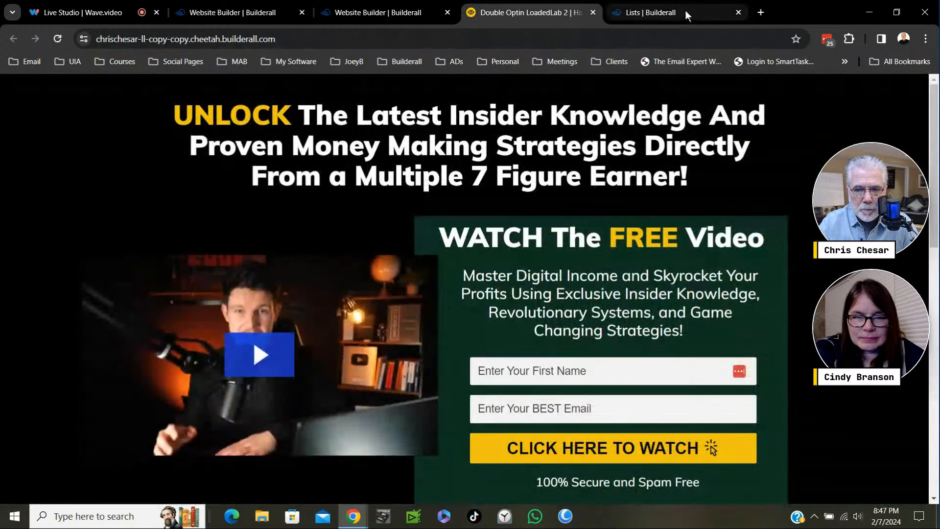
click(58, 40)
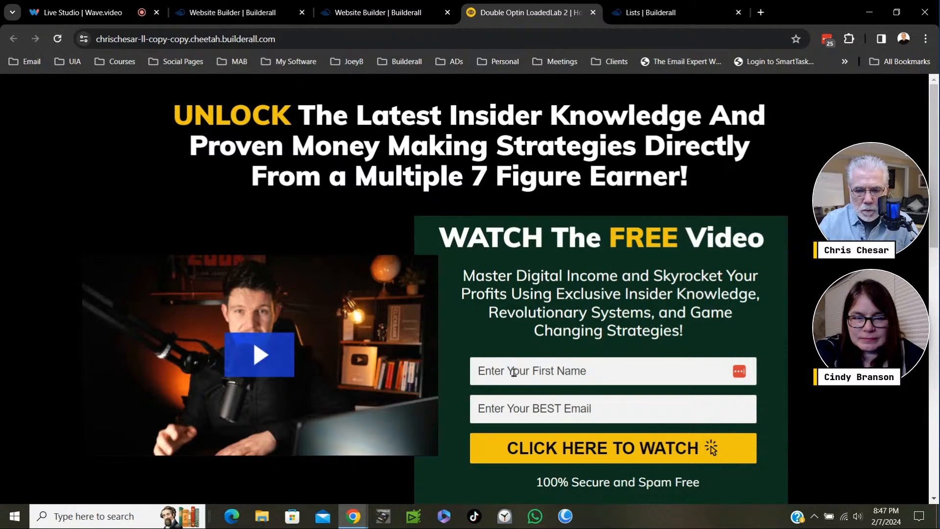
click(513, 372)
click(557, 401)
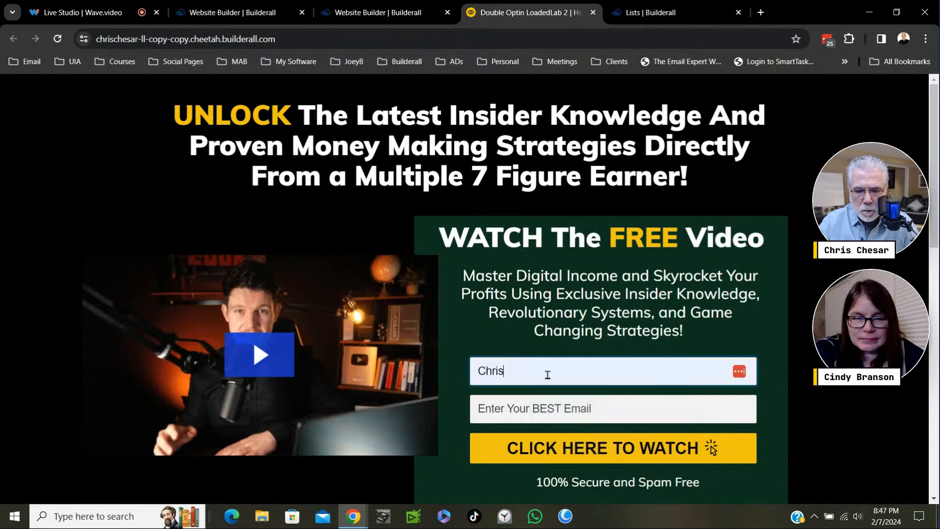
text(Test)
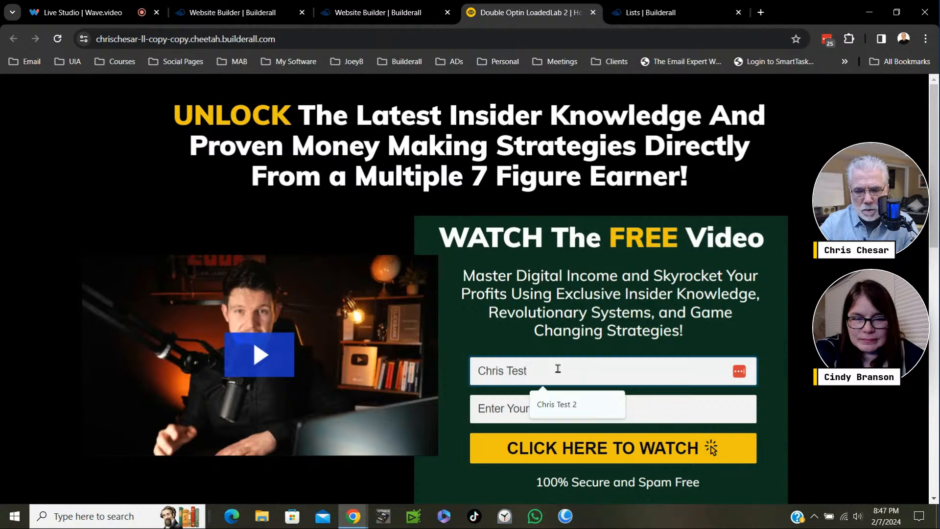
- Fill in the opt-in form's email with the saved Gmail address plus the alias tag +56 and submit the form
click(497, 408)
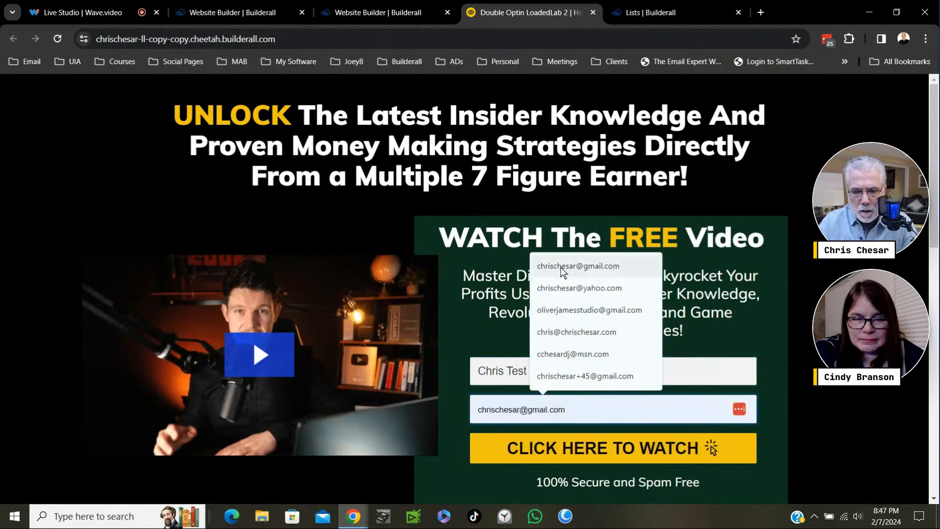
click(562, 272)
click(535, 408)
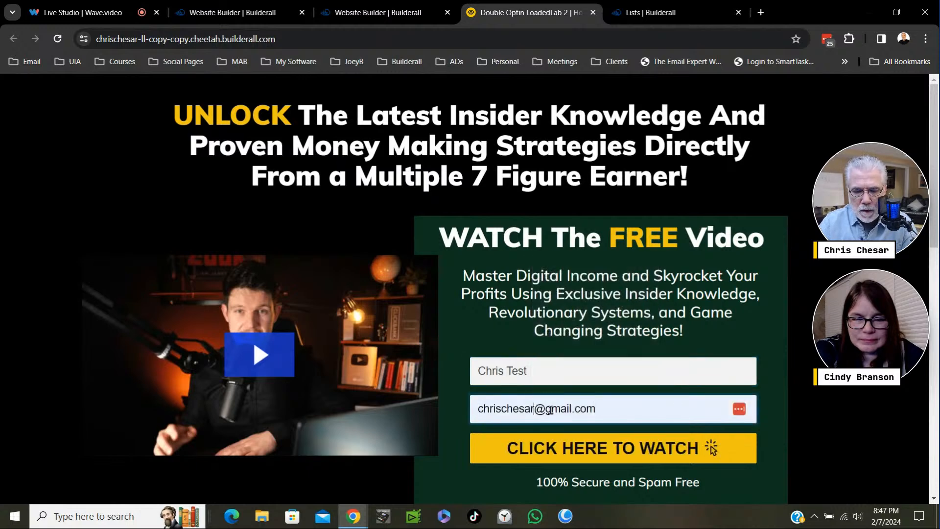
text(+)
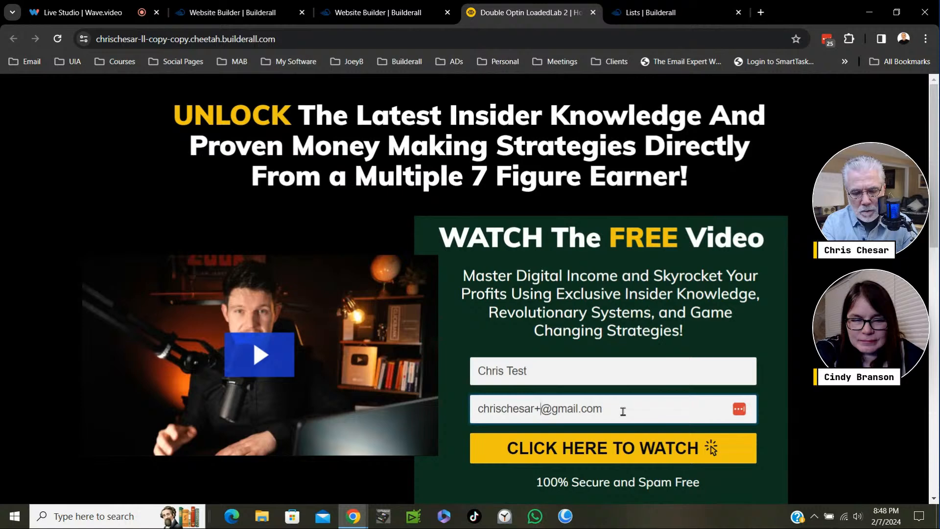
text(5)
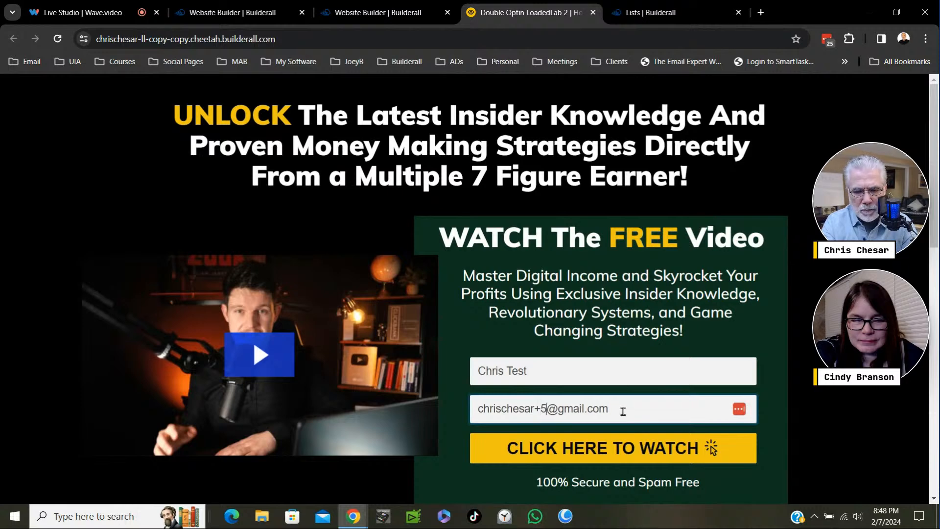
text(6)
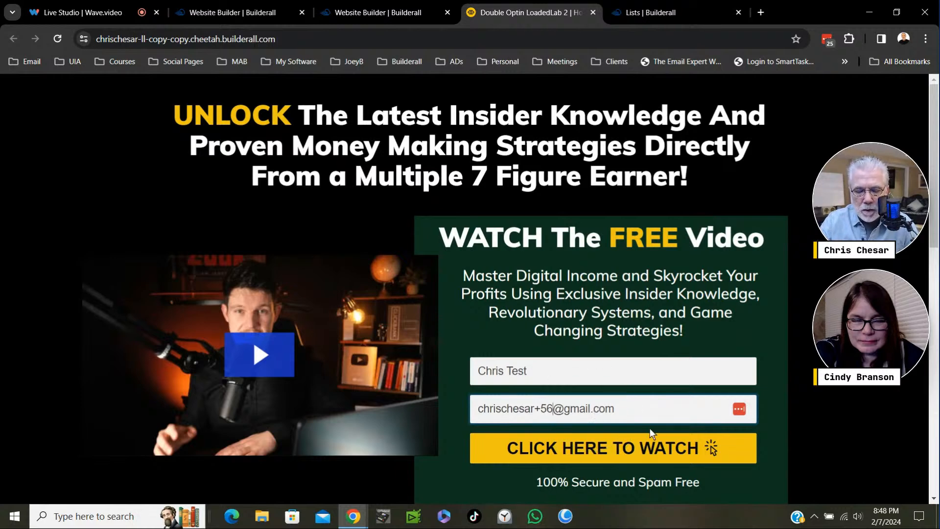
scroll(936, 238, down, 1)
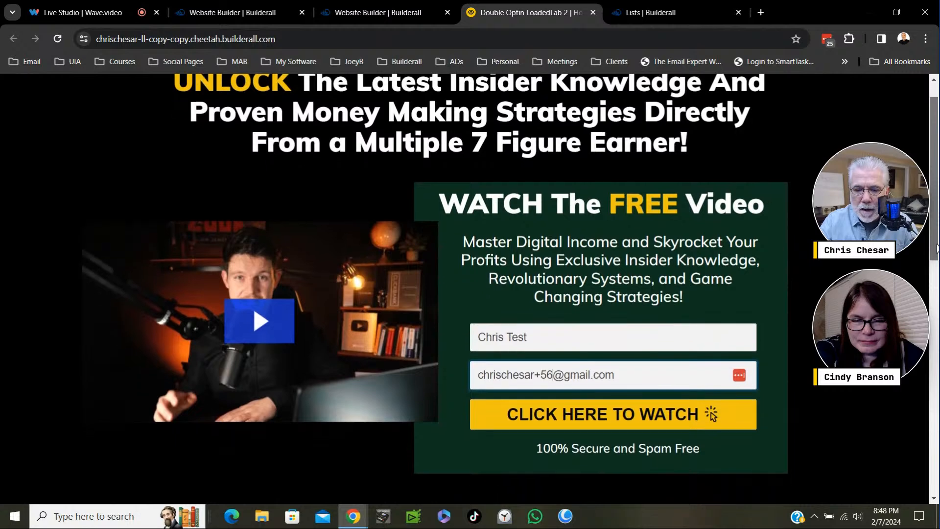
click(647, 423)
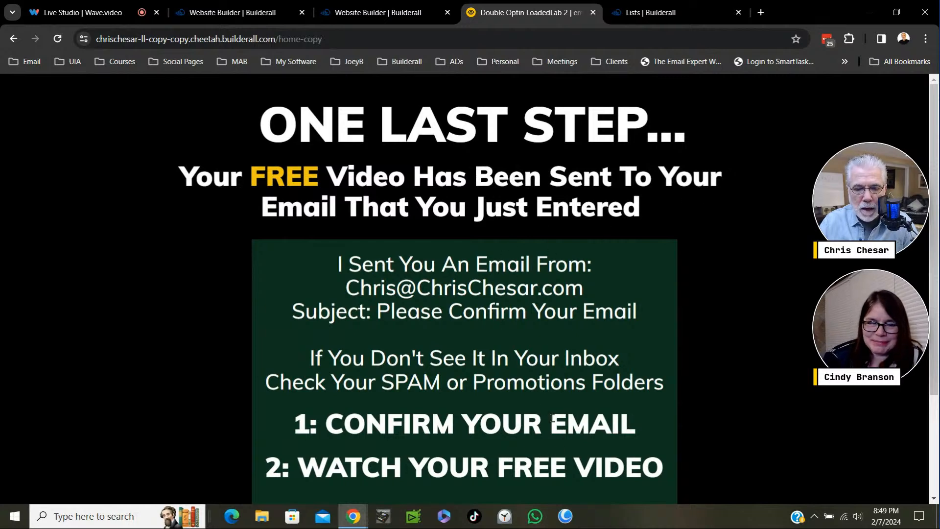
- Open Gmail in a new browser tab and open the Please Confirm Your Email message
click(760, 12)
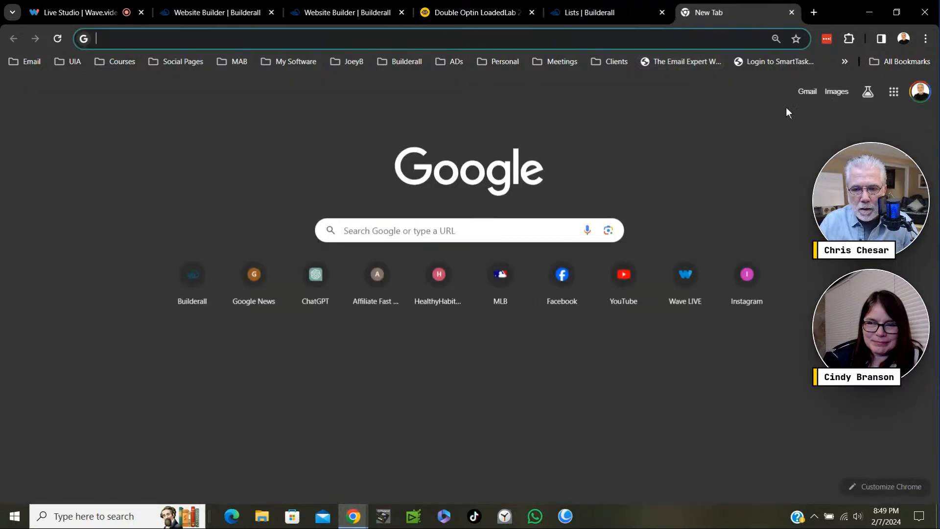
click(807, 92)
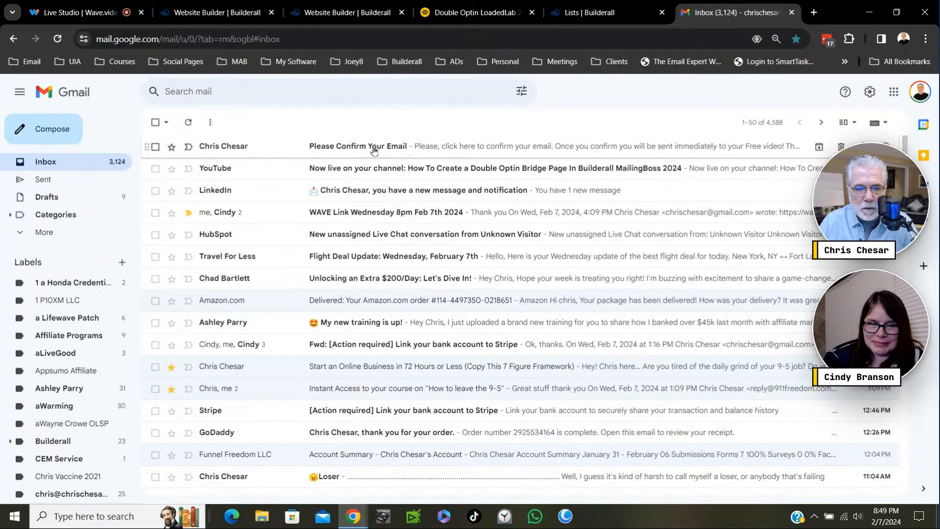
click(341, 147)
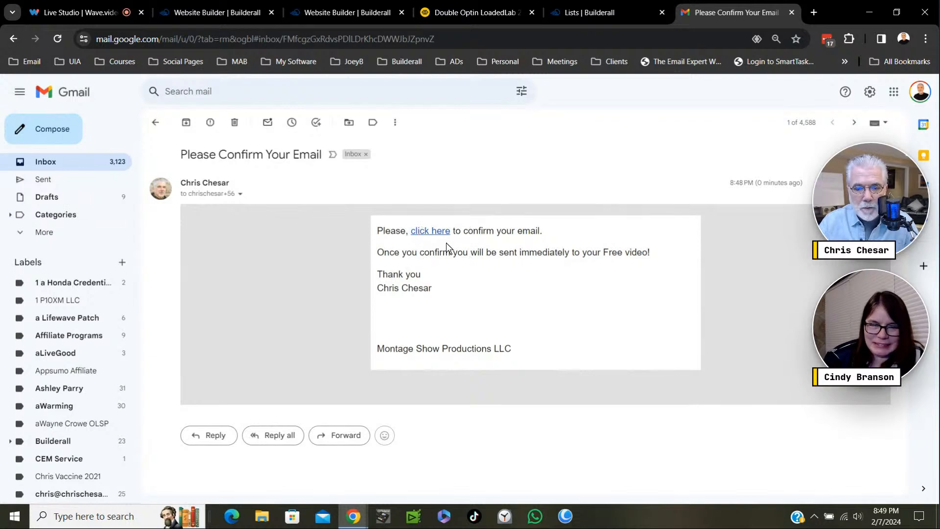
- Confirm the test subscription through the message's confirmation link and look over the page it redirects to
click(431, 239)
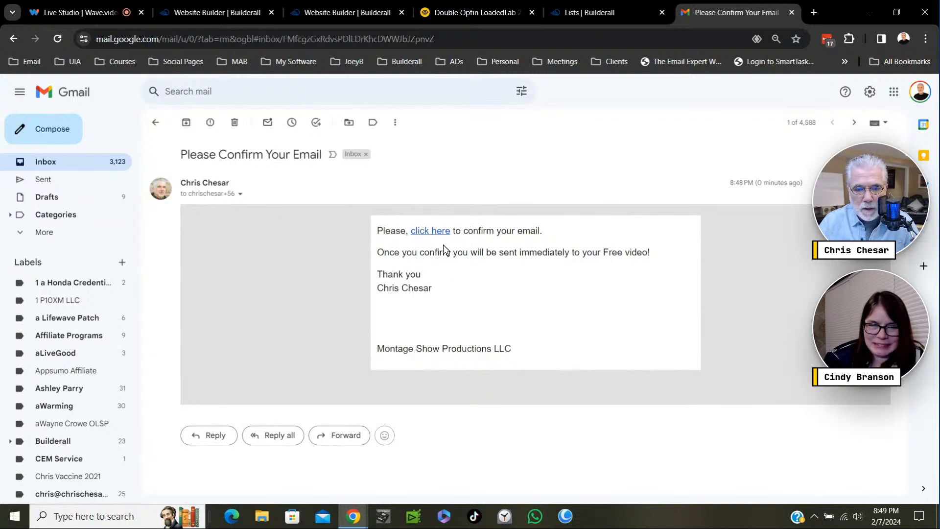
double_click(502, 350)
drag(486, 351, 381, 349)
click(506, 327)
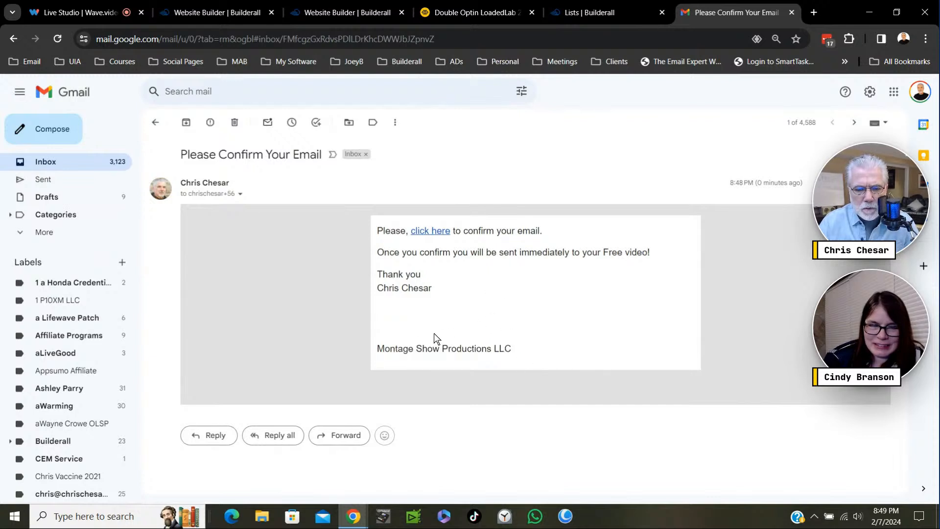
click(434, 234)
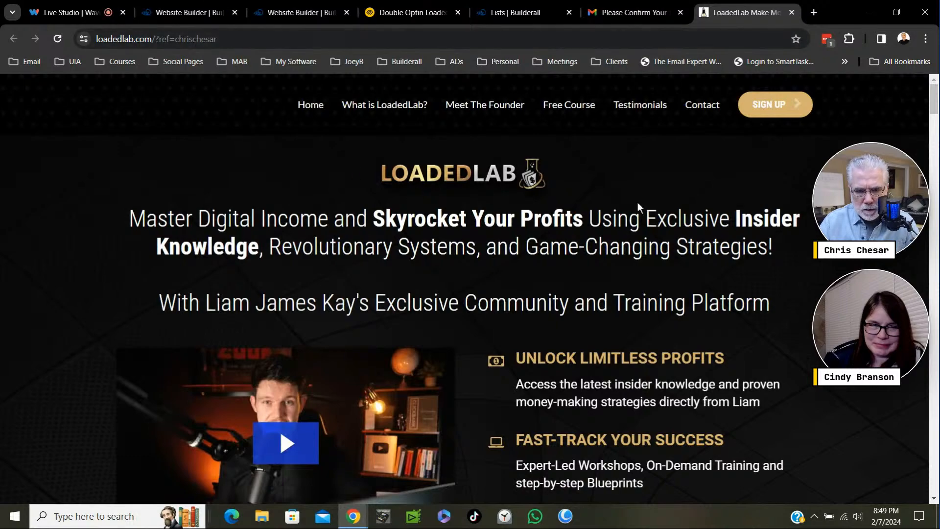
scroll(654, 253, down, 2)
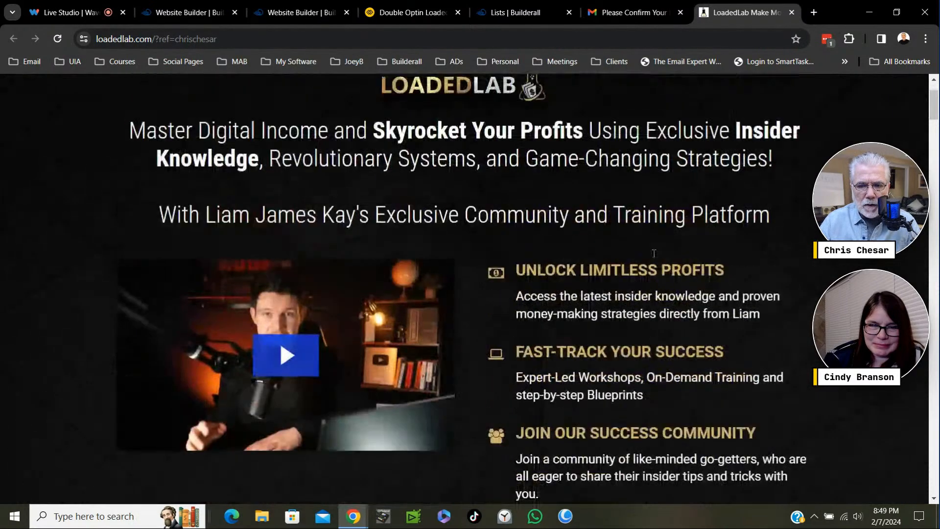
scroll(654, 254, up, 2)
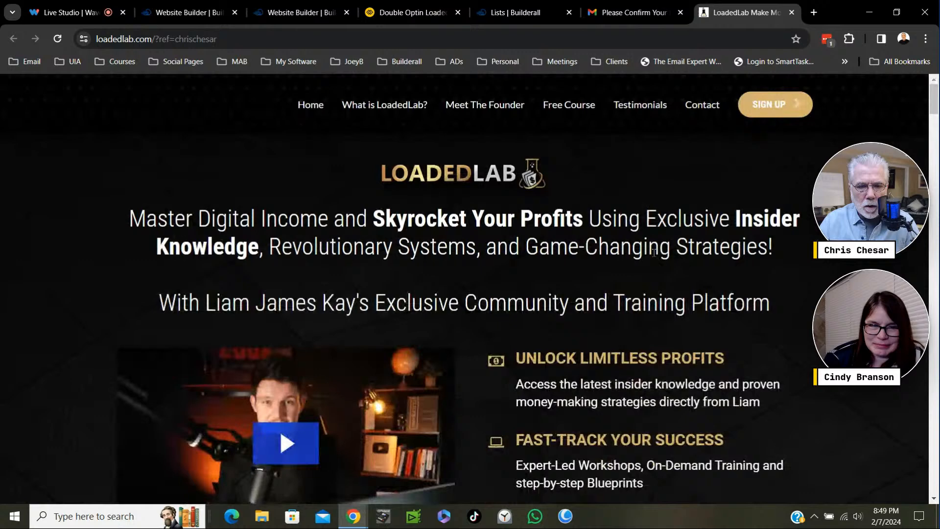
- Return to the MailingBoss lists, reload them and check the subscriber count of AFP SHARE Double LoadedLab
click(518, 12)
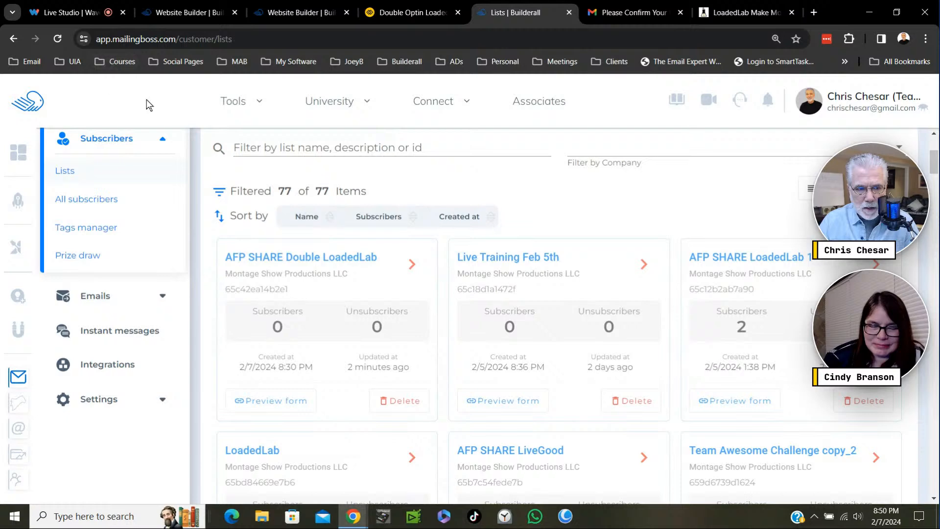
click(57, 39)
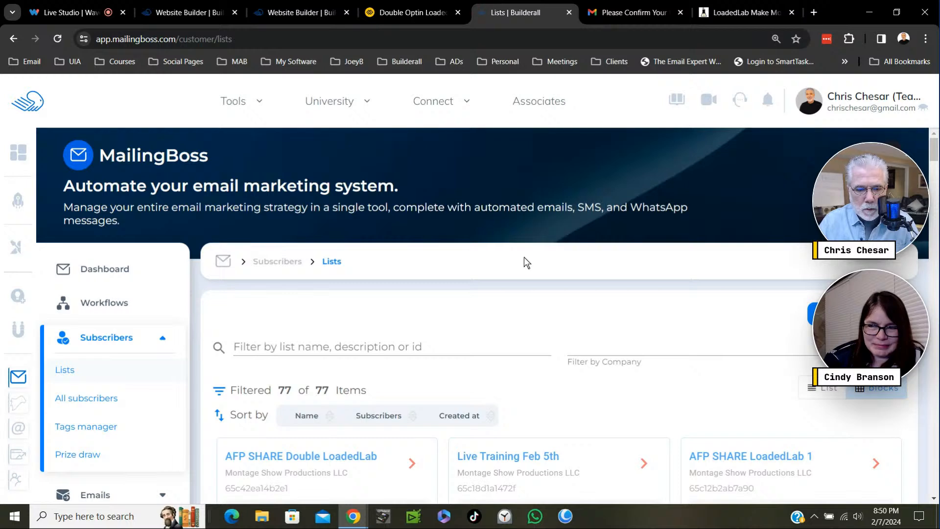
scroll(531, 269, down, 6)
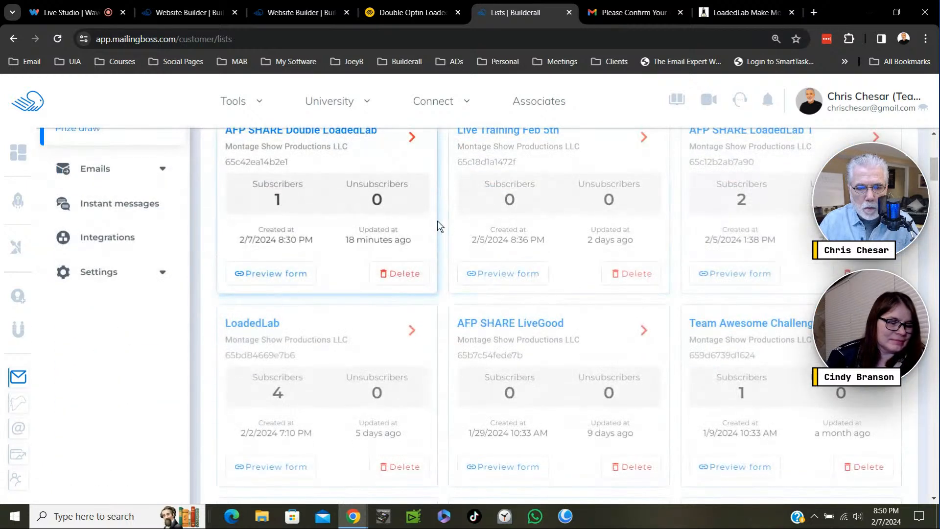
scroll(443, 223, up, 3)
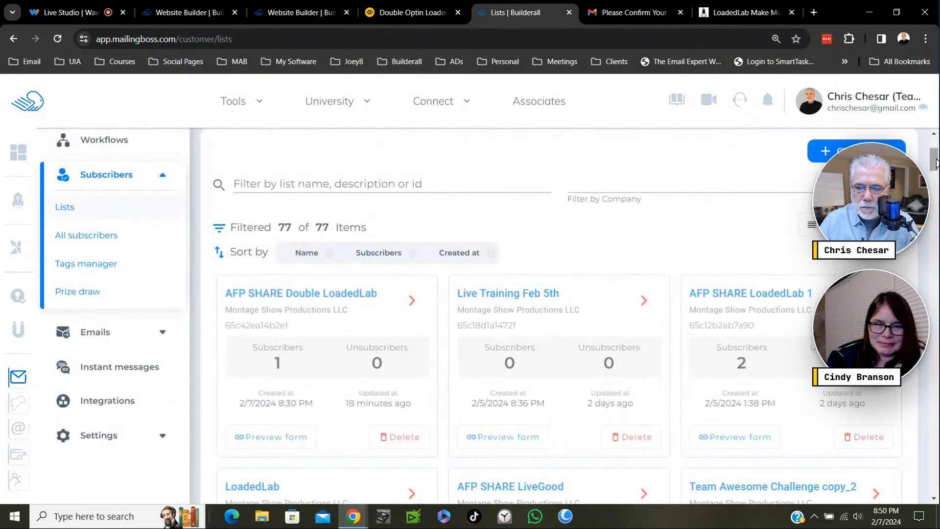
scroll(420, 249, down, 1)
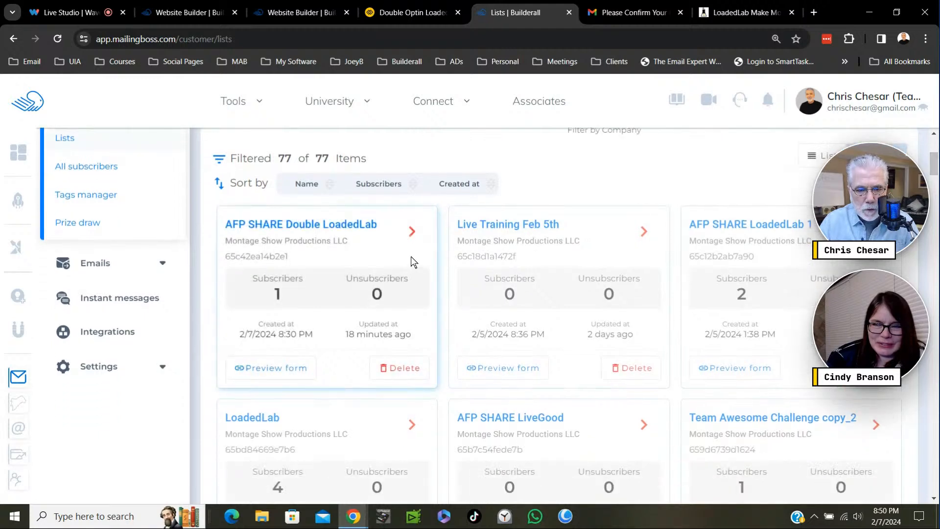
- Open the subscribers of AFP SHARE Double LoadedLab, check the test subscriber's status, and return to the published check-your-email page
click(413, 233)
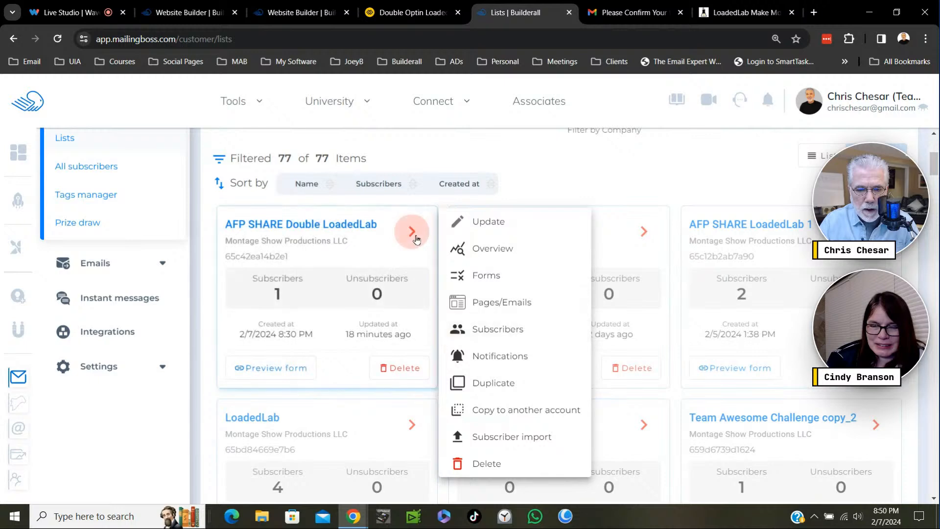
click(497, 336)
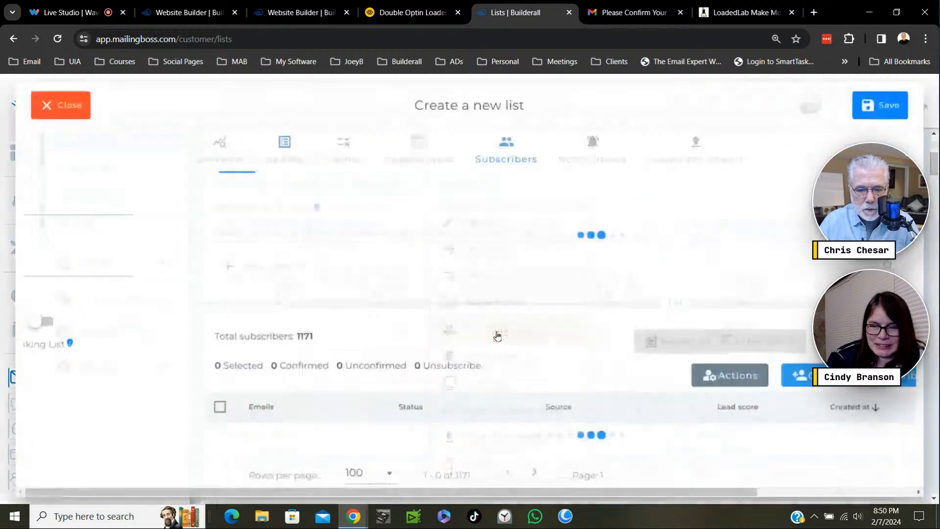
scroll(475, 311, down, 1)
scroll(474, 311, down, 1)
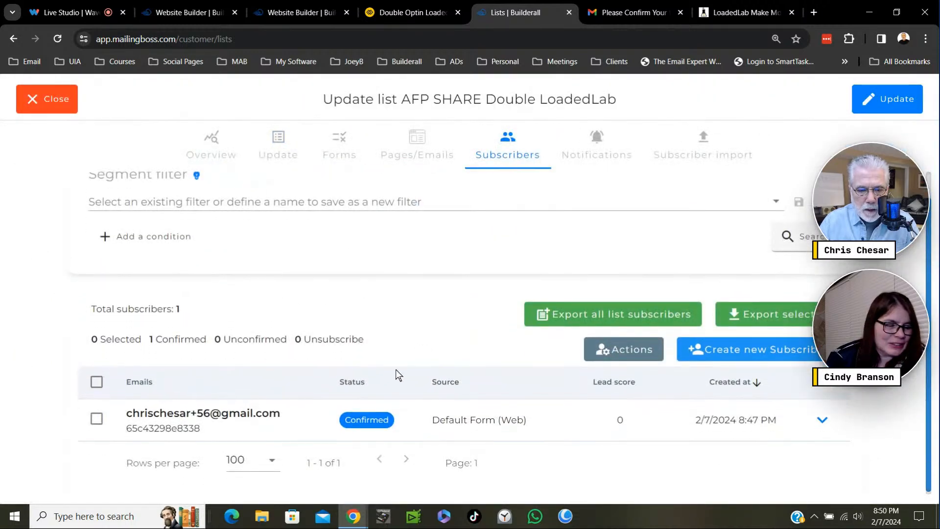
click(368, 431)
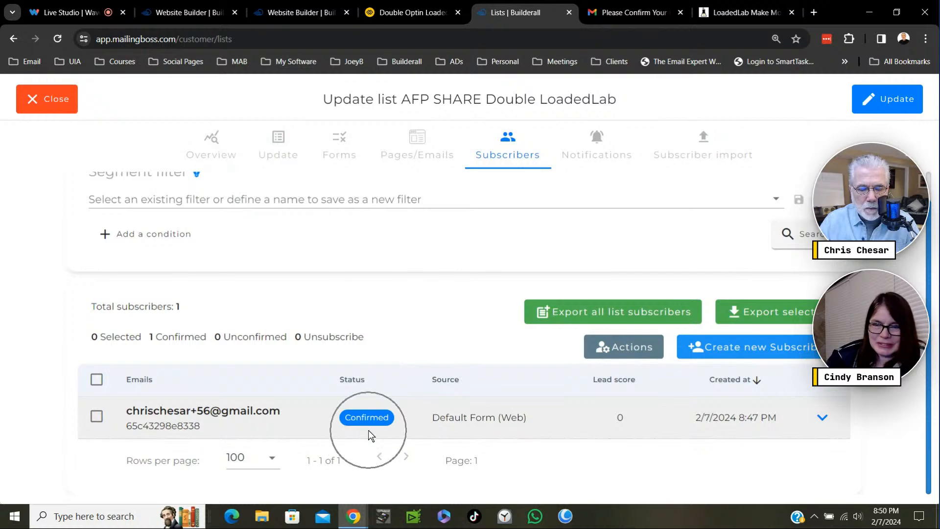
click(411, 11)
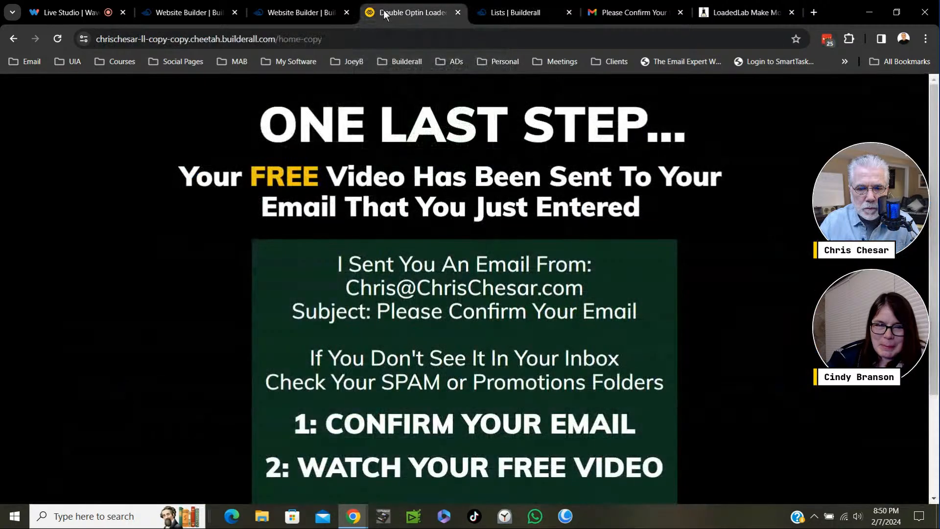
- Open the published opt-in page in a new tab from the site's publish confirmation and close the old check-your-email tab
click(322, 10)
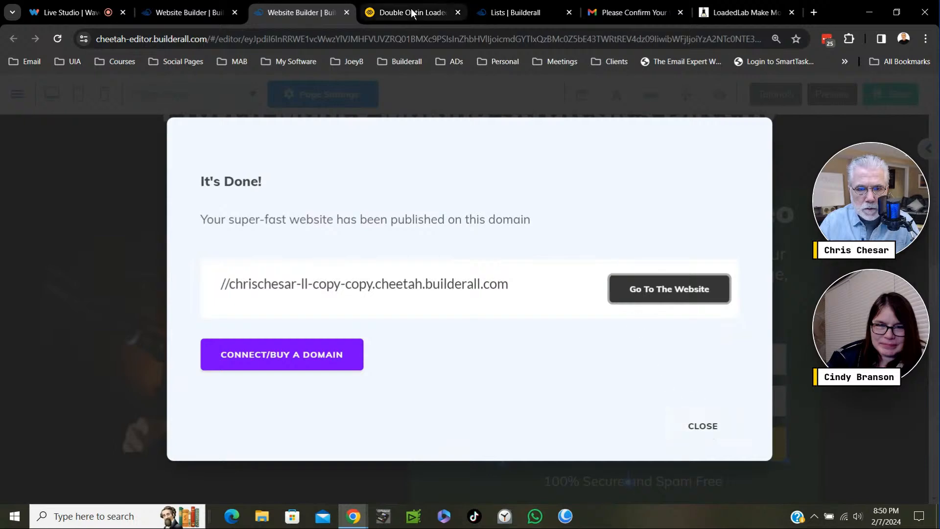
click(391, 12)
click(308, 12)
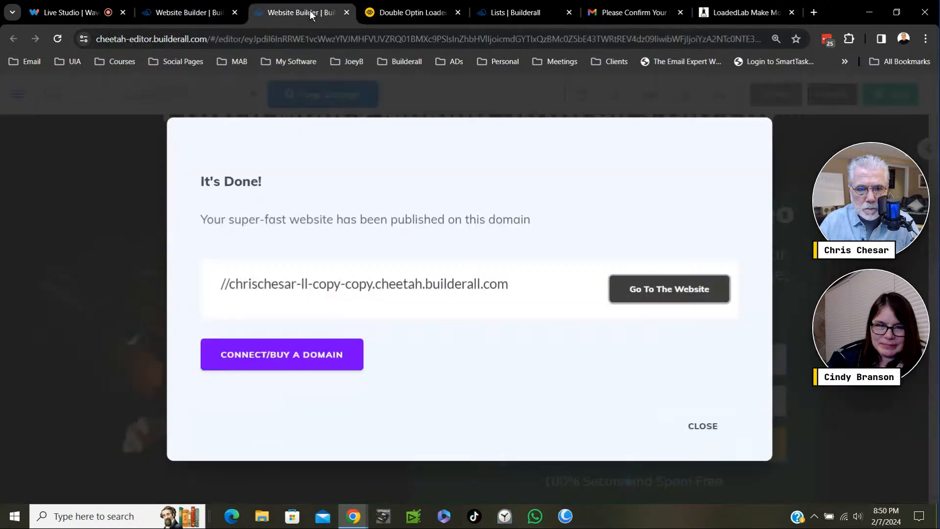
click(660, 294)
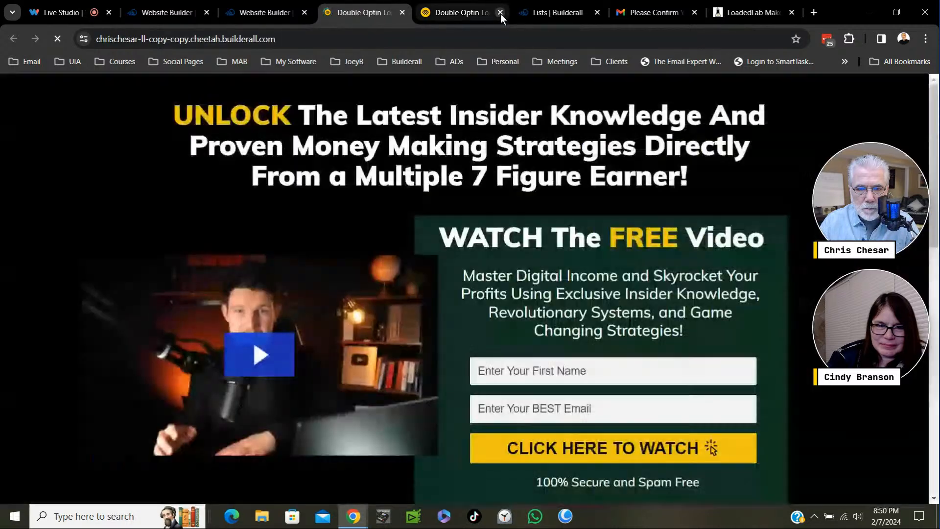
click(501, 15)
- Submit the opt-in form with a second test name and the test Gmail address tagged +57, and look over the check-your-email page
click(513, 372)
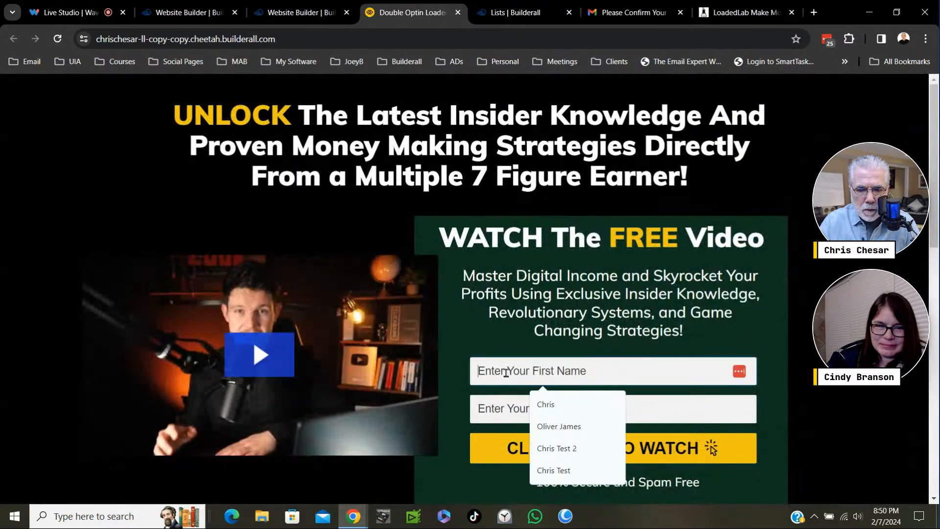
click(561, 447)
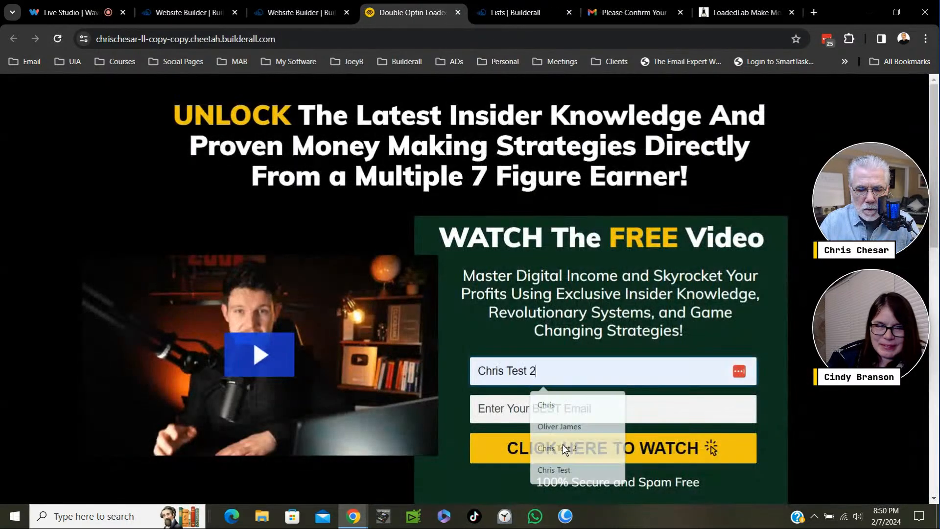
click(501, 412)
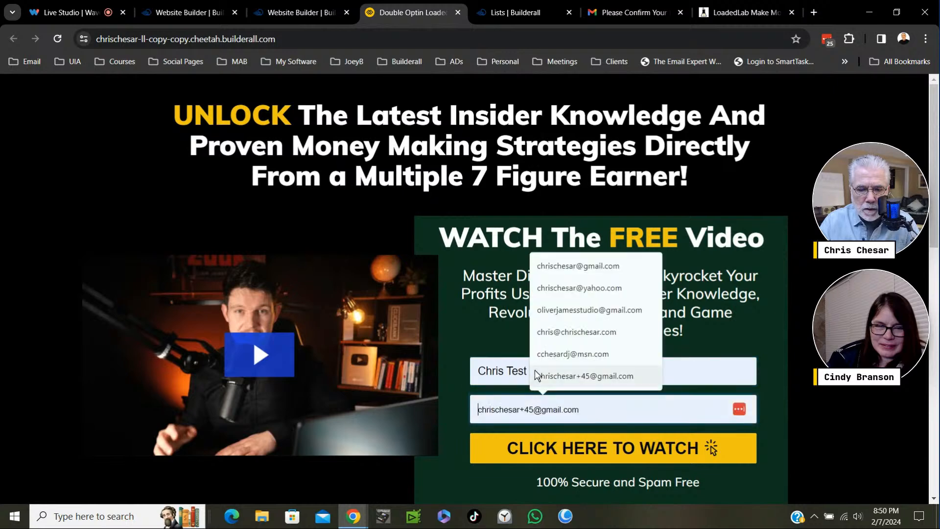
click(556, 265)
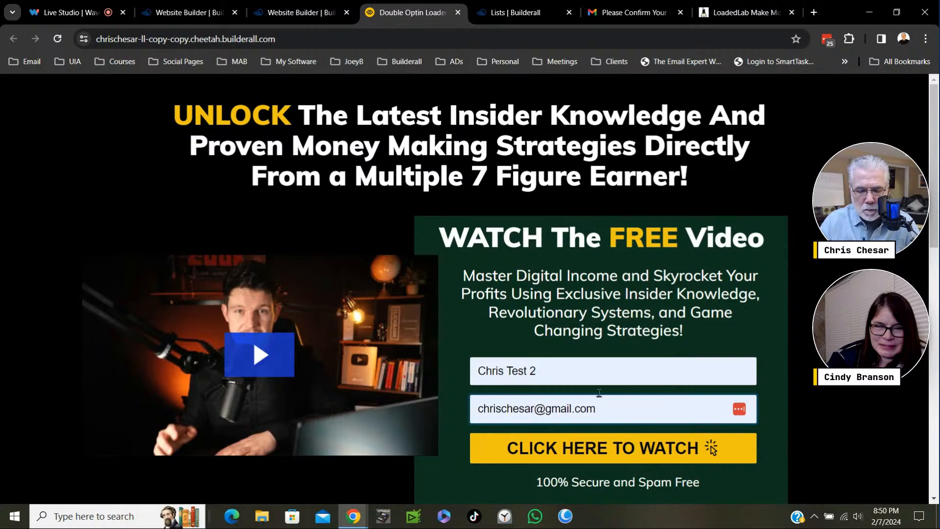
text(+5)
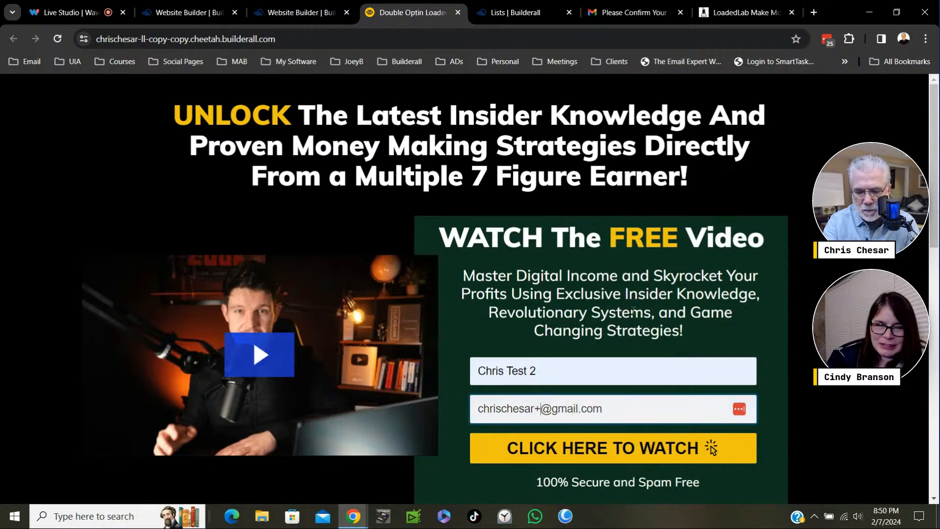
text(7)
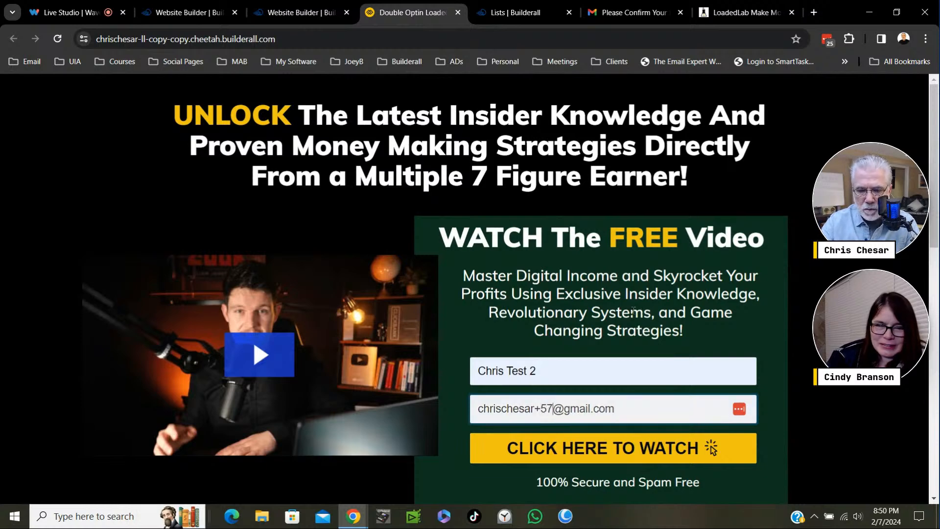
click(601, 458)
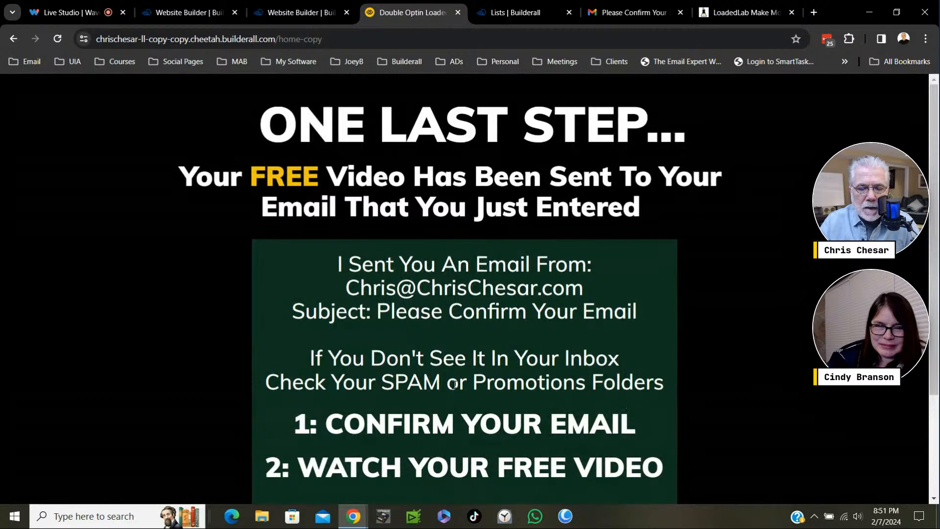
scroll(483, 372, down, 4)
scroll(482, 372, up, 4)
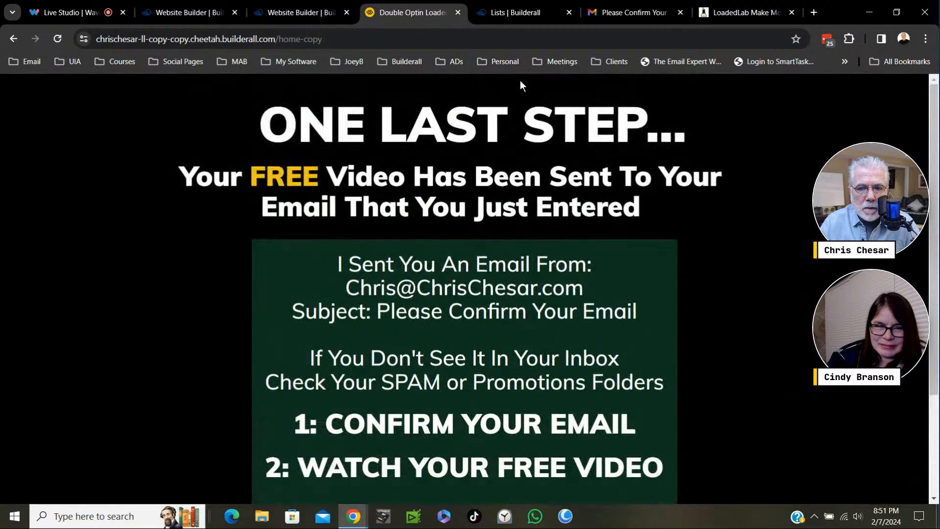
- Close the AFP SHARE Double LoadedLab list in MailingBoss, reload the lists page and check that list's updated subscriber count
click(515, 15)
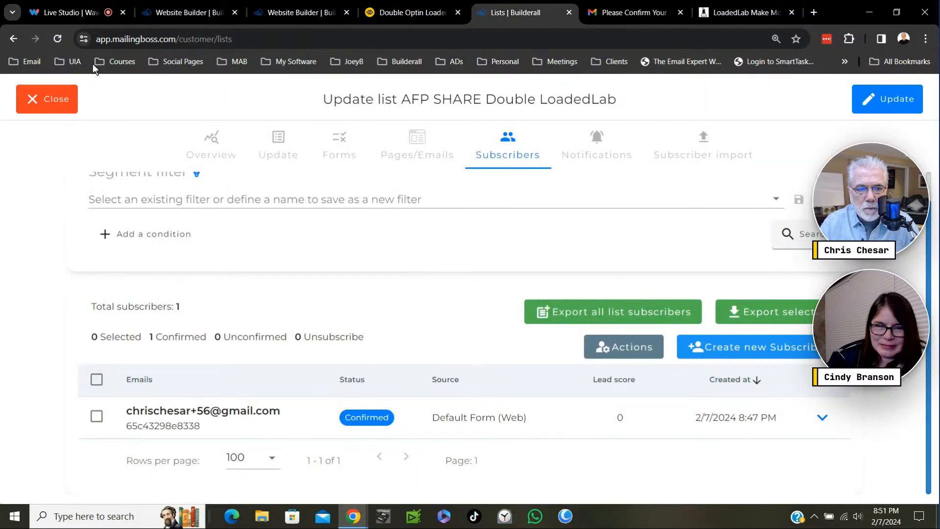
click(54, 100)
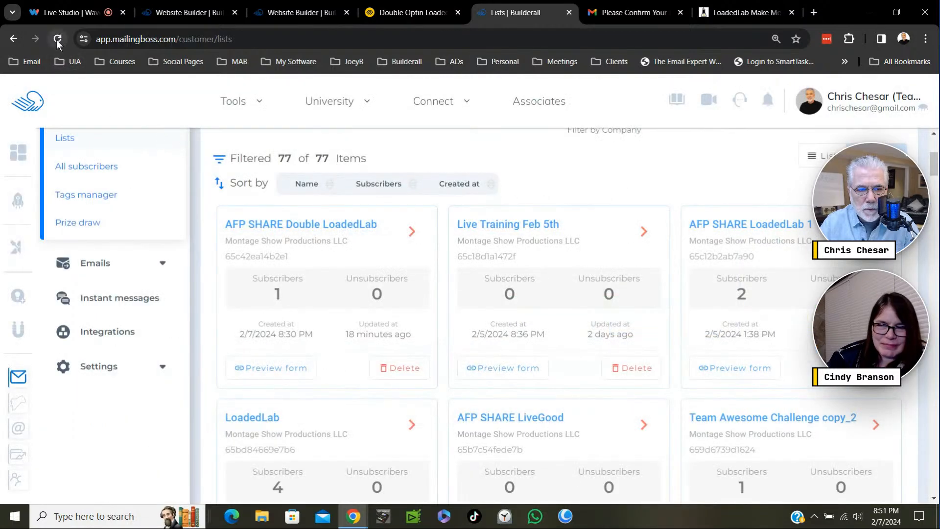
click(57, 40)
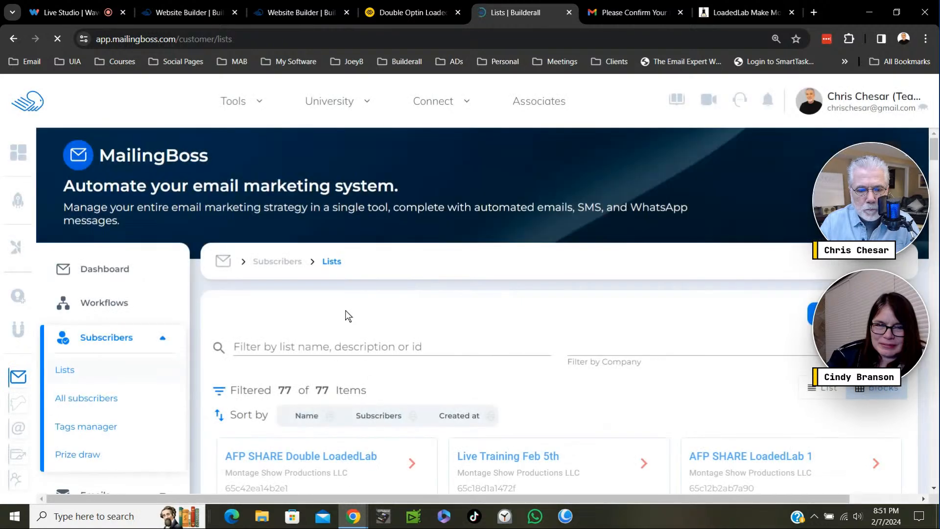
scroll(410, 294, down, 6)
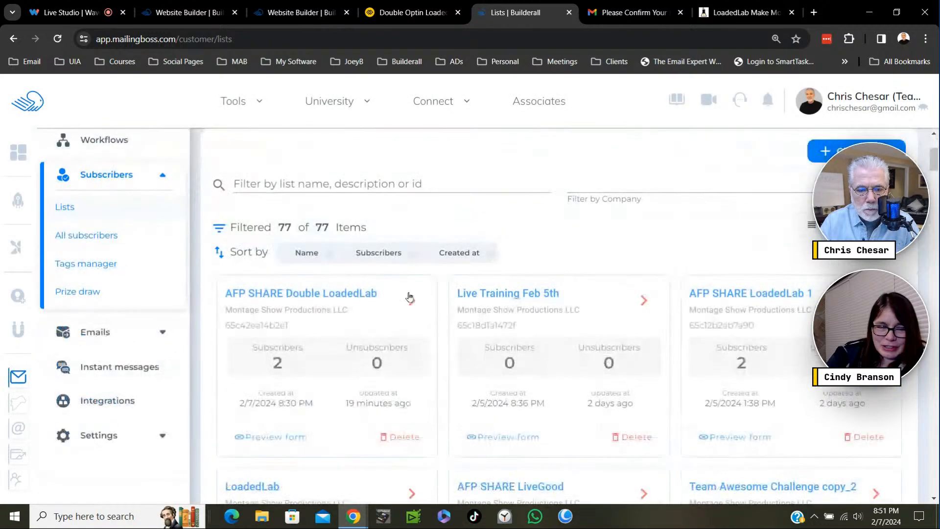
scroll(420, 269, up, 3)
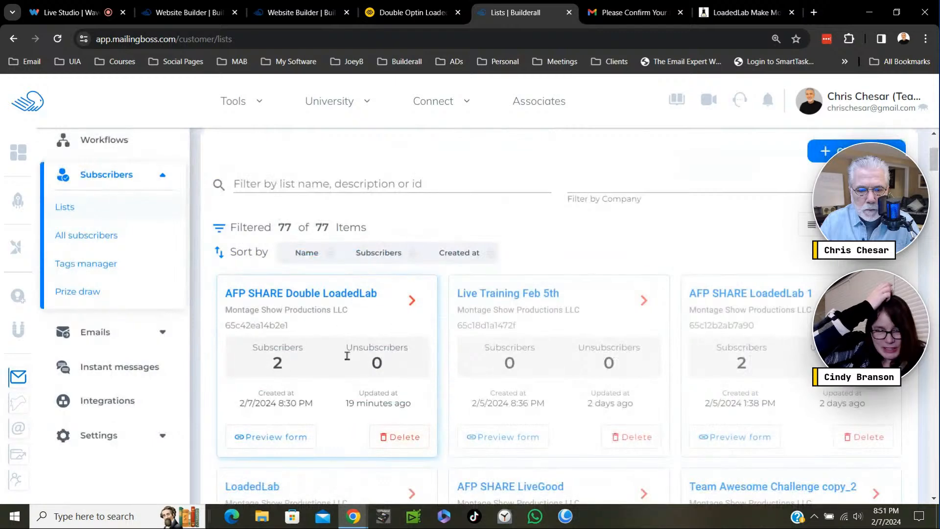
- Open the subscribers of AFP SHARE Double LoadedLab, compare both test subscribers' statuses, and return to the published check-your-email page
click(412, 303)
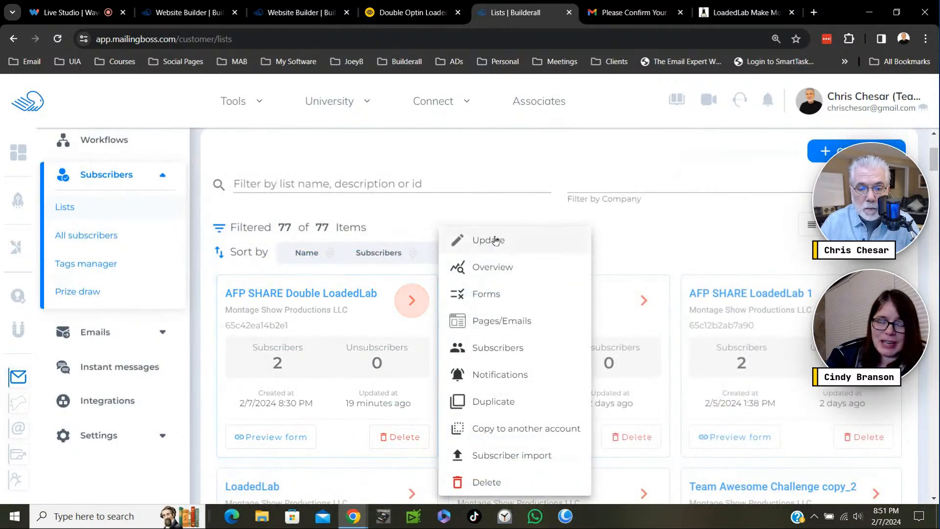
click(492, 351)
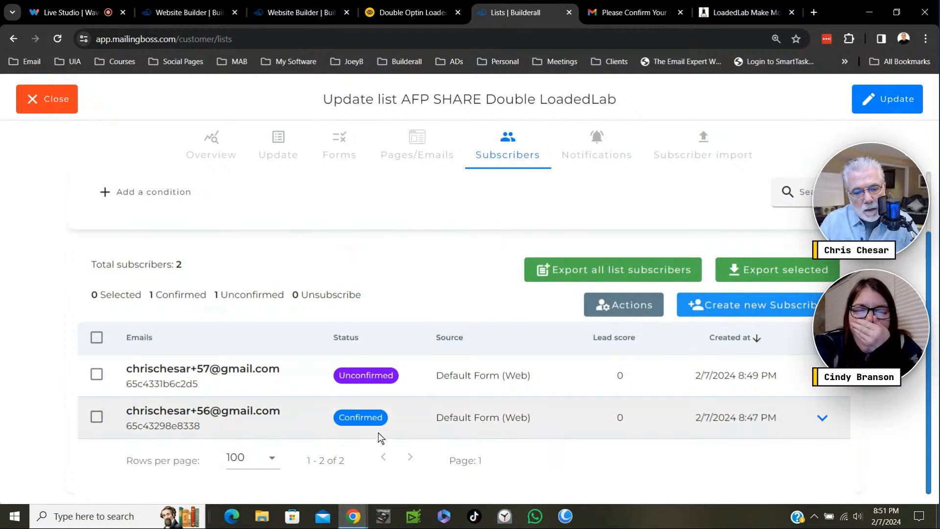
key(ctrl)
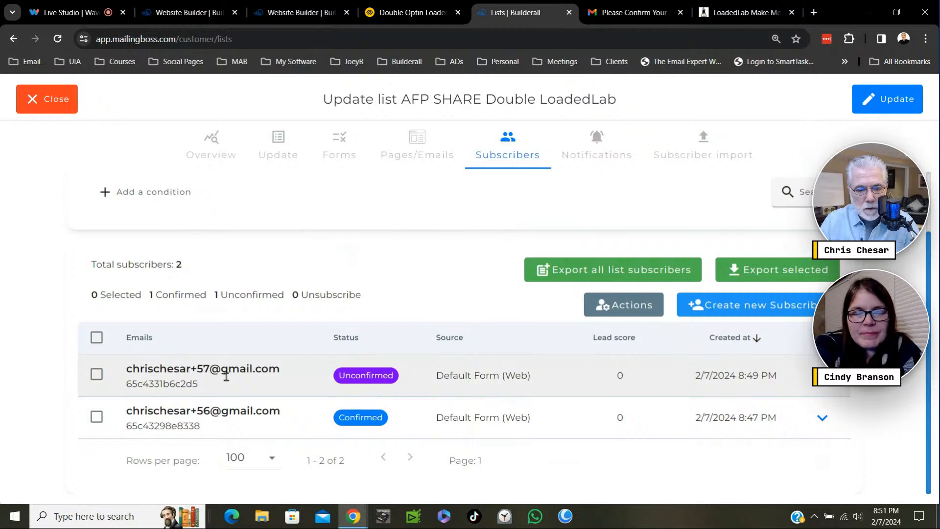
key(ctrl)
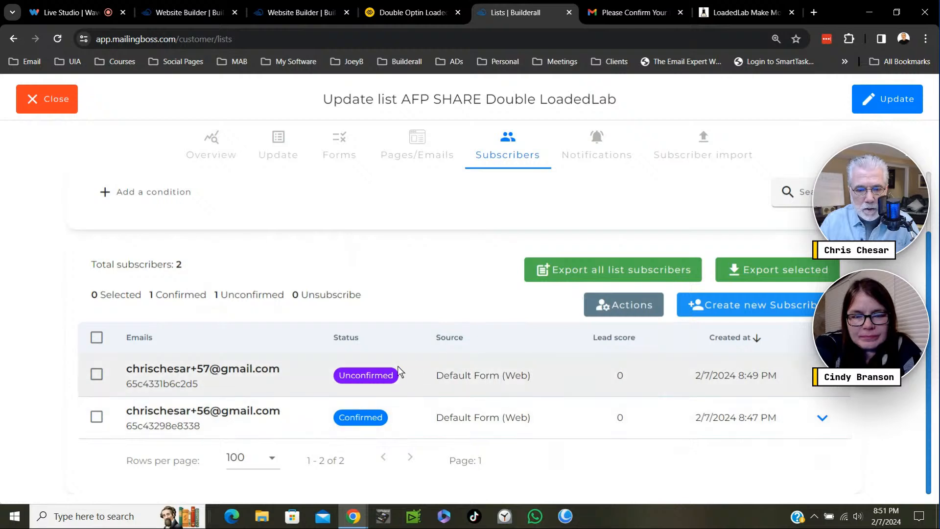
key(ctrl)
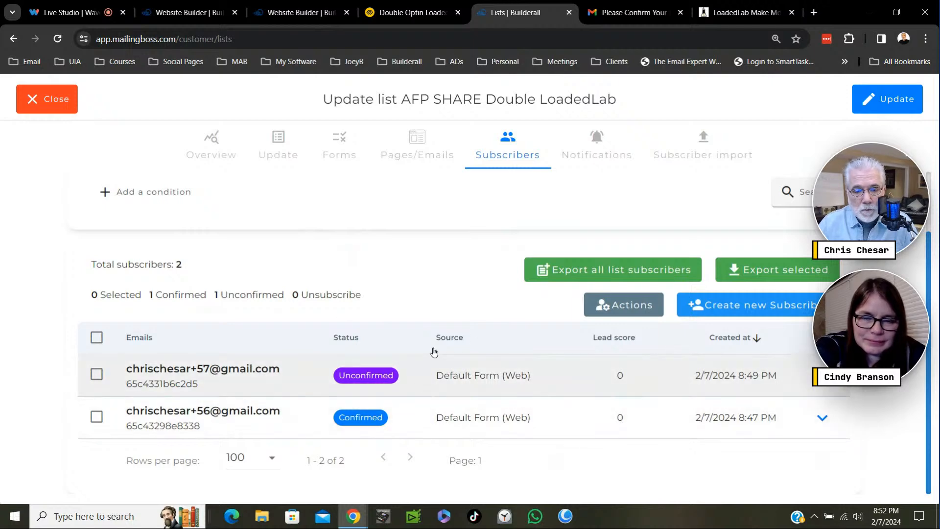
click(410, 14)
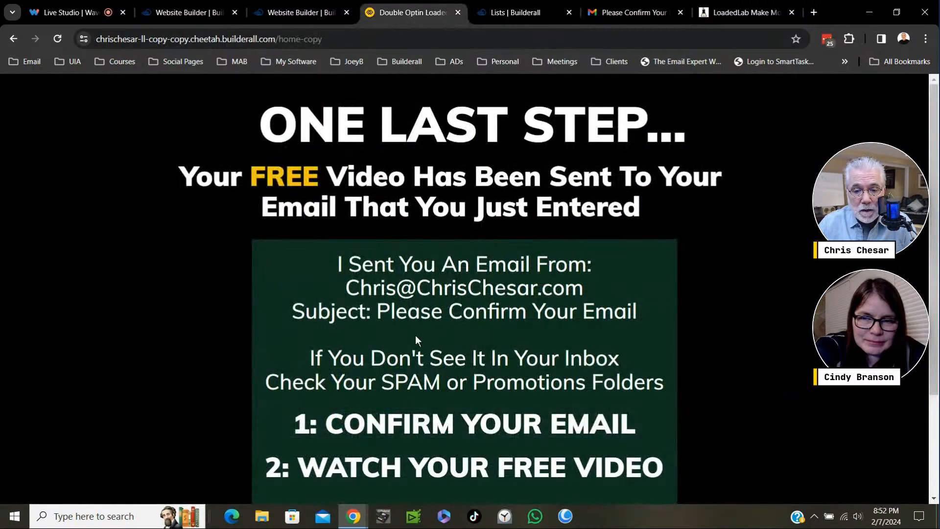
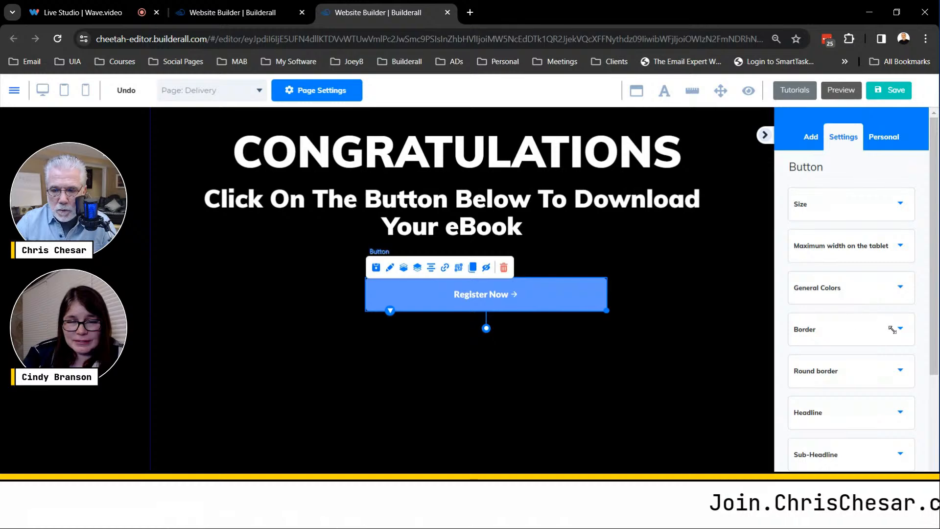
- Change the Delivery page button's headline text to "CLICK HERE TO DOWNLOAD YOUR FREE EBOOK"
scroll(892, 386, down, 3)
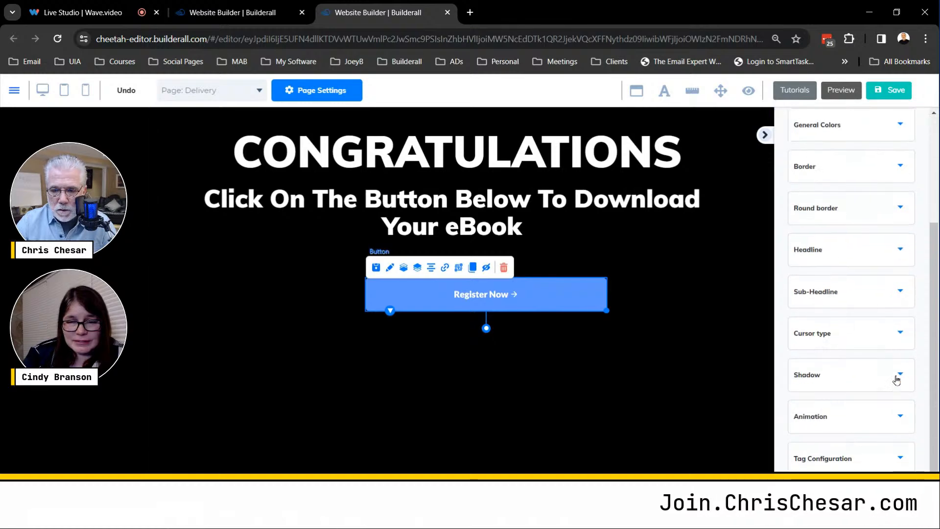
click(898, 251)
drag(850, 308, 764, 308)
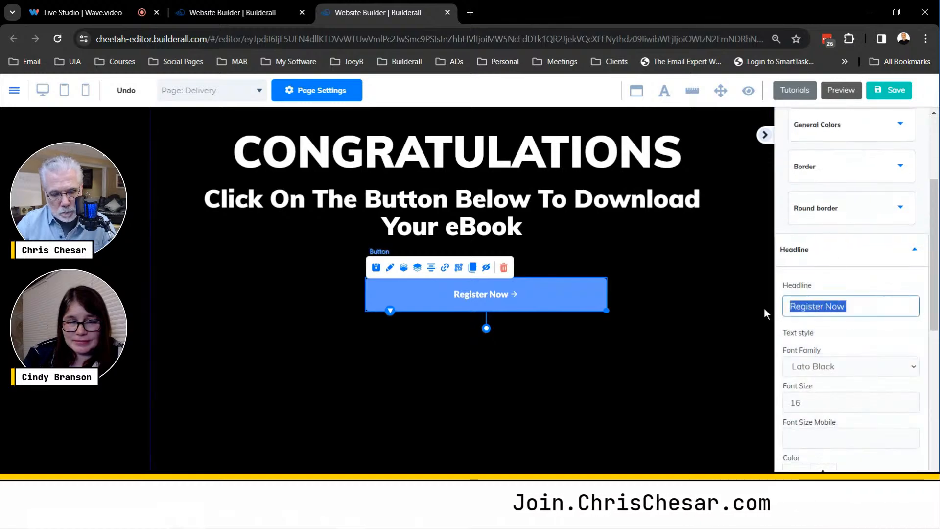
text(CLICK)
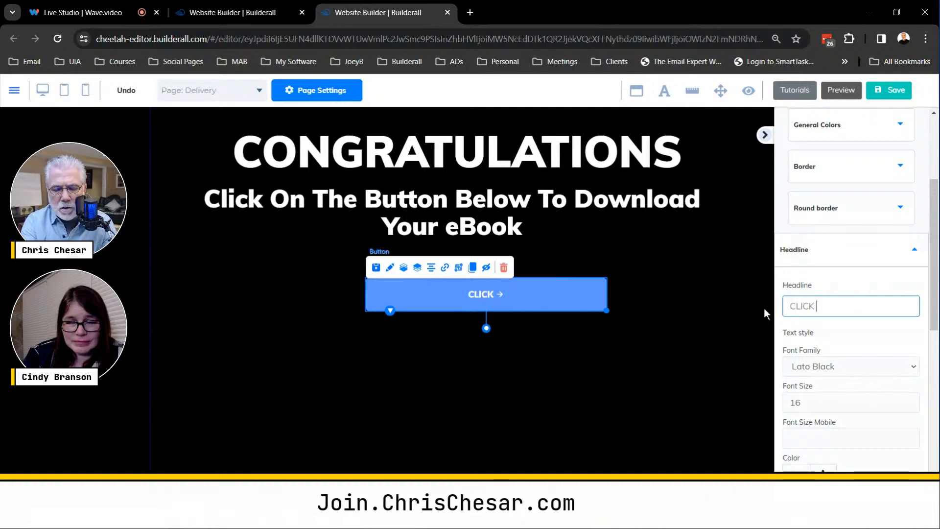
text( HERE)
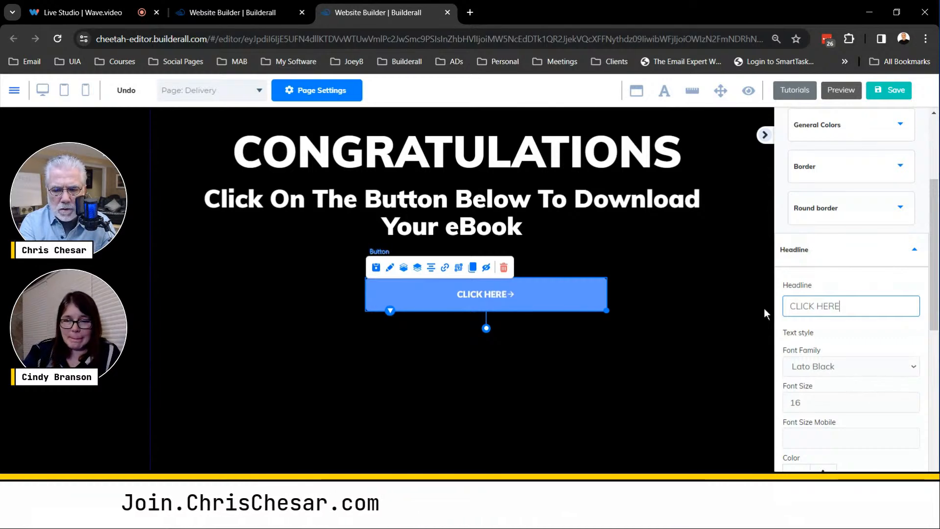
text( T)
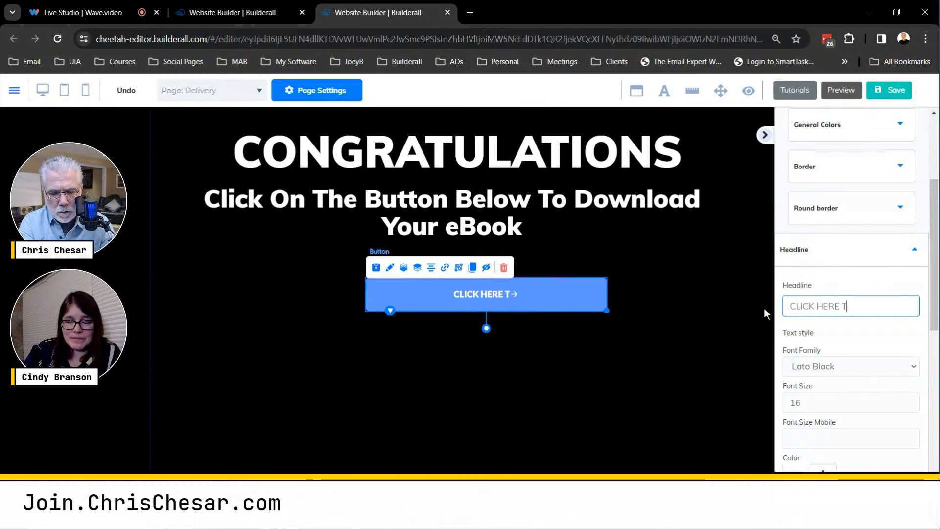
text(O DOWNL)
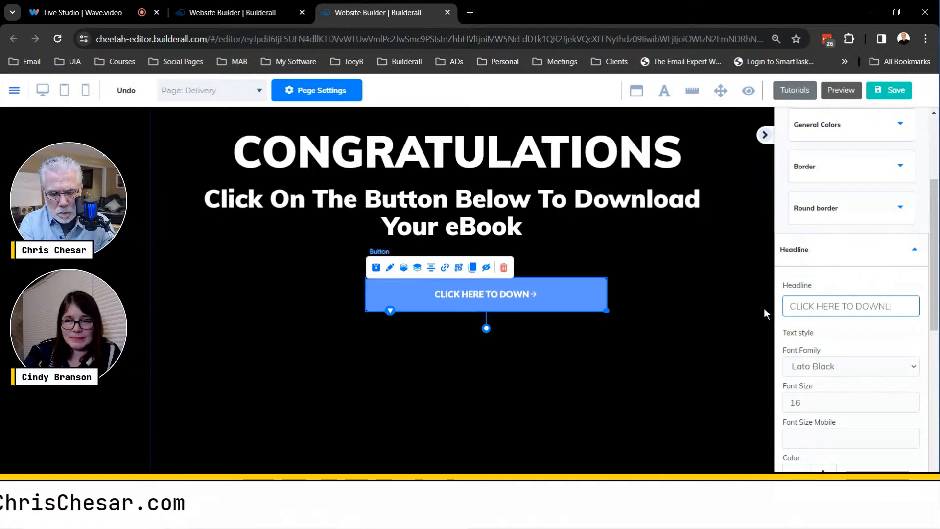
text(OAD)
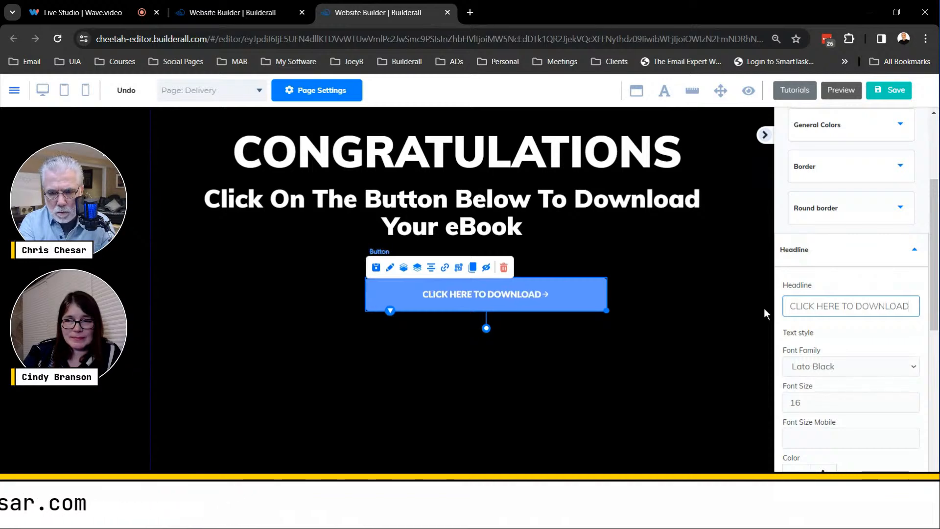
text( YOUR)
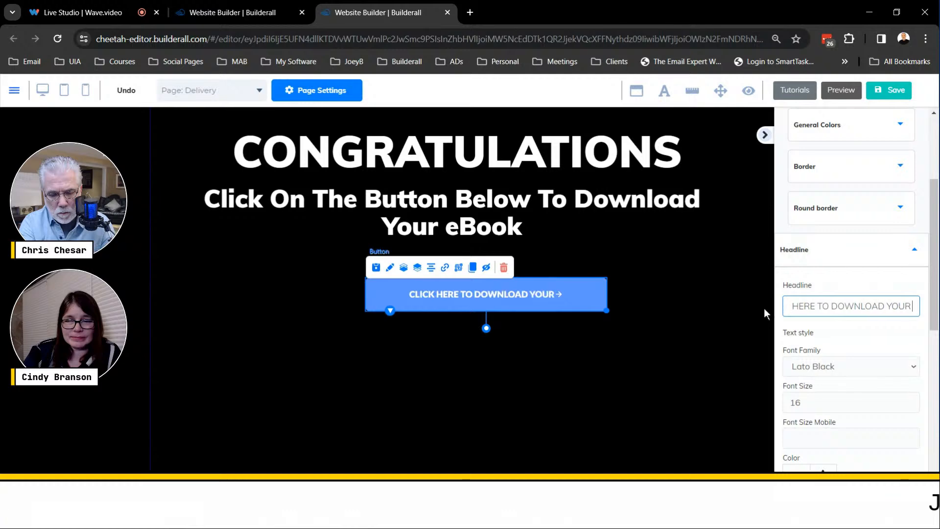
text( FREE)
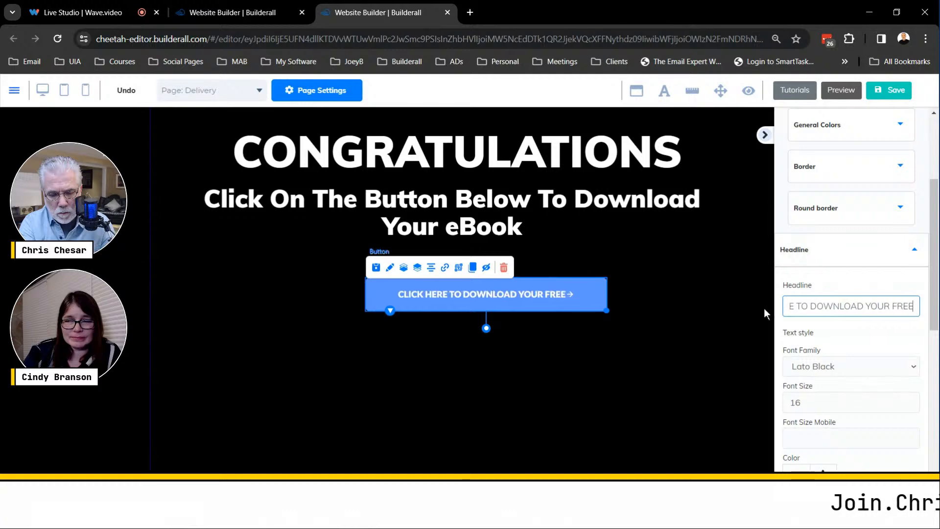
text( EBOOK)
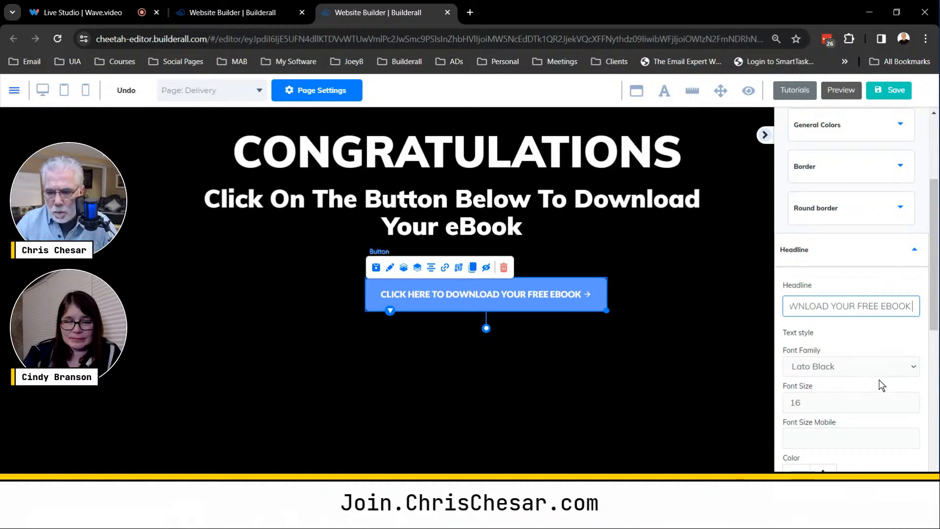
- Set the download button's headline font size to 23 and enlarge and reposition the button so its label fits on one line
scroll(915, 386, down, 3)
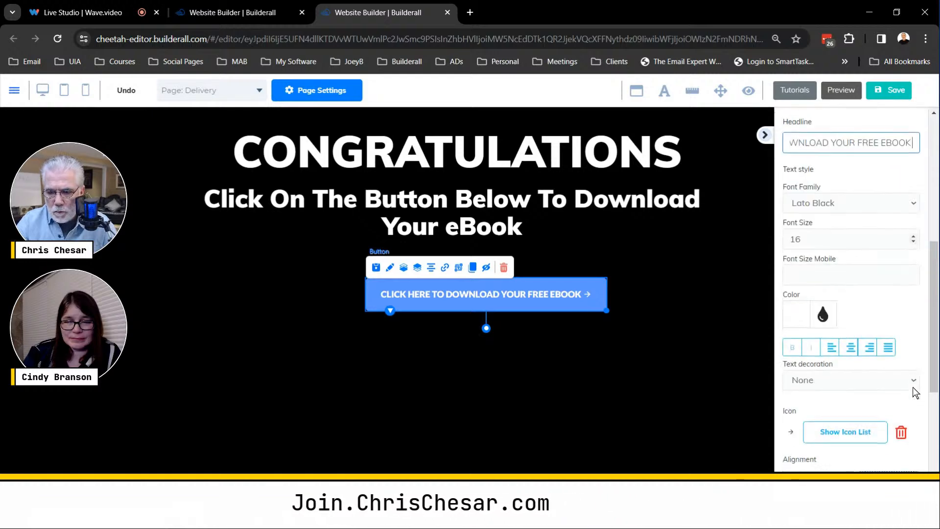
click(913, 237)
click(913, 237)
click(913, 236)
click(913, 237)
click(913, 237)
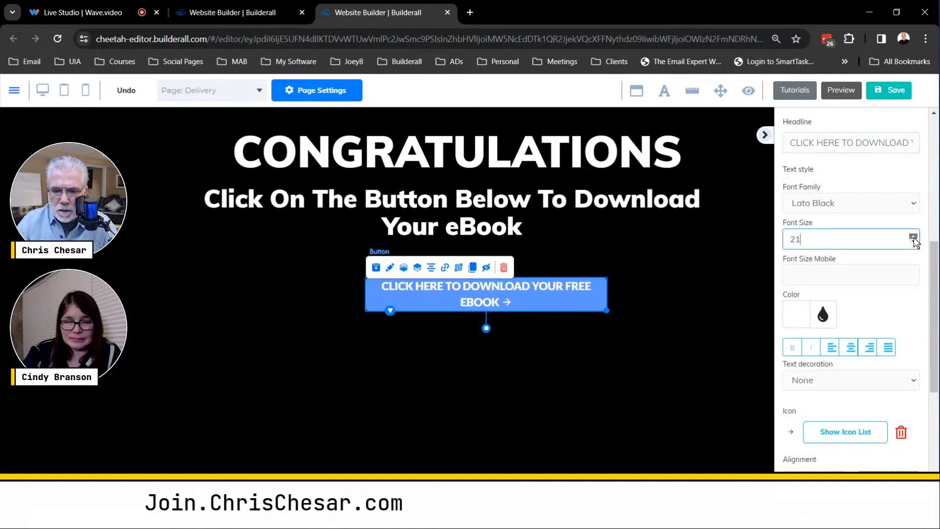
click(913, 237)
click(913, 237)
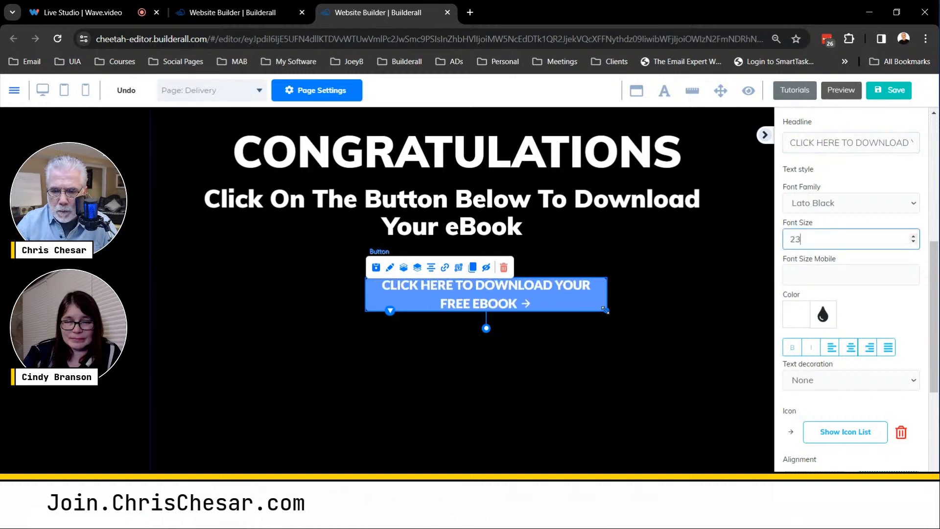
drag(605, 309, 696, 322)
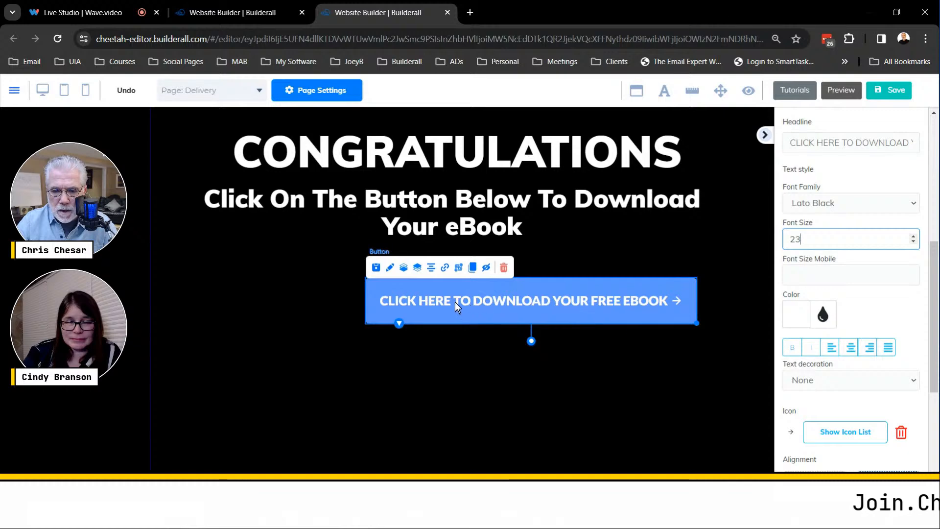
drag(455, 303, 511, 305)
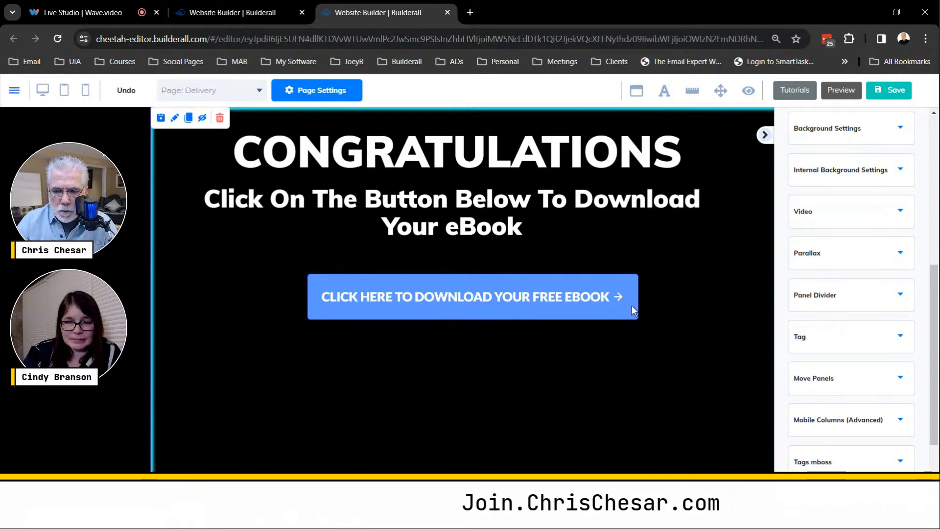
- Search the icon library for "CLICK" and replace the download button's arrow with the outlined click-cursor icon
click(607, 298)
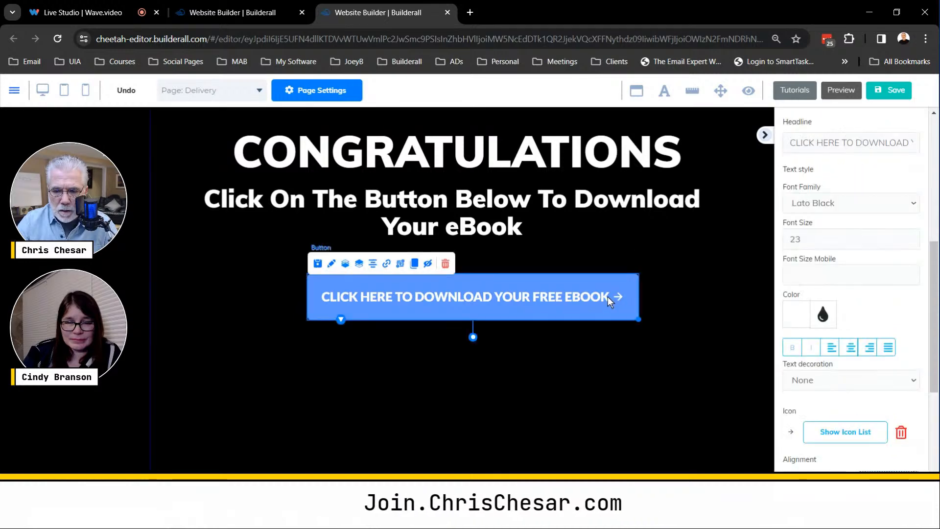
scroll(840, 311, down, 2)
scroll(840, 312, down, 4)
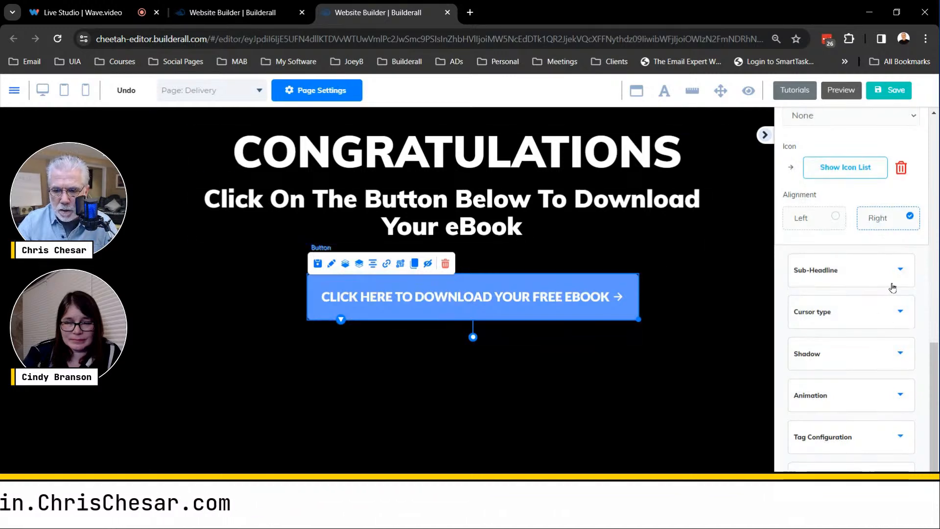
scroll(892, 287, up, 3)
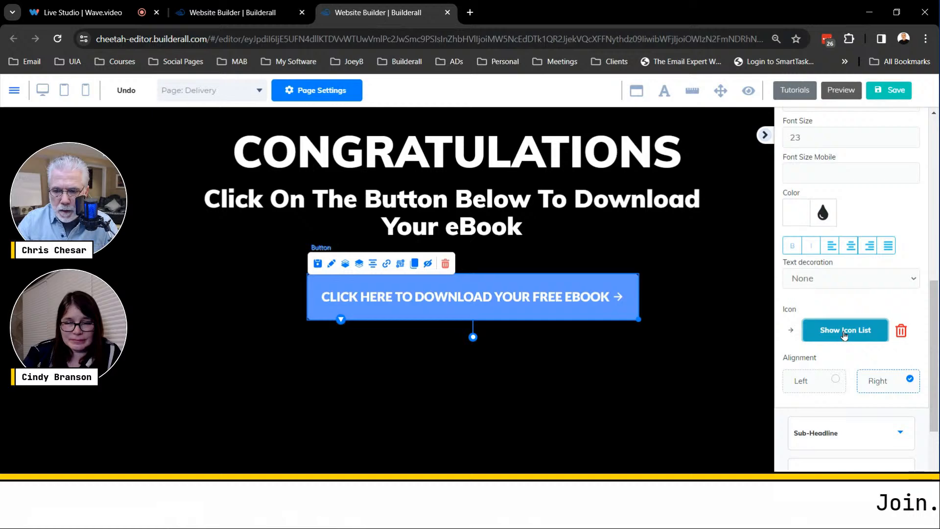
click(838, 331)
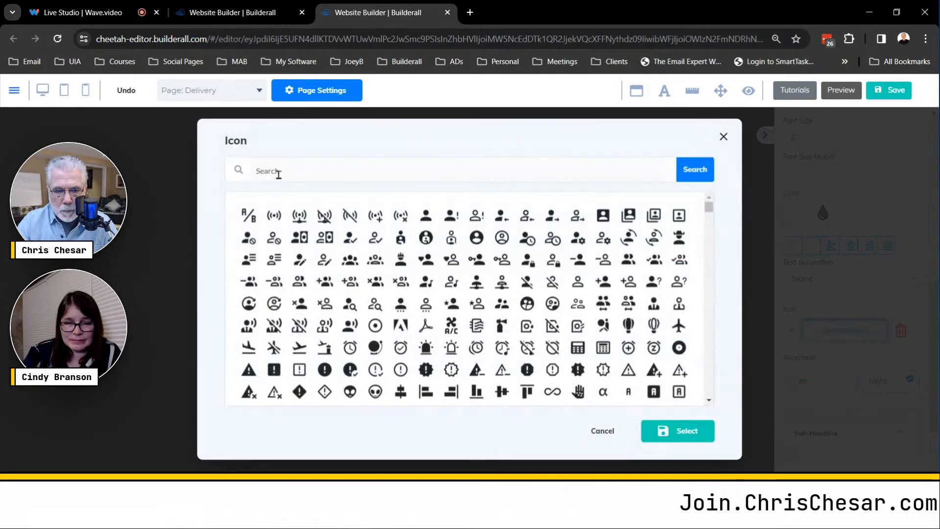
text(CLICK)
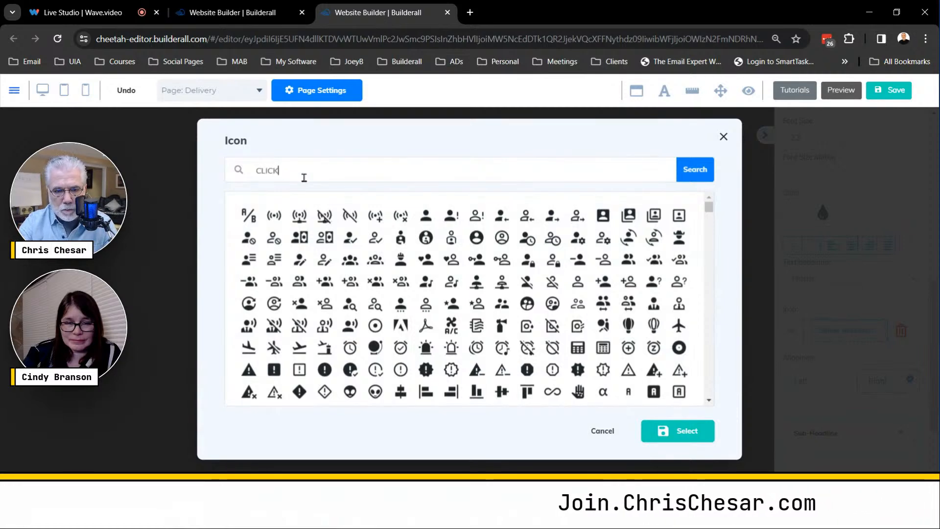
click(696, 172)
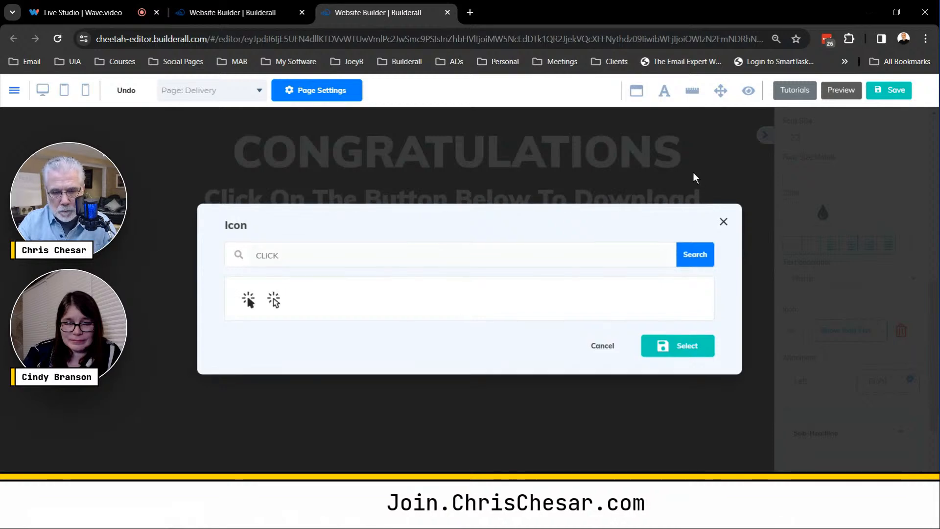
click(275, 301)
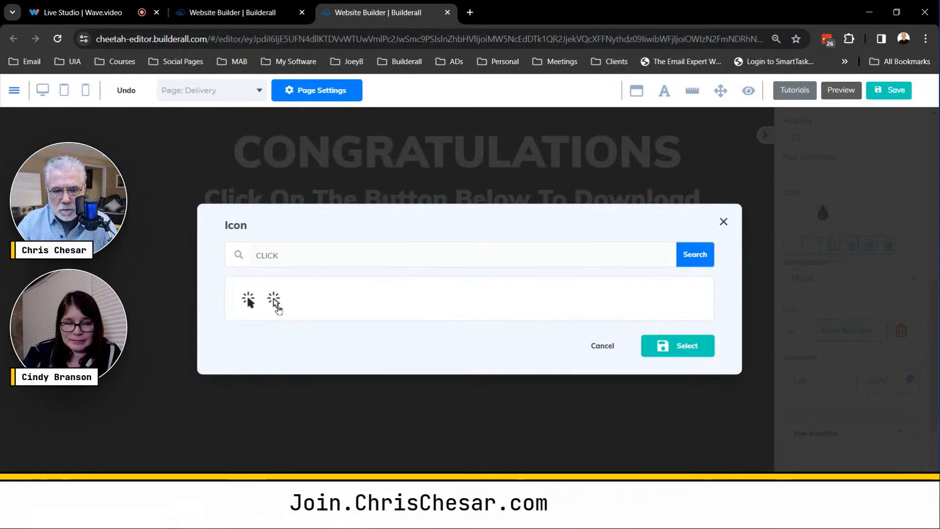
click(276, 302)
click(675, 346)
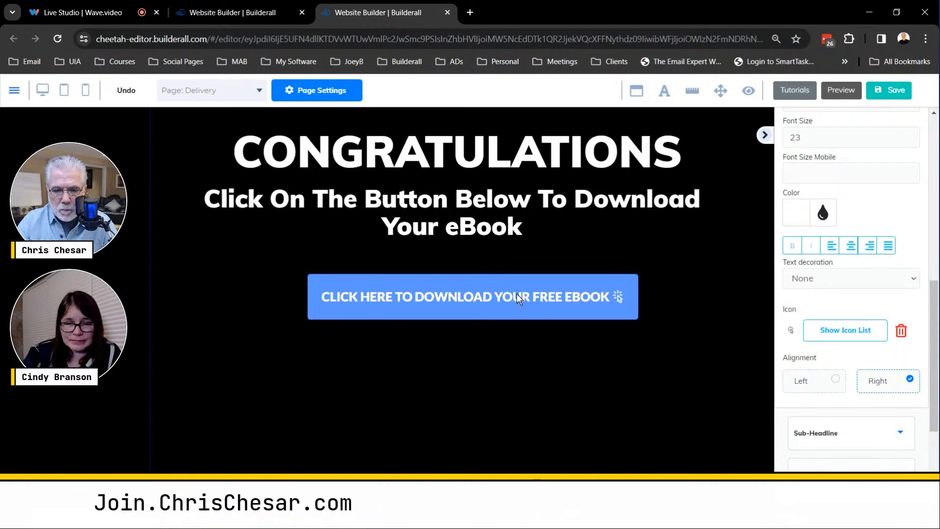
- Centre the download button beneath the Delivery page's subheadline, and save and publish the site
drag(516, 293, 503, 295)
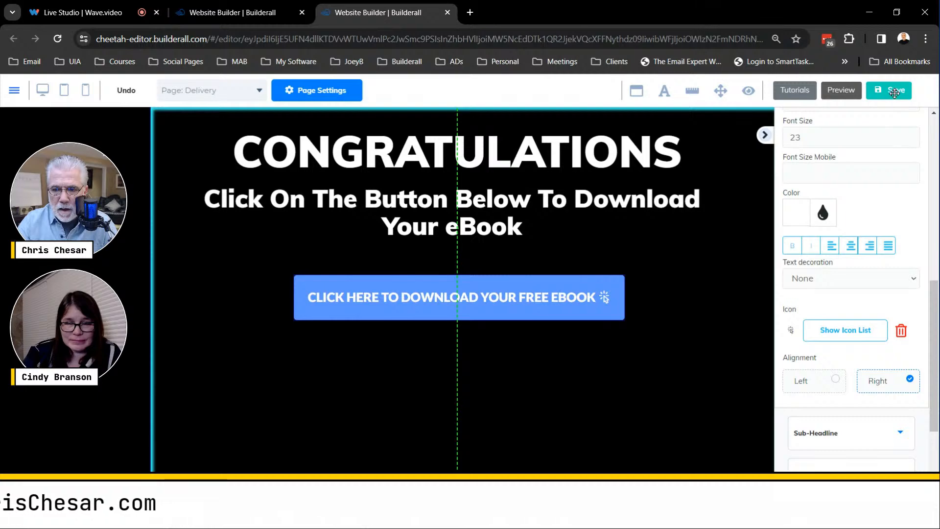
click(494, 309)
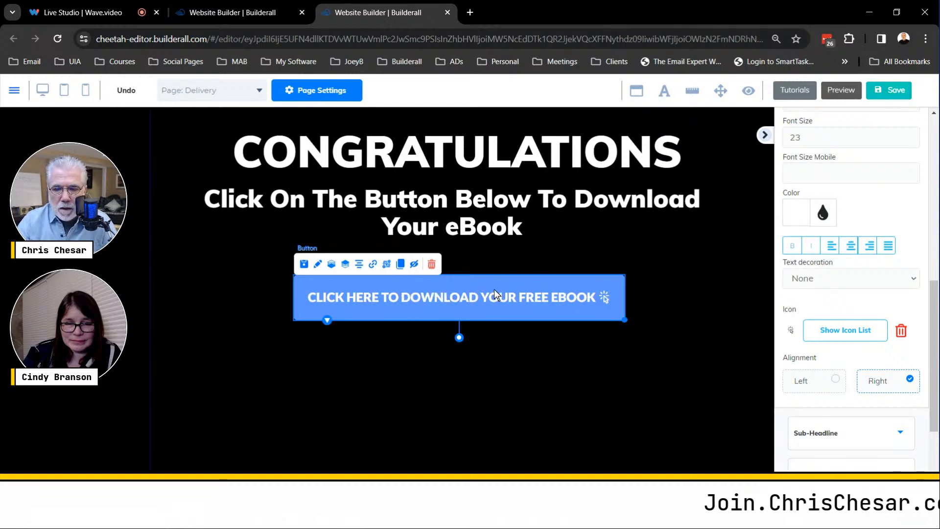
click(894, 97)
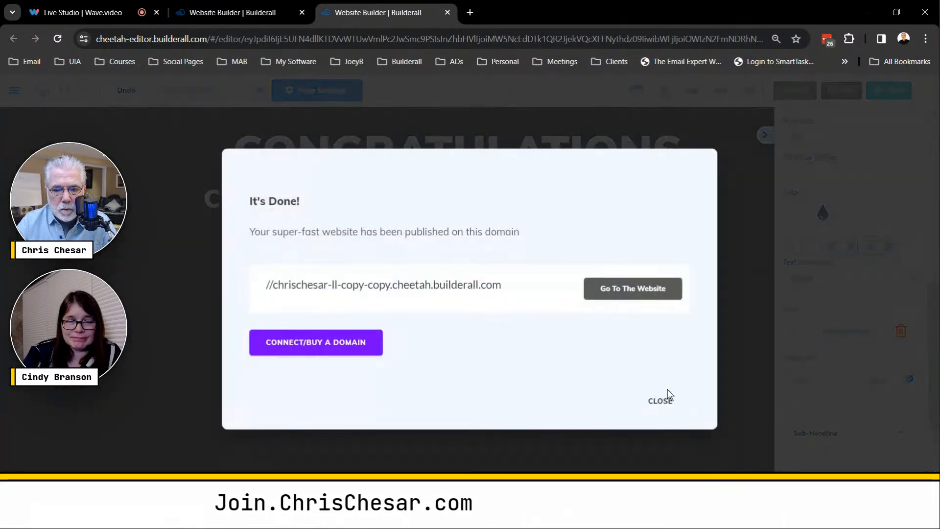
click(662, 402)
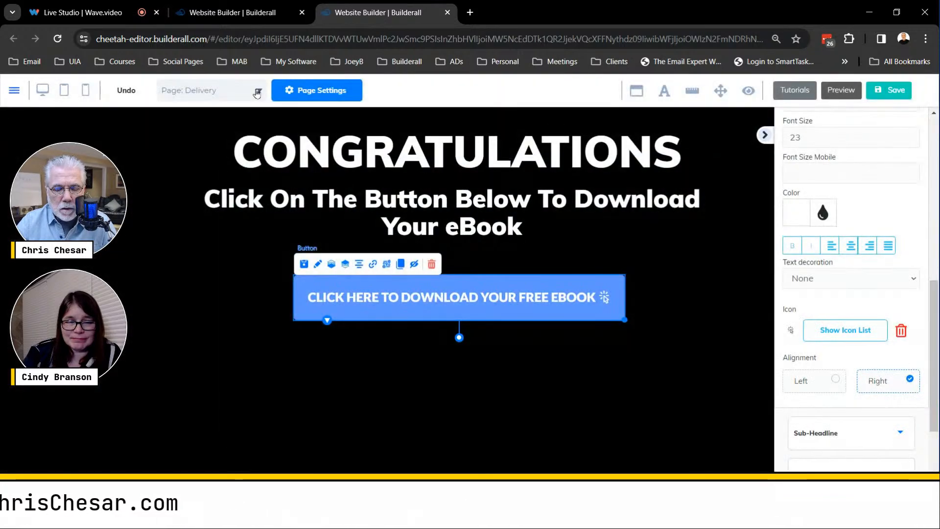
- Switch the editor to the Home page and collapse the side settings panel to show the opt-in page at full width
click(257, 93)
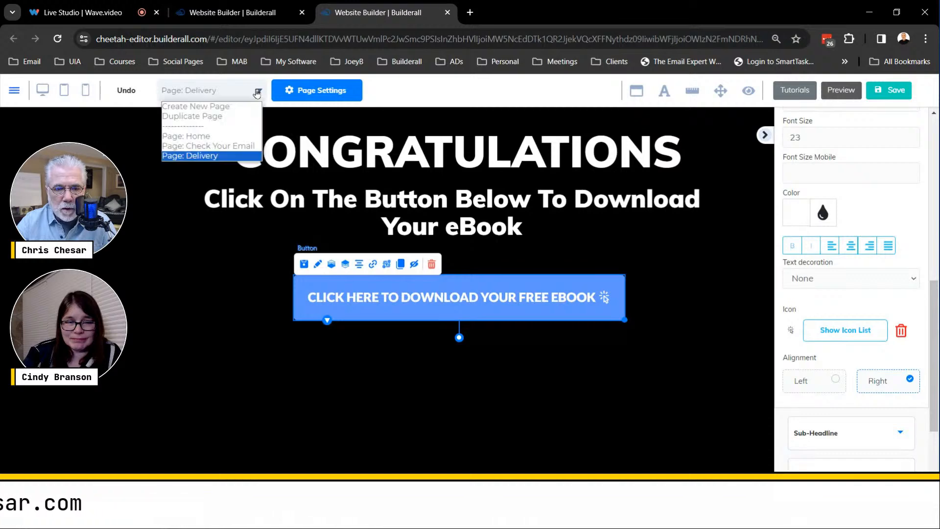
click(191, 135)
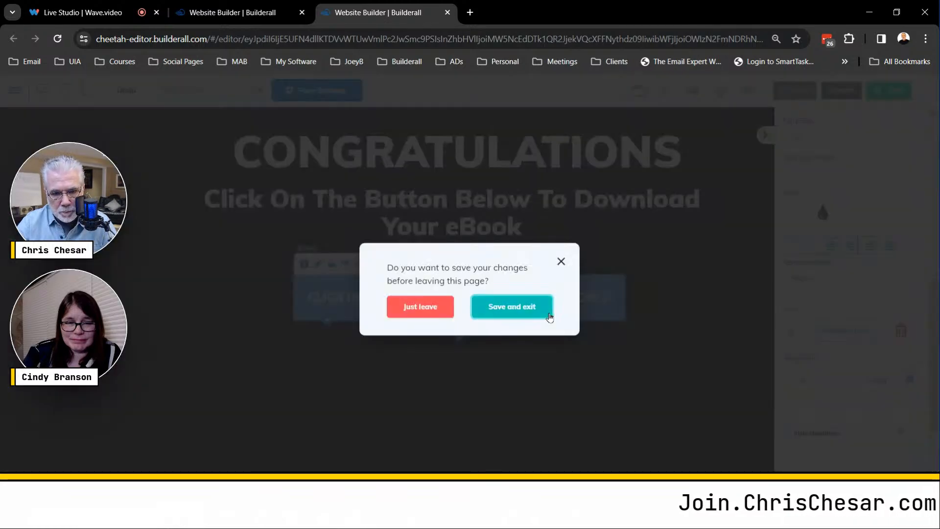
click(549, 317)
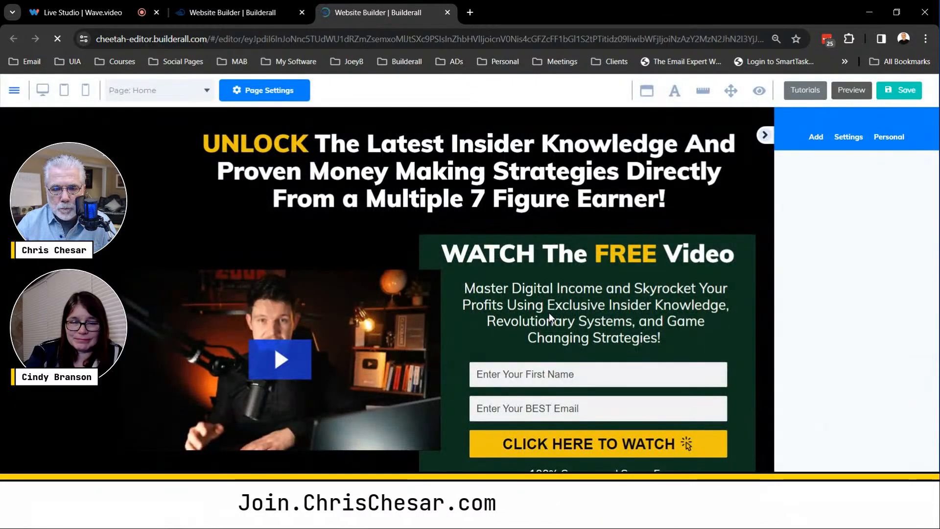
scroll(678, 243, down, 3)
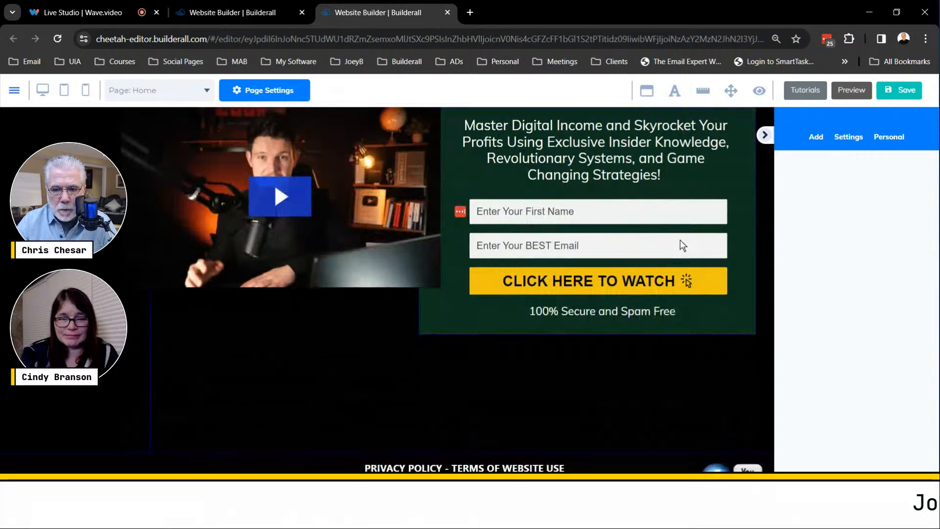
click(765, 135)
scroll(578, 400, up, 3)
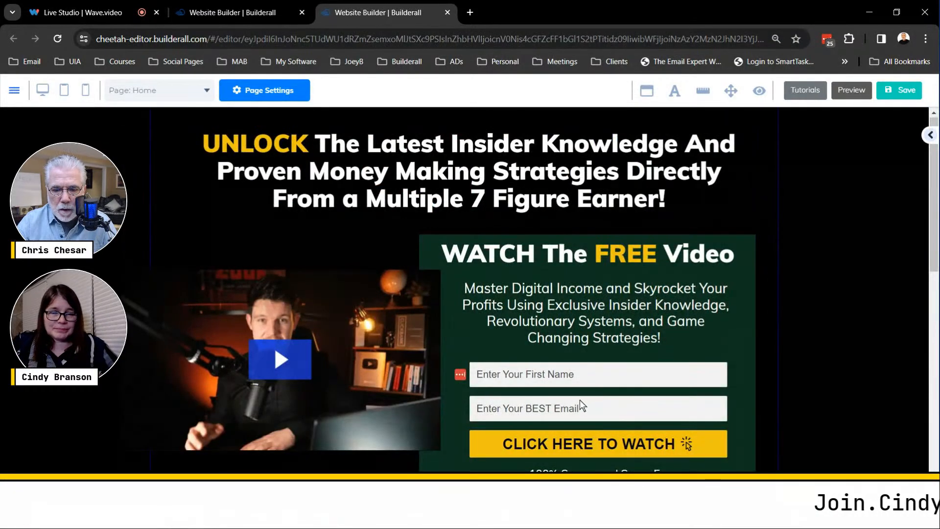
- Point the MailingBoss form's Subscribe confirm link to the Delivery page and save the list URL settings
click(578, 399)
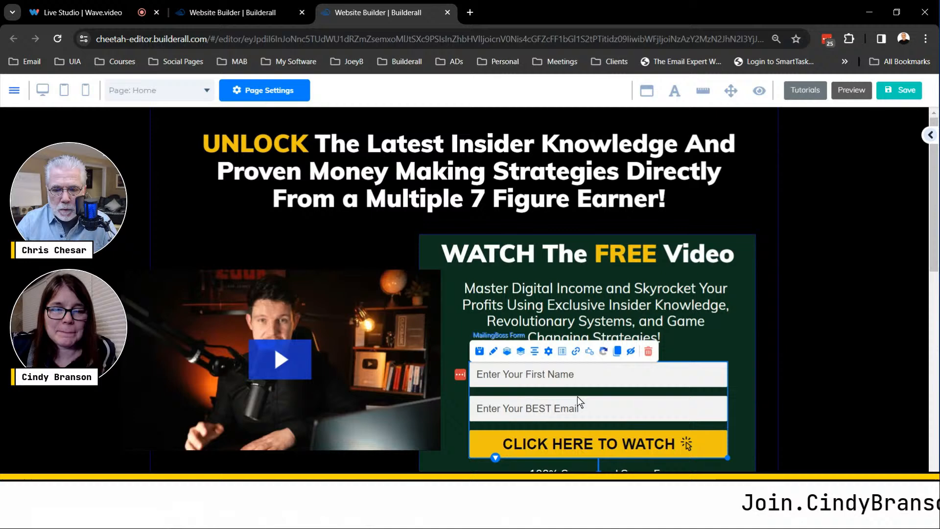
click(574, 350)
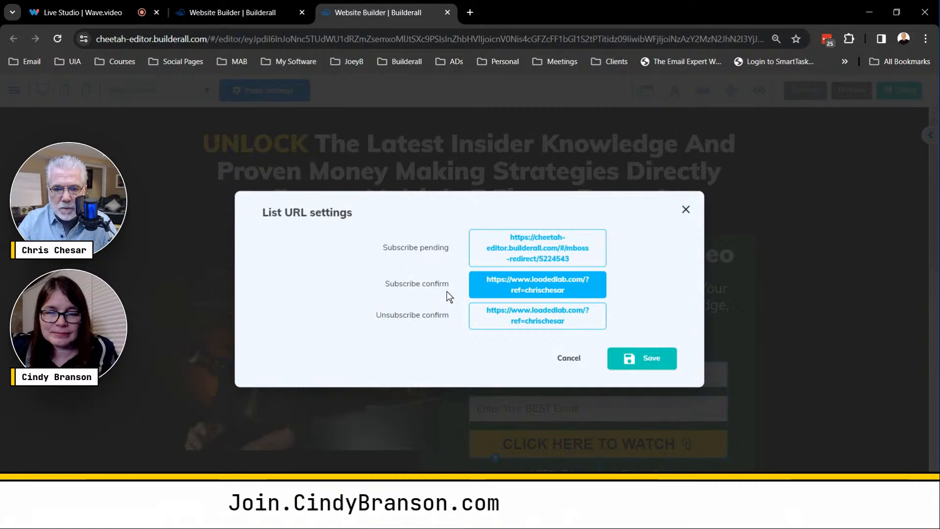
click(534, 284)
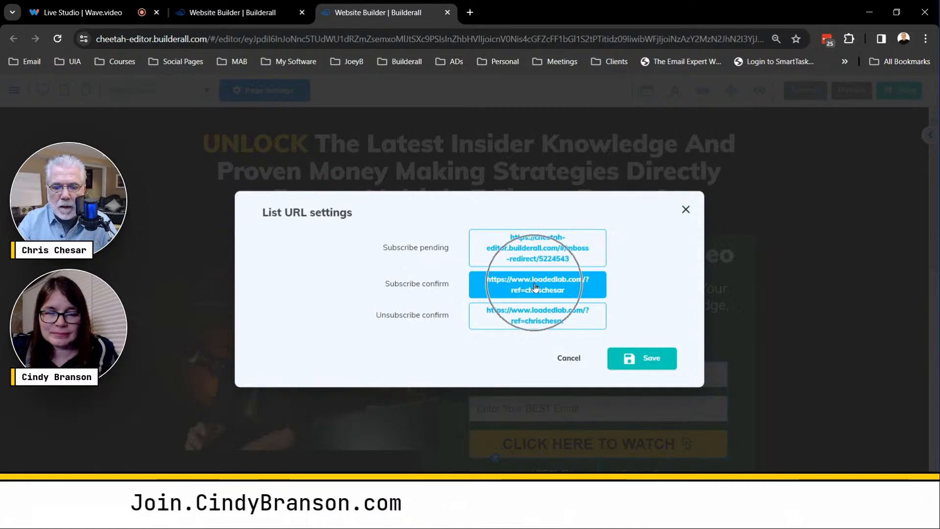
click(533, 287)
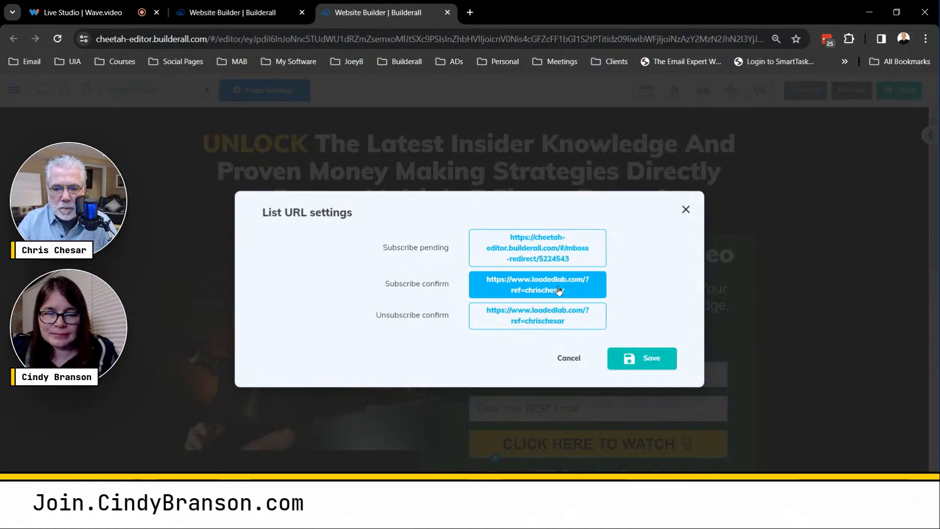
click(542, 287)
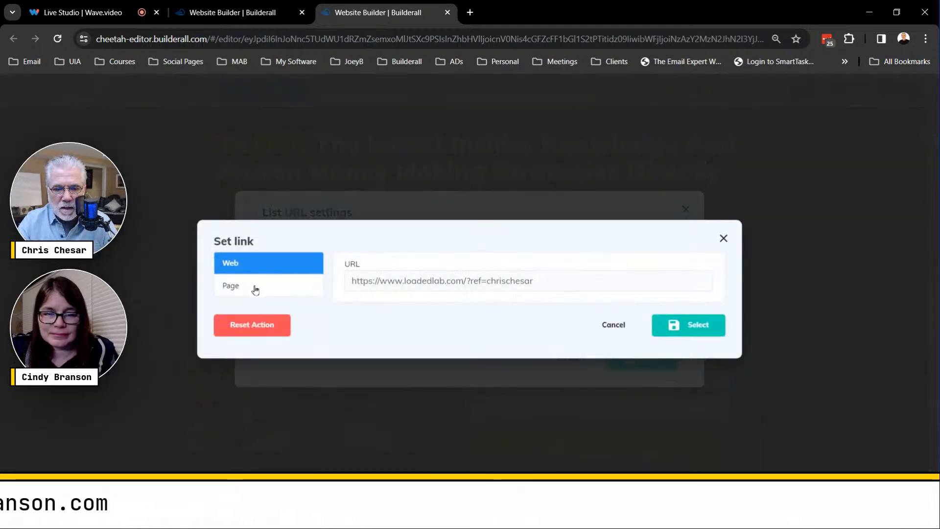
click(251, 289)
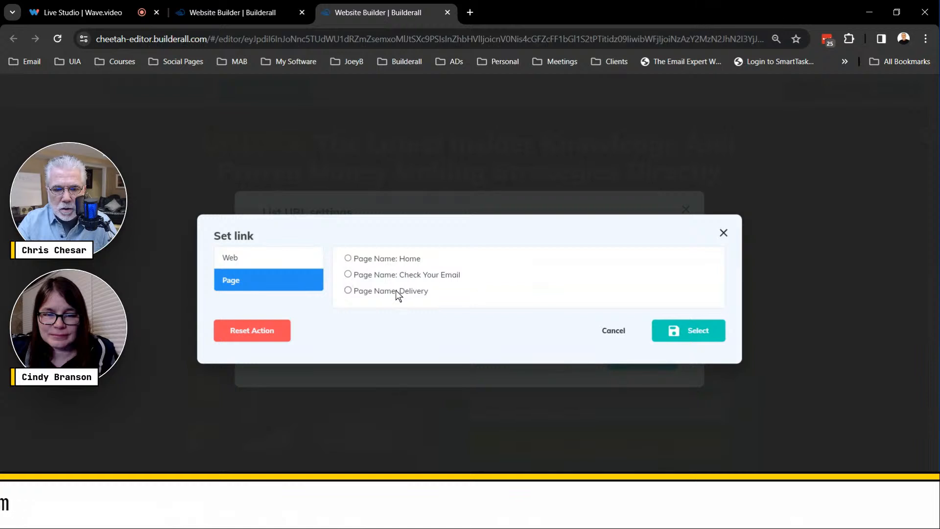
click(347, 291)
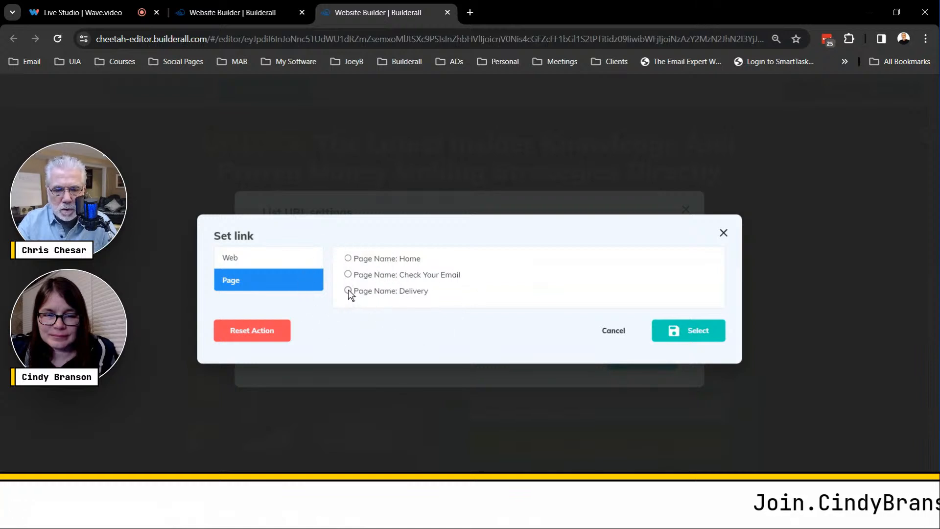
click(712, 336)
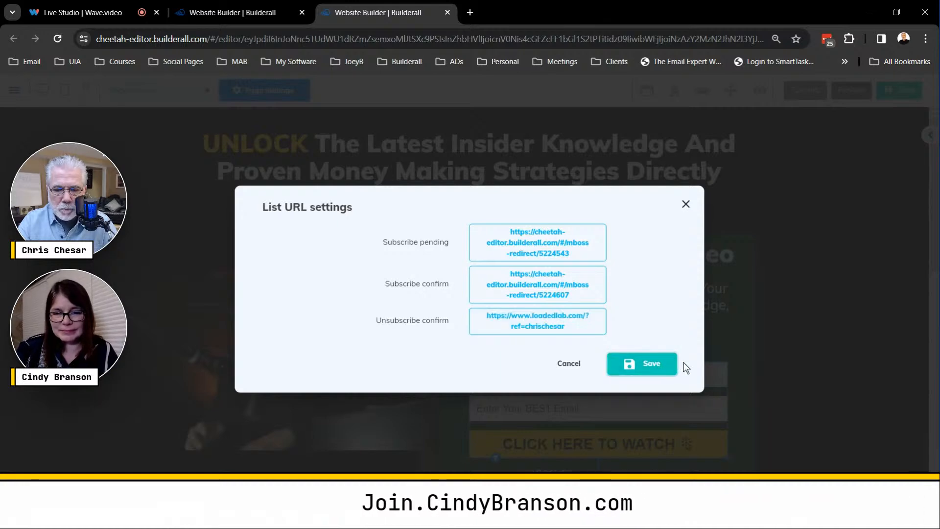
click(673, 365)
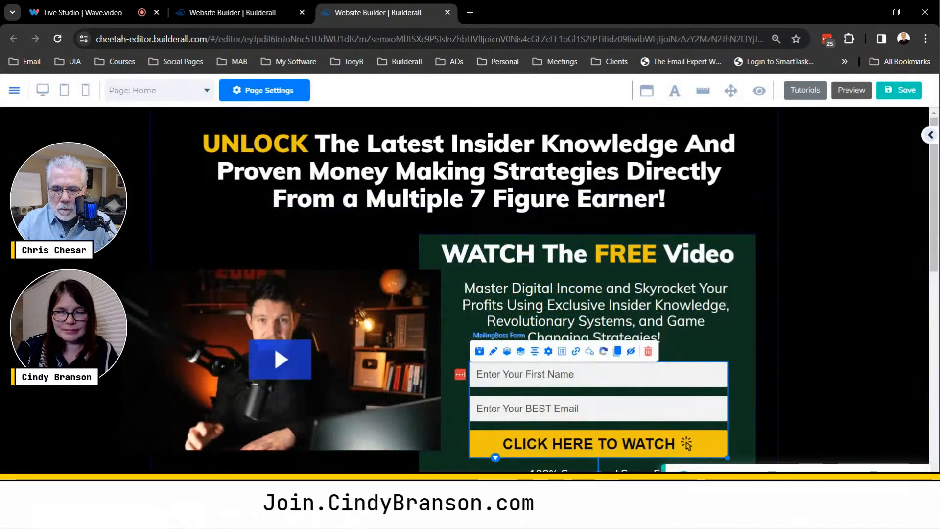
- Save and publish the site, and open and reload the live opt-in page
click(895, 95)
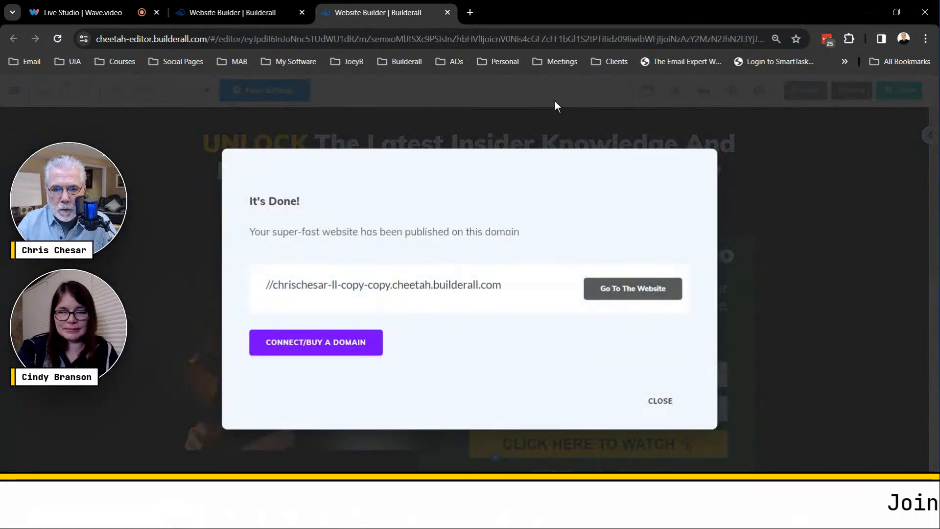
click(634, 287)
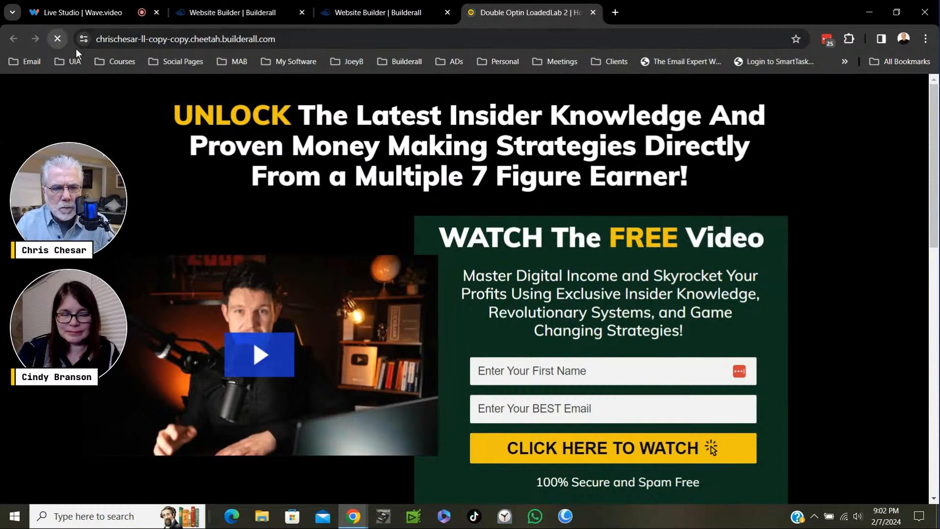
click(57, 40)
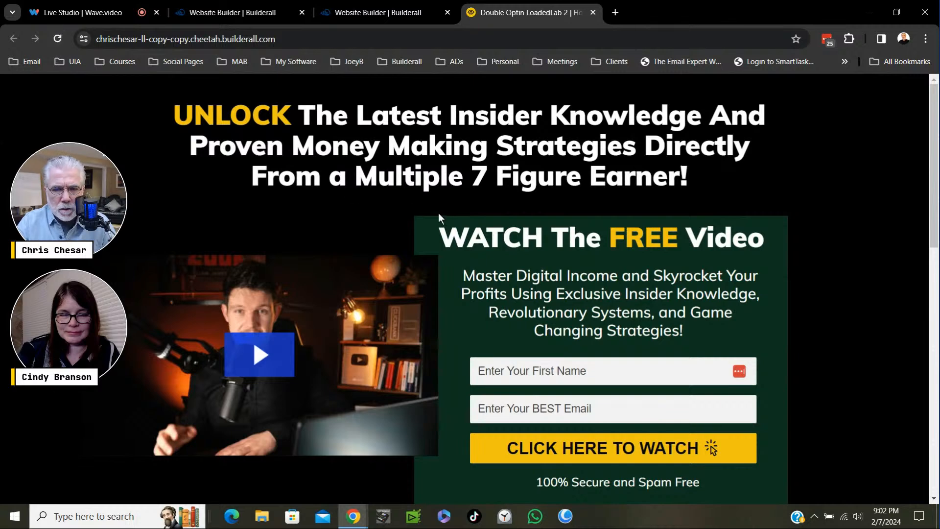
- Enter the test subscriber's first name ending in 3 in the live opt-in form
scroll(781, 348, down, 3)
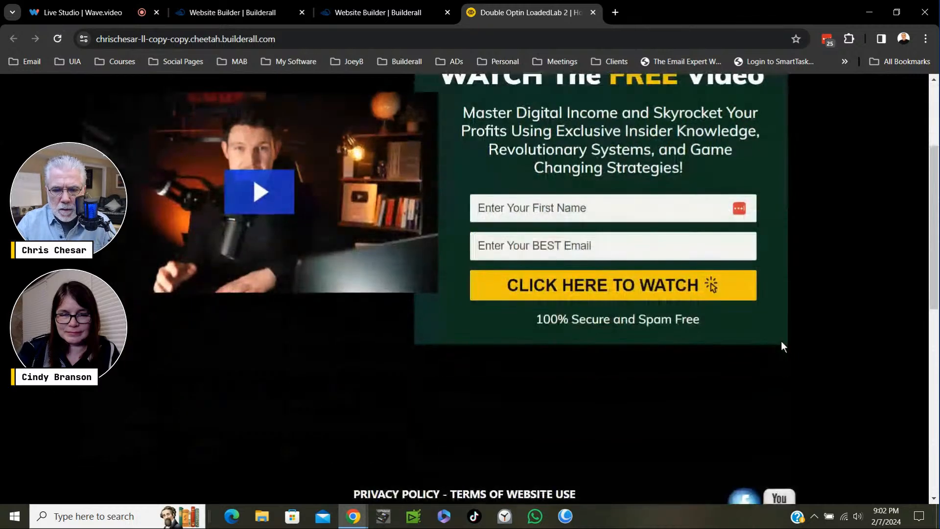
click(542, 209)
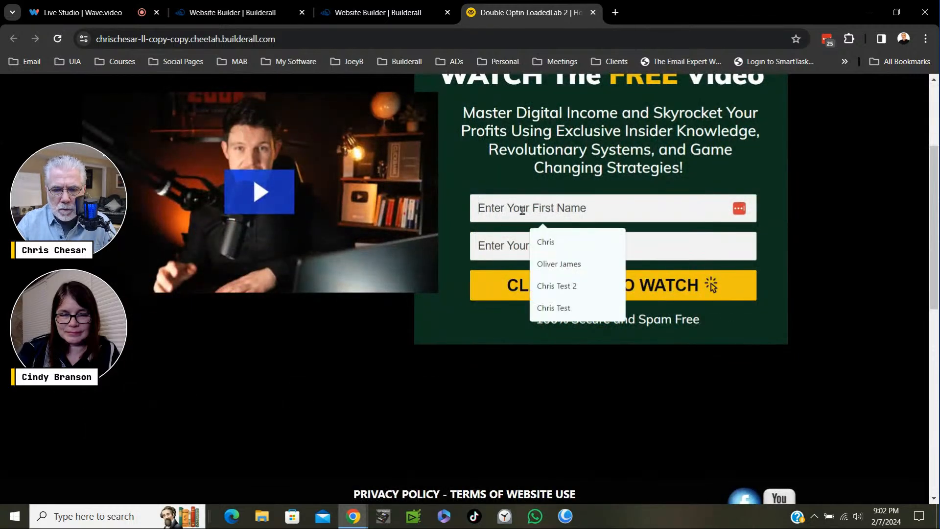
click(572, 289)
key(BackSpace)
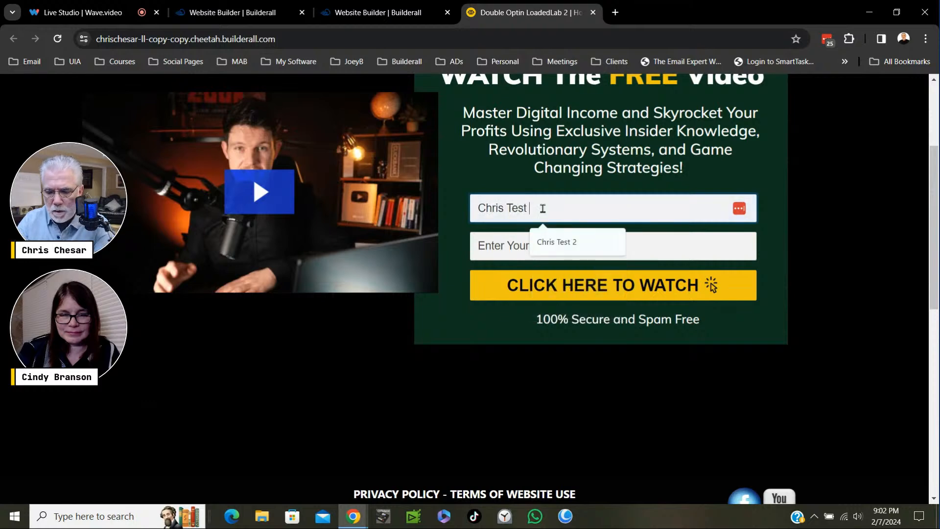
text(3)
- Fill in the test subscriber's e-mail address with a +58 alias and submit the opt-in form
click(495, 247)
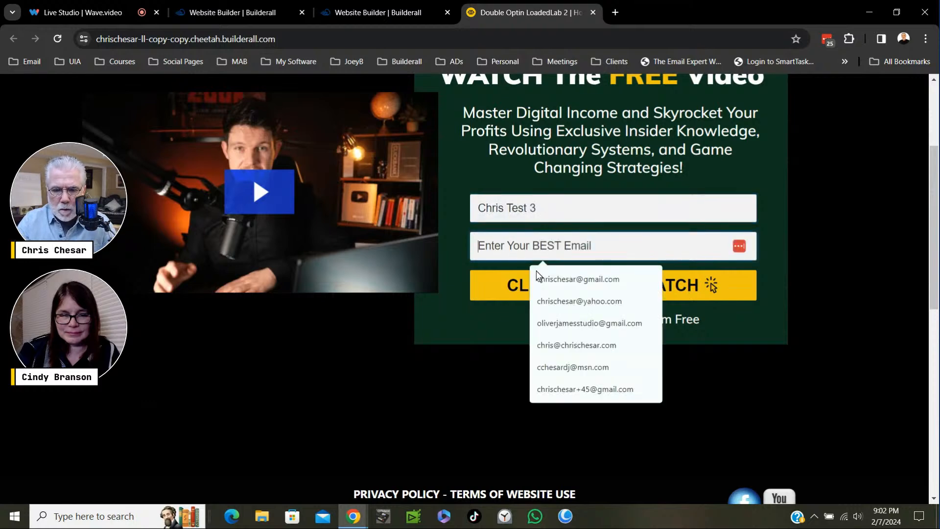
click(570, 279)
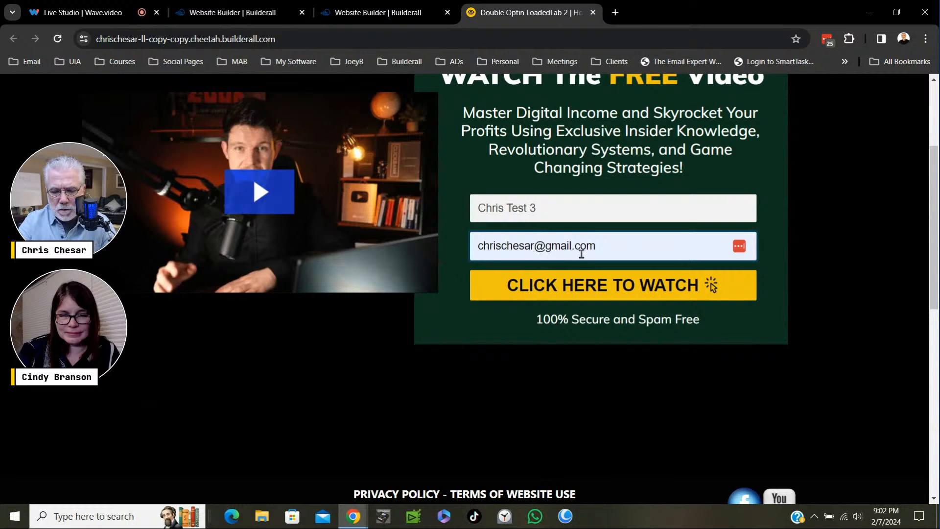
text(+58)
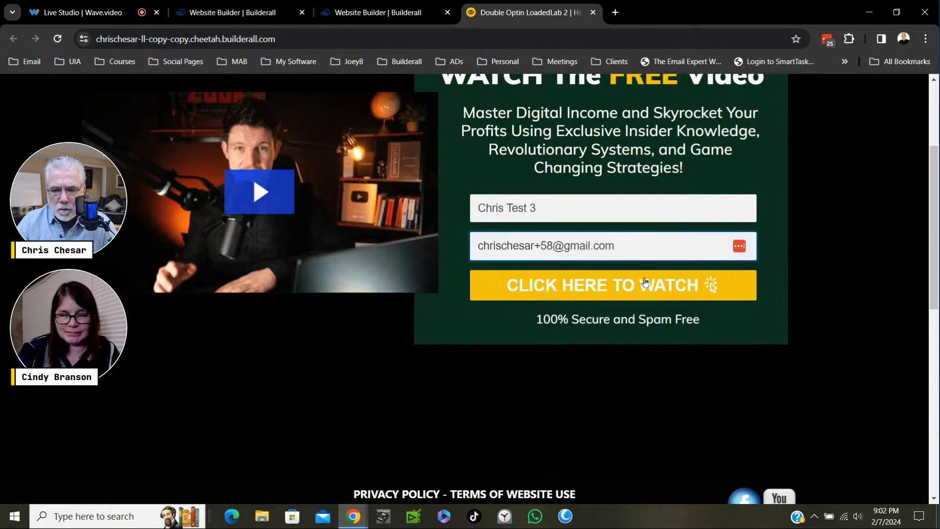
click(595, 295)
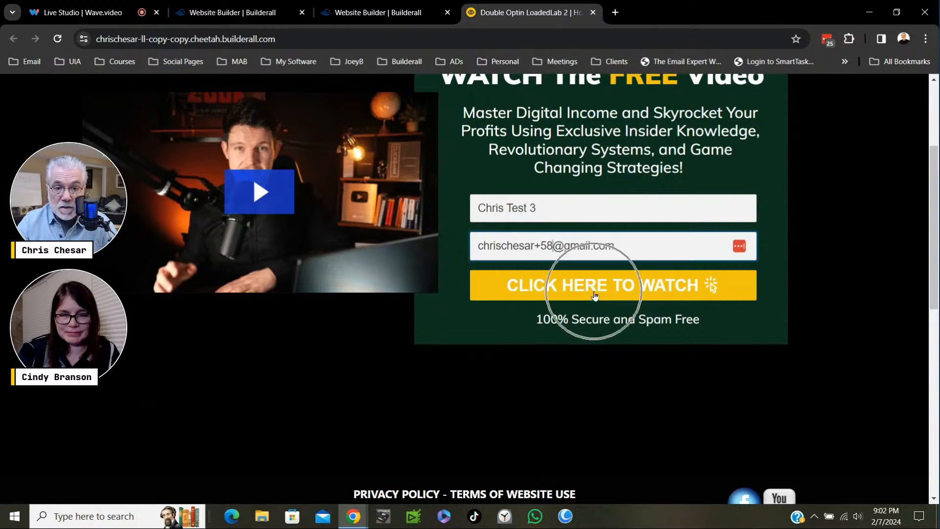
click(596, 293)
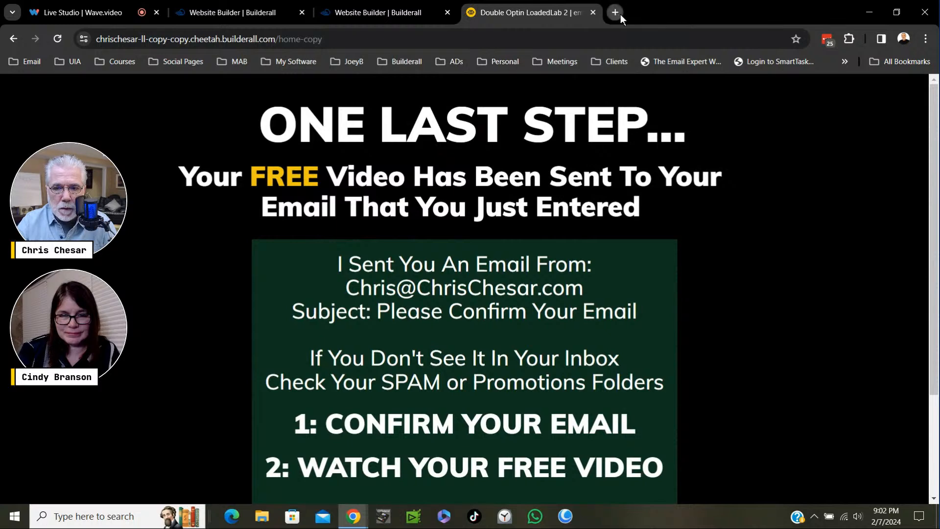
- Switch to Gmail in a new browser tab, open the "Please Confirm Your Email" conversation and expand the newest message's hidden content
click(615, 12)
click(806, 91)
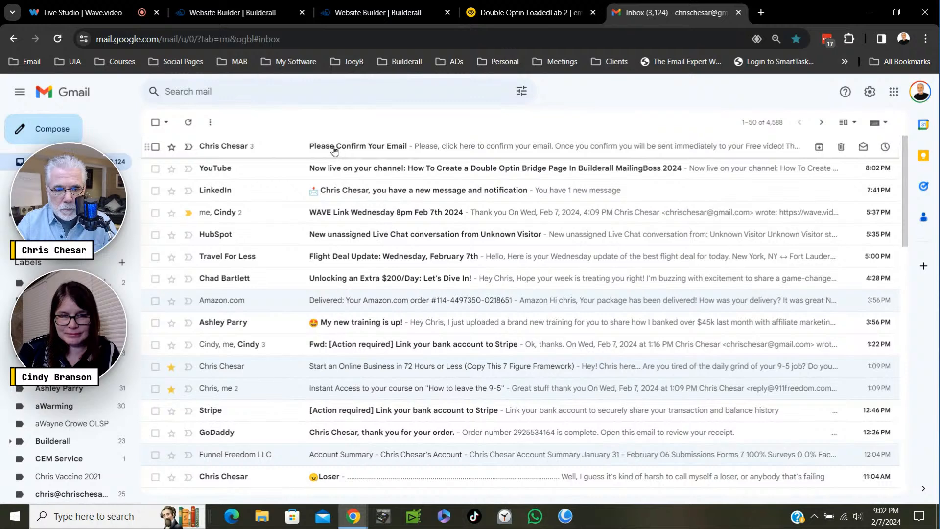
click(380, 149)
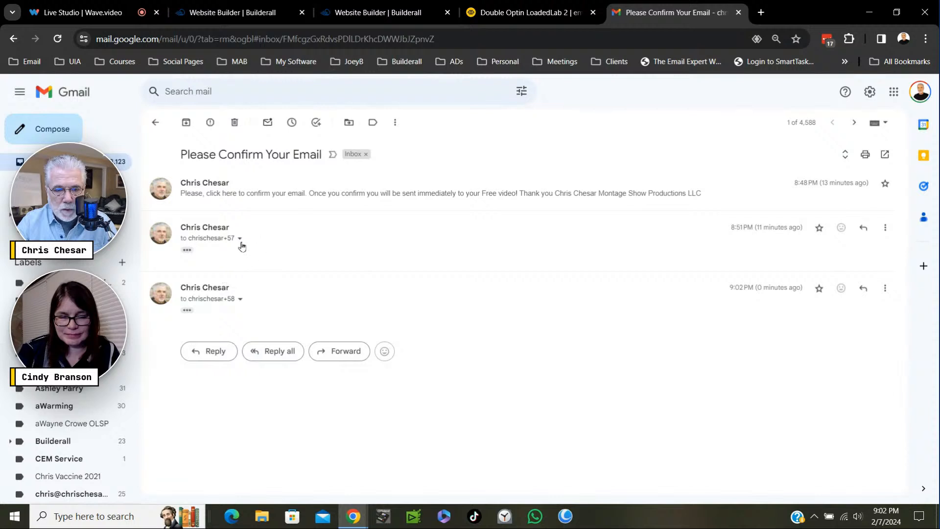
key(ctrl)
key(ctrl)
key(ctrl)
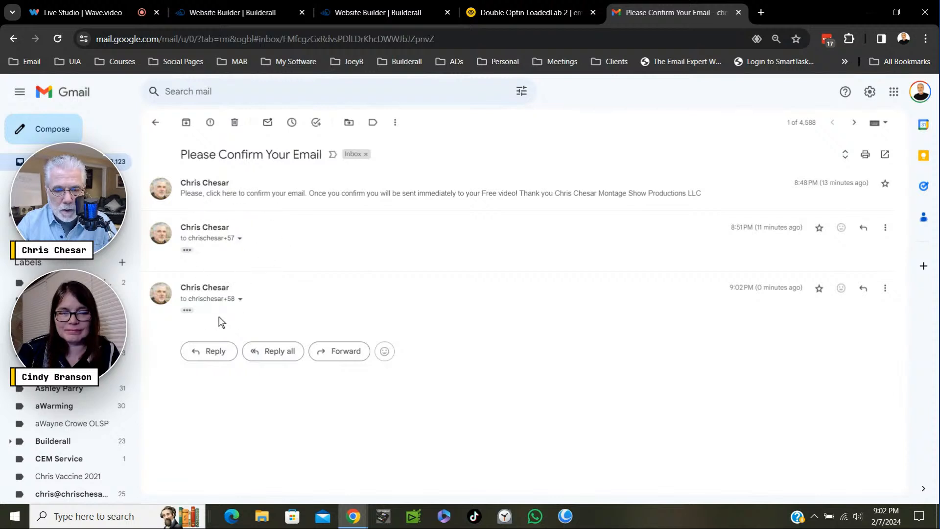
click(187, 310)
- Confirm the subscription through the message's "click here" link and test the eBook download button on the Delivery page
scroll(406, 298, down, 2)
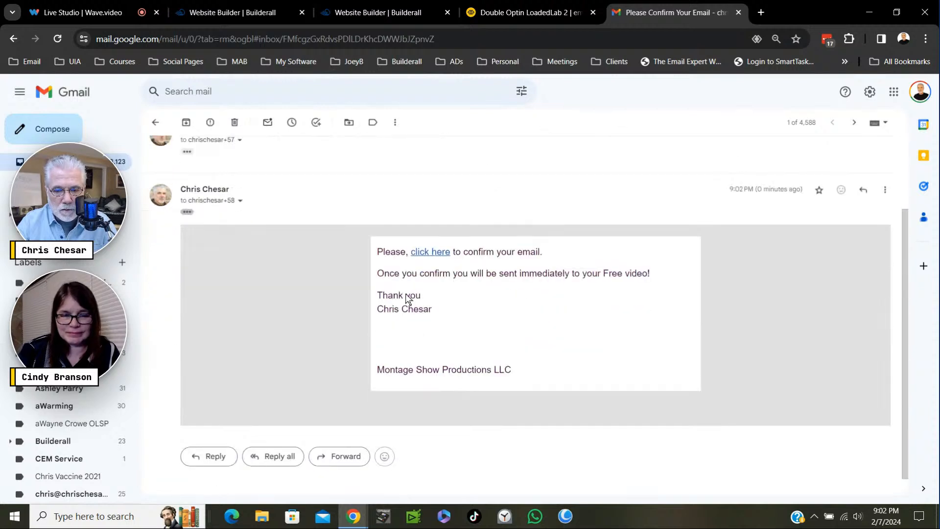
scroll(406, 299, down, 1)
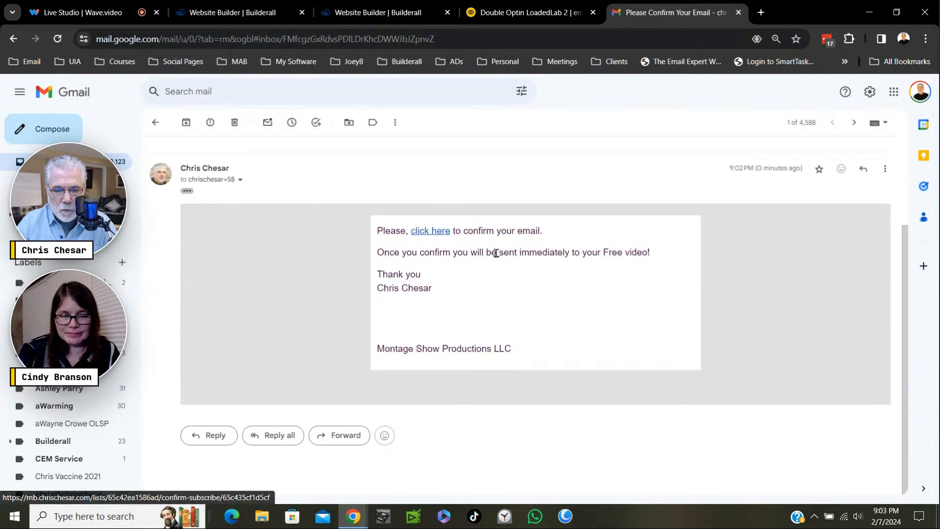
click(620, 259)
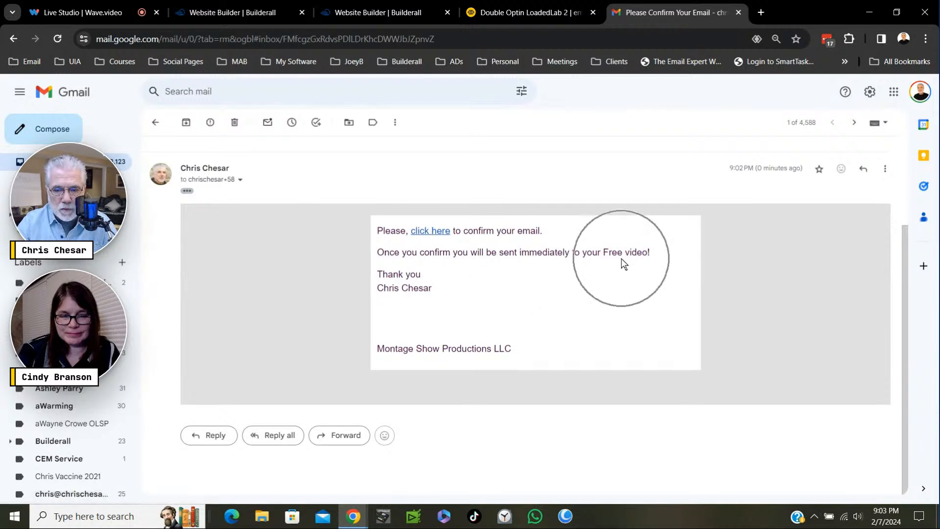
click(430, 235)
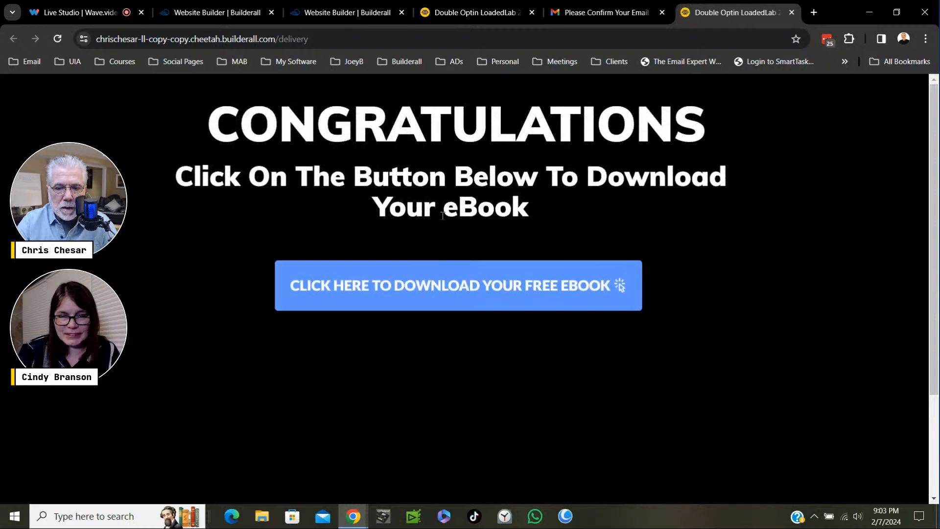
click(449, 283)
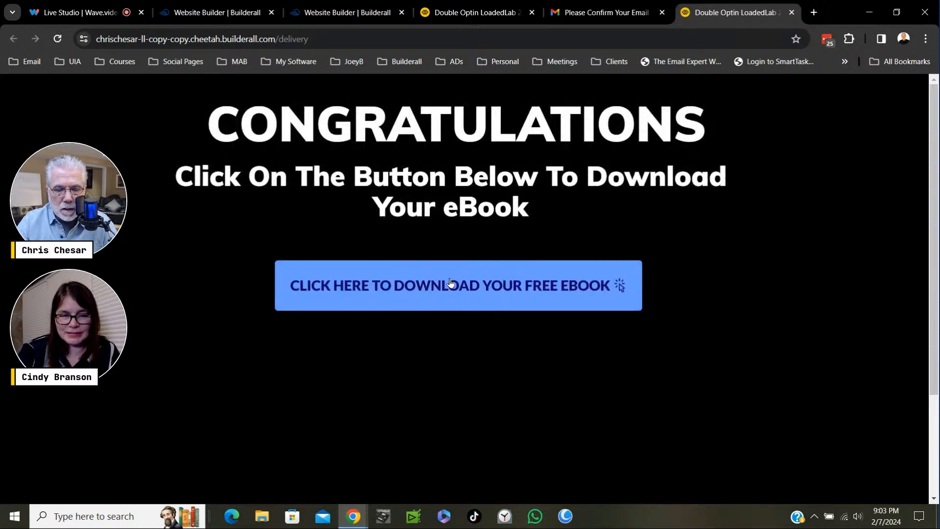